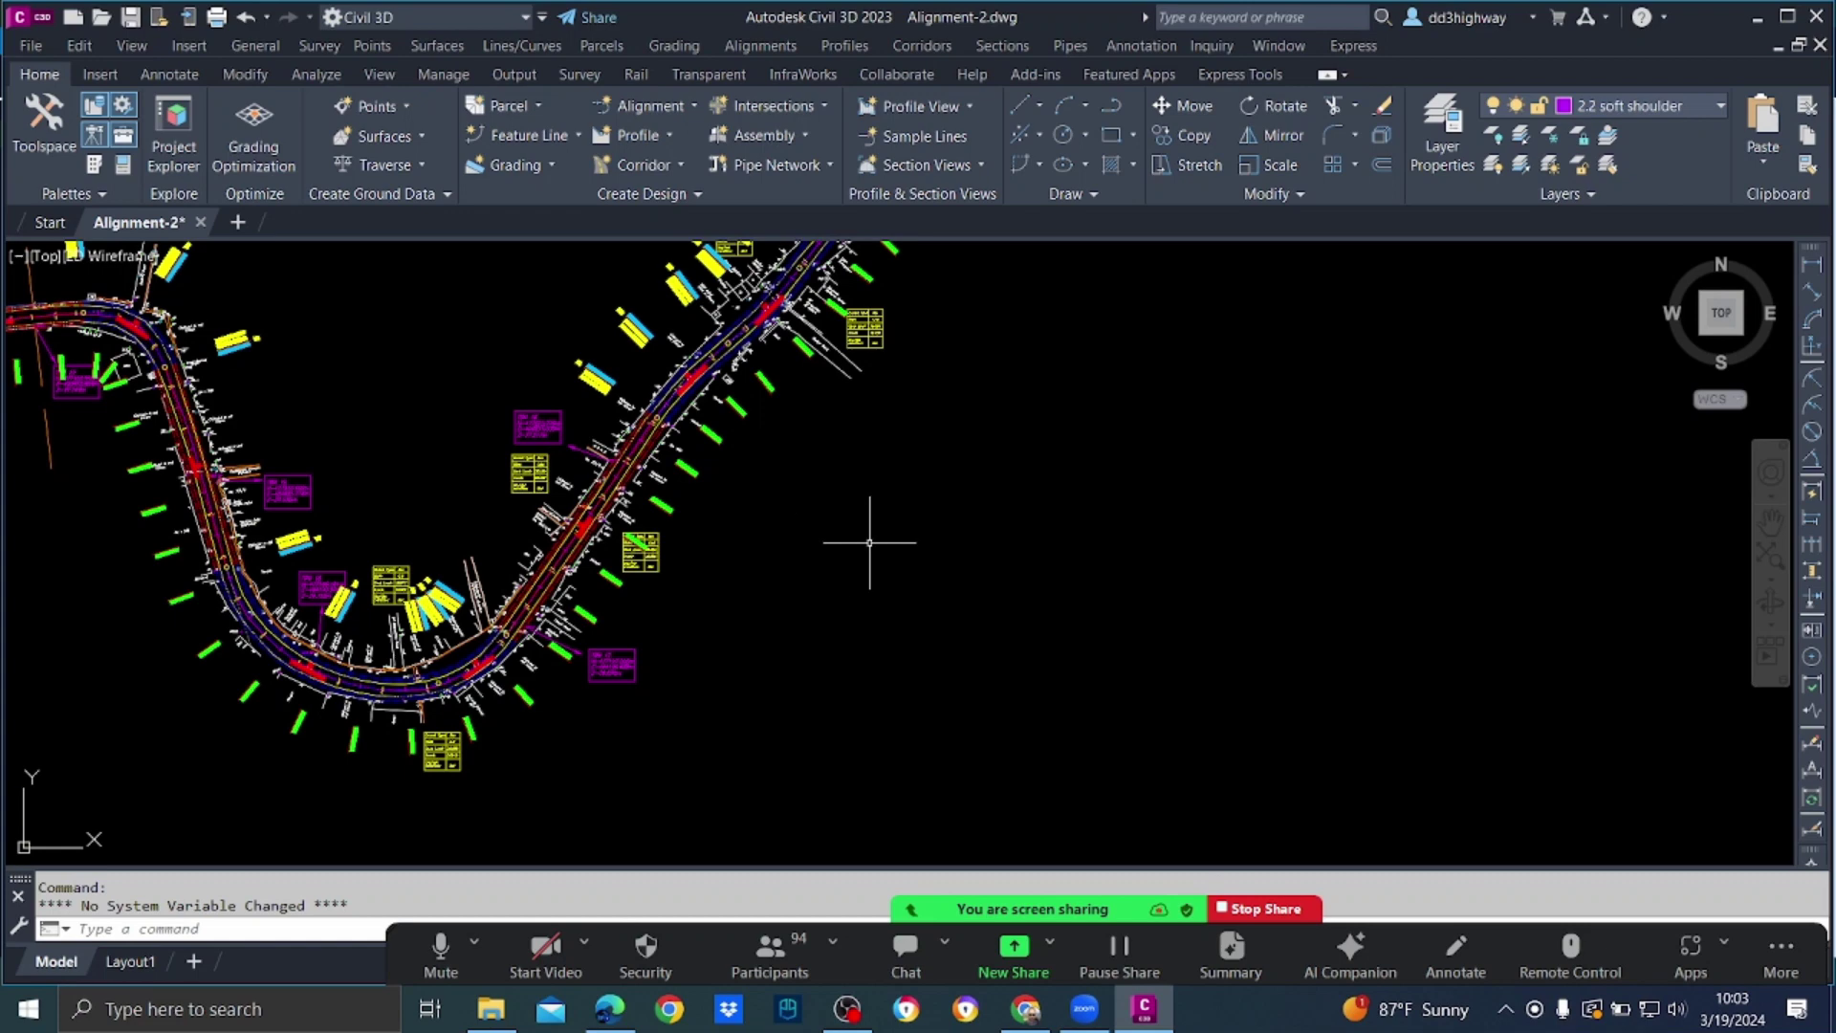
Step: Show the Toolspace, expand the drawing's Surfaces collection to check for the EG surface, and close the Toolspace
scroll(794, 502, "down", 4)
mouse_move(794, 502)
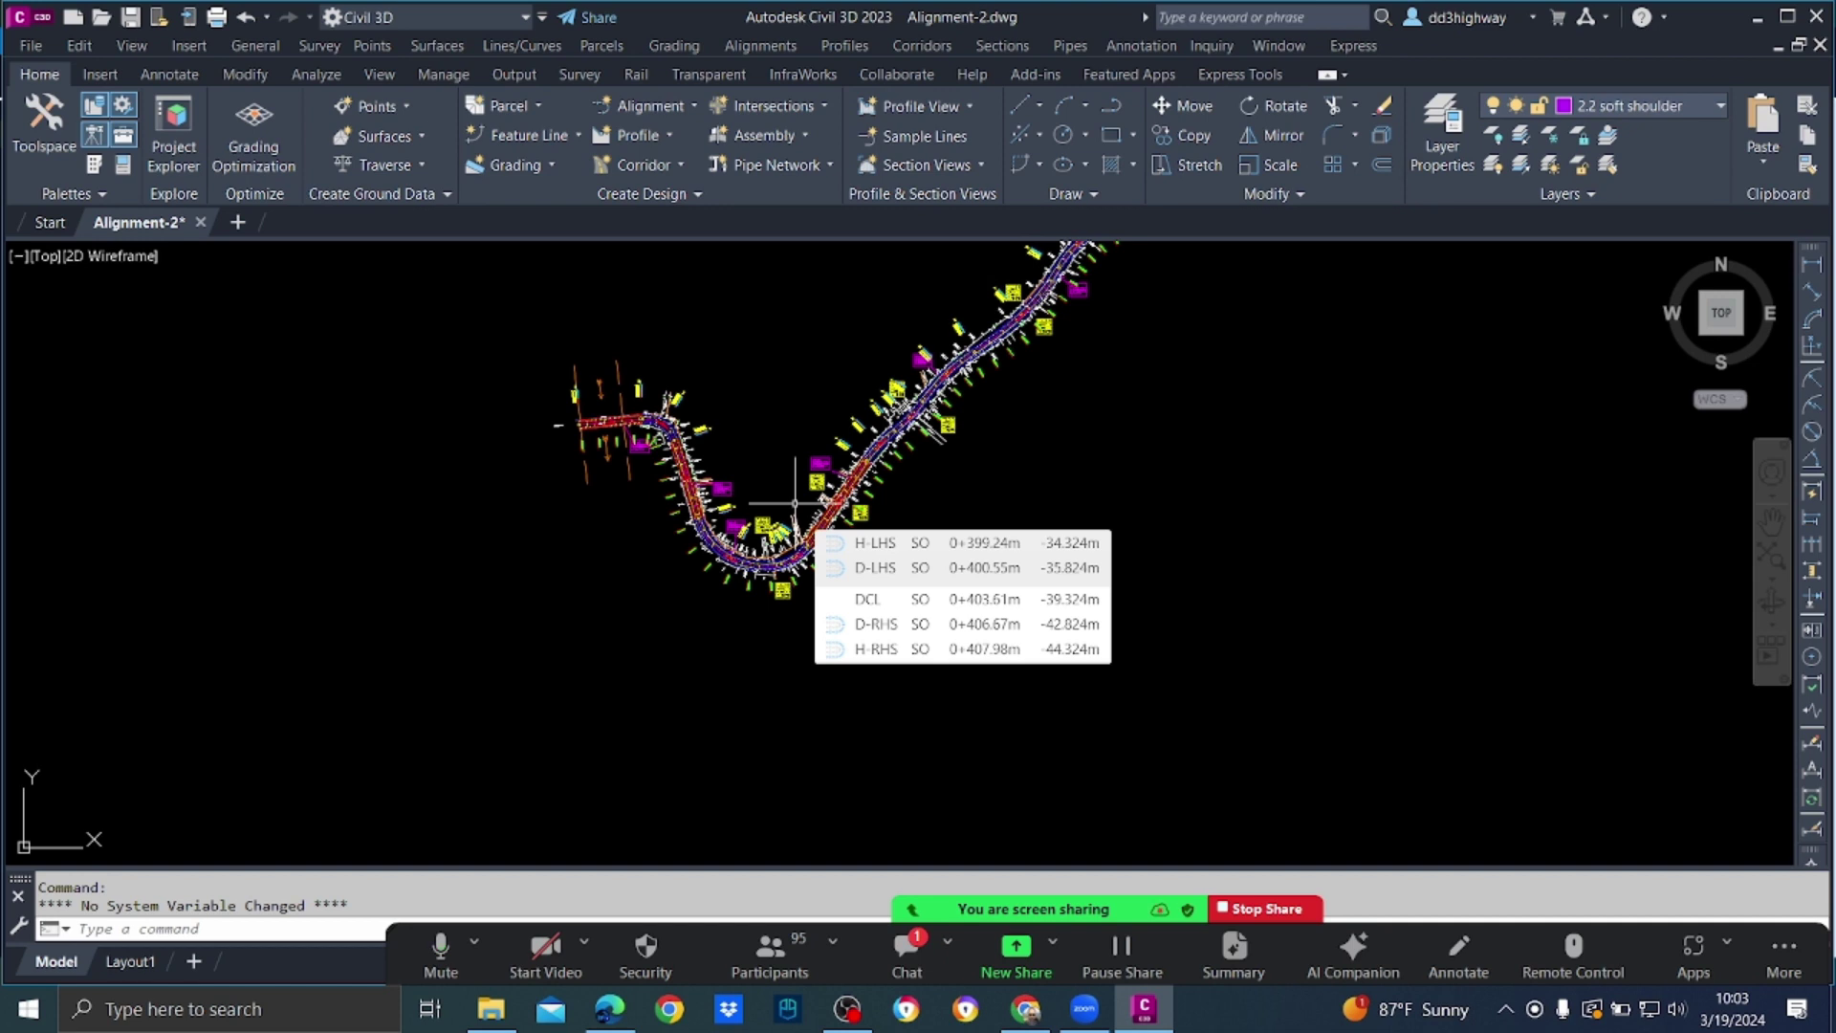
scroll(1147, 449, "down", 3)
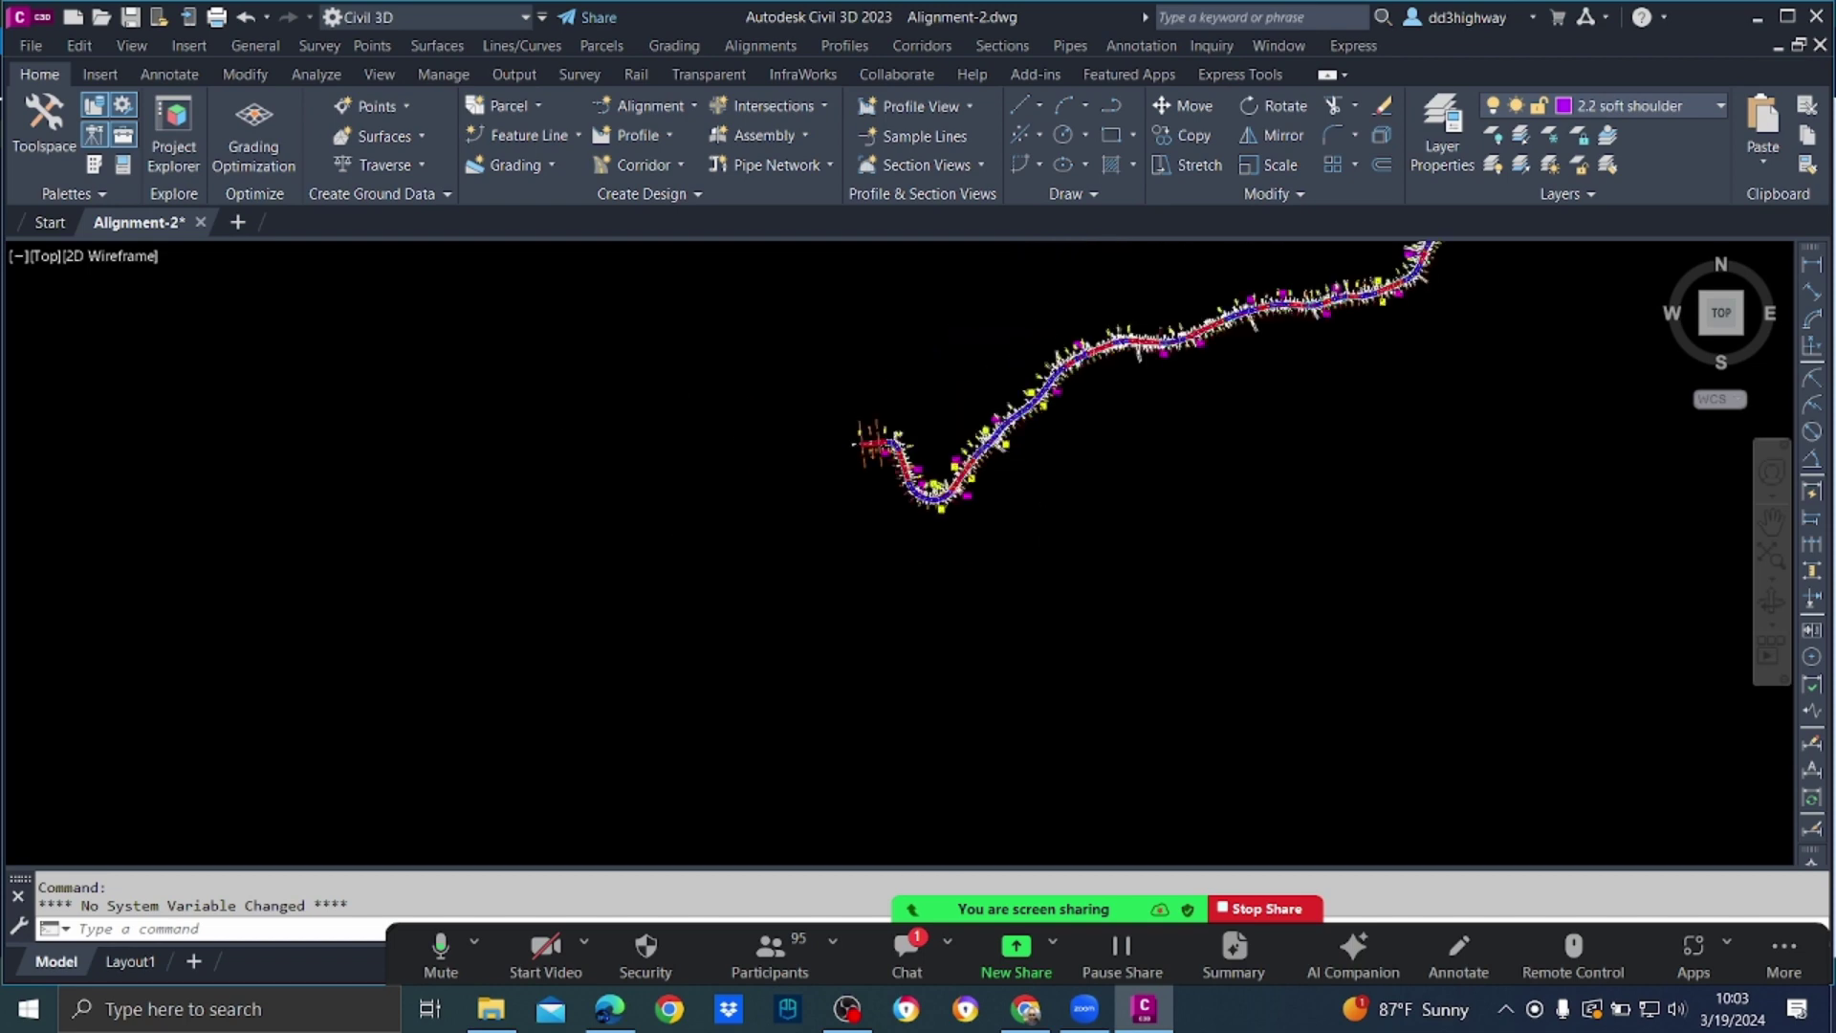
scroll(1217, 390, "up", 4)
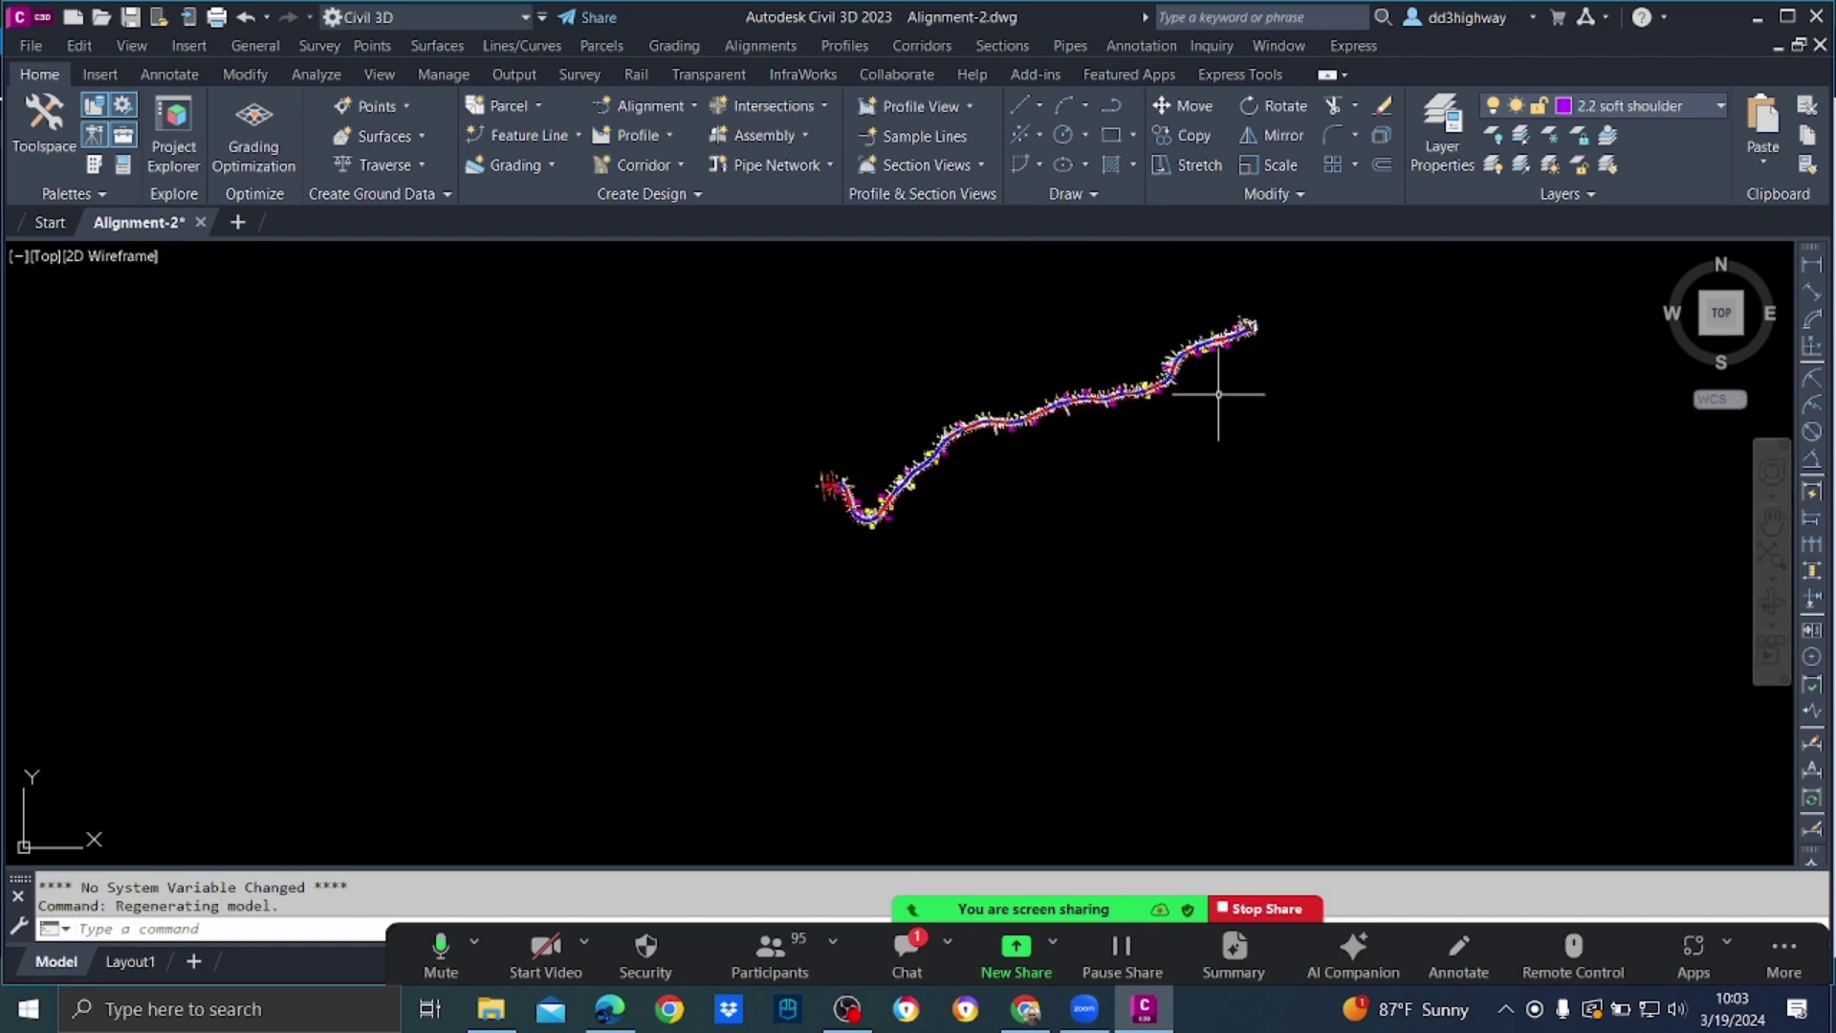
left_click(254, 45)
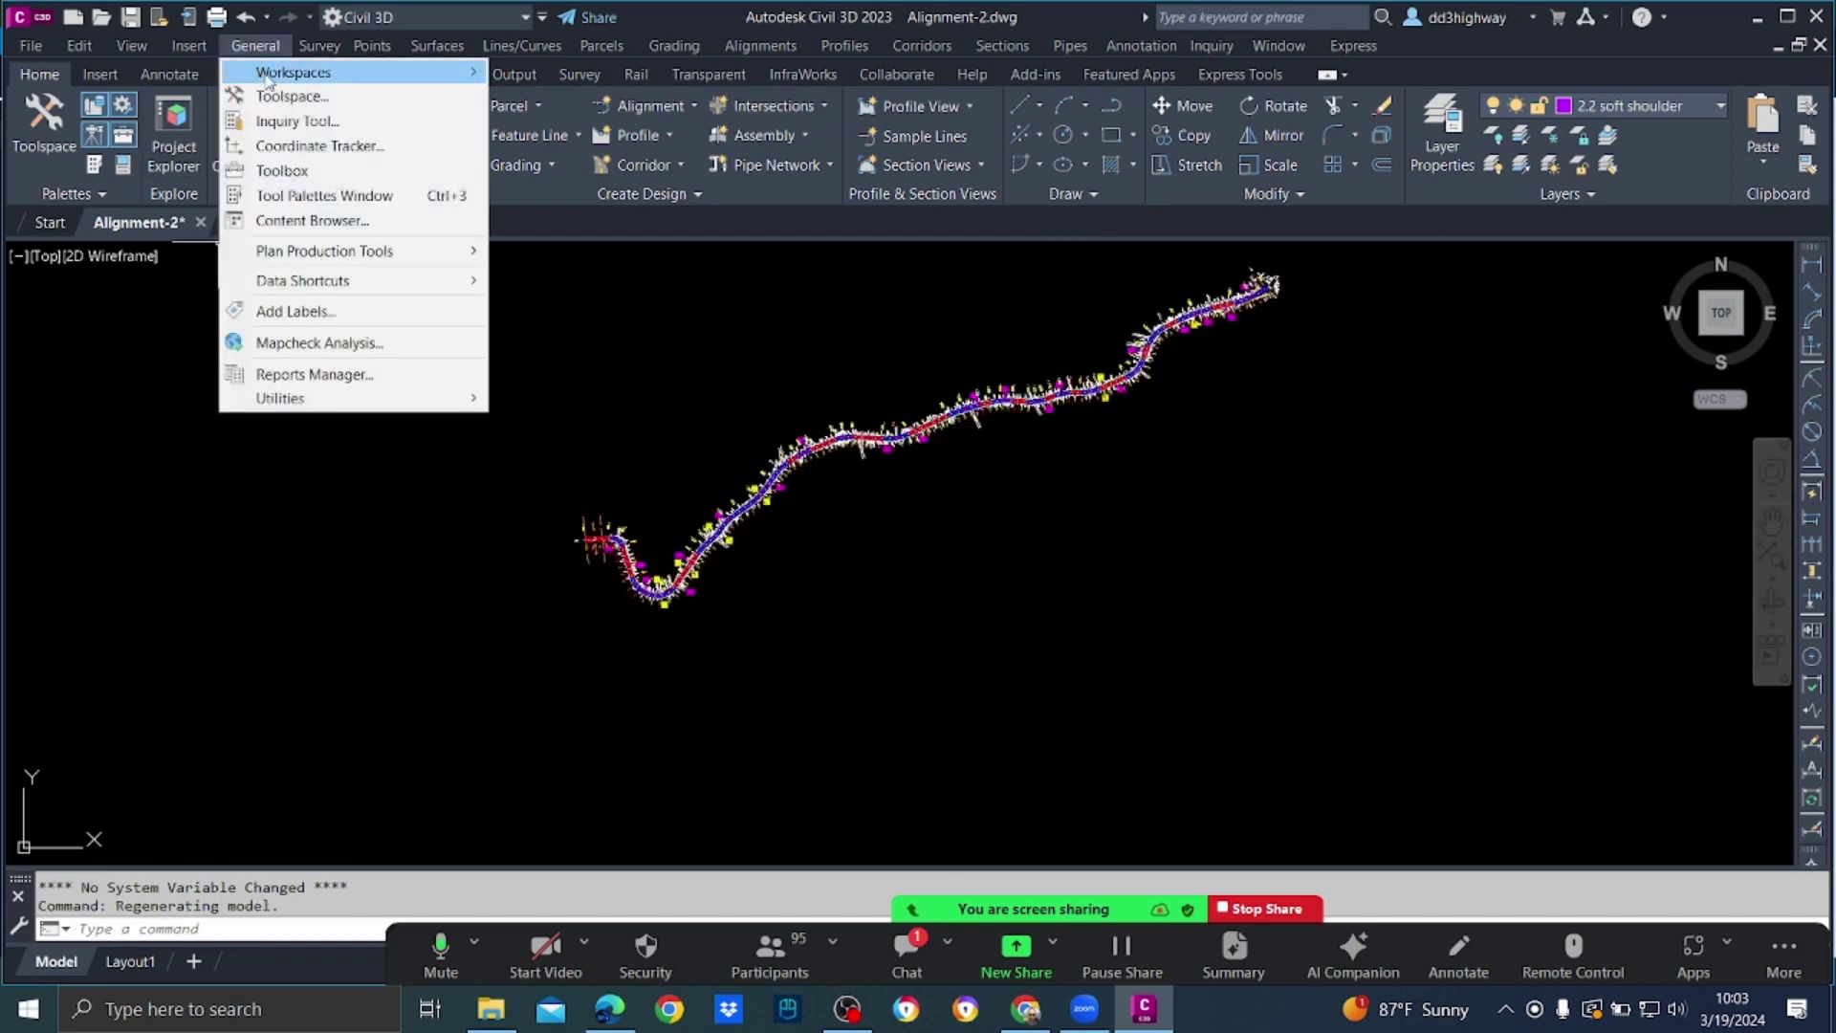
left_click(288, 97)
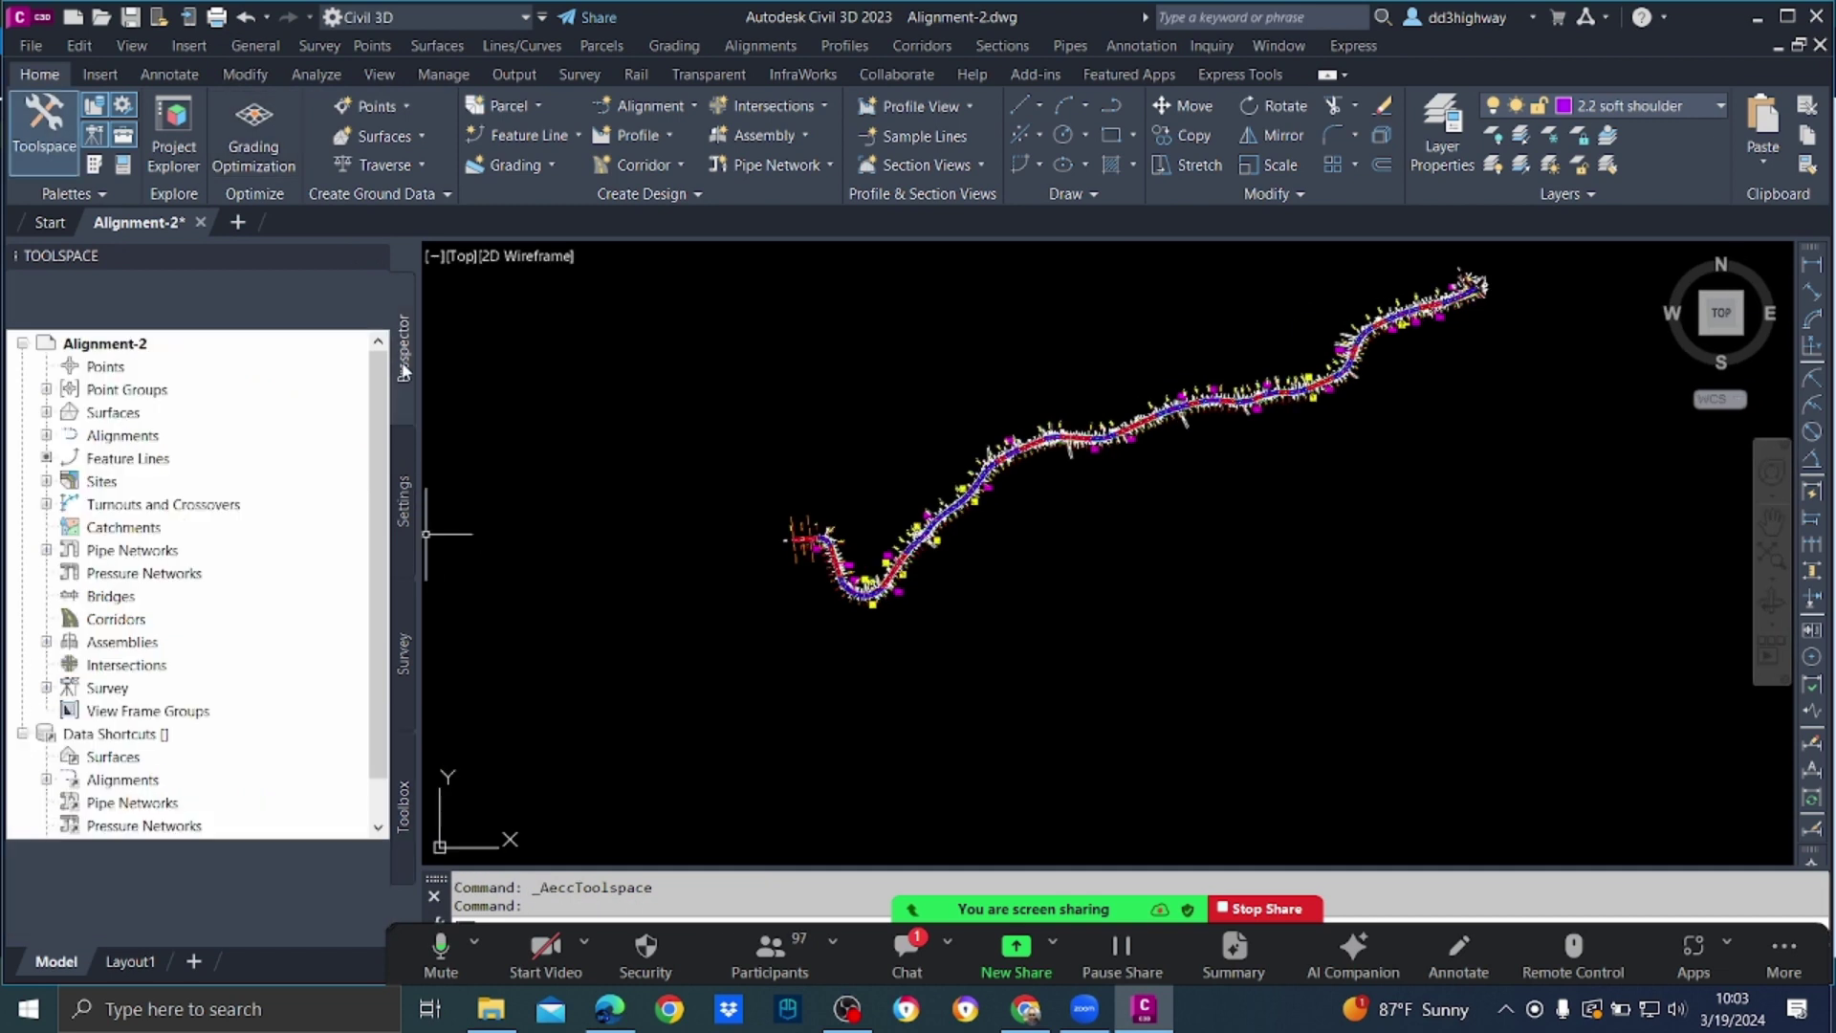
left_click(46, 412)
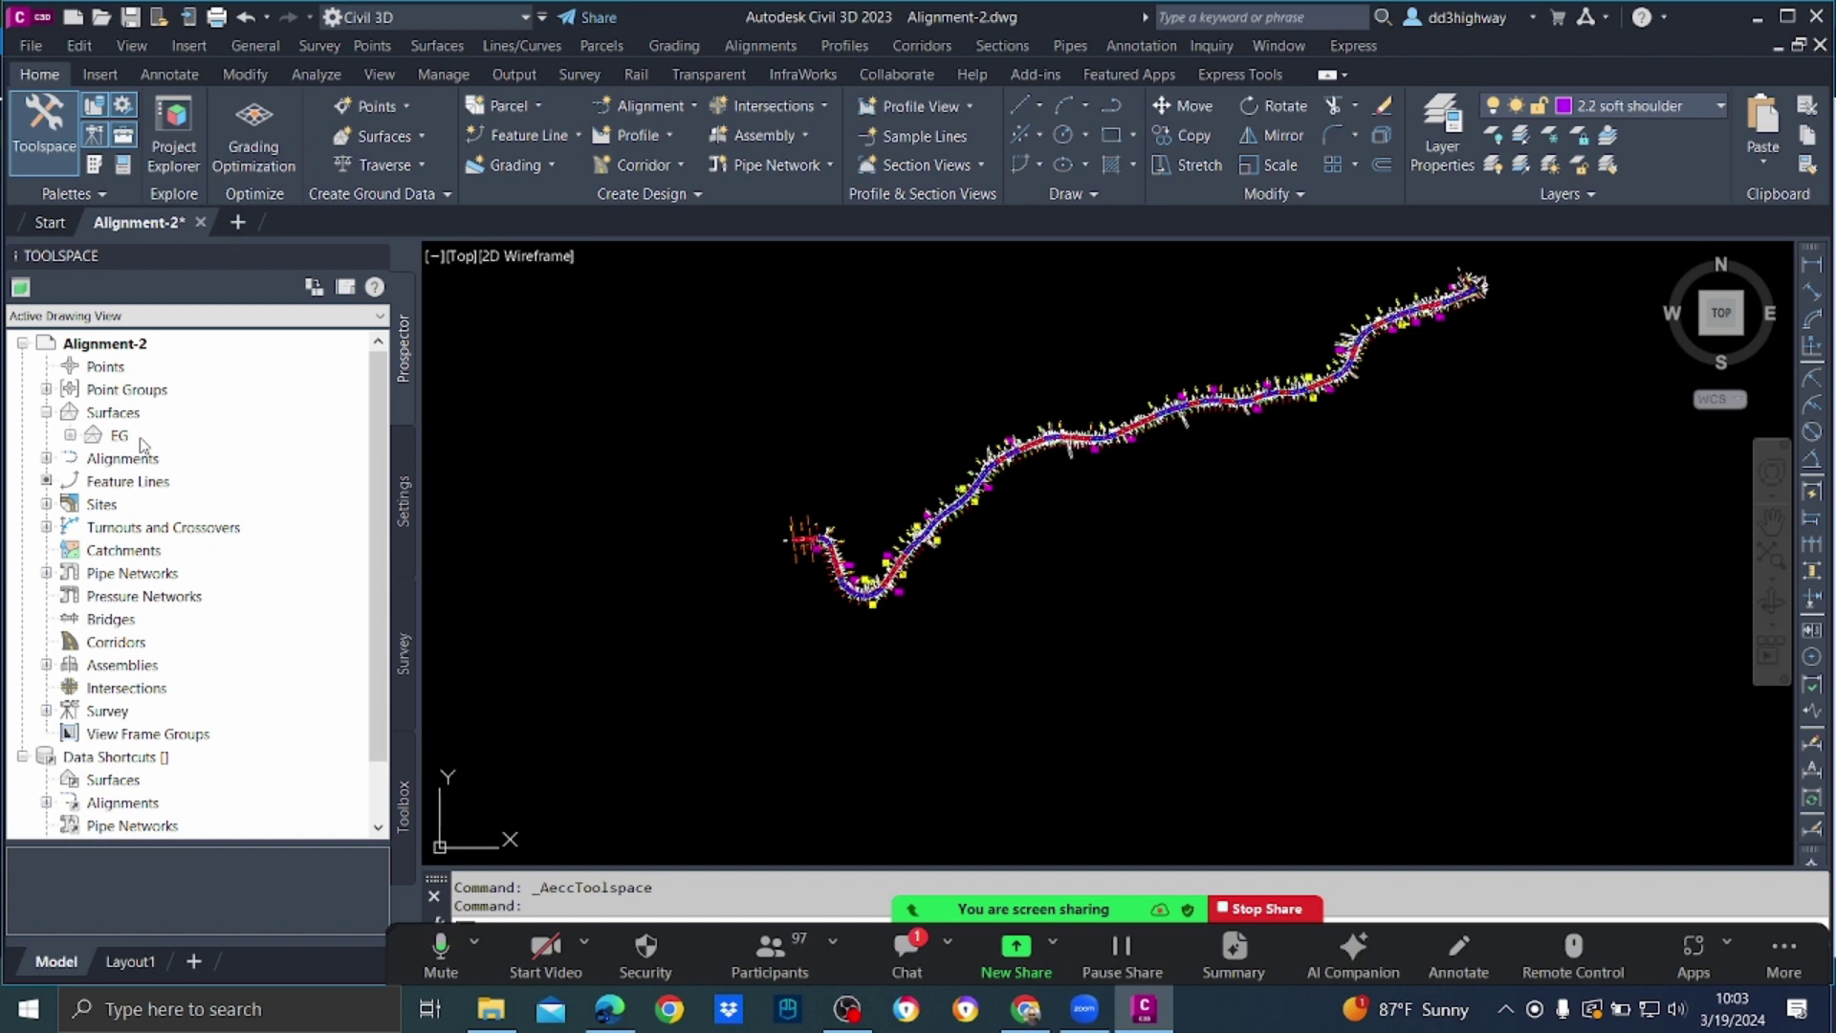
scroll(914, 416, "down", 2)
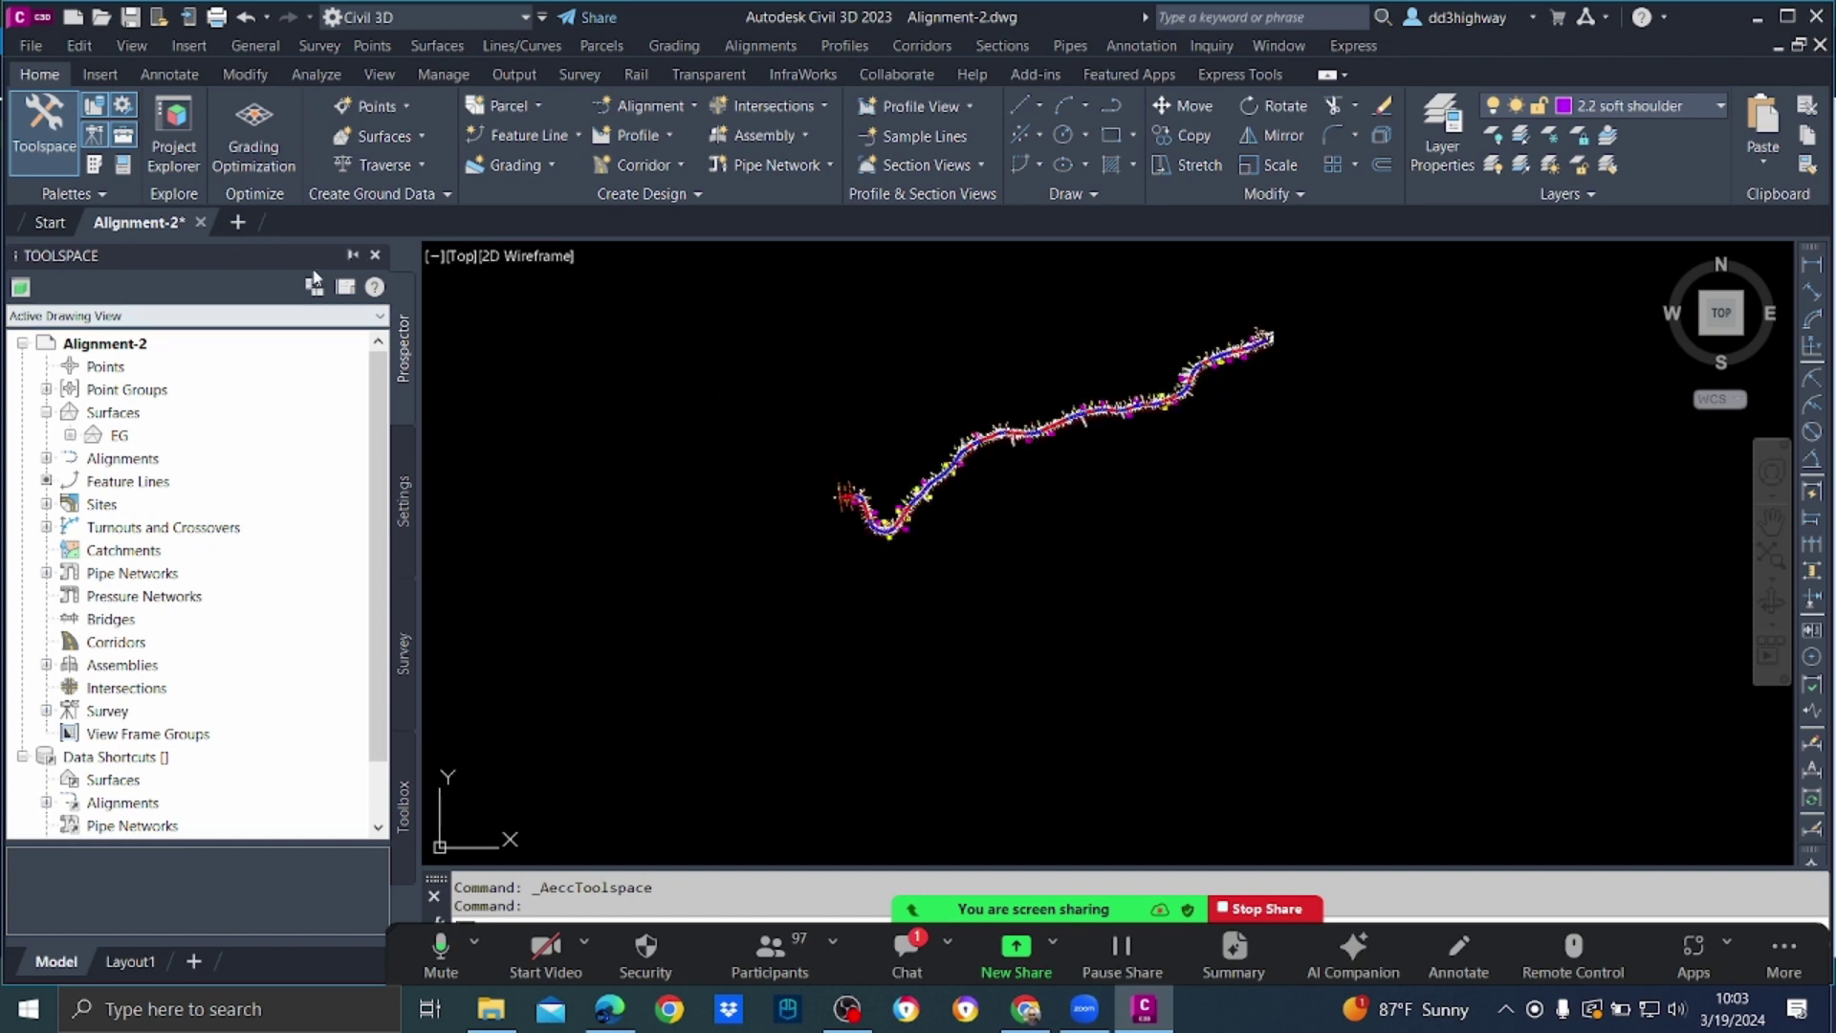
left_click(374, 257)
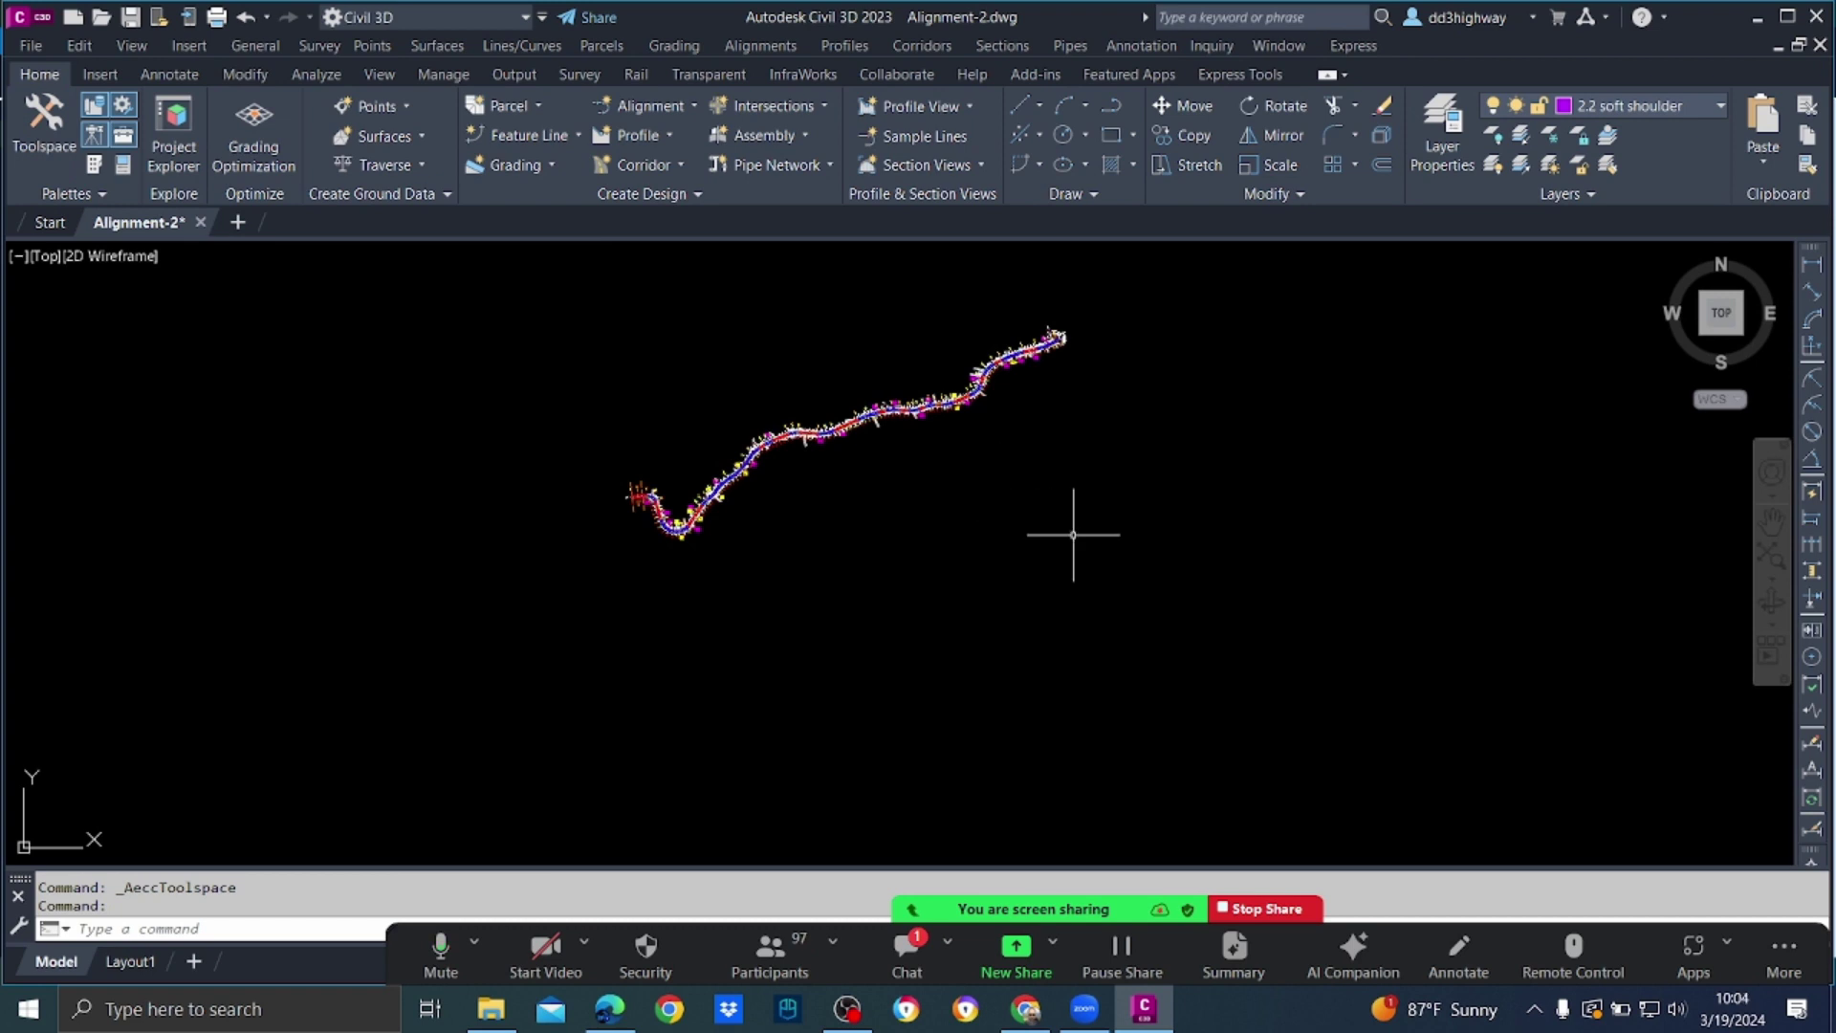
Step: Read the direct message in the Zoom meeting chat and close the chat window
middle_click_drag(1074, 525, 863, 529)
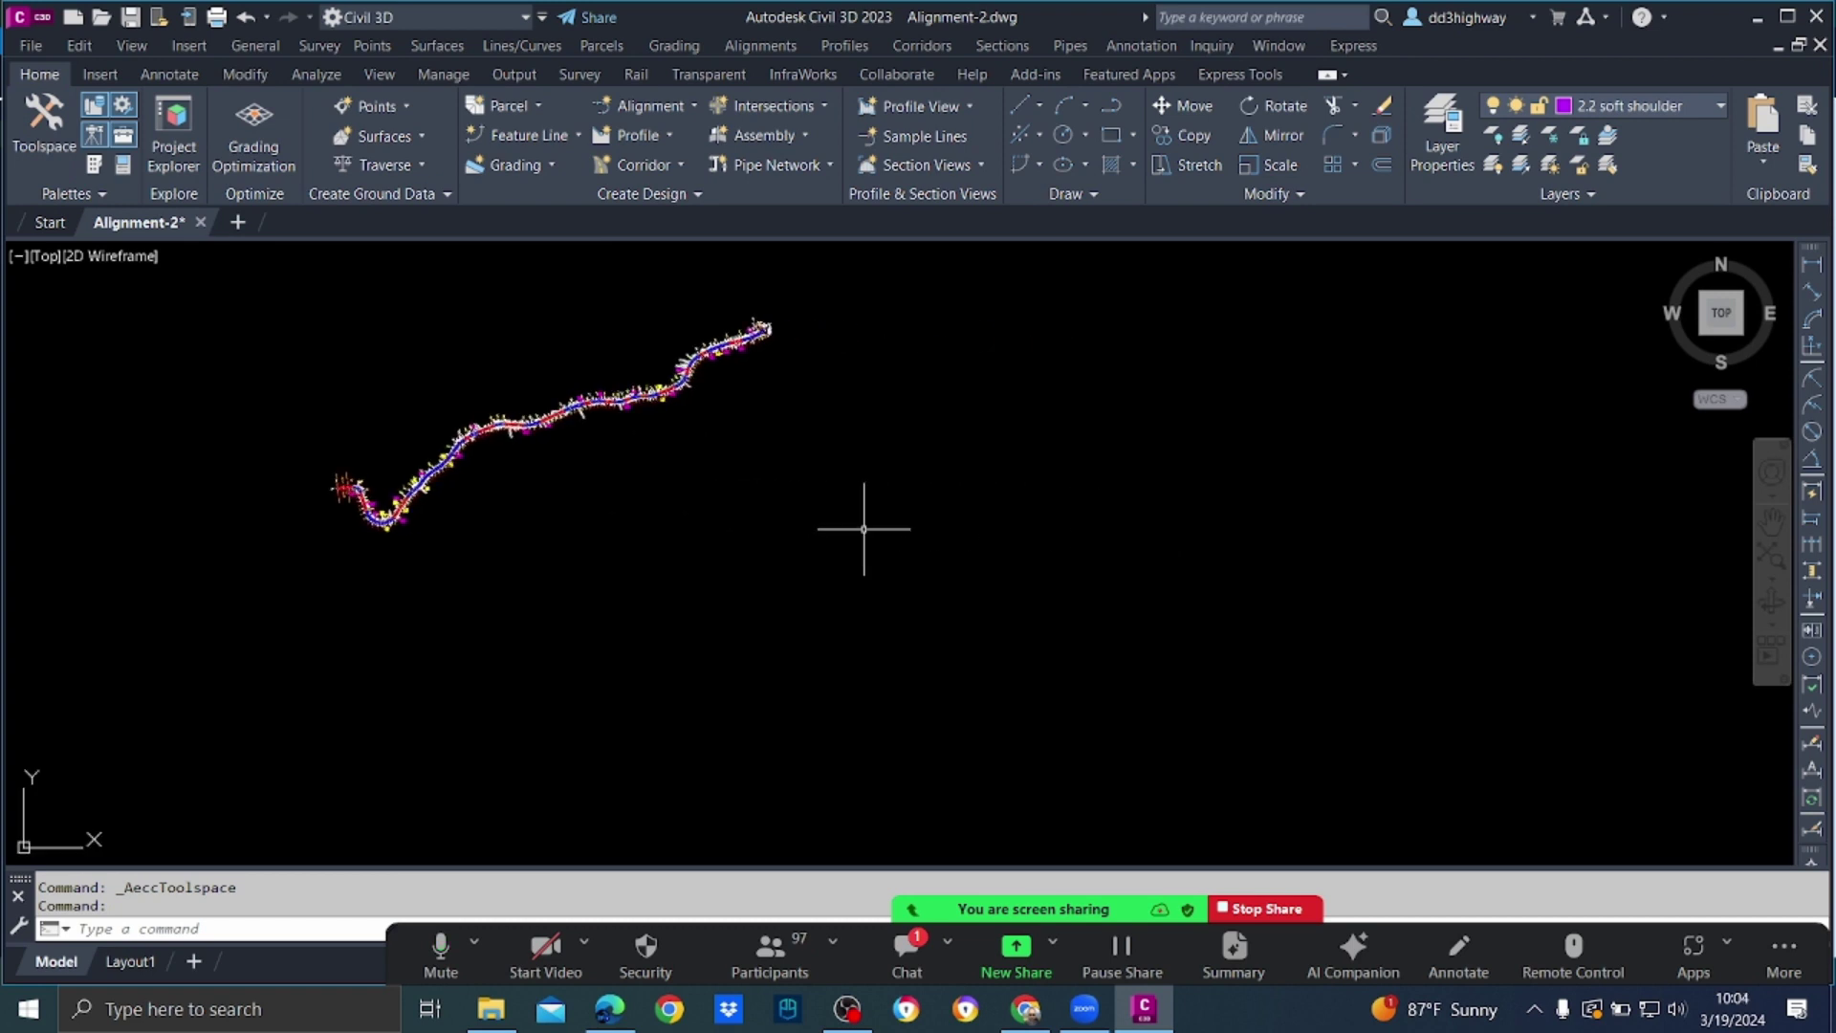
left_click(852, 45)
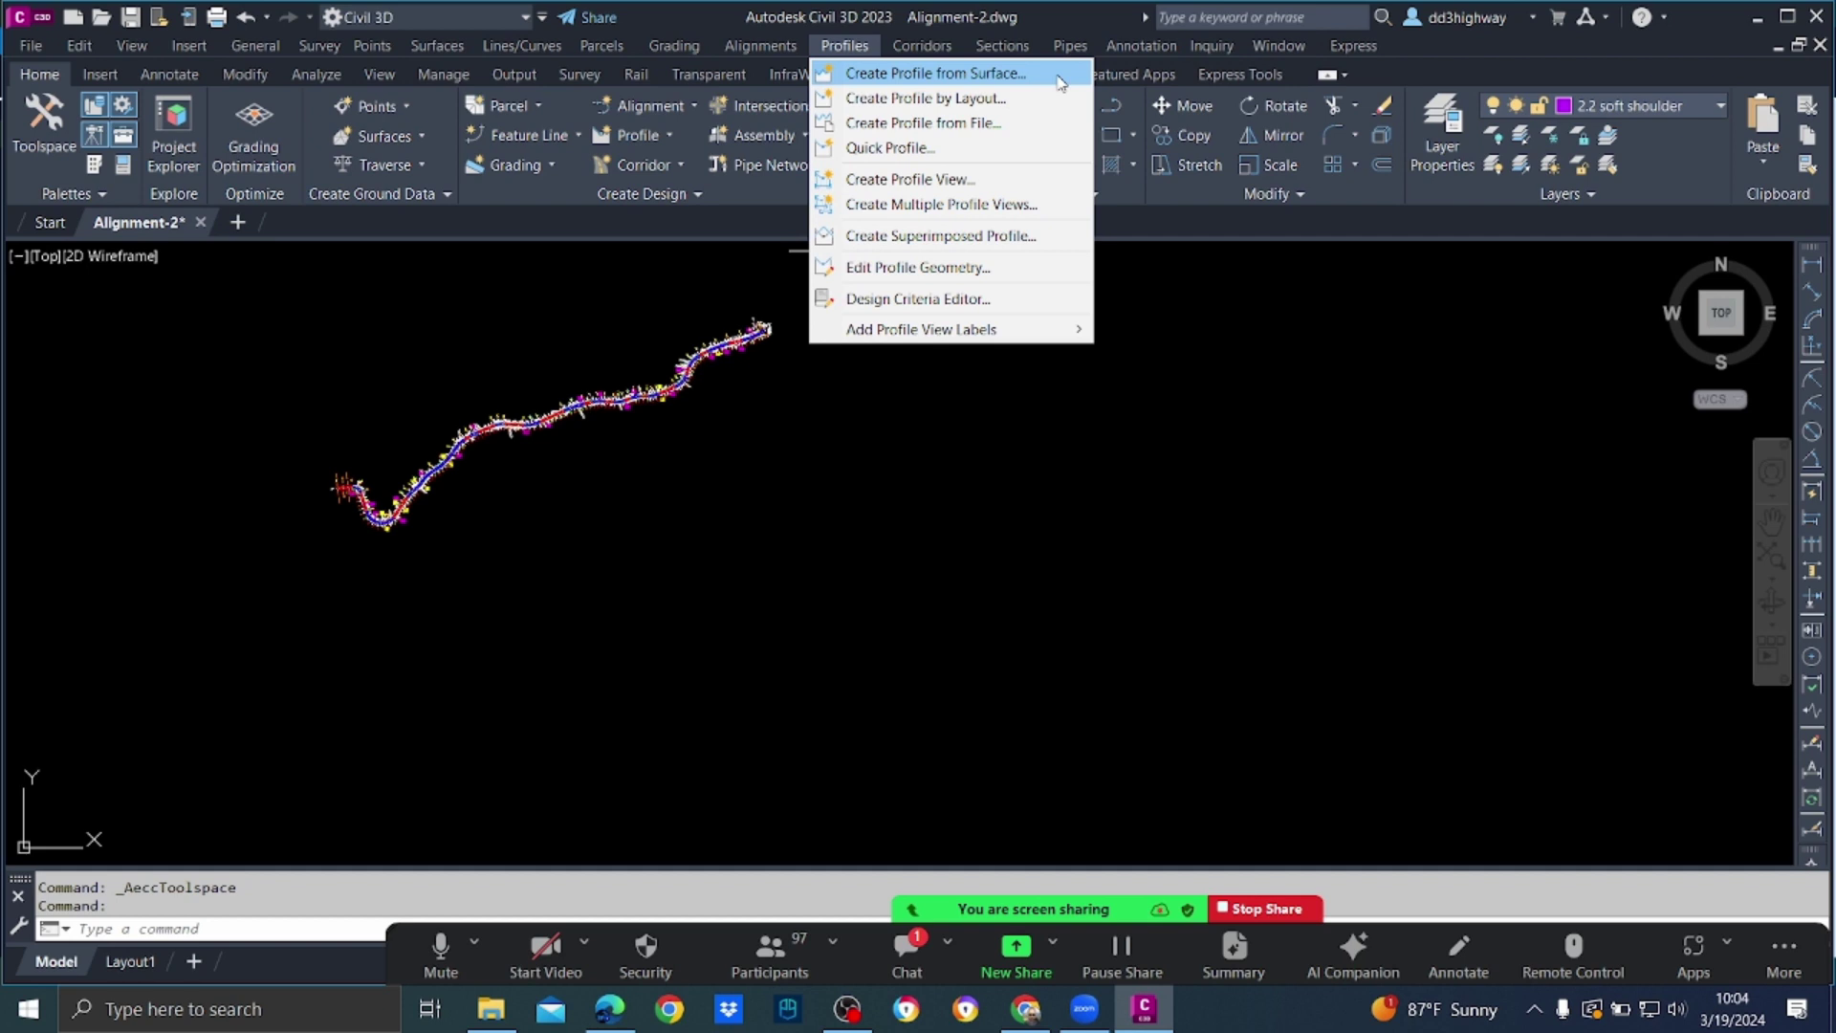
left_click(948, 933)
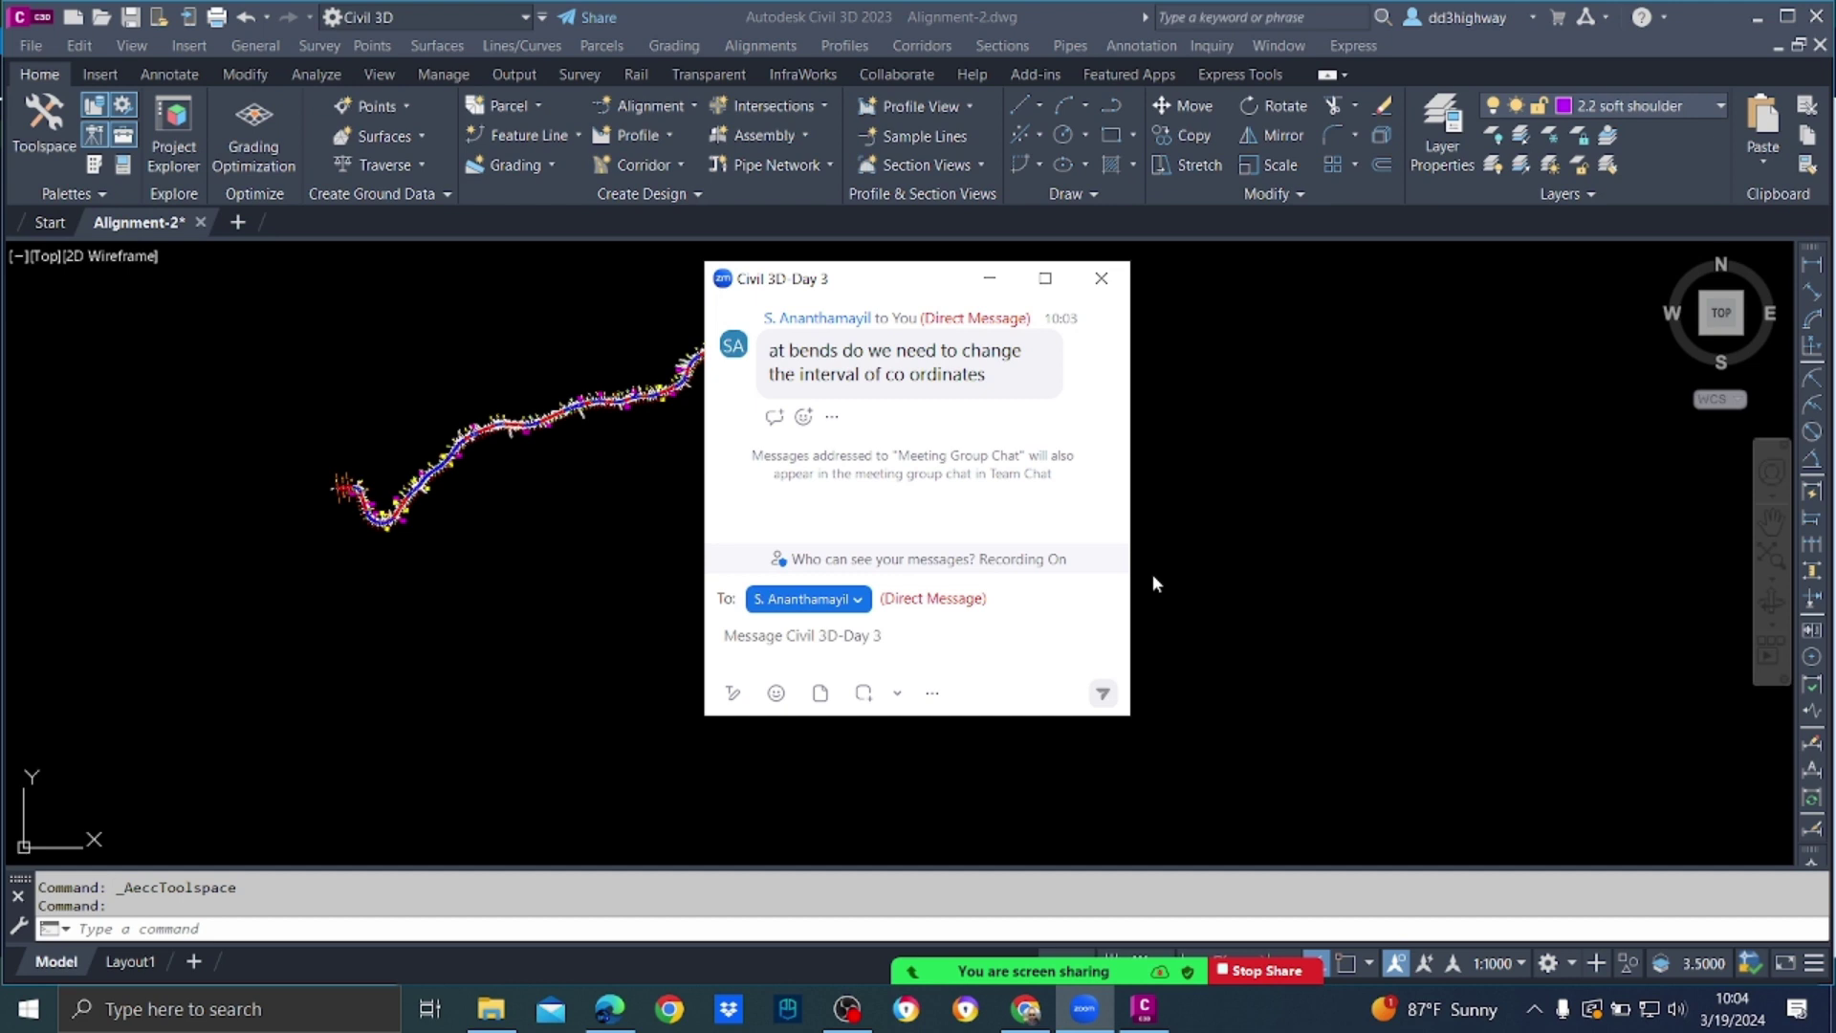
left_click(1102, 278)
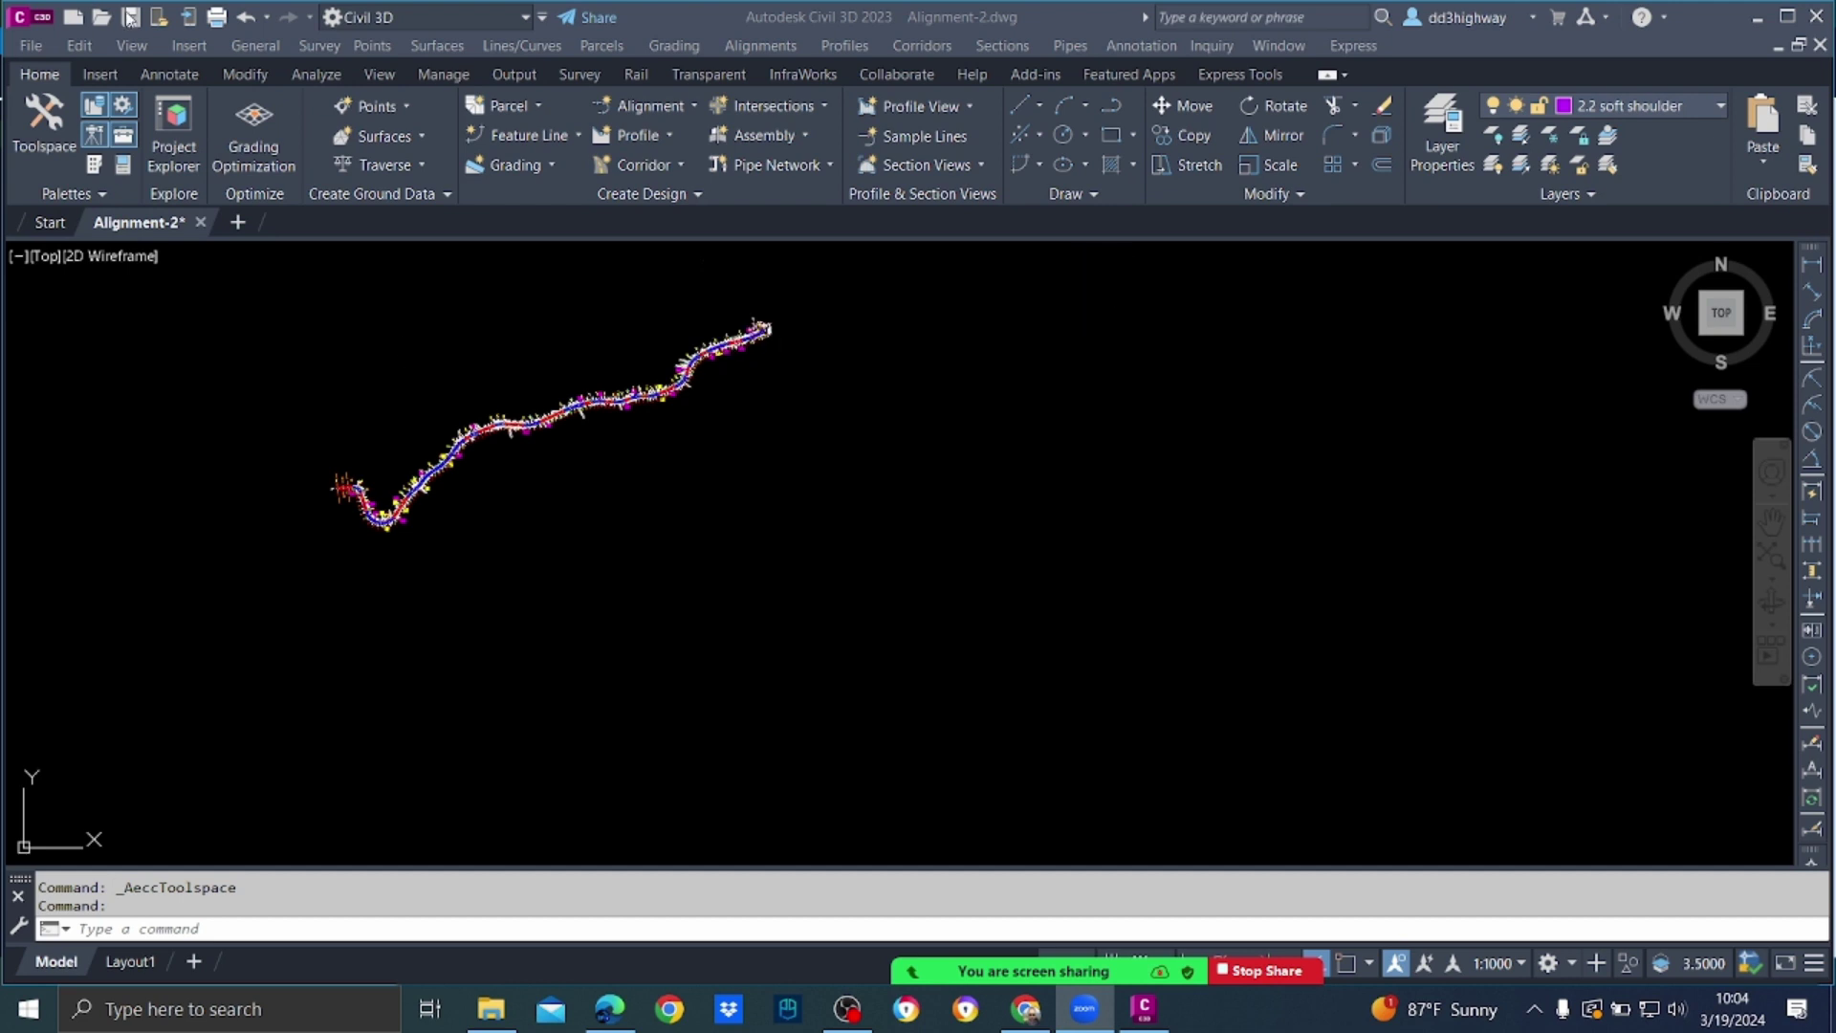
Step: Start the Incremental Stationing Report from the Toolspace's alignment reports and include only the DCL alignment
left_click(262, 49)
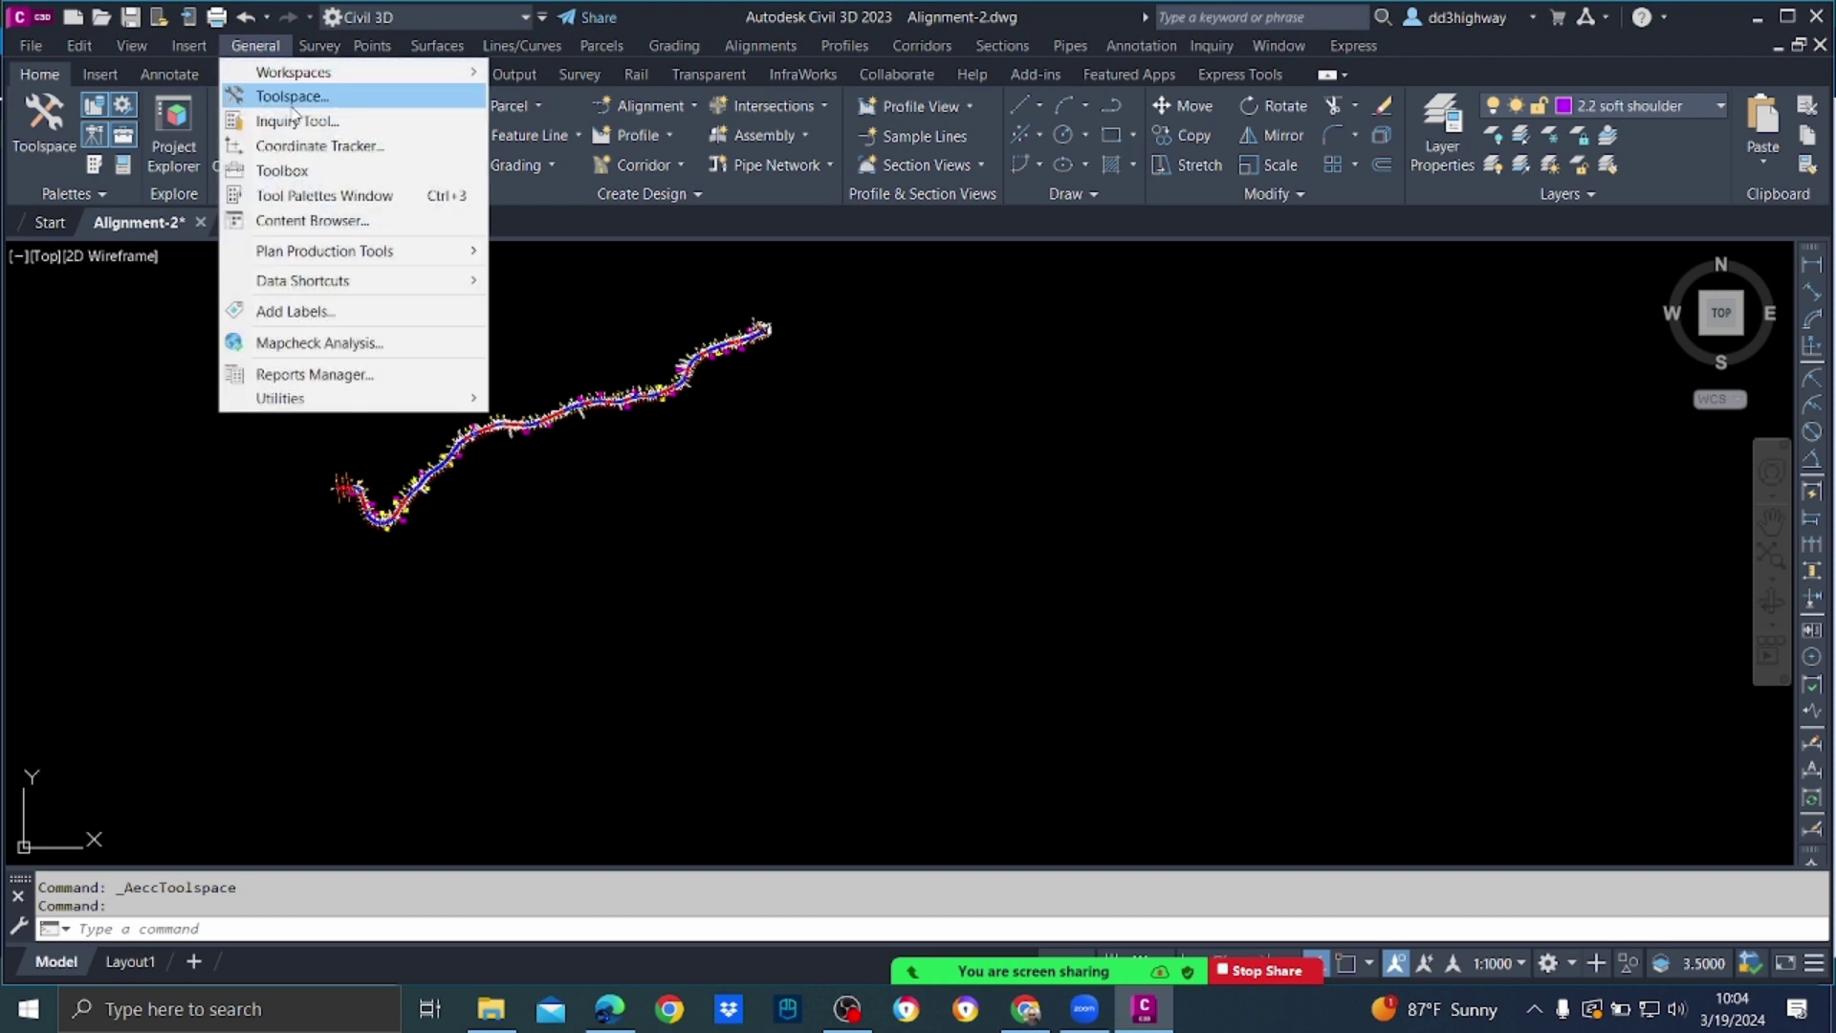
left_click(289, 97)
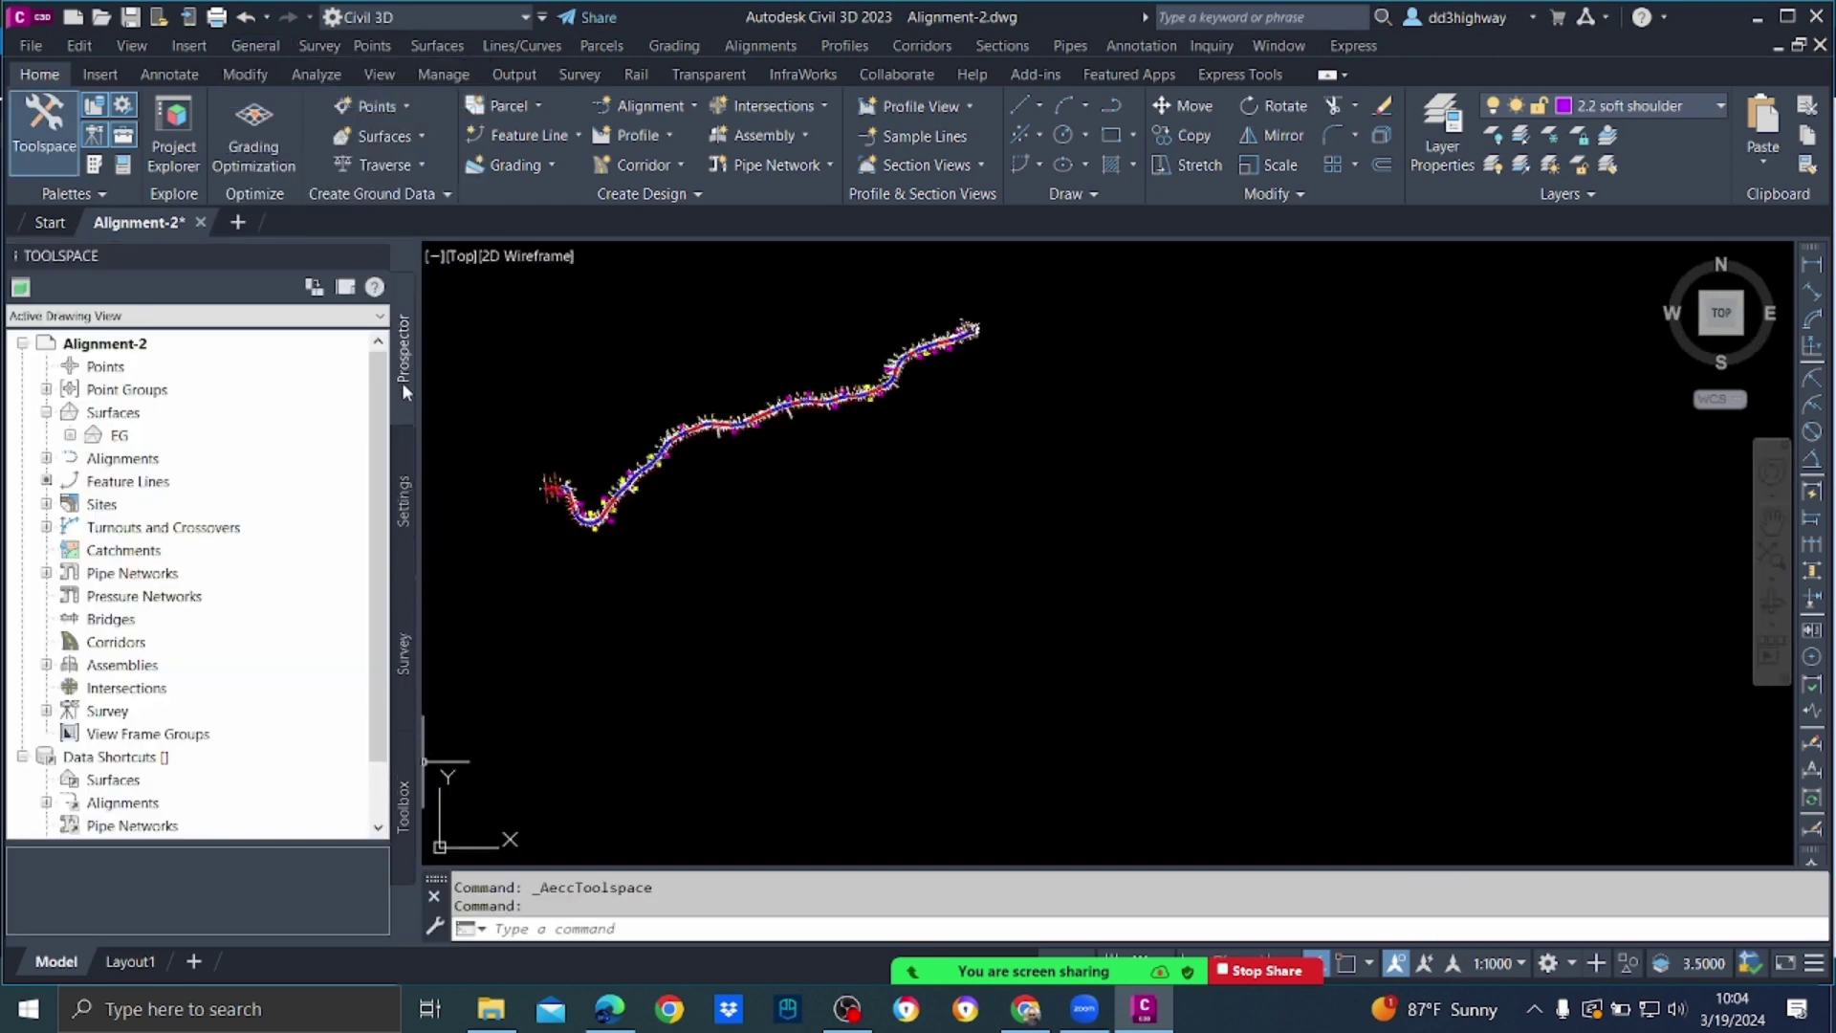
left_click(410, 815)
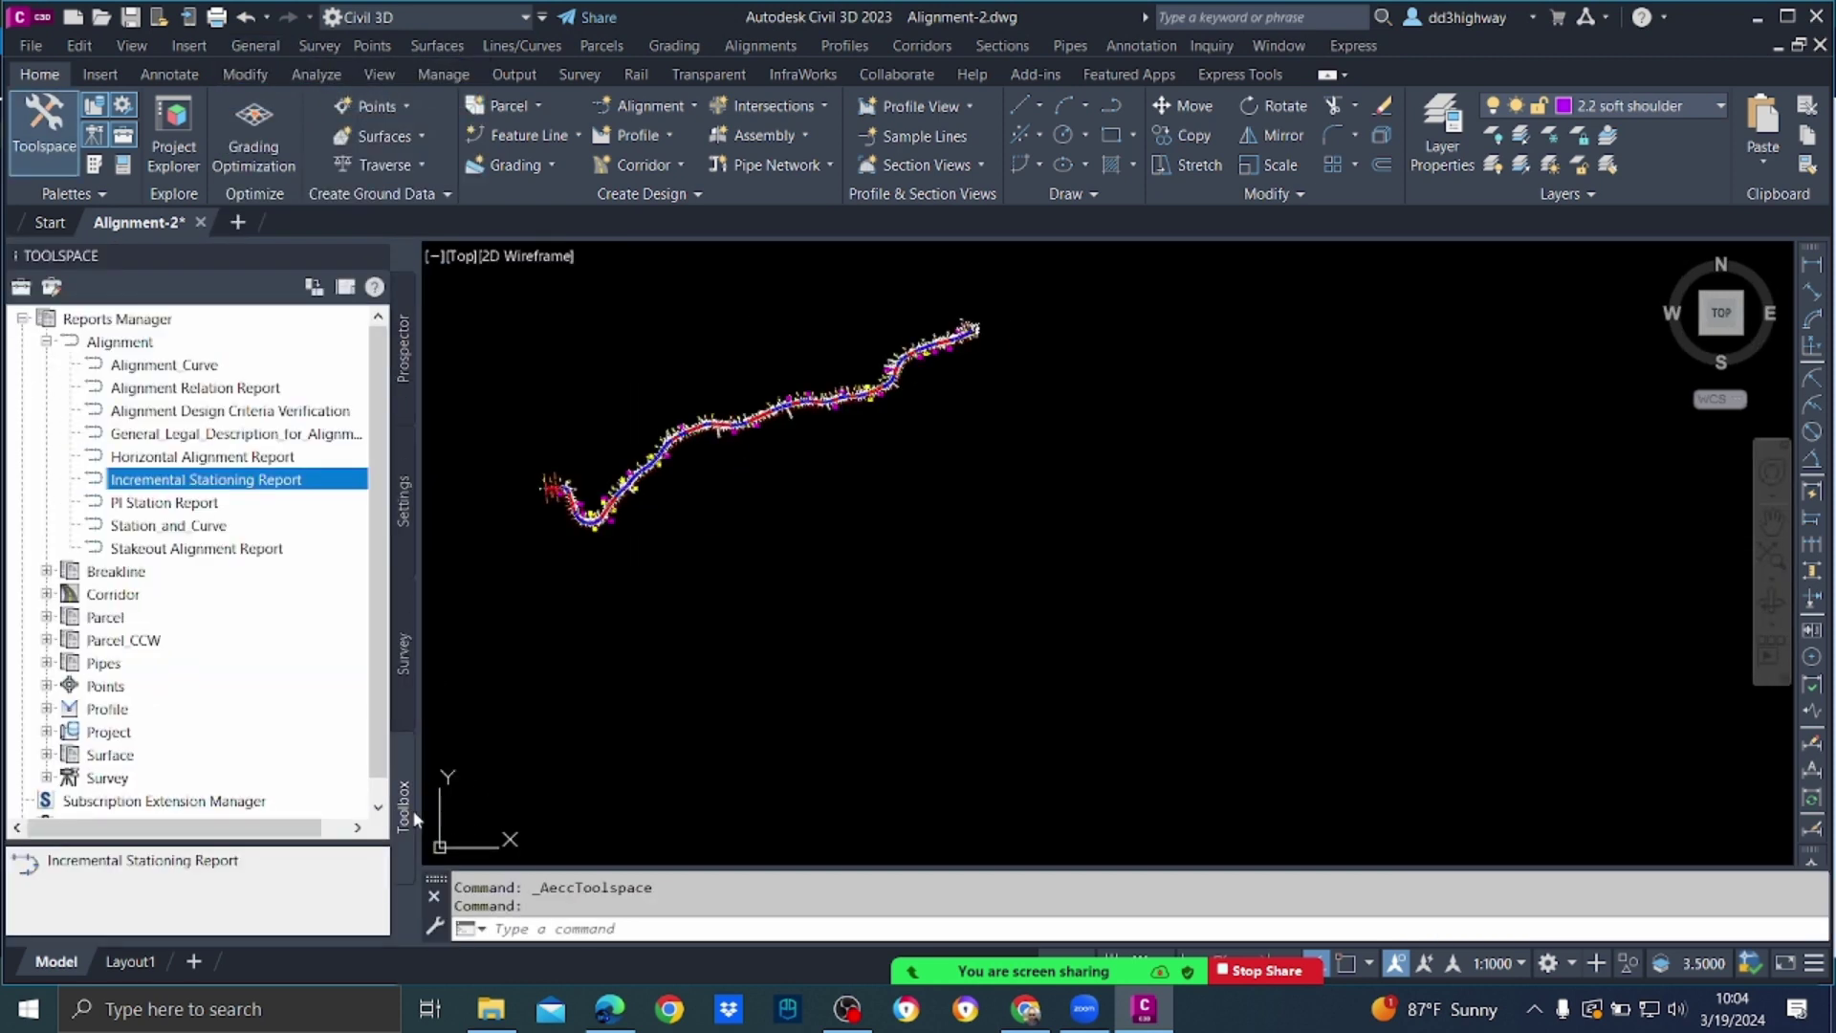
double_click(266, 481)
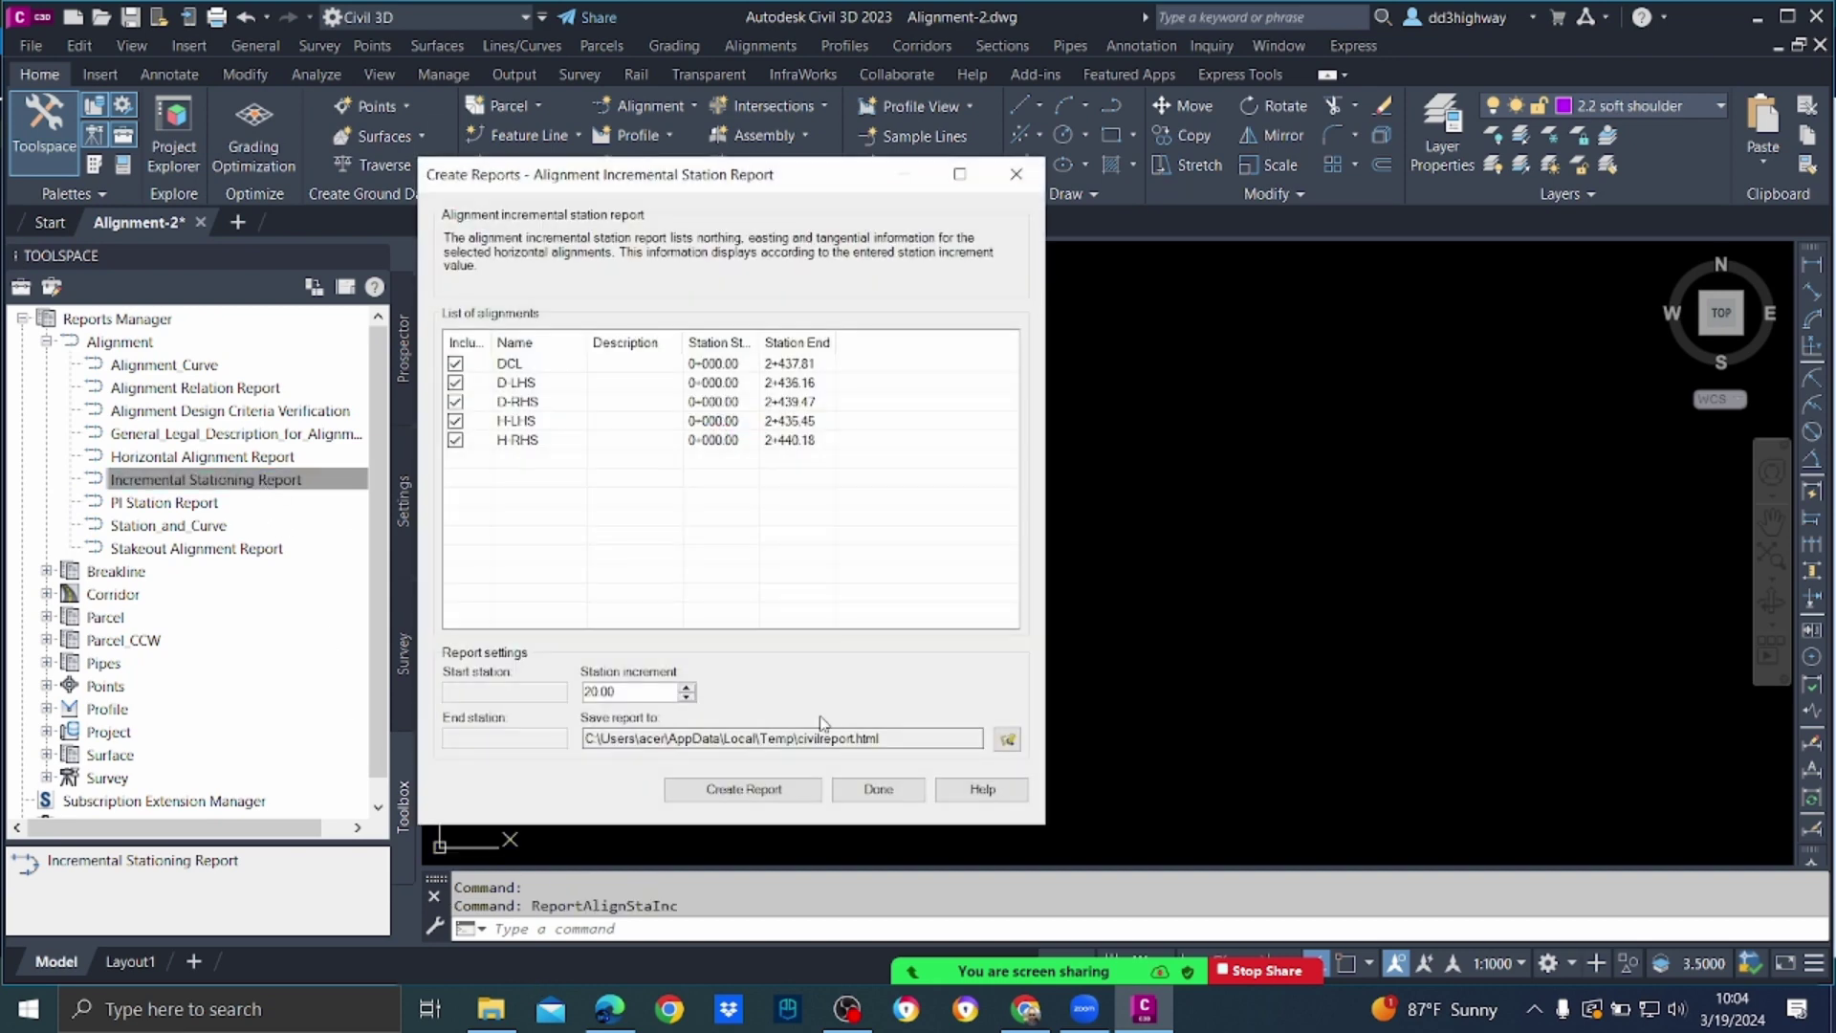
left_click(455, 402)
left_click(455, 421)
left_click(455, 440)
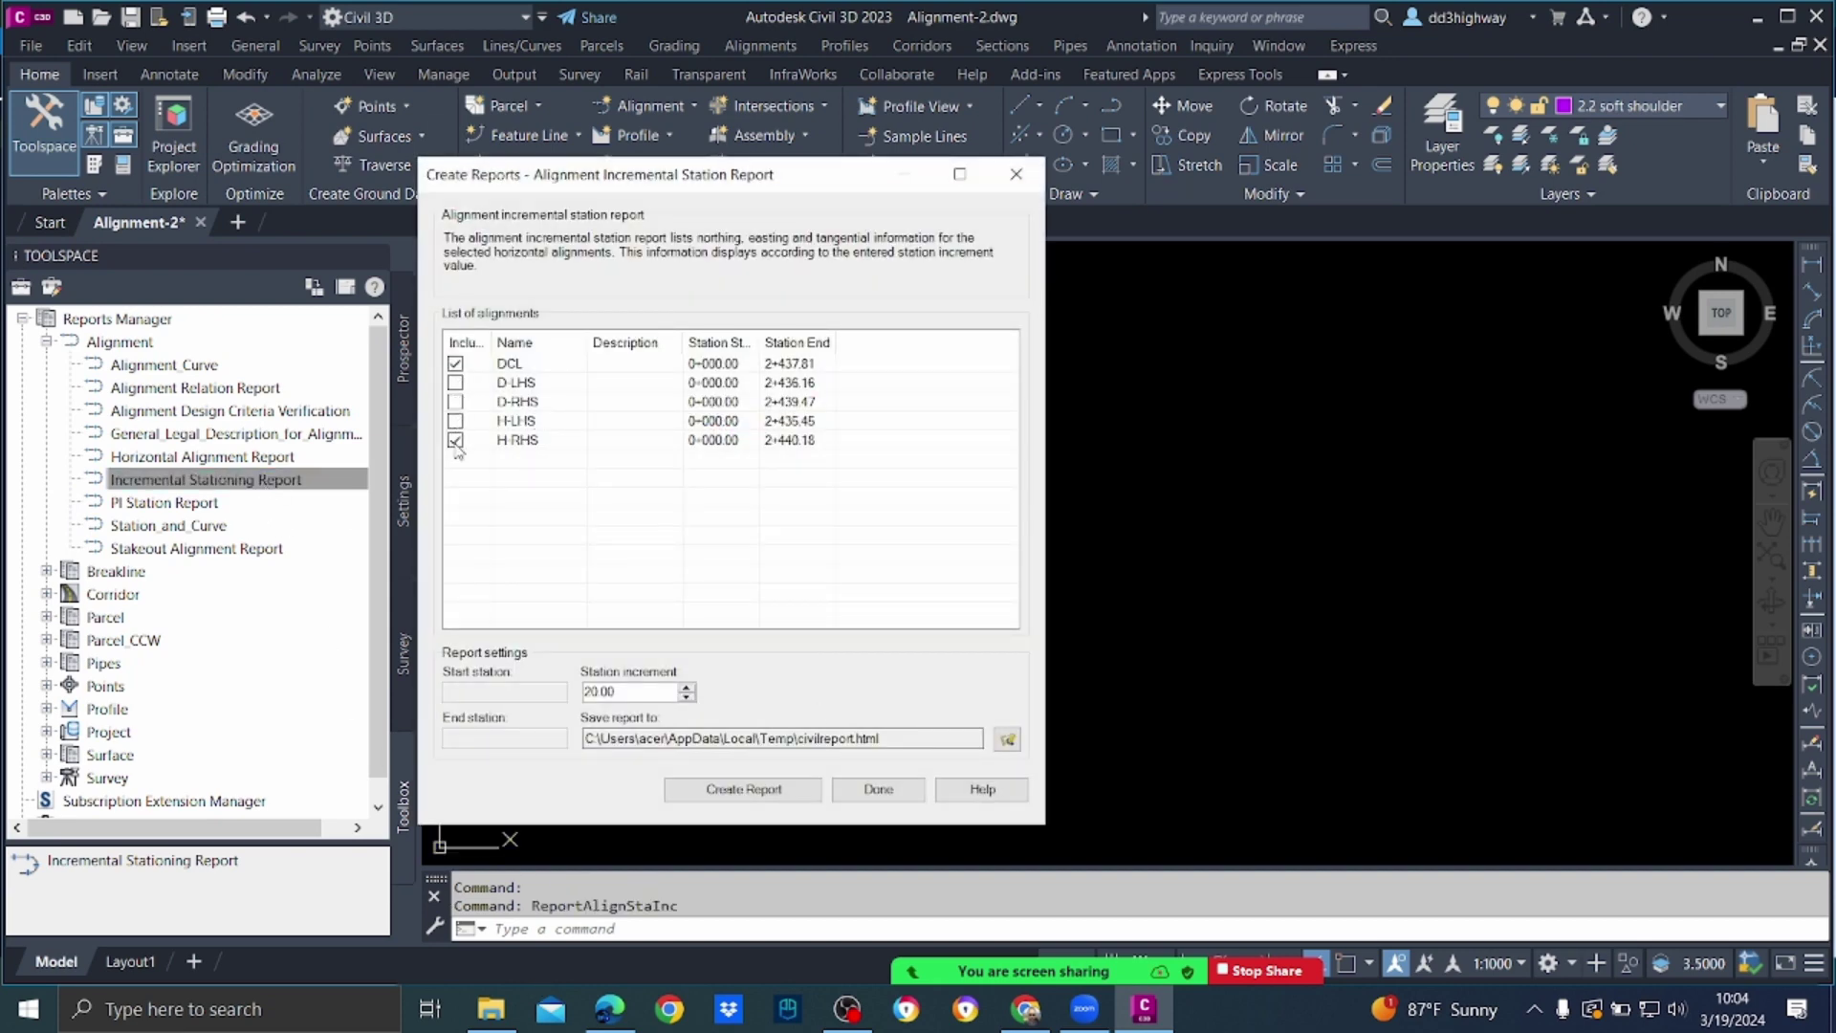
left_click(531, 366)
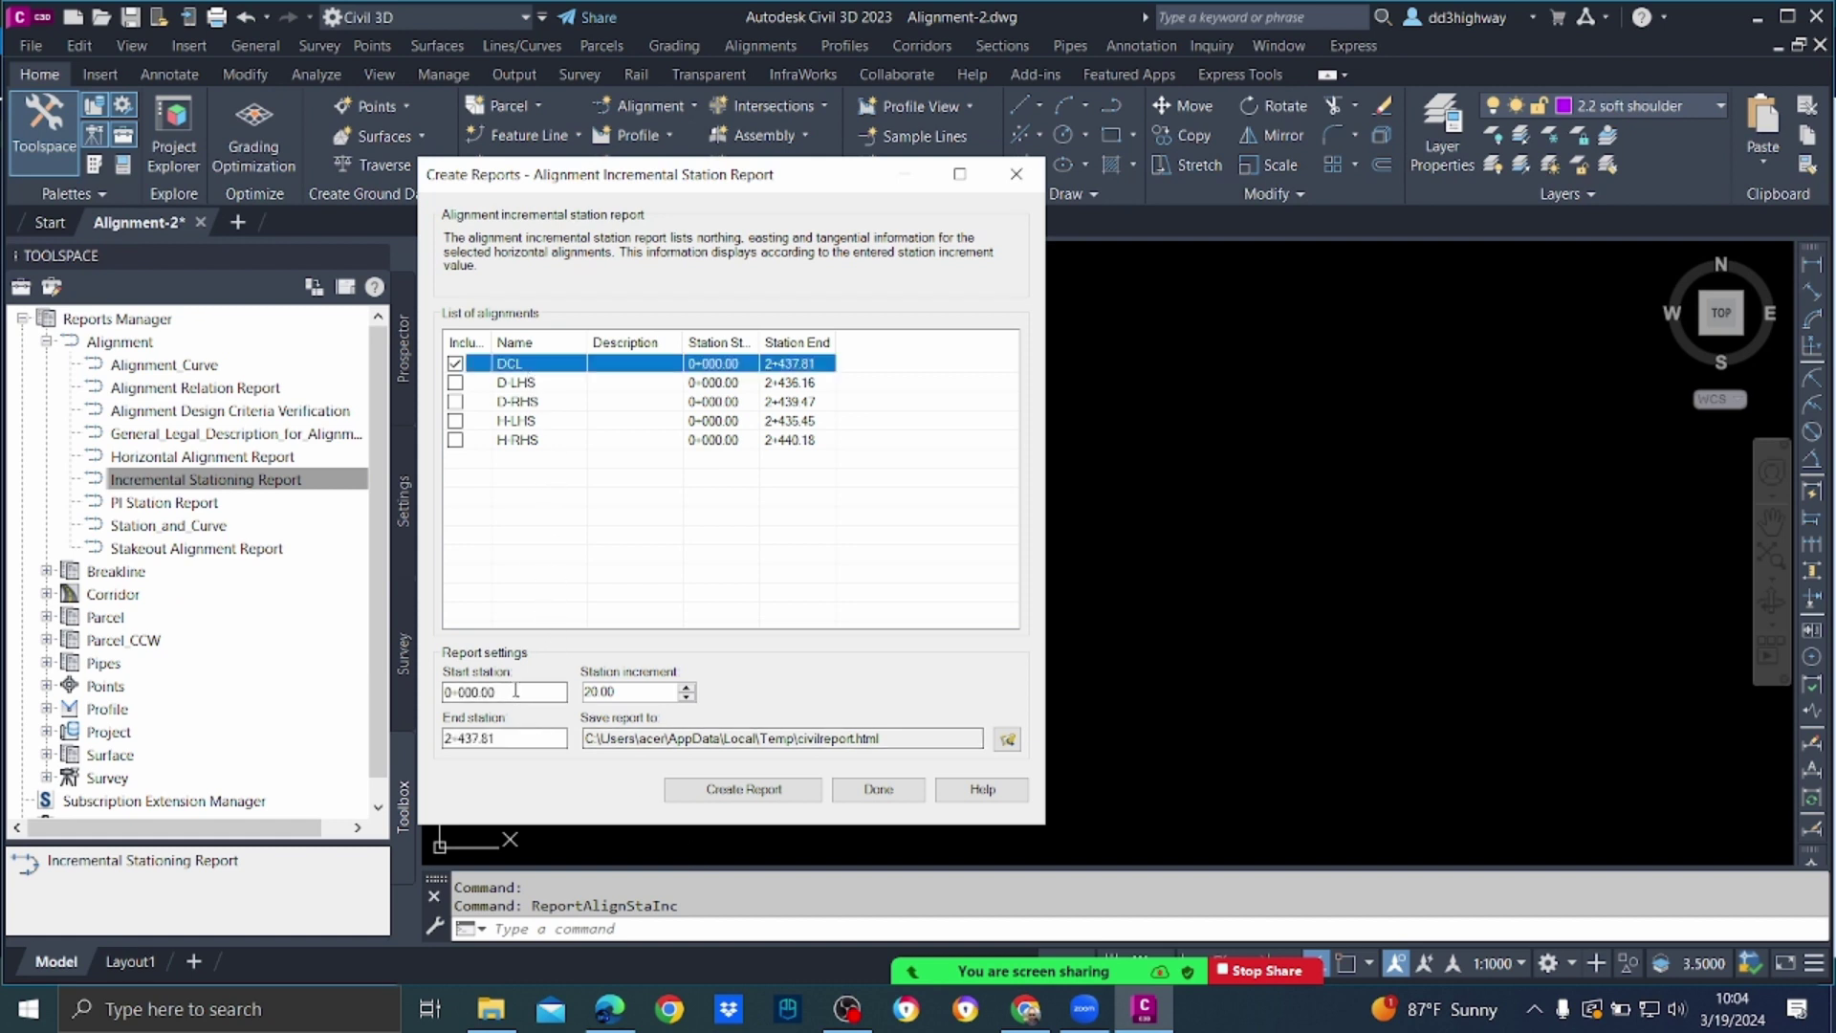
Step: Set the DCL report range from station 0+025 to 0+075 with a 5.00 station increment and create the report
left_click_drag(511, 692, 296, 690)
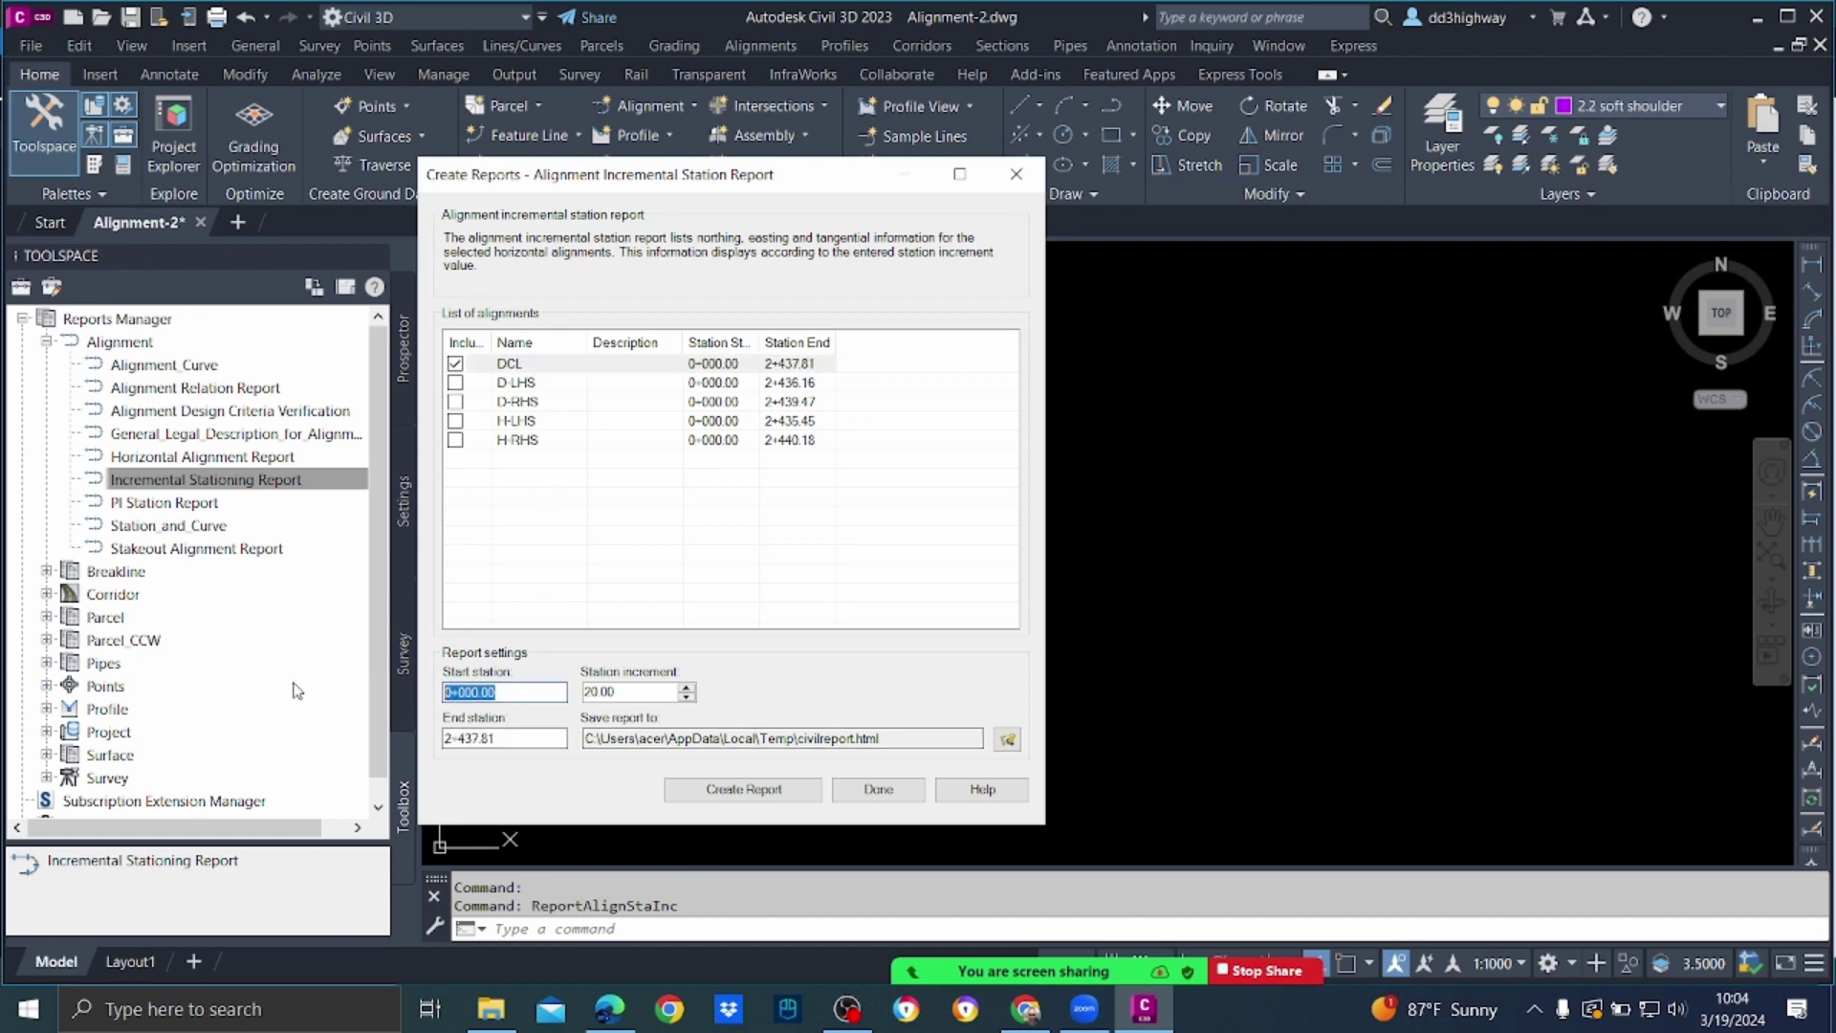
type("25")
key("Tab")
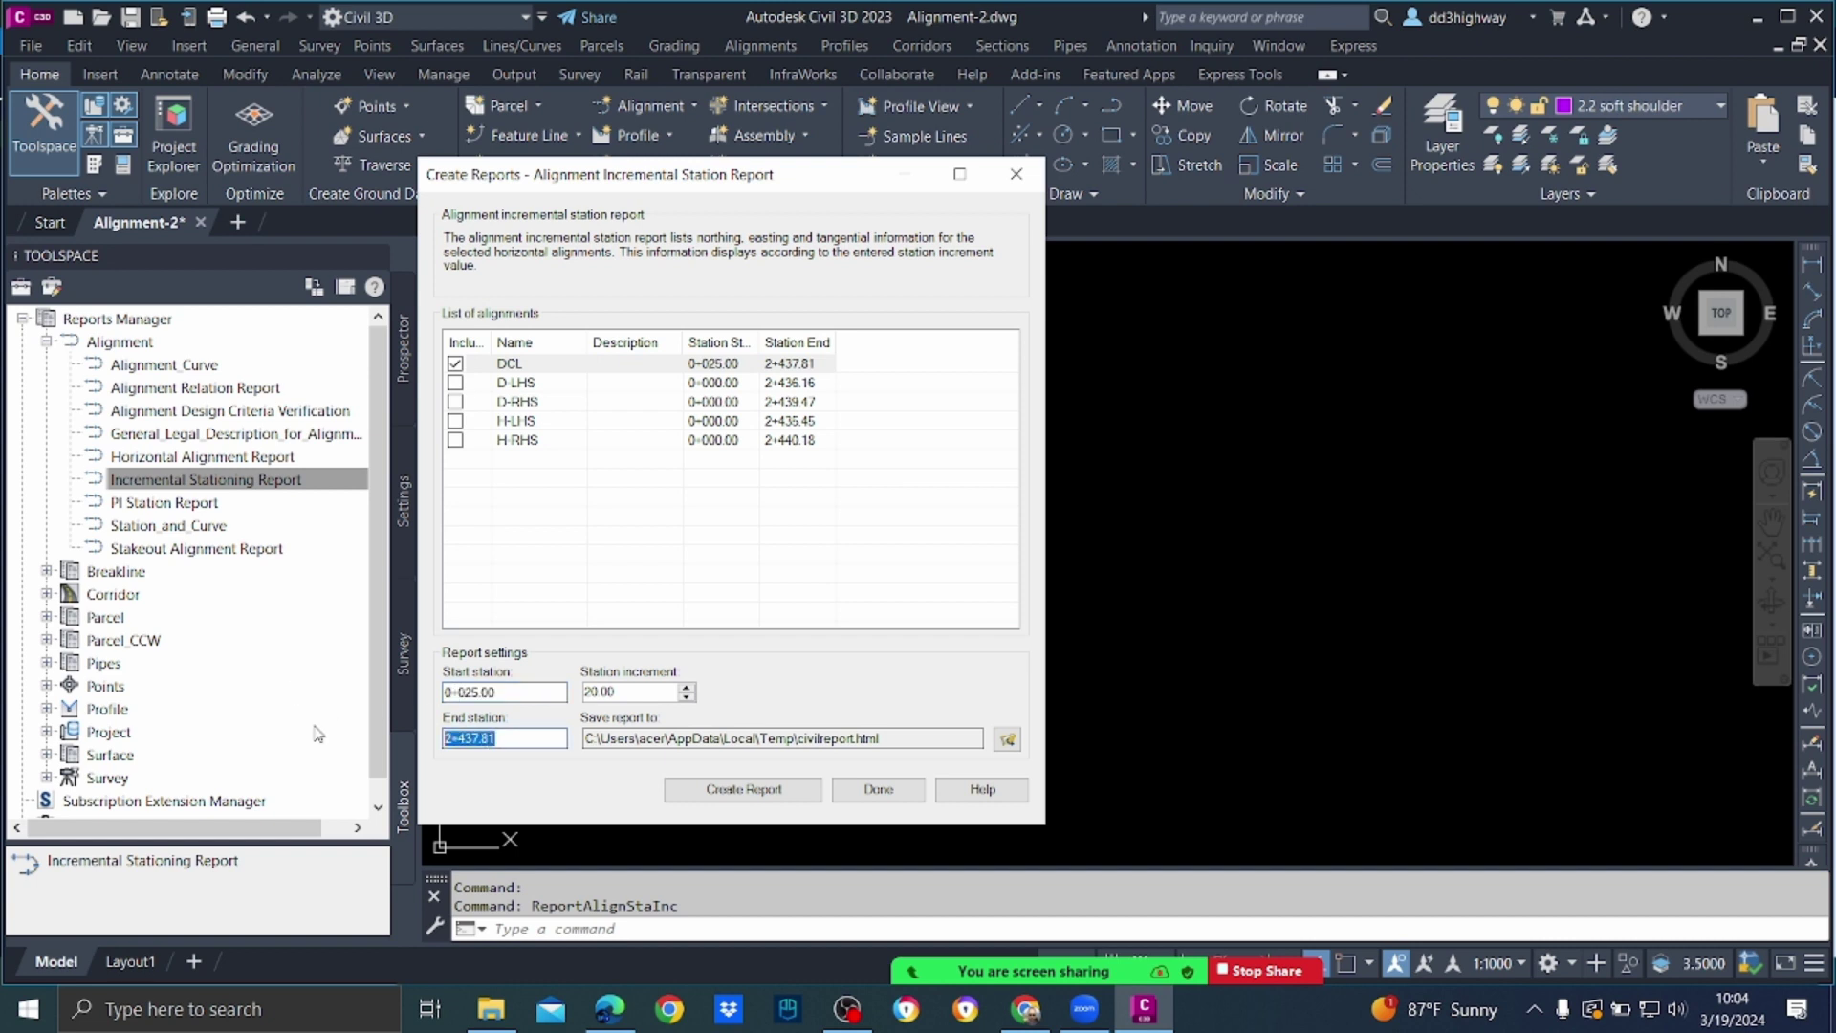
type("75")
key("Tab")
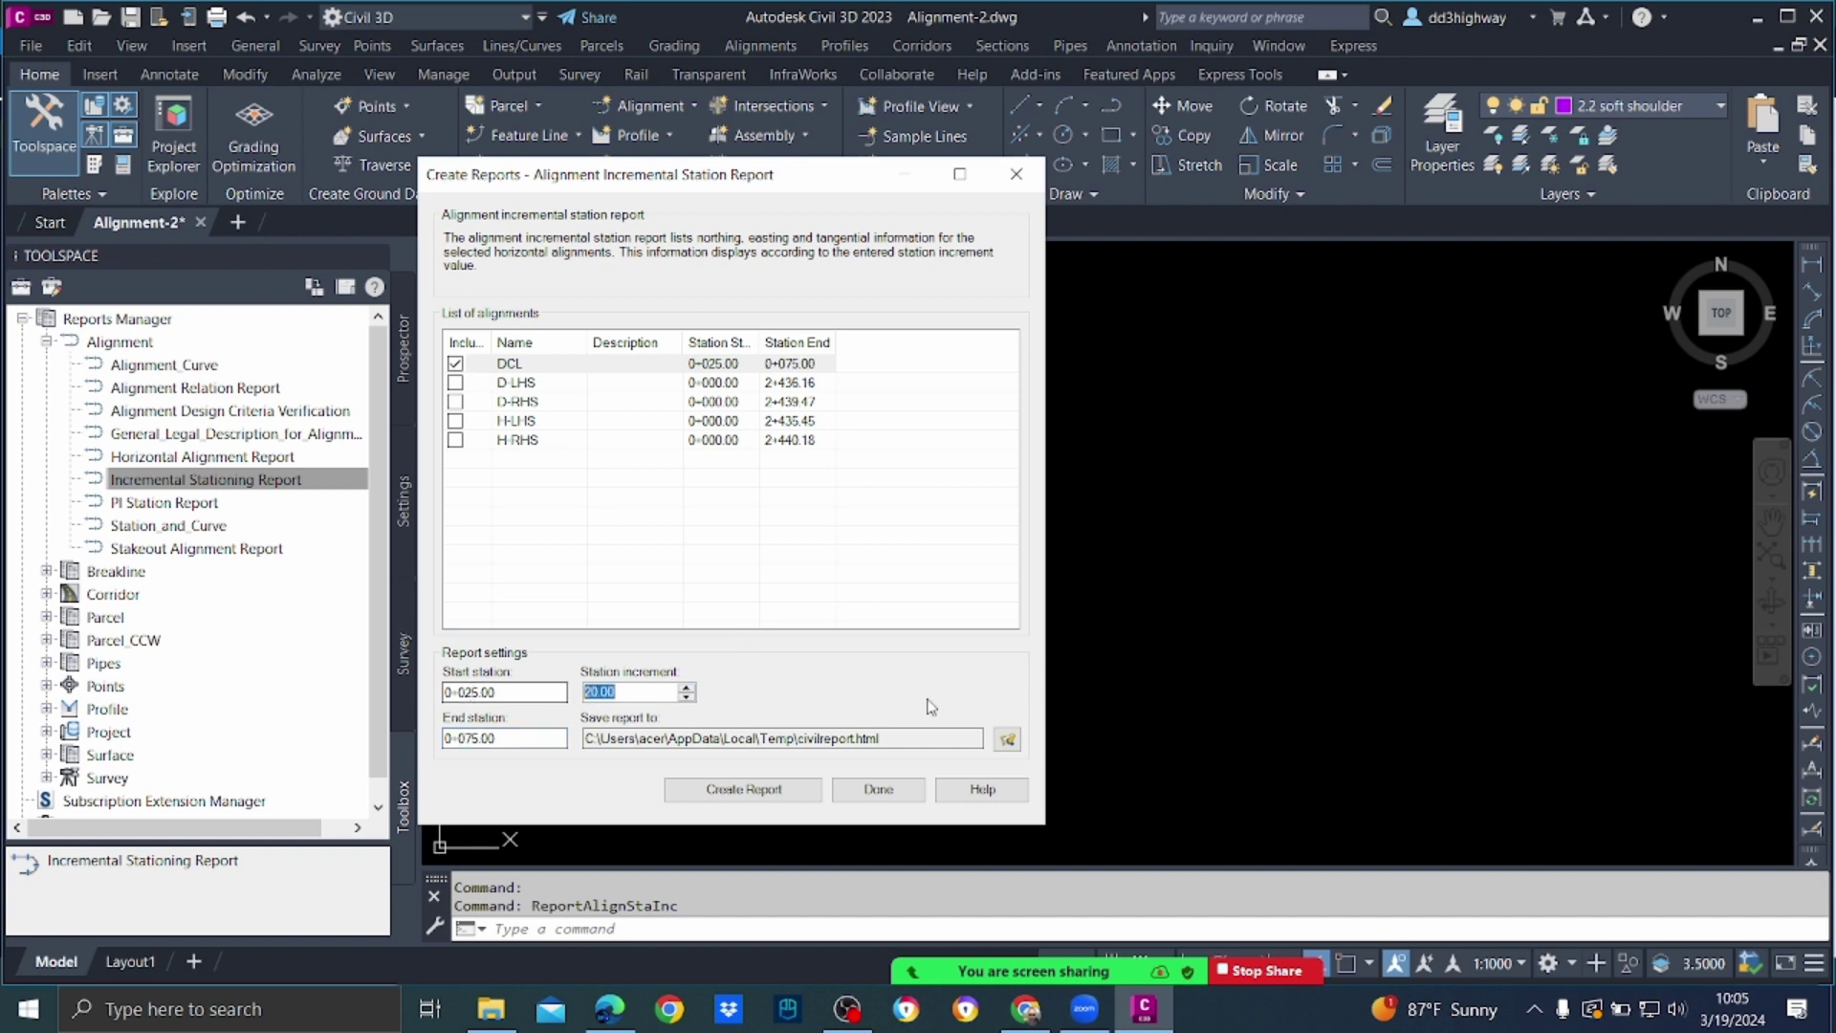
type("5")
left_click(778, 799)
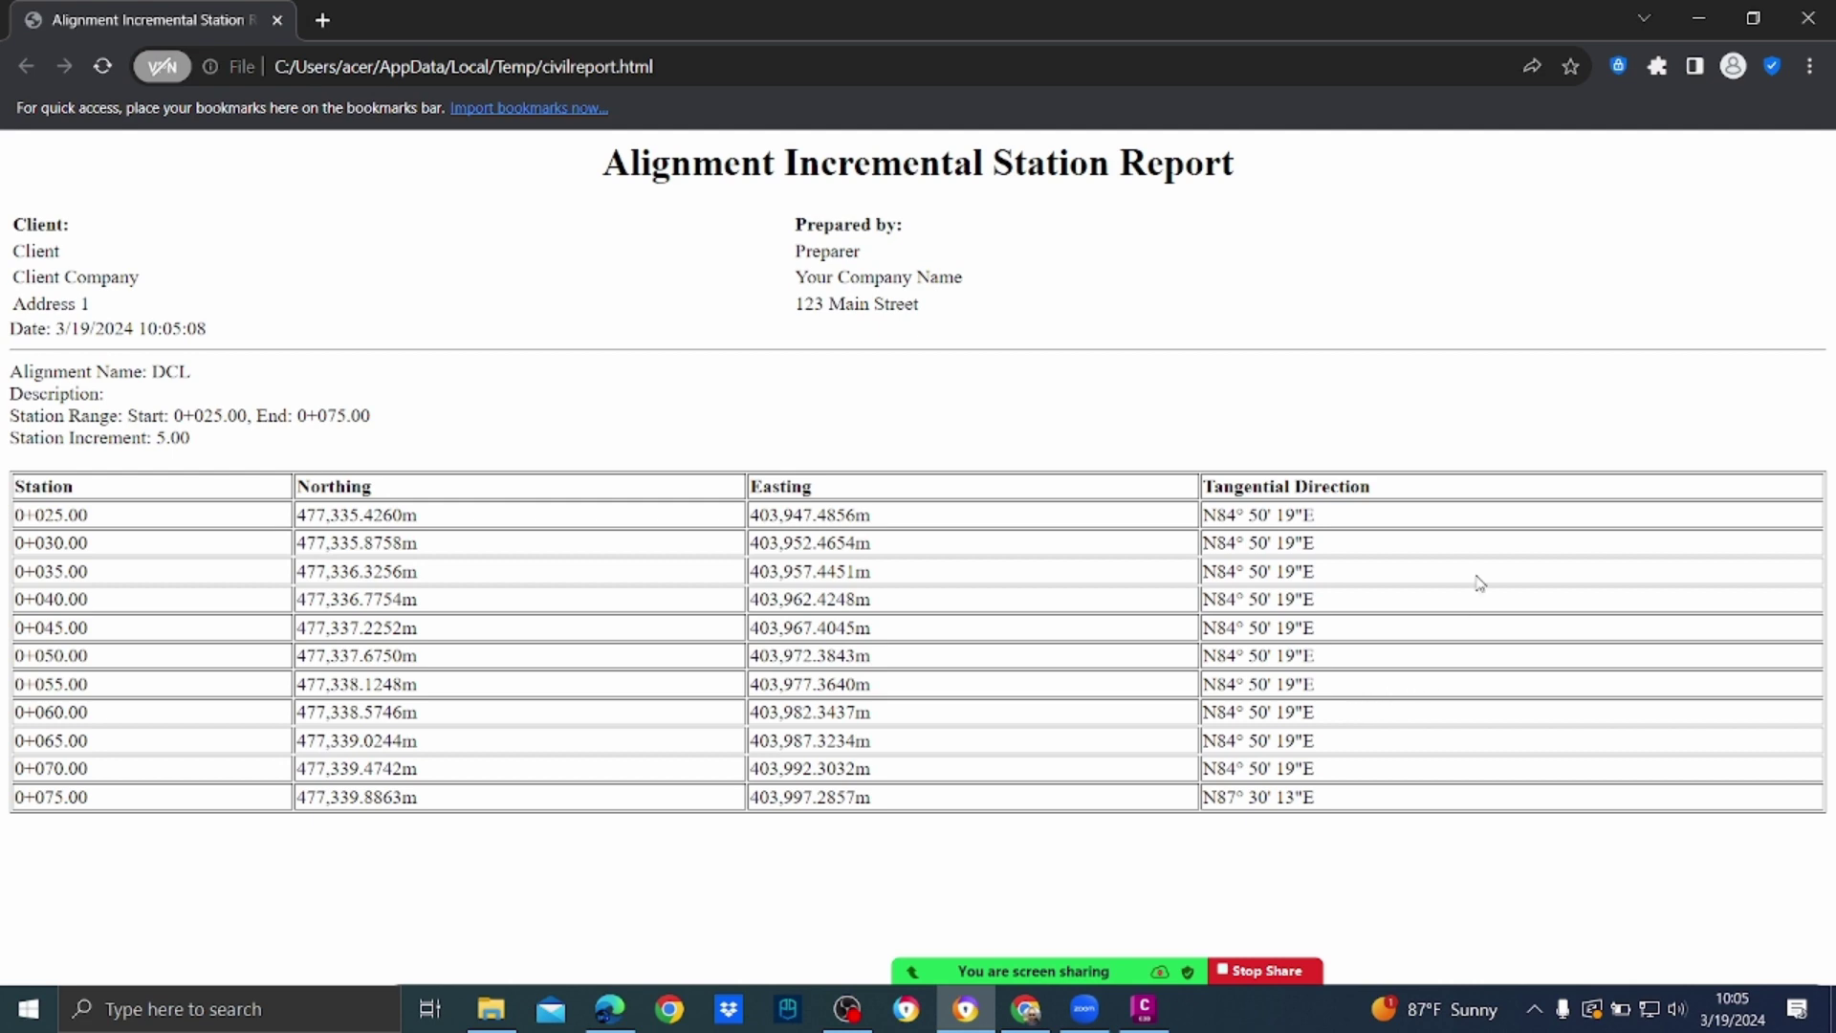
Step: Close the station report, return to the Alignment-2 drawing in Civil 3D, and close the Toolspace
left_click(1824, 15)
key("alt+Tab")
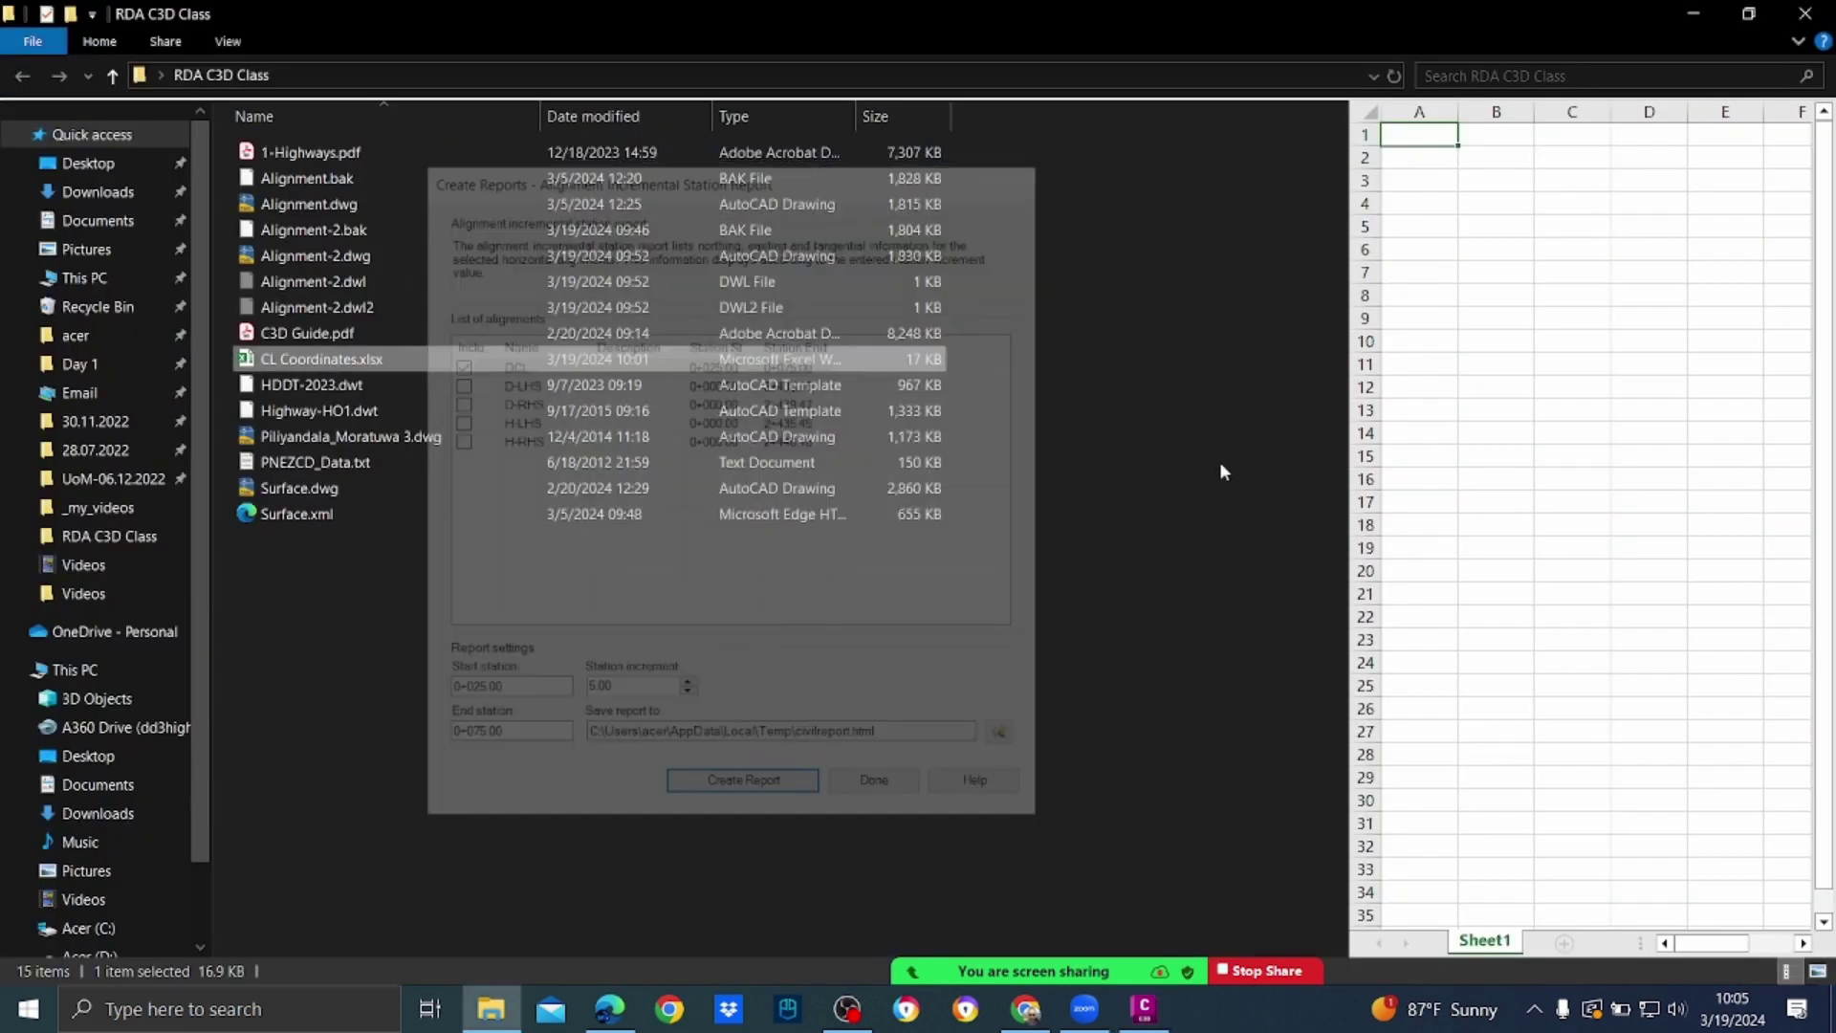
mouse_move(1101, 973)
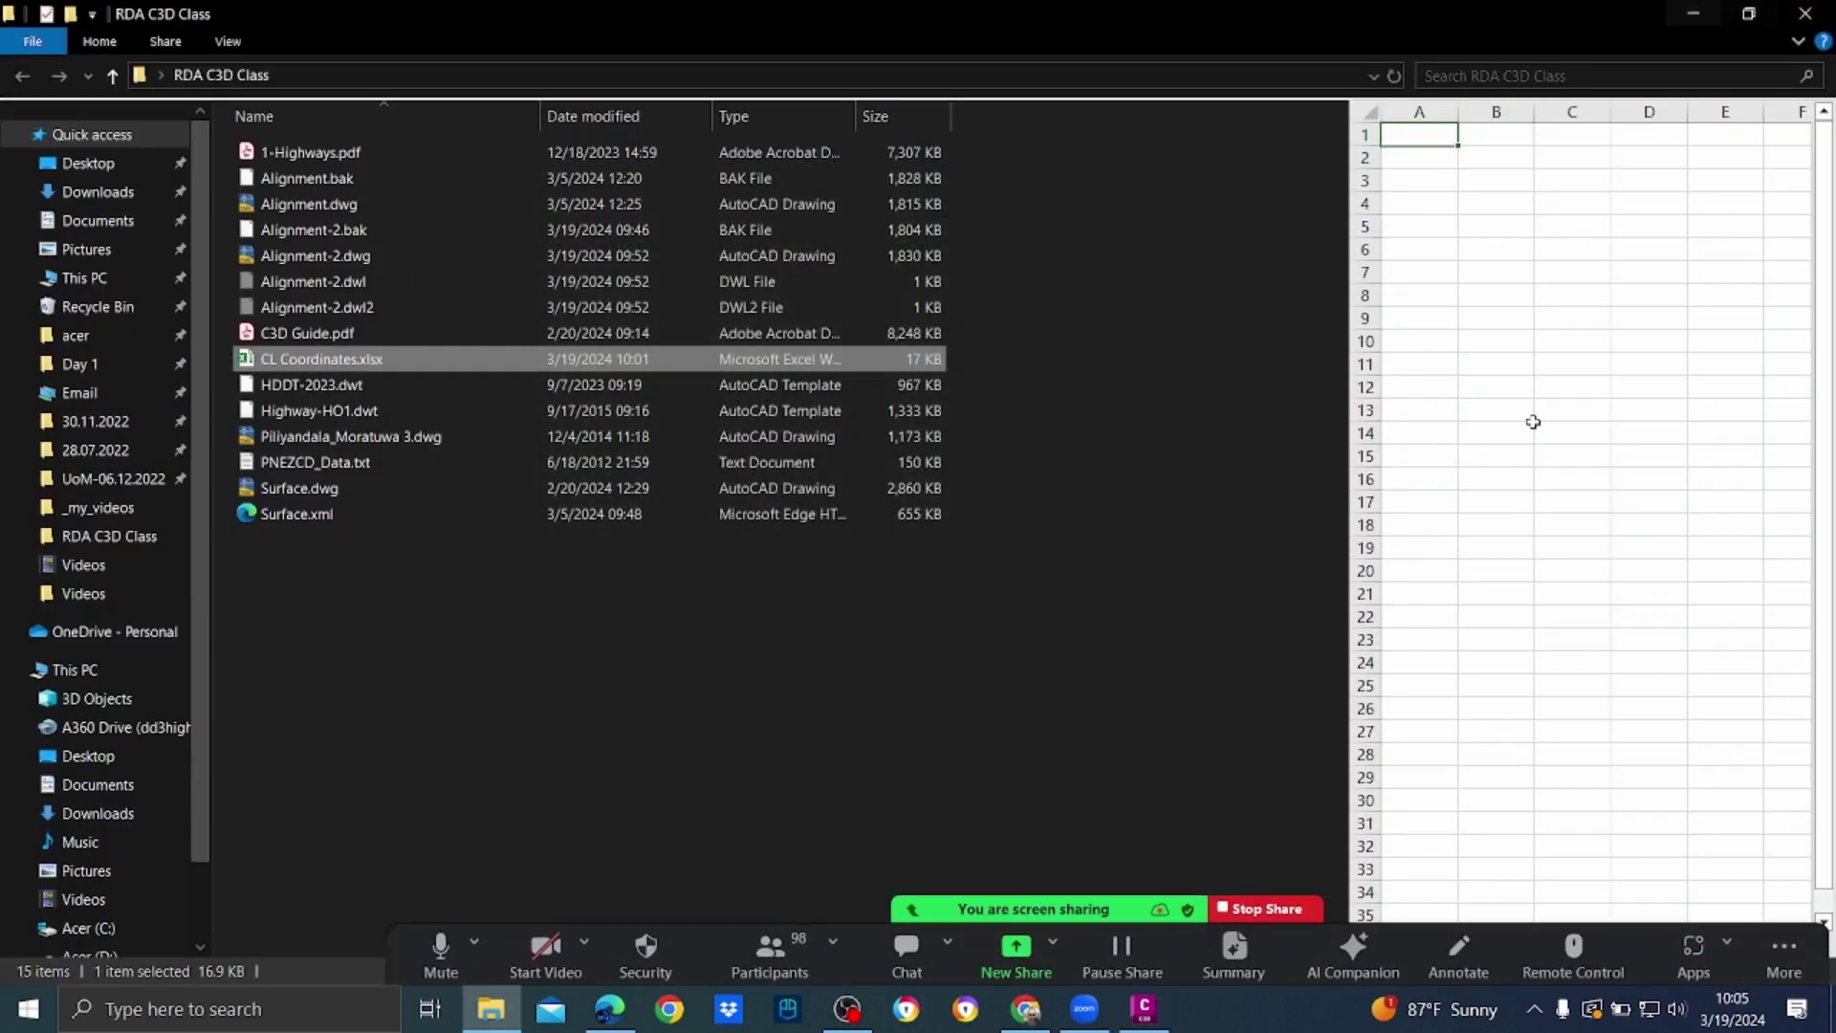
left_click(1144, 1008)
mouse_move(1045, 497)
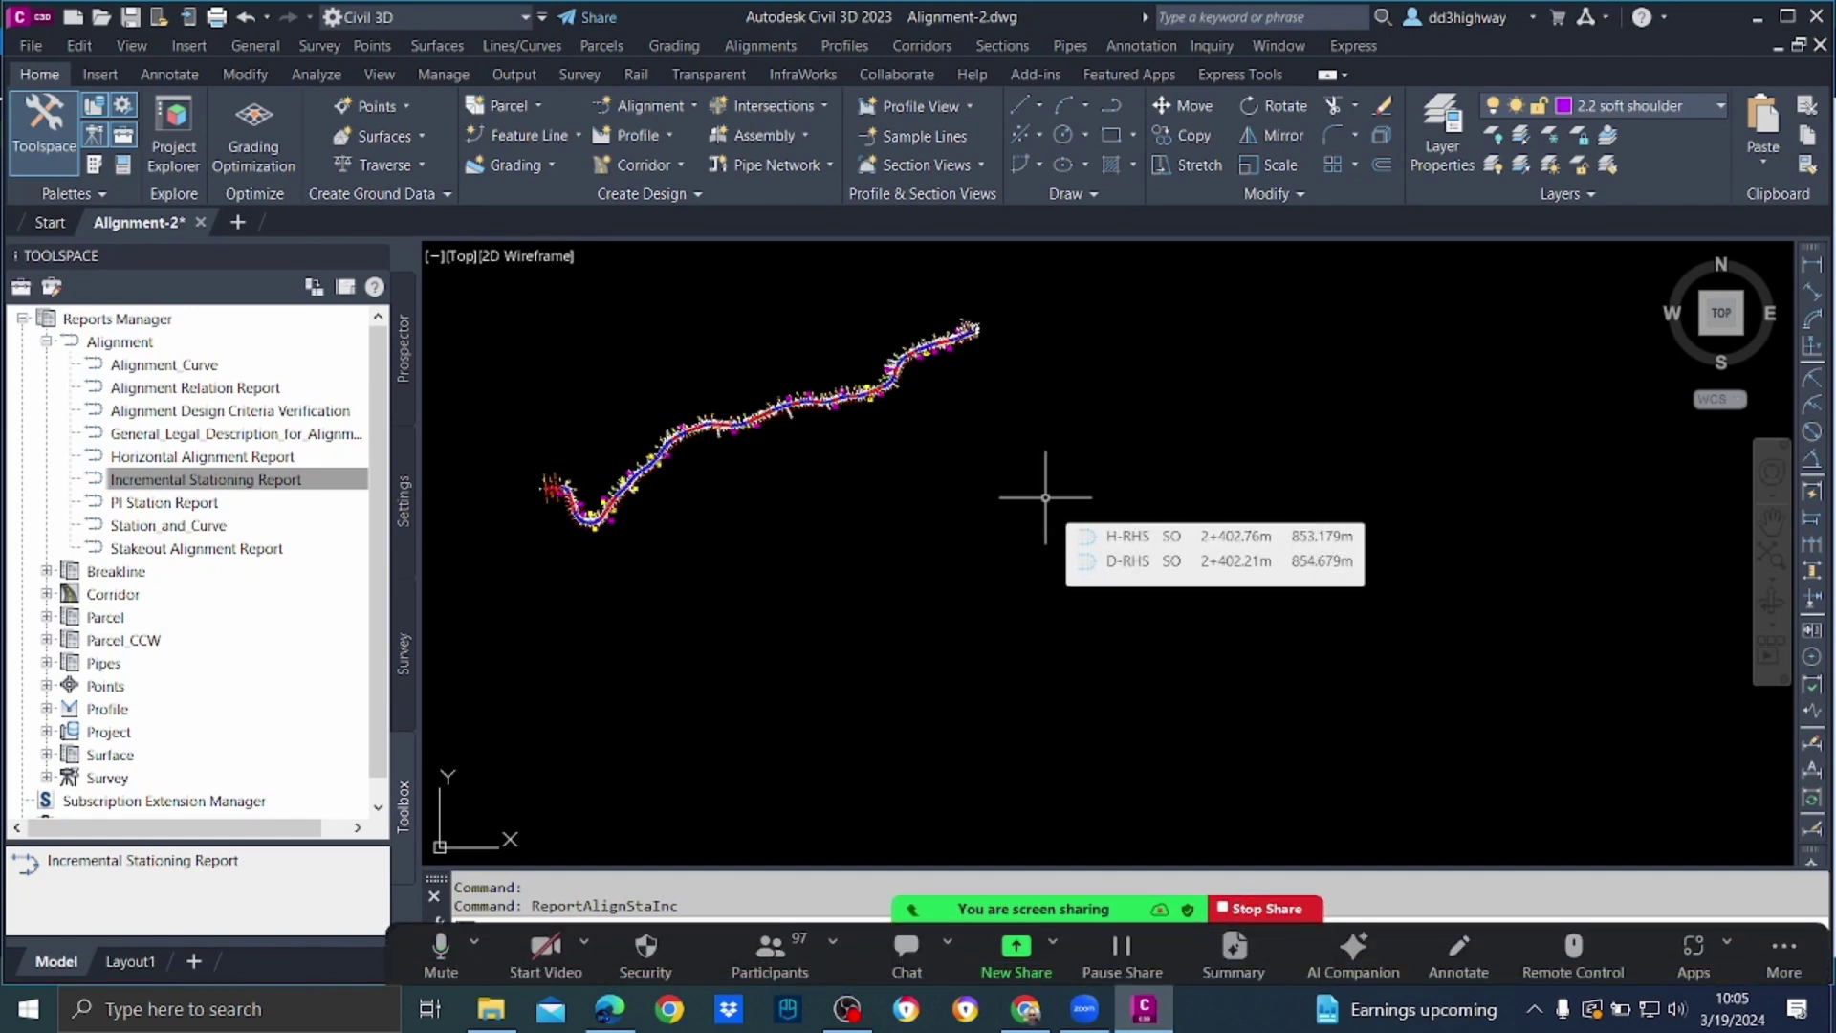
scroll(572, 483, "up", 3)
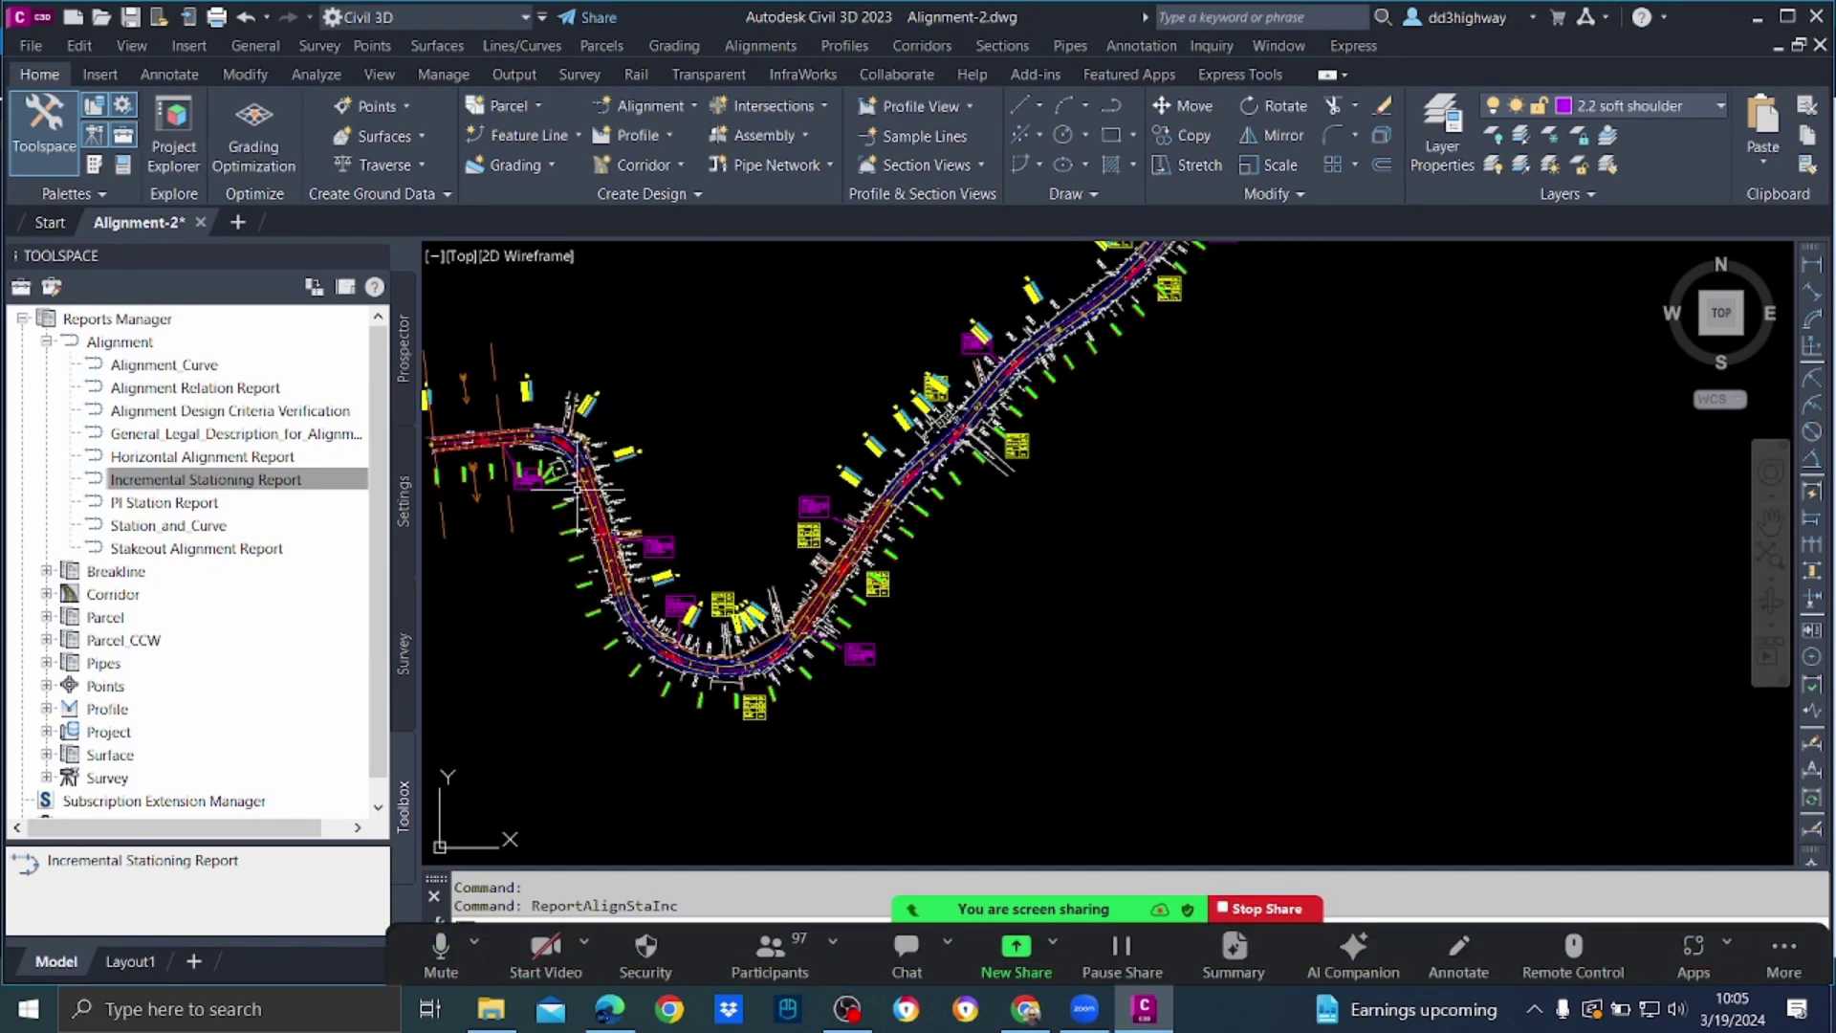
middle_click_drag(574, 483, 612, 478)
left_click(375, 256)
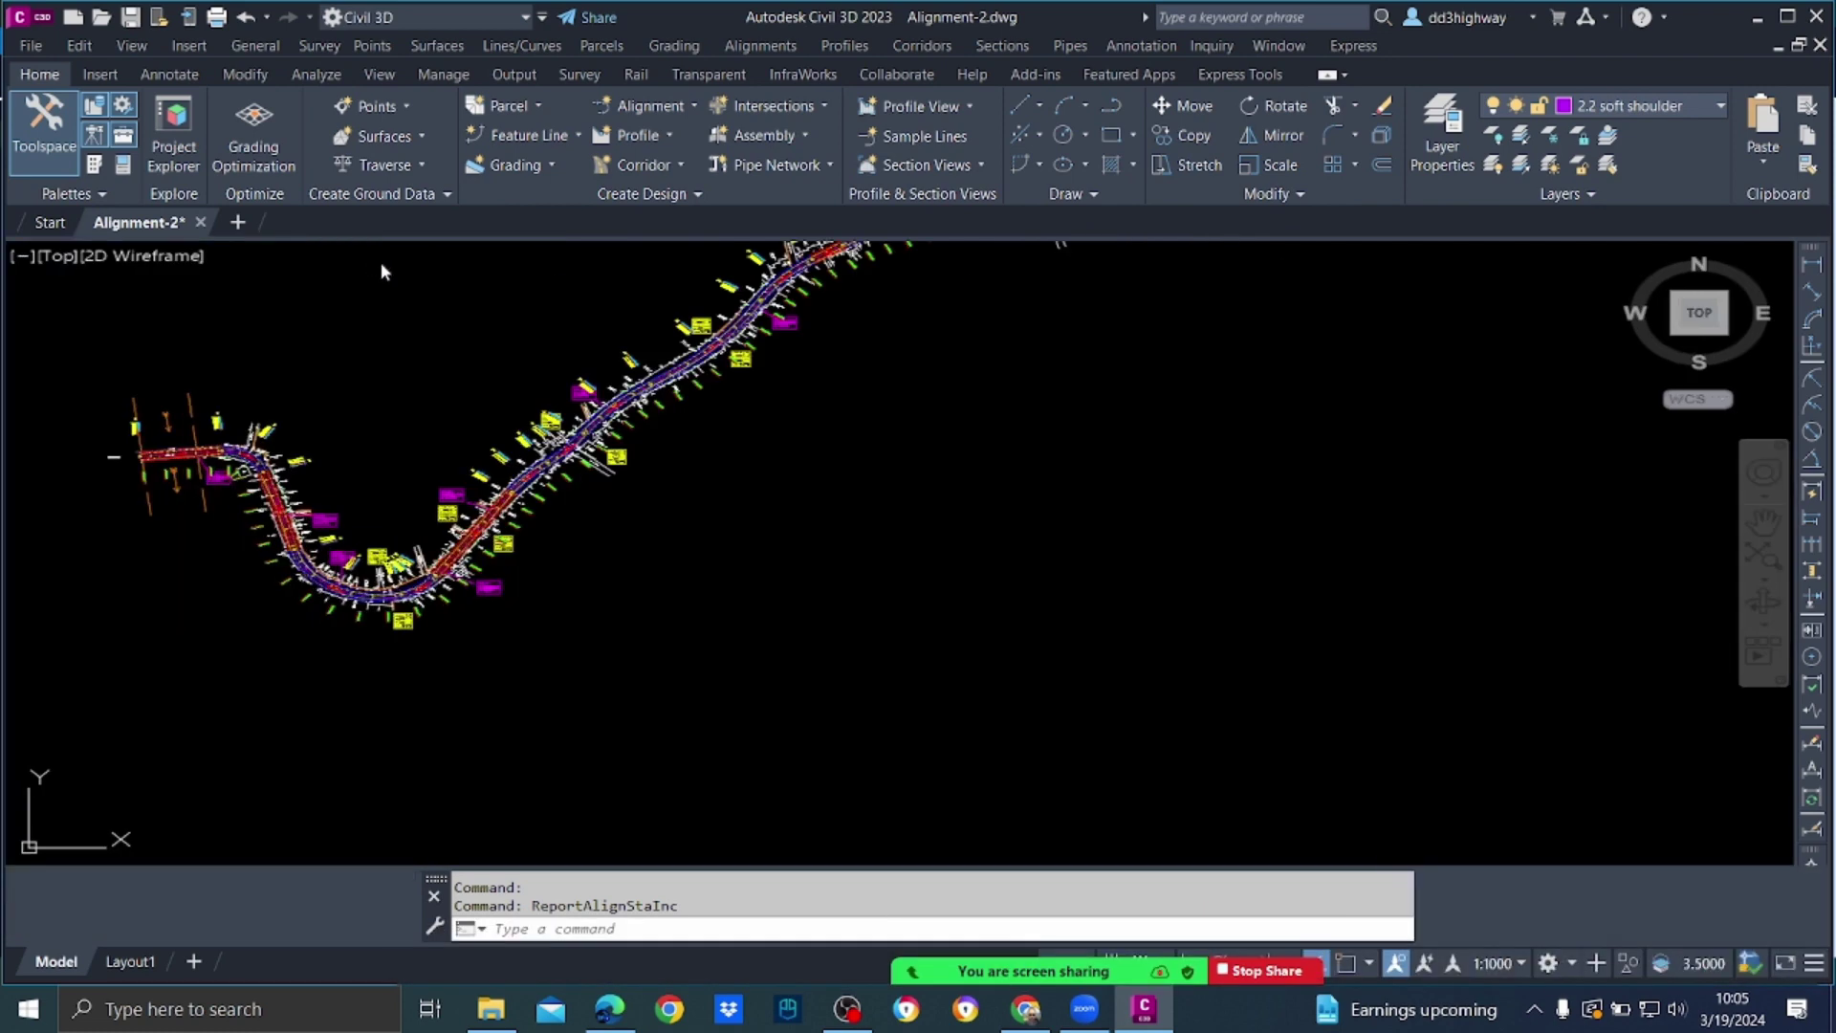
Step: Start creating a profile from surface and choose DCL as the alignment
scroll(1129, 545, "down", 5)
middle_click_drag(1162, 545, 955, 525)
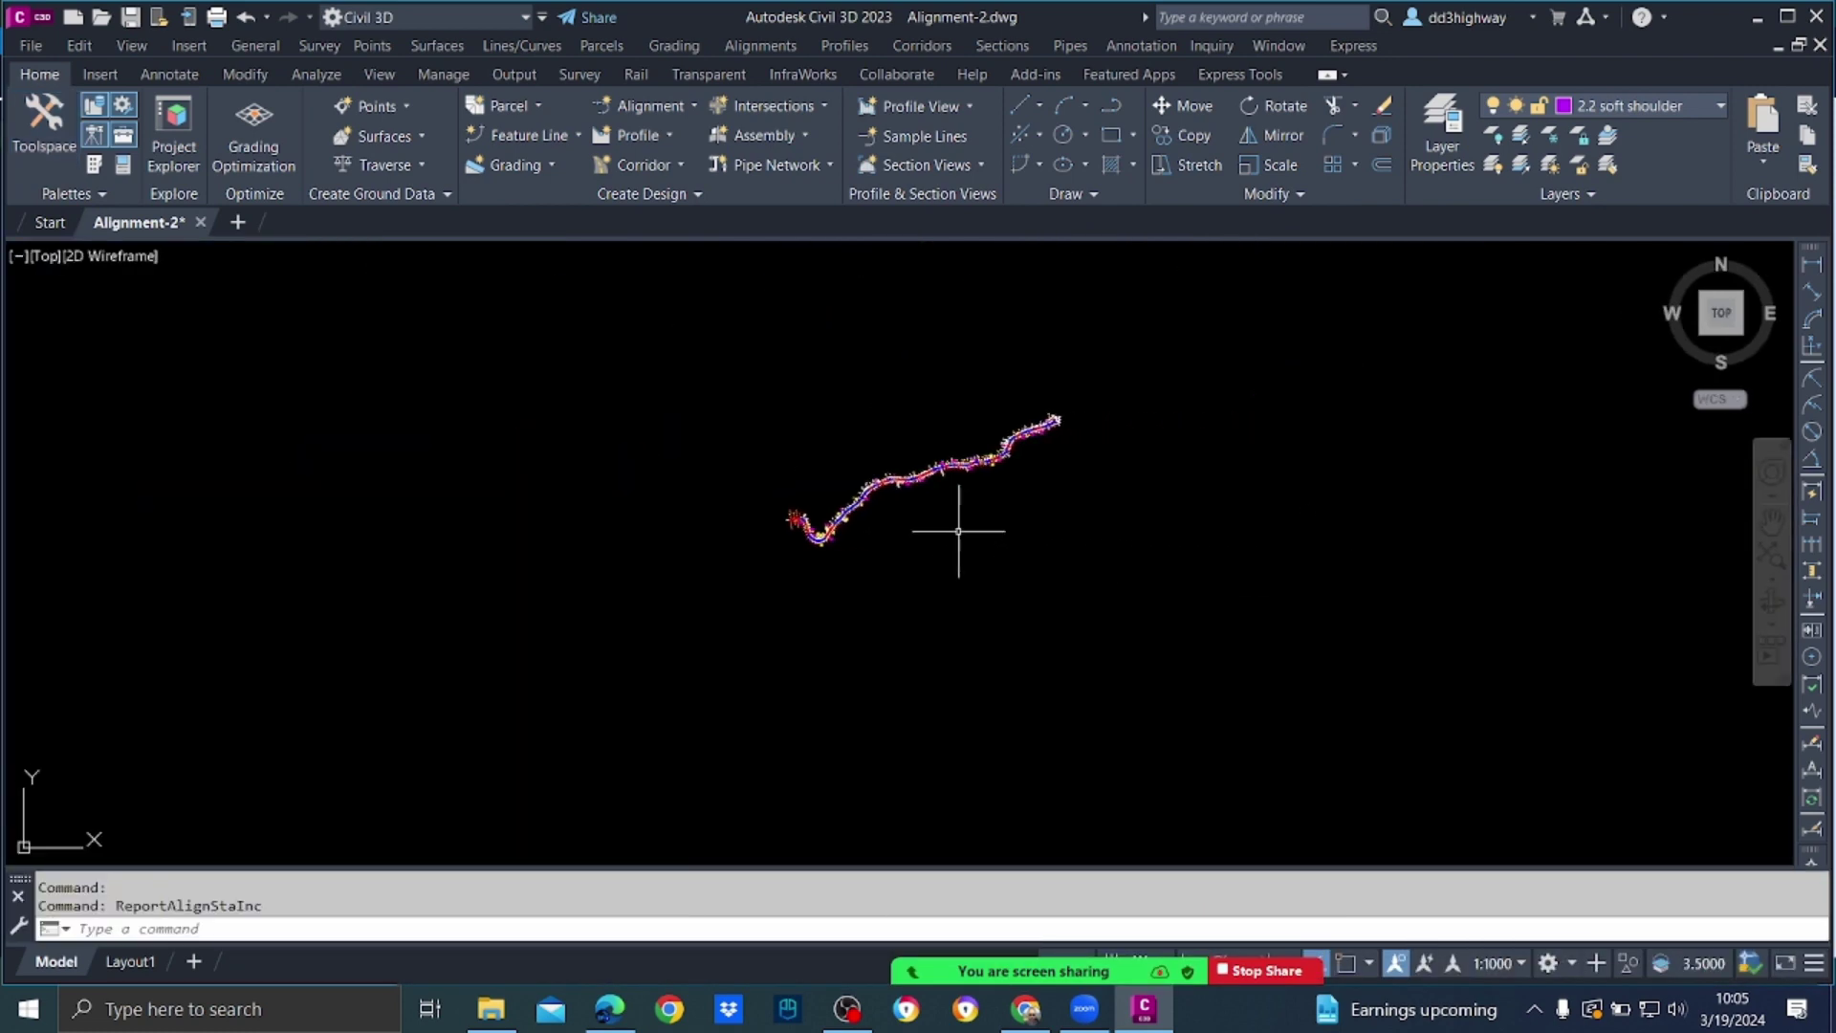
scroll(995, 512, "up", 2)
left_click(828, 46)
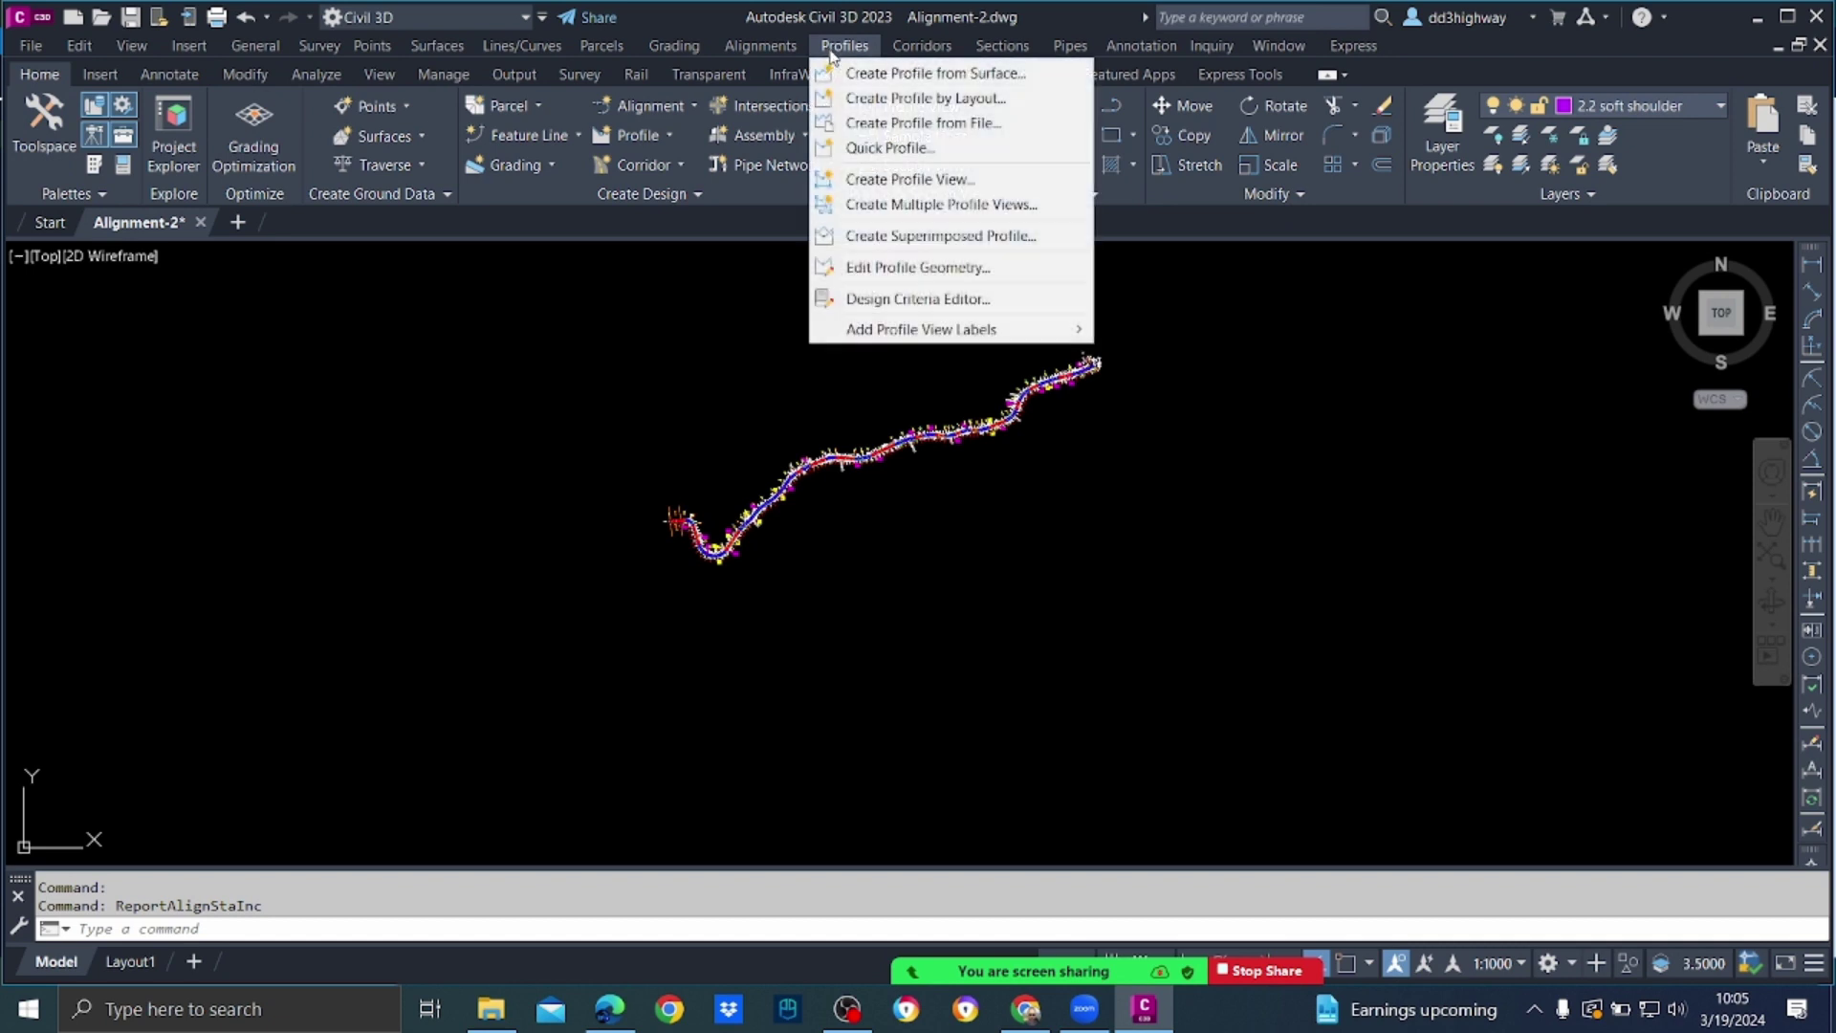
left_click(890, 70)
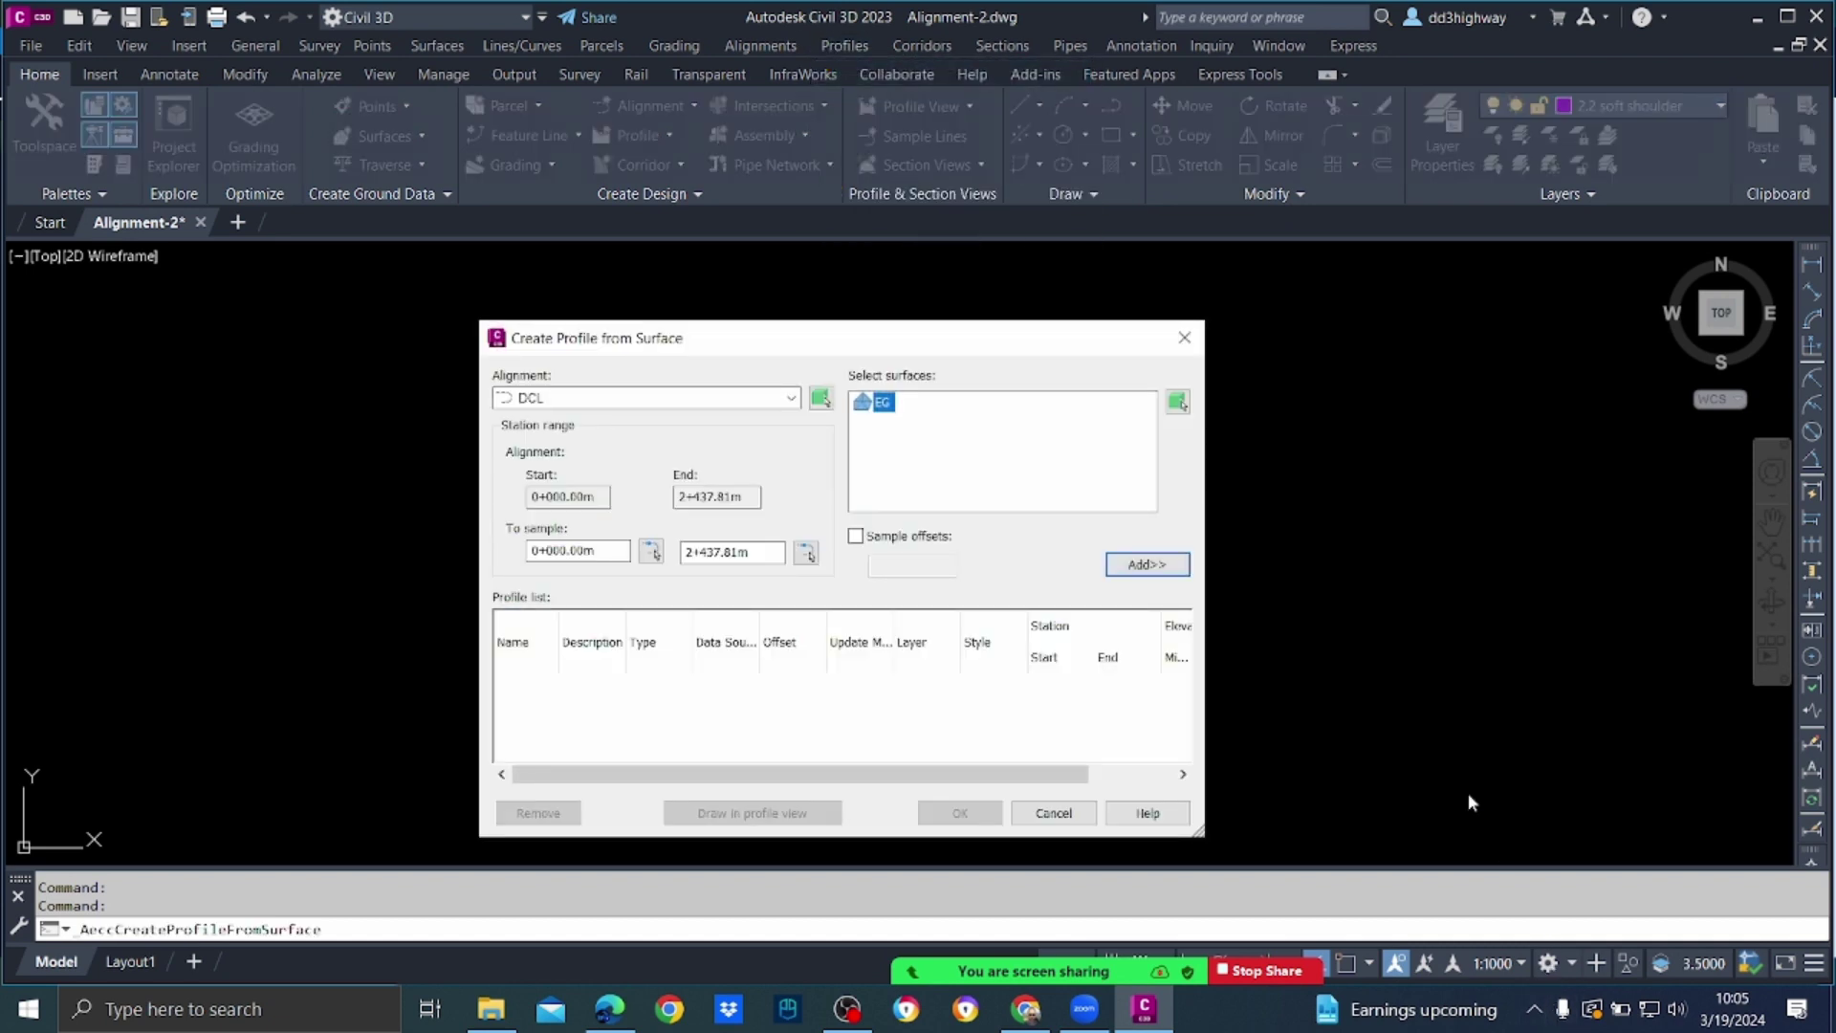
left_click_drag(937, 355, 999, 262)
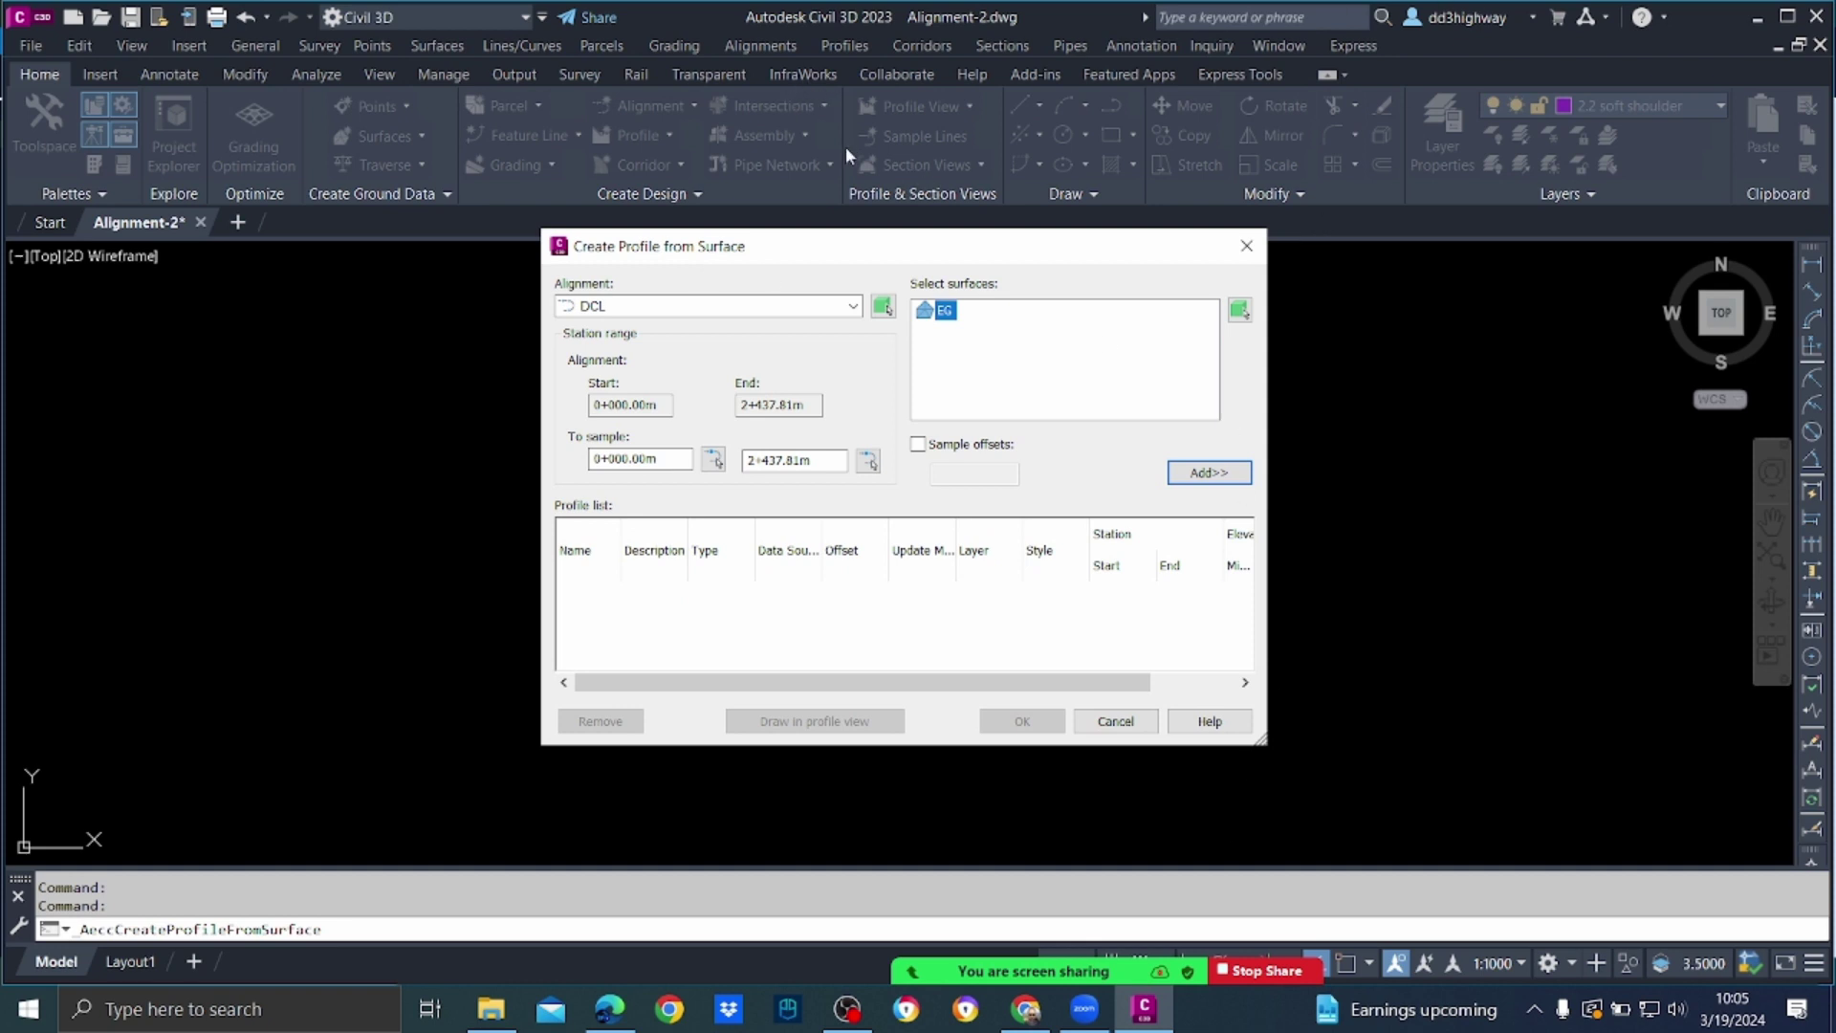
left_click(830, 304)
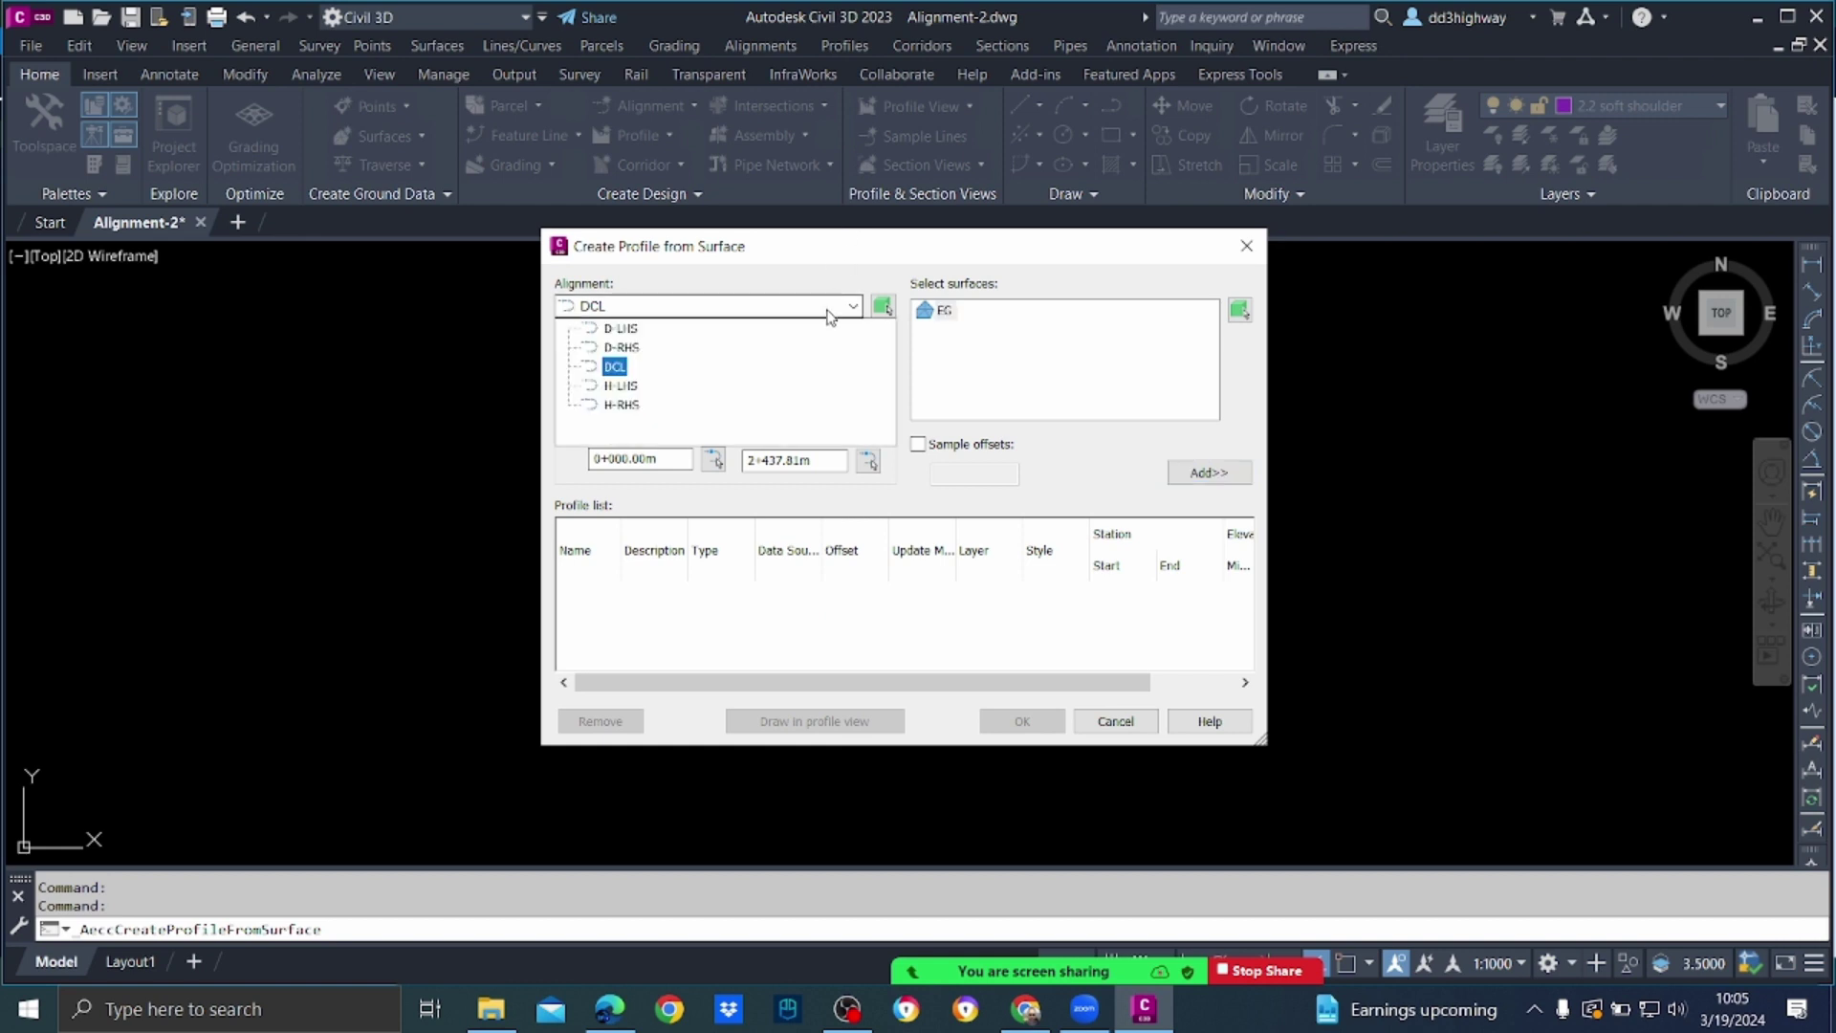
left_click(615, 368)
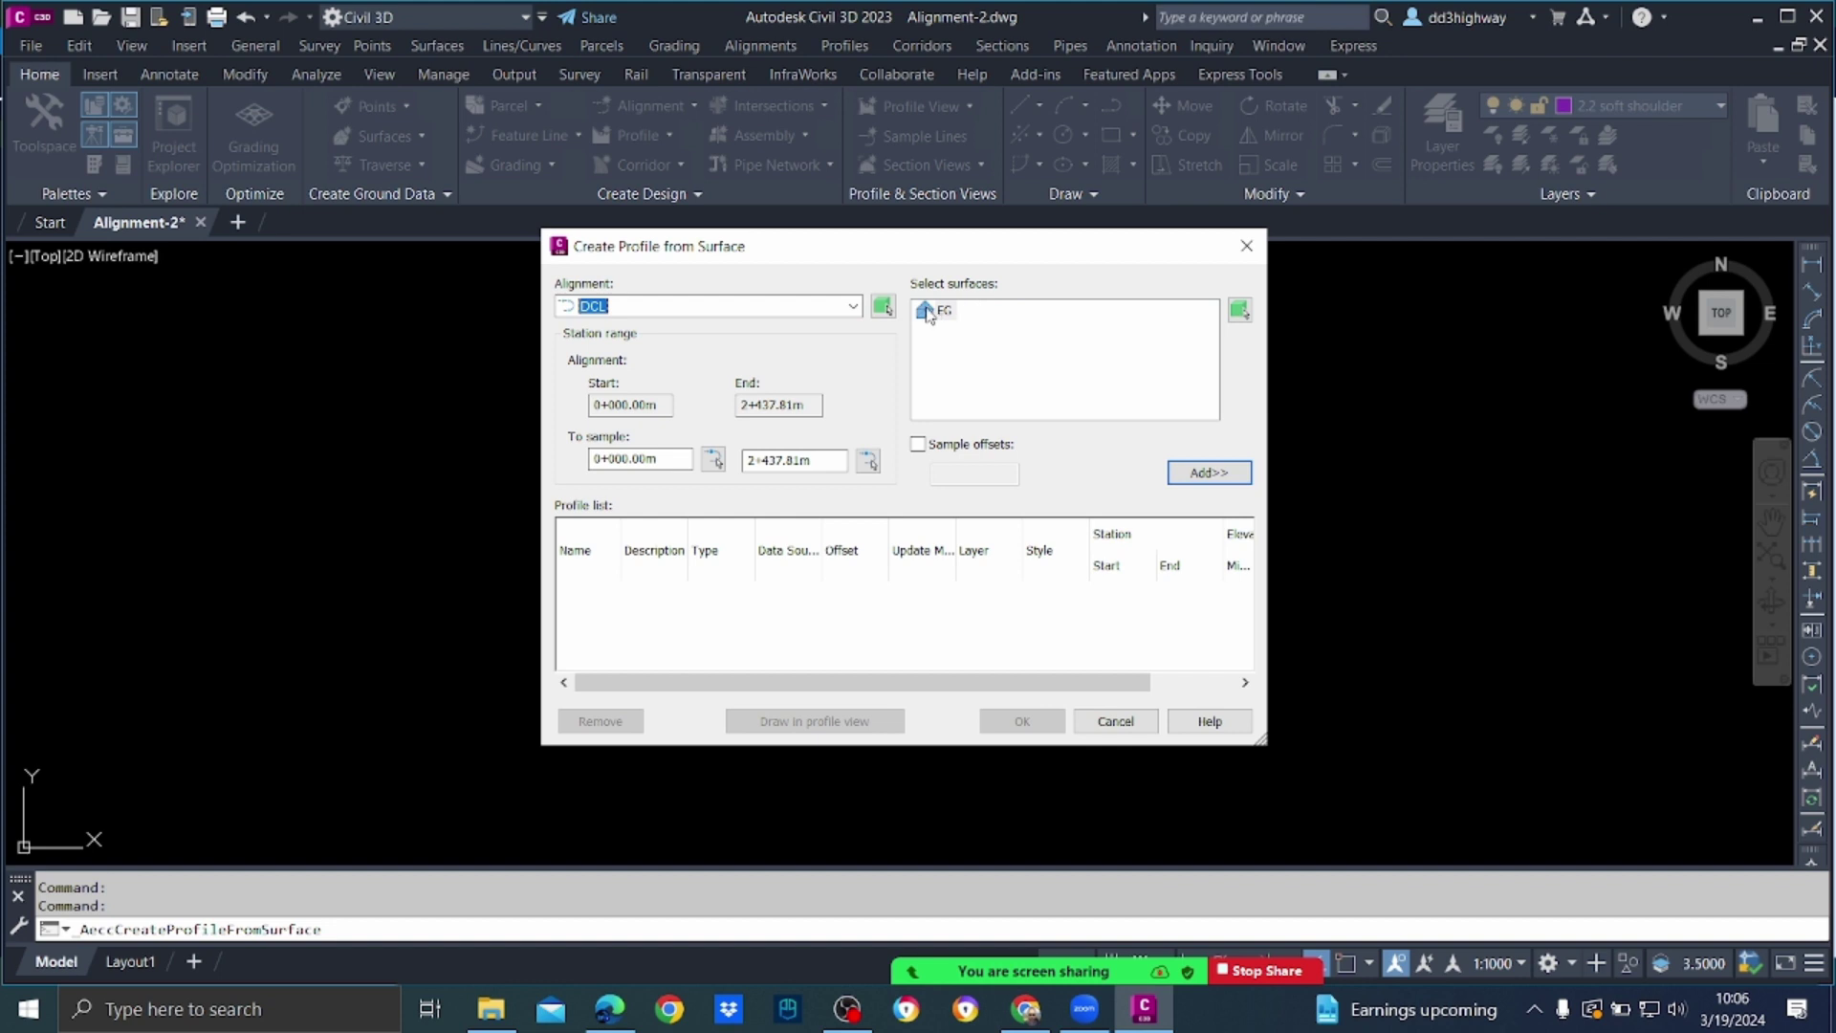
Step: Add the EG surface profile to the profile list and proceed to draw it in a profile view
left_click(932, 310)
left_click(1209, 472)
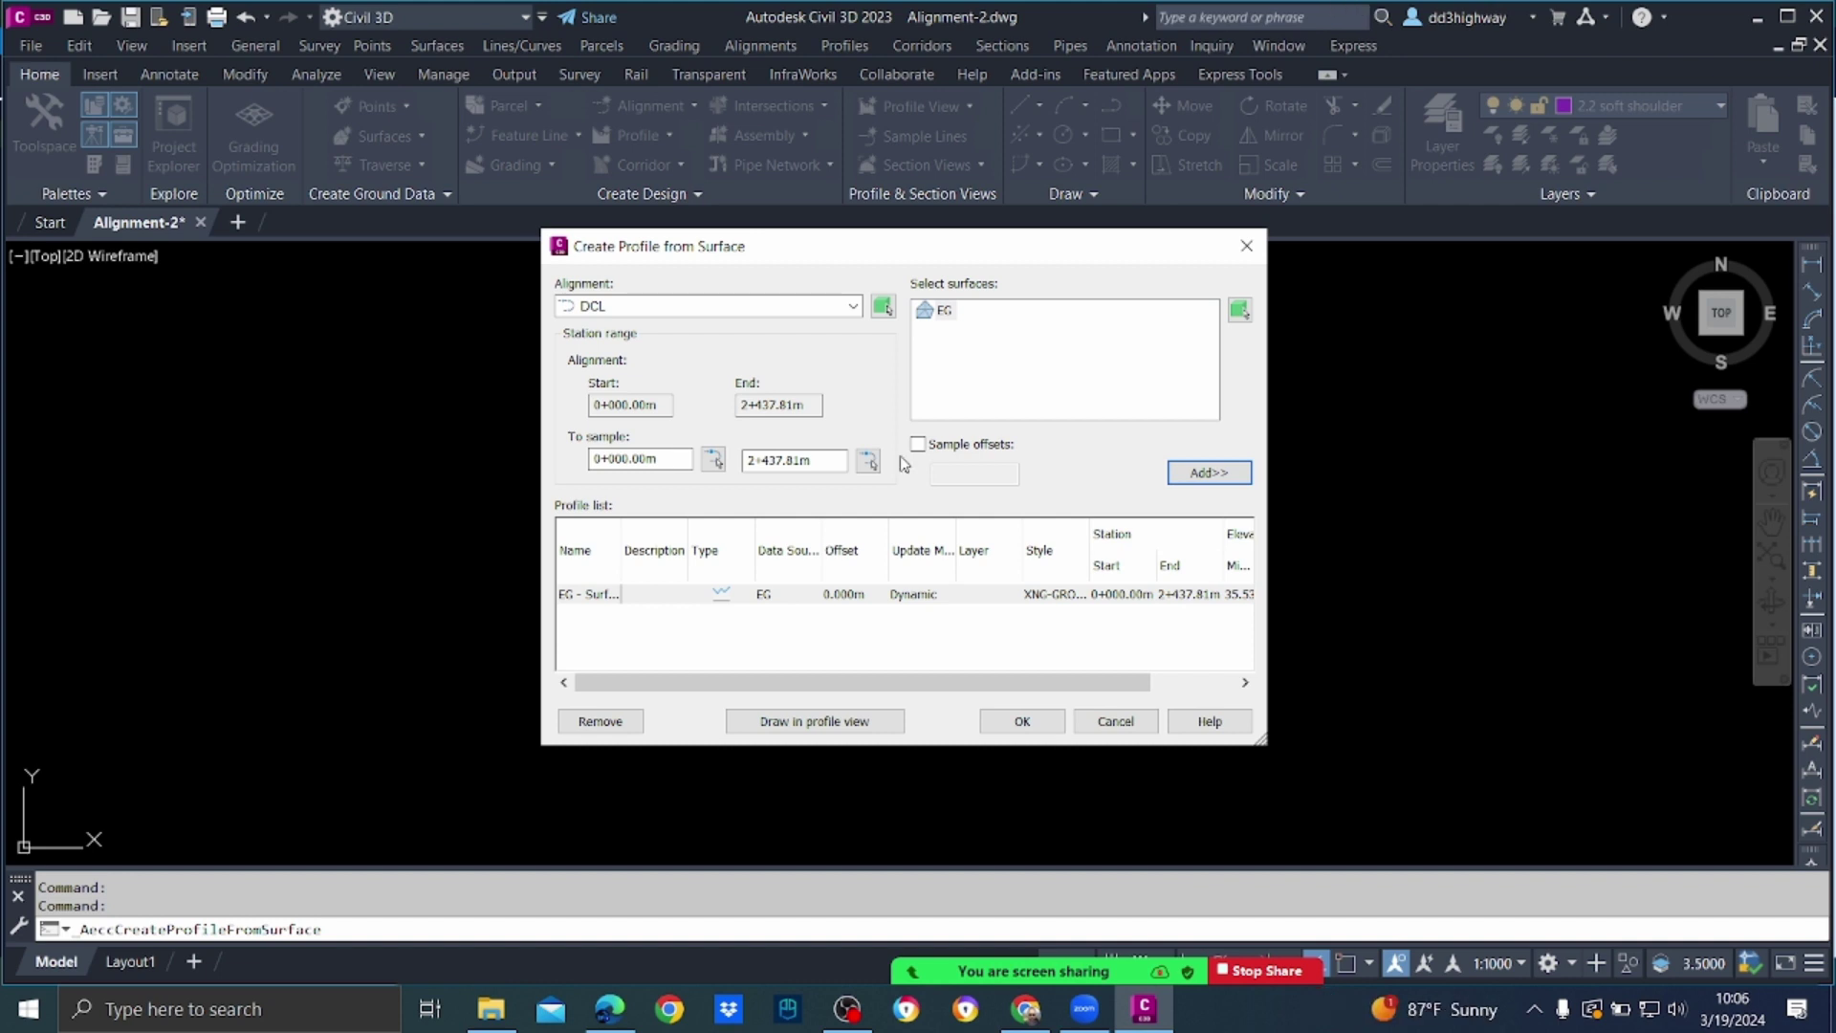
left_click(865, 724)
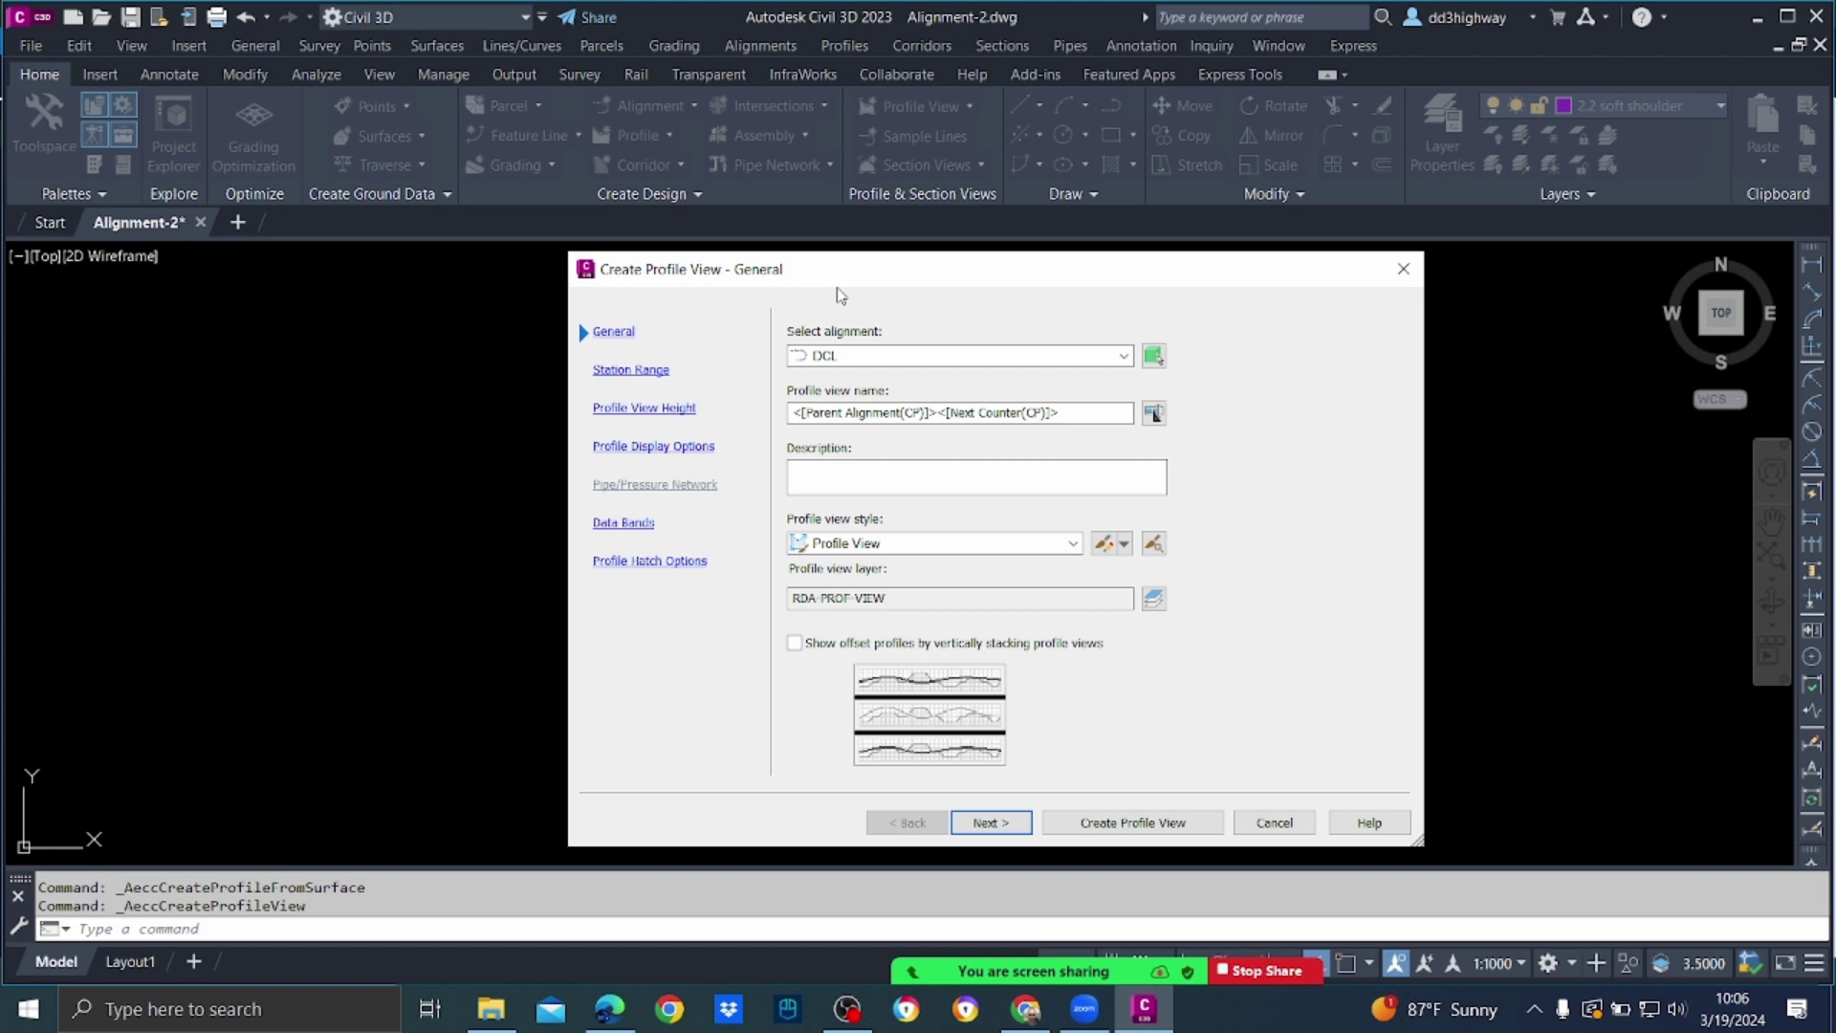
left_click_drag(1129, 412, 691, 412)
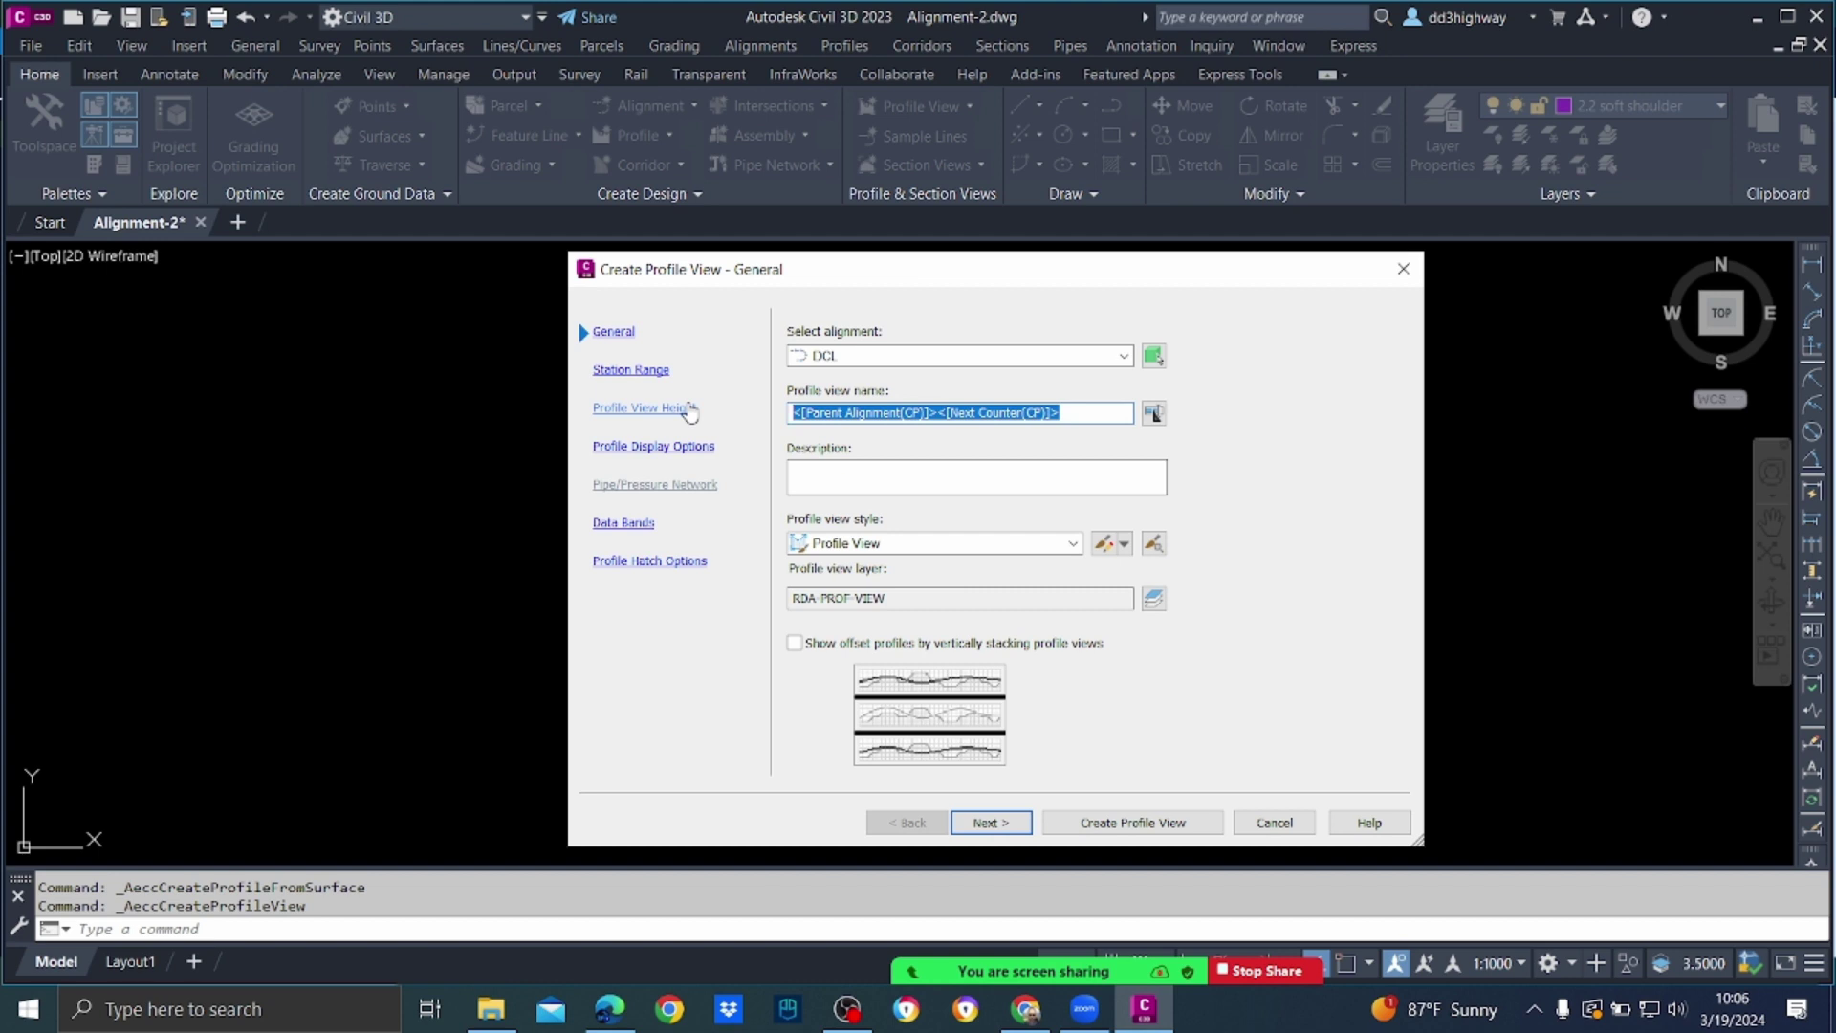
type("EG")
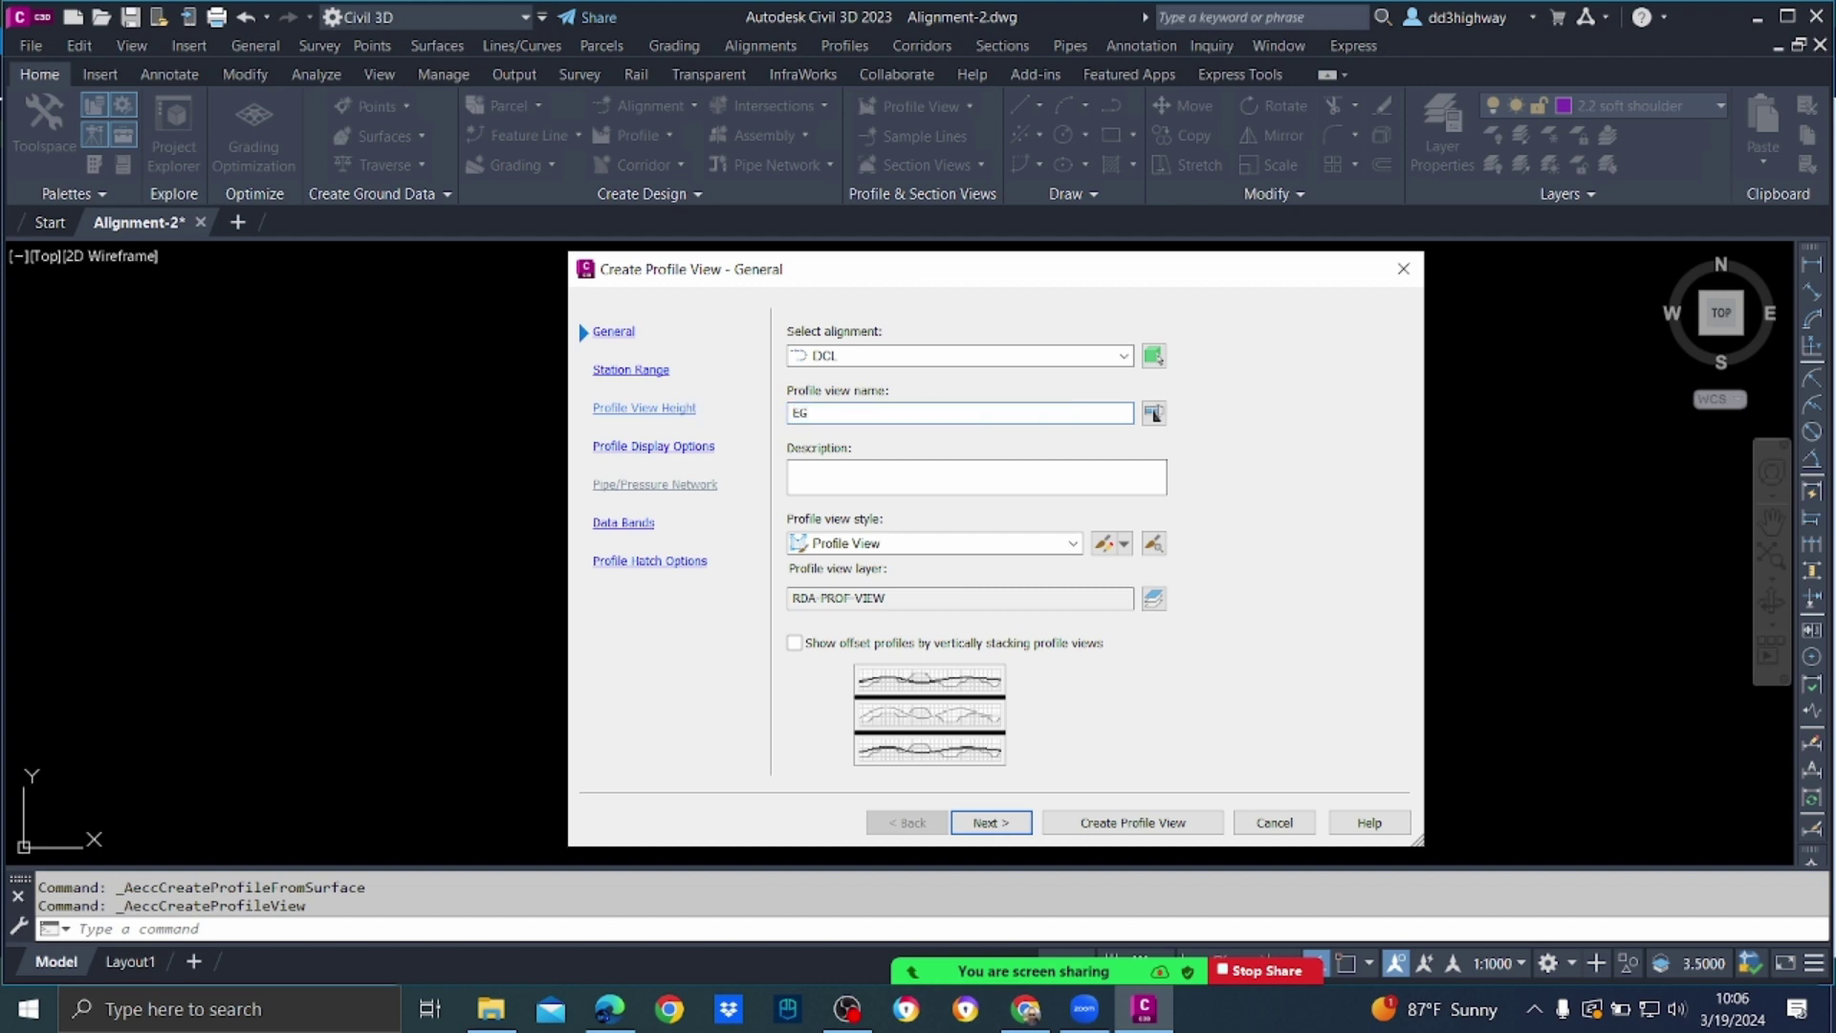
left_click(970, 544)
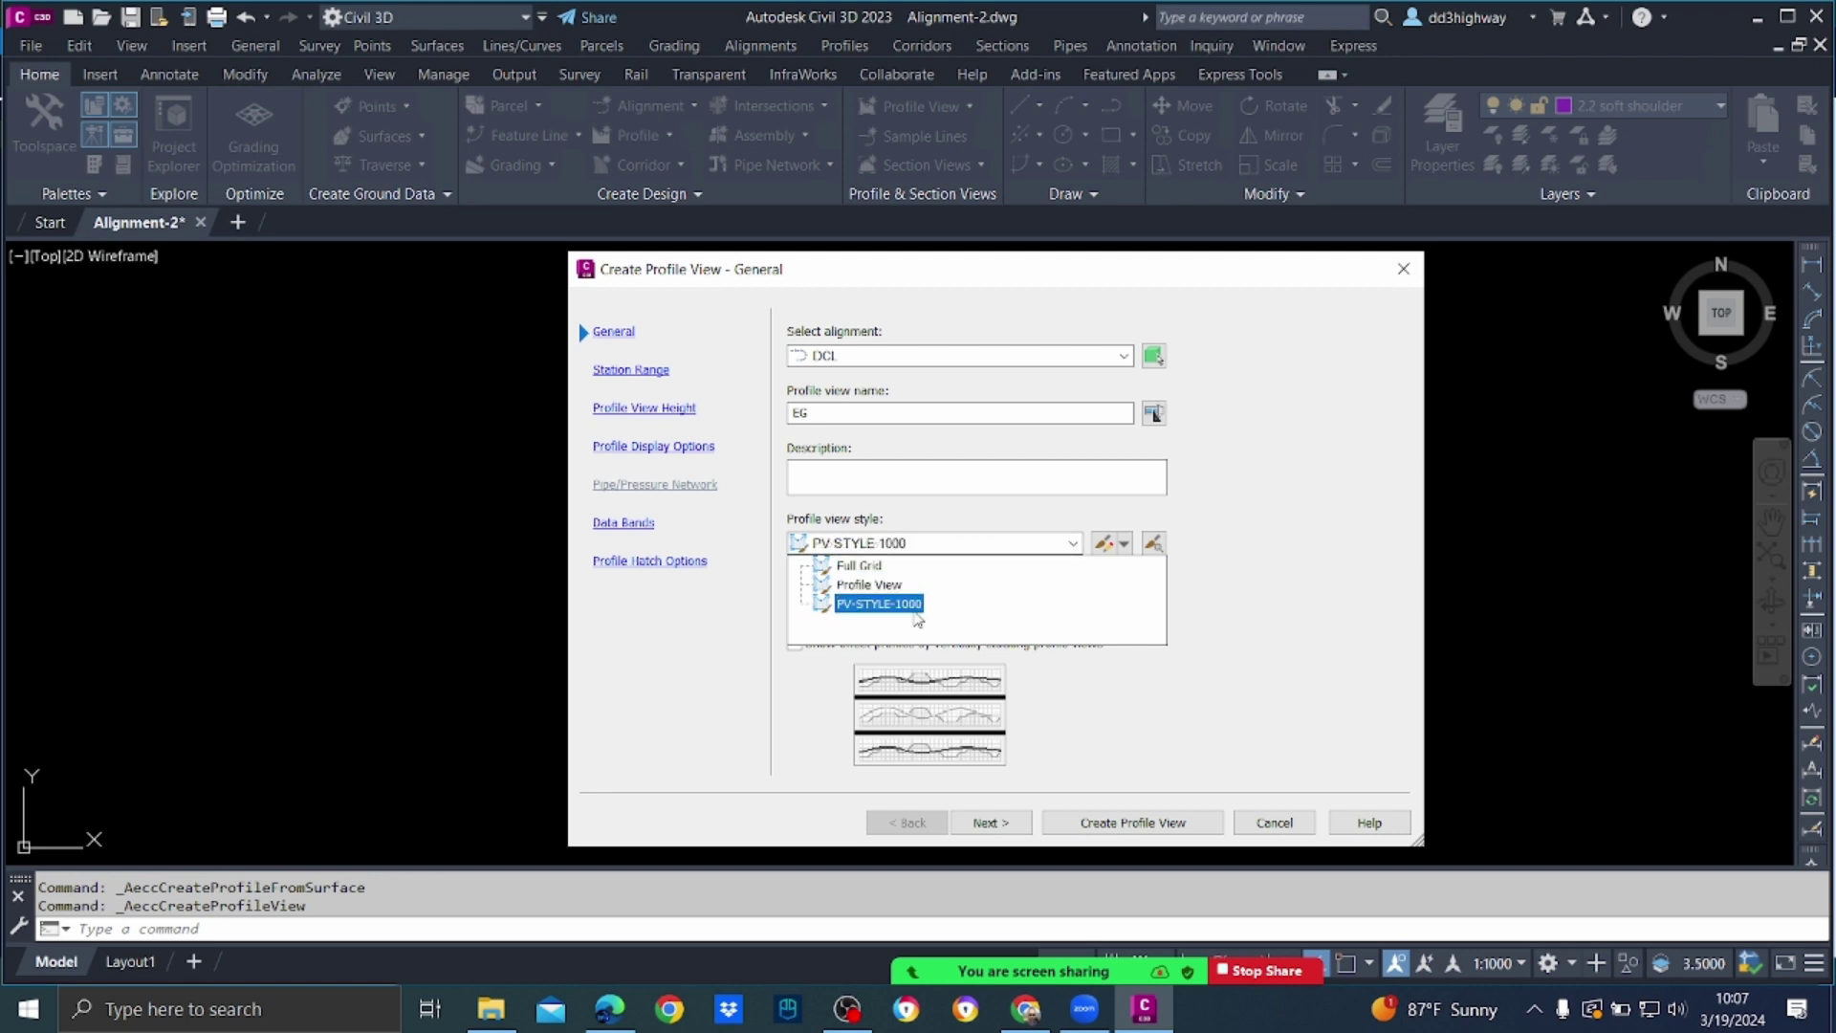
left_click(878, 603)
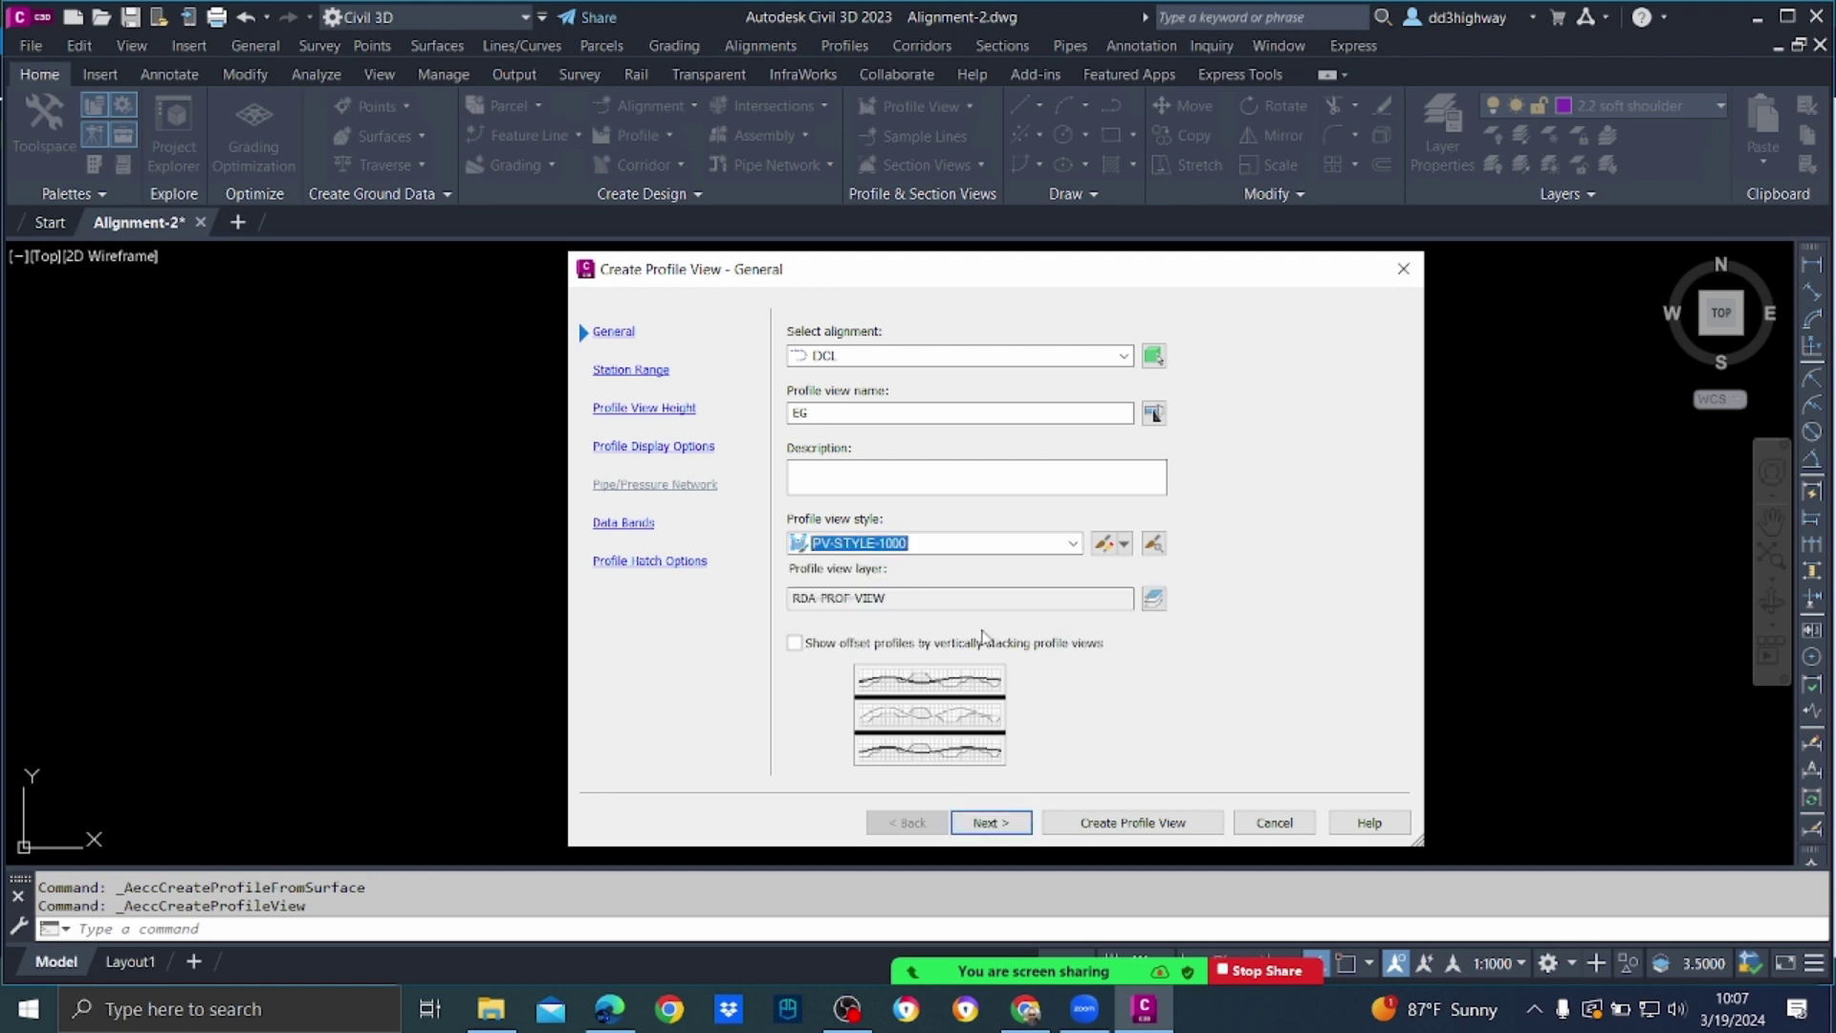
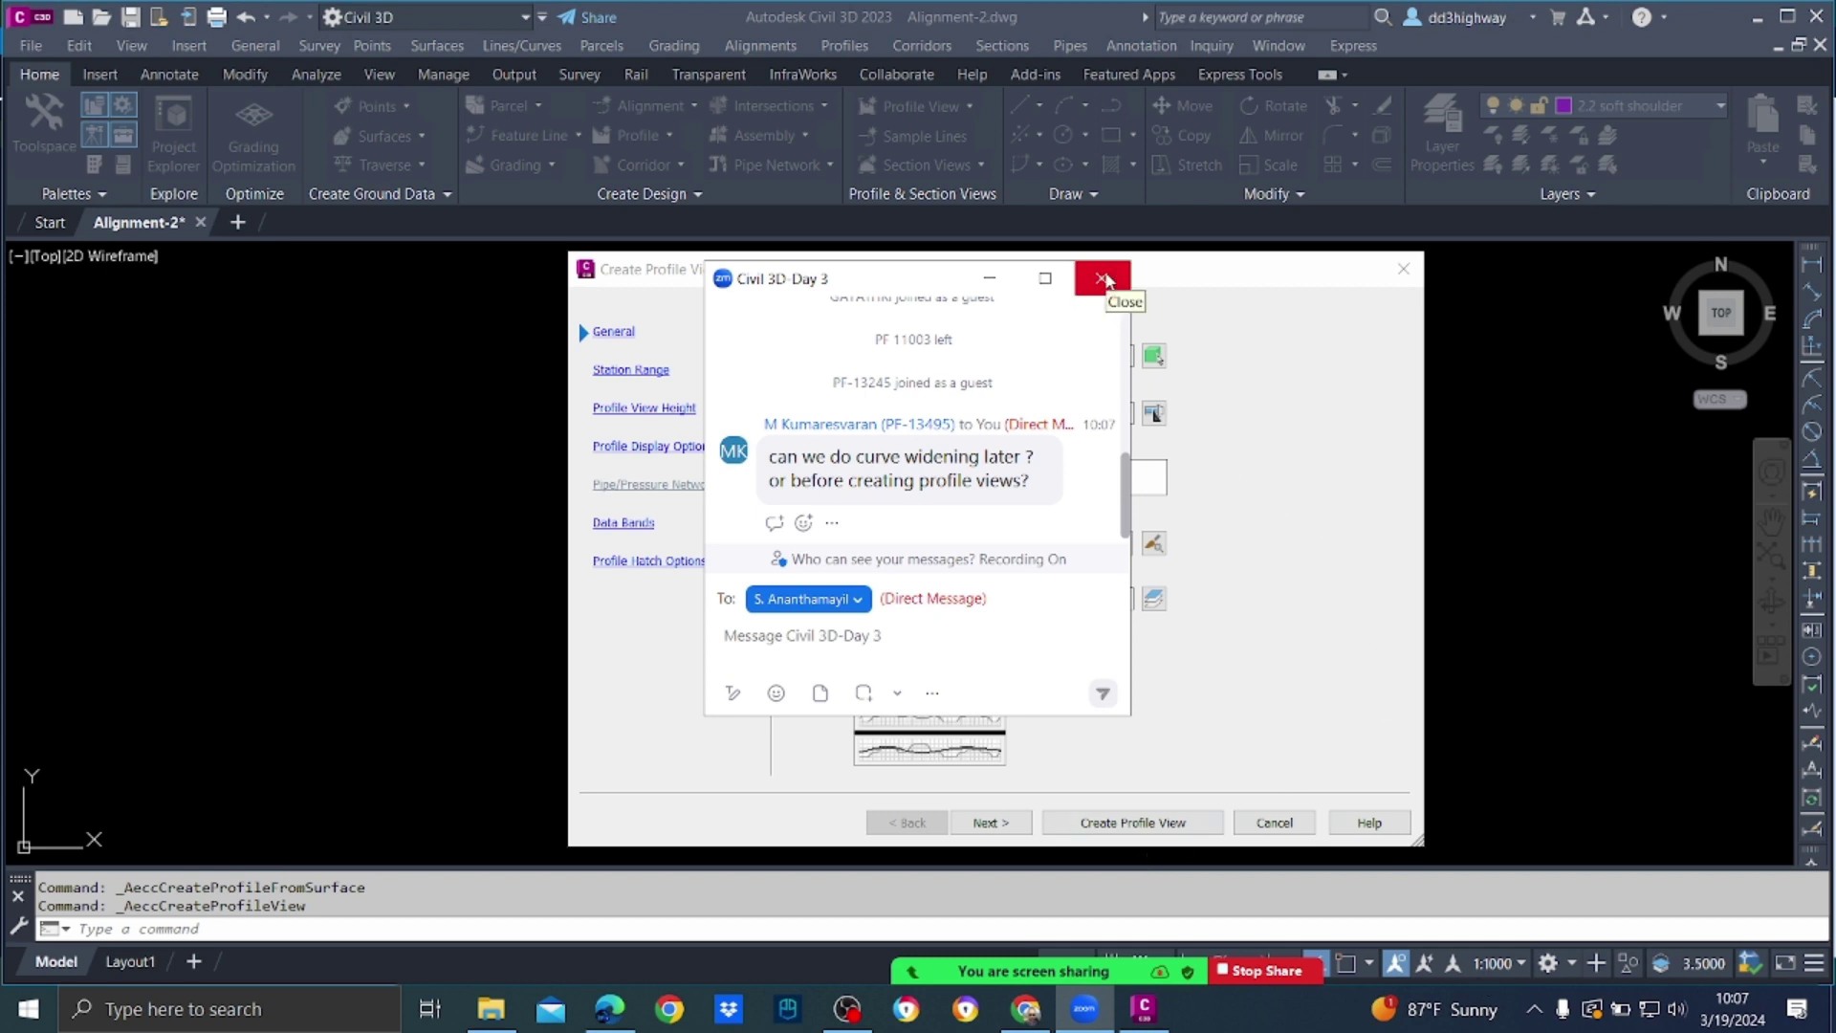
left_click(1104, 278)
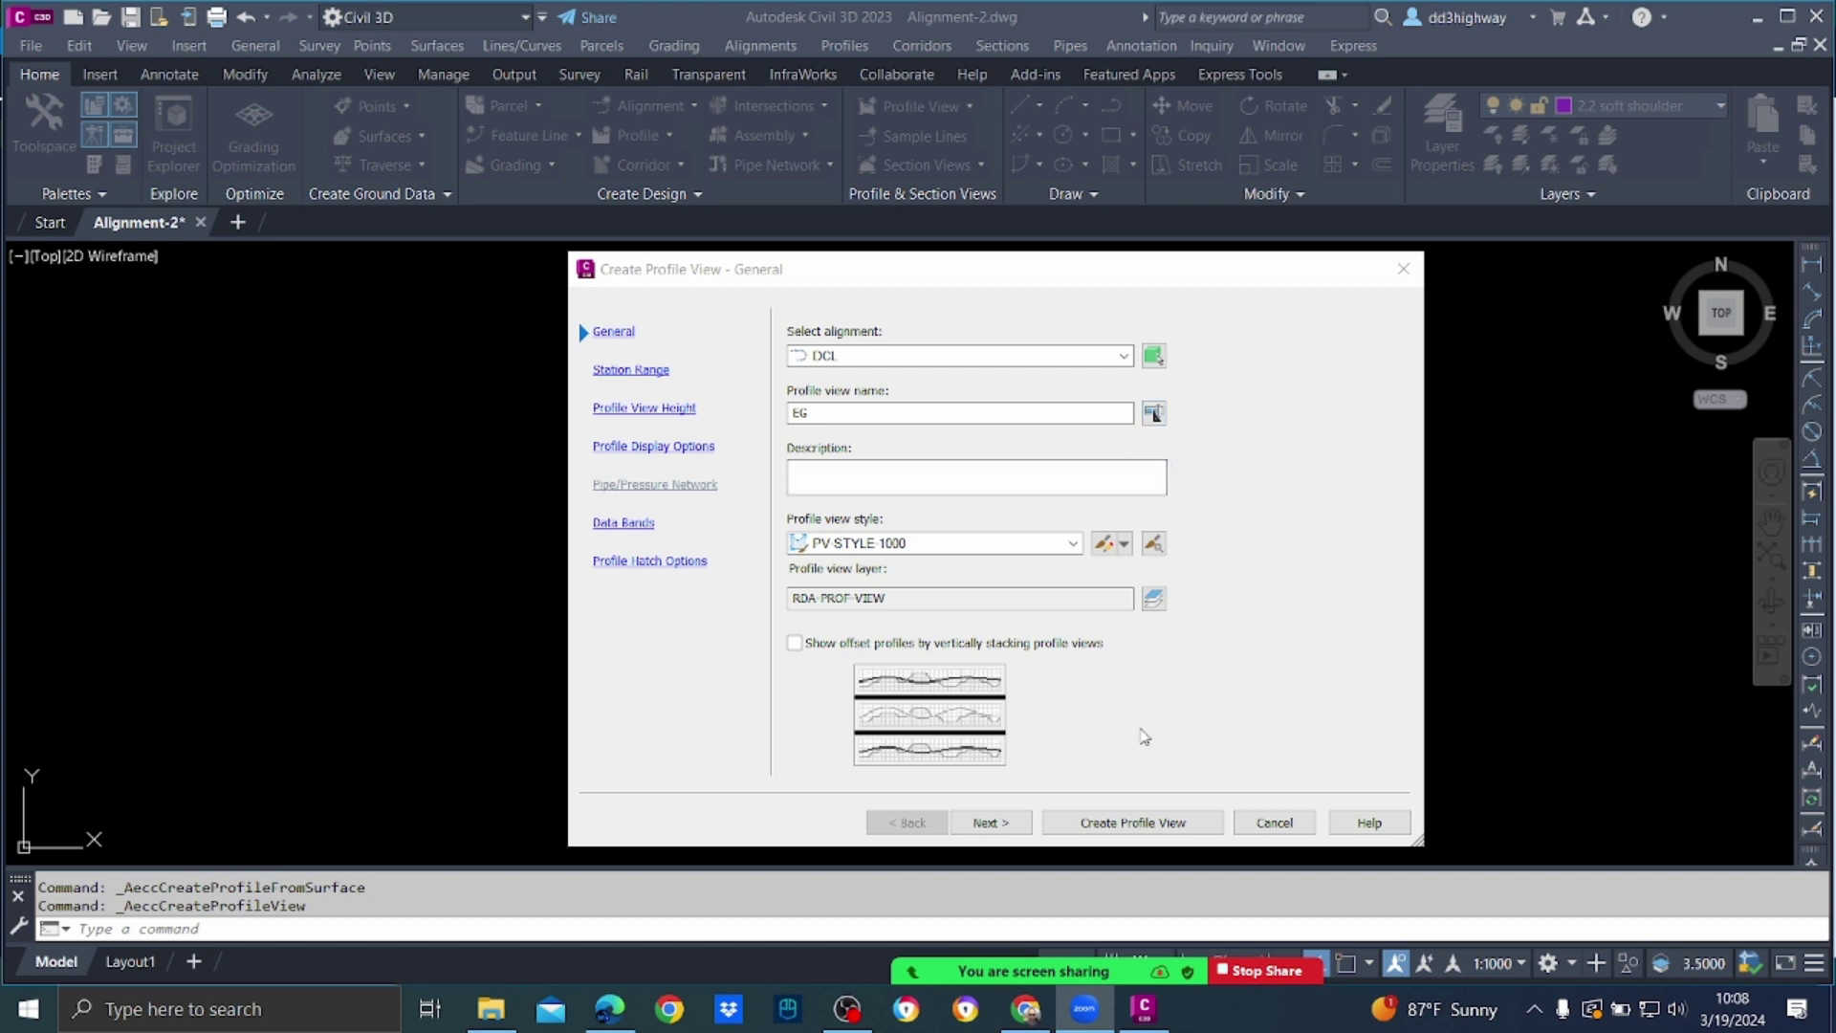
left_click(1274, 823)
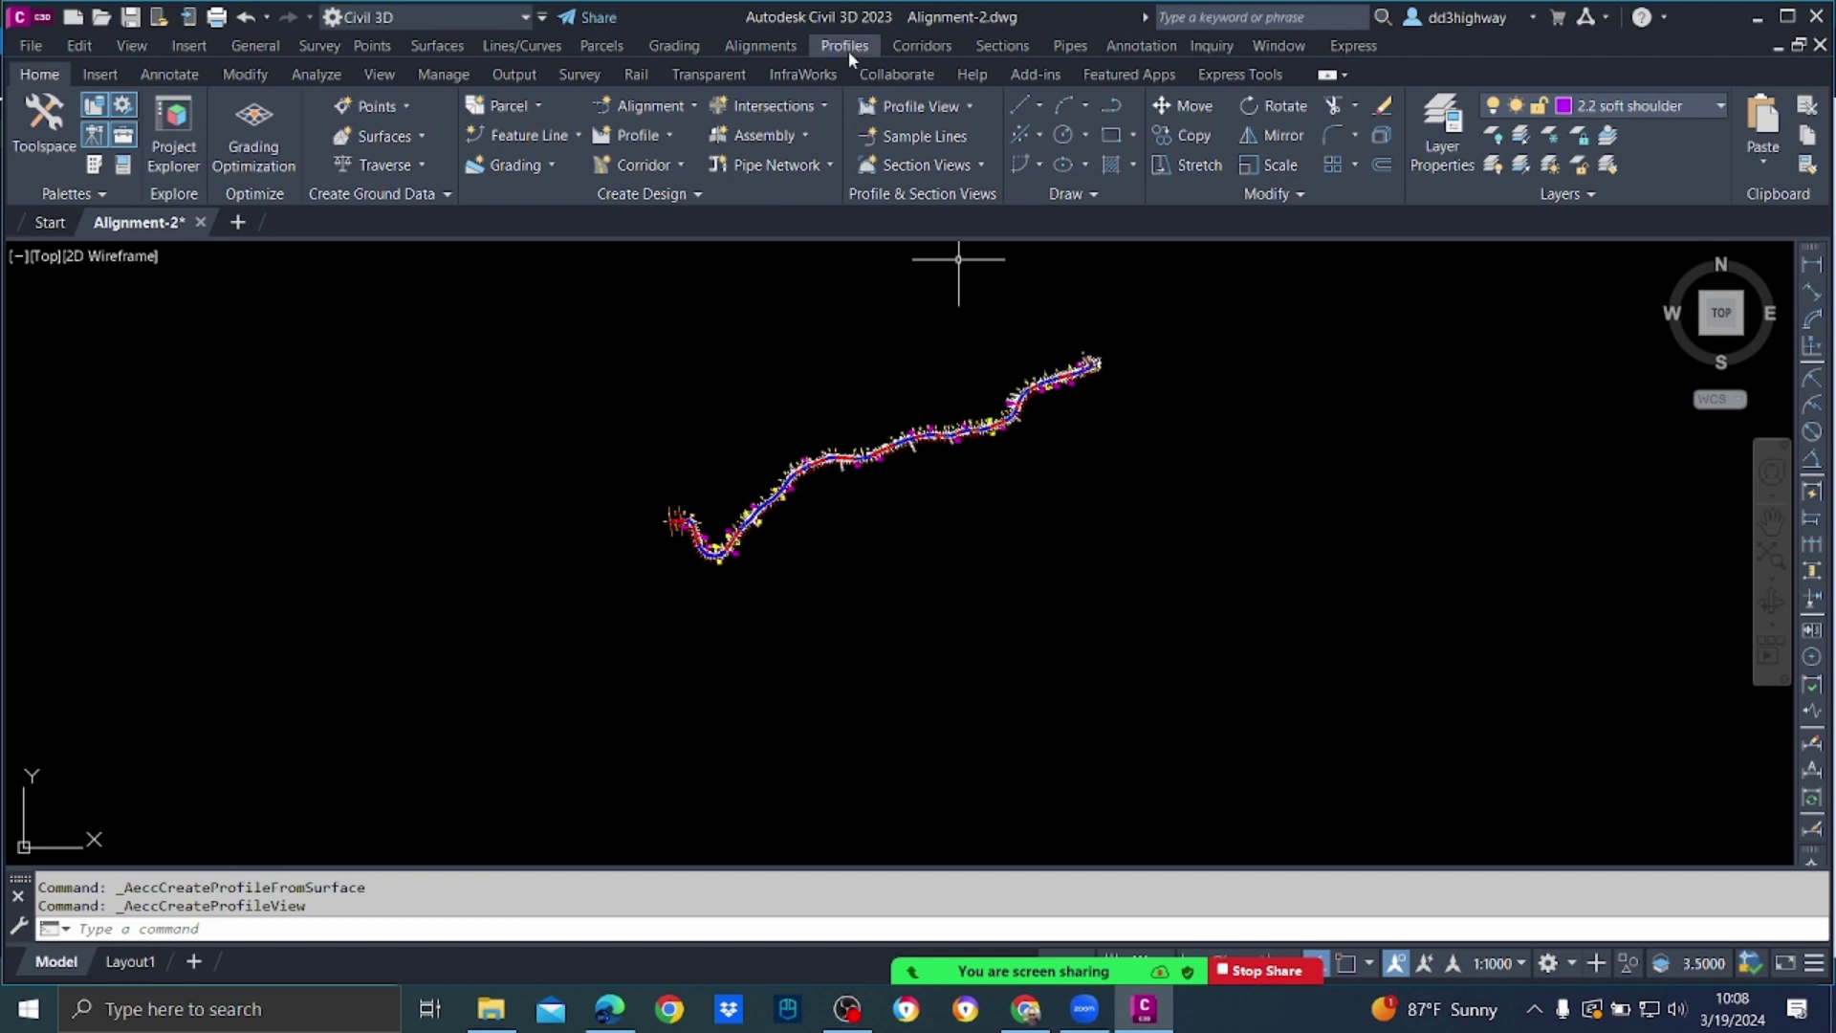
Step: Create a profile from the EG surface along the DCL alignment and proceed to draw it in a profile view
left_click(845, 46)
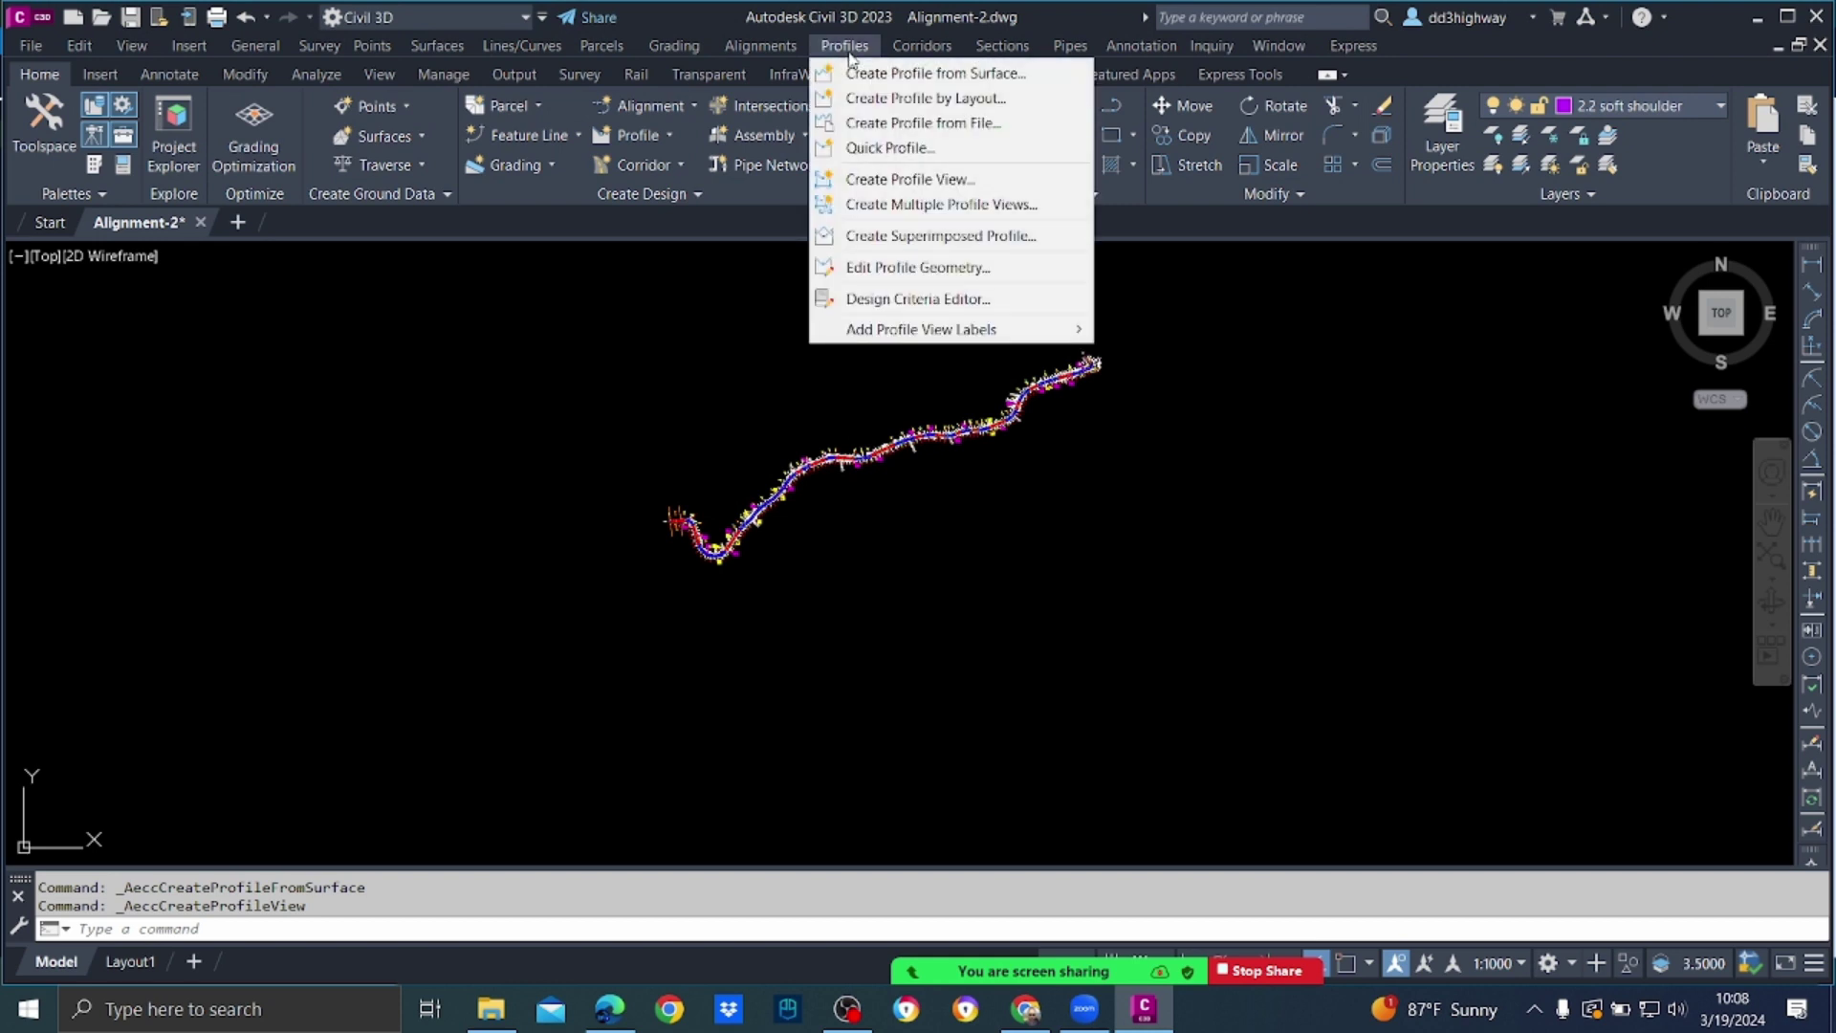
left_click(895, 75)
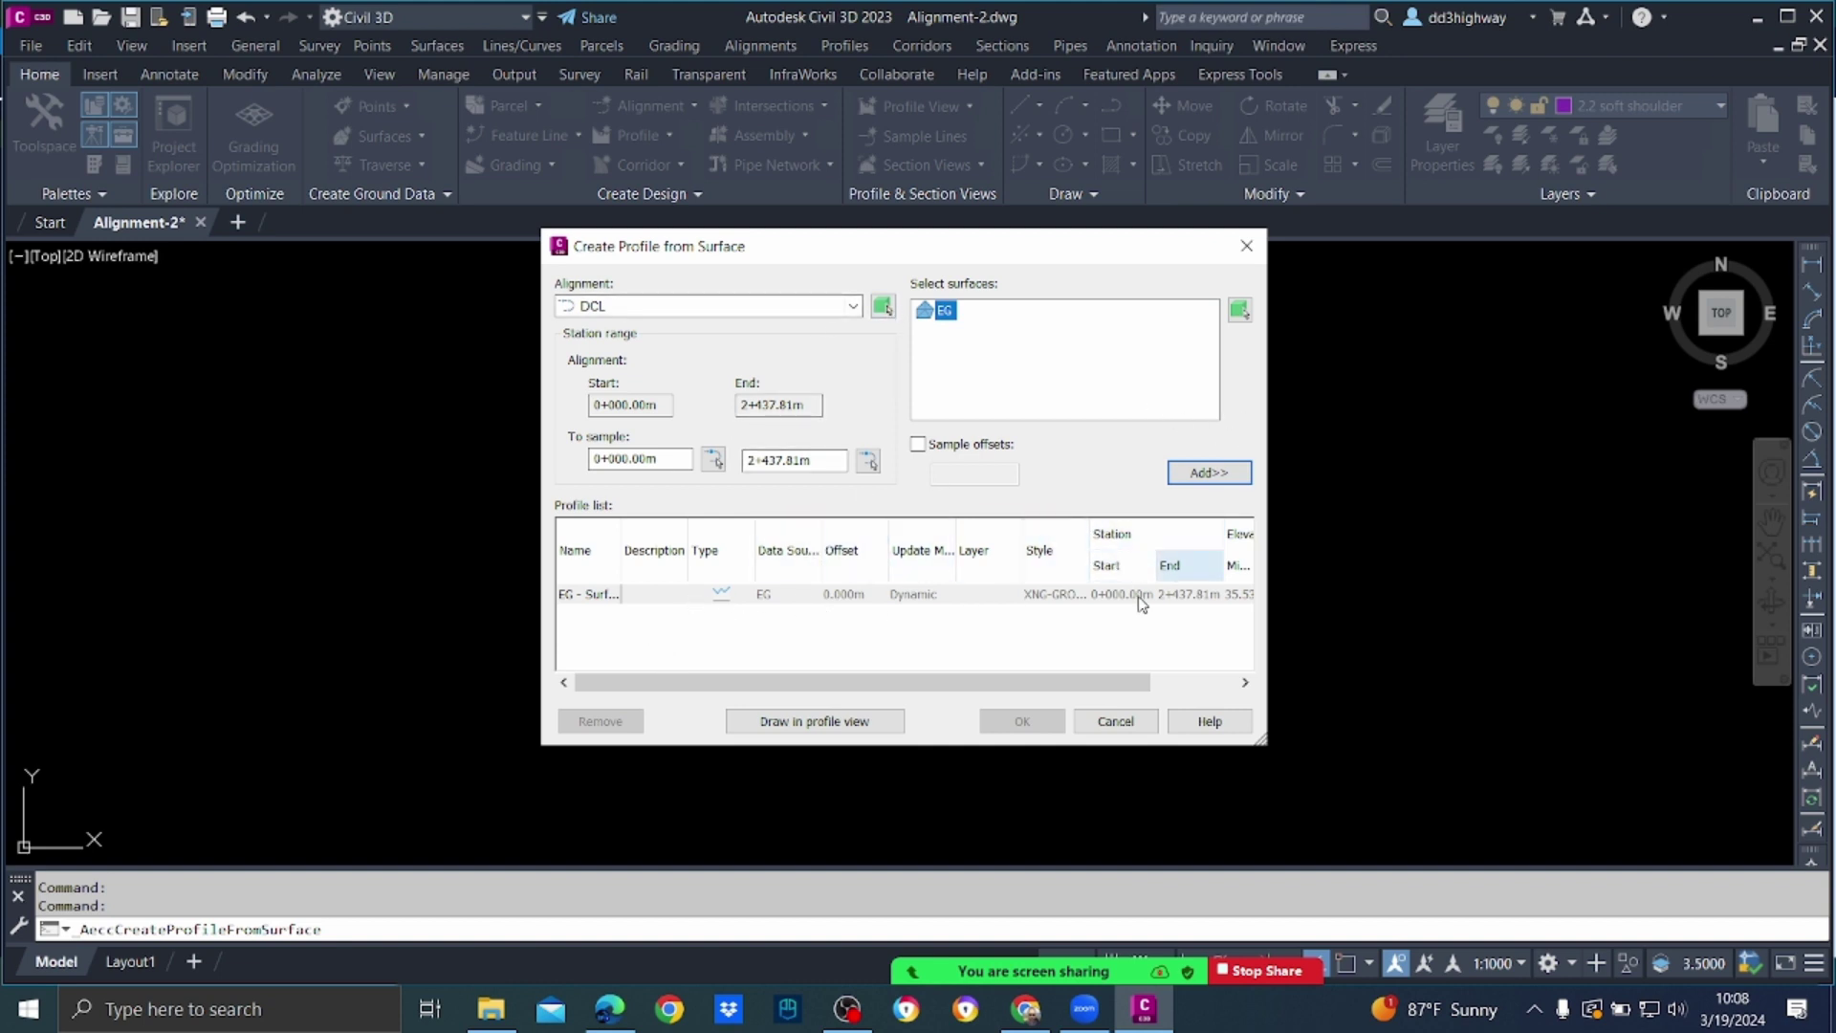
left_click(854, 723)
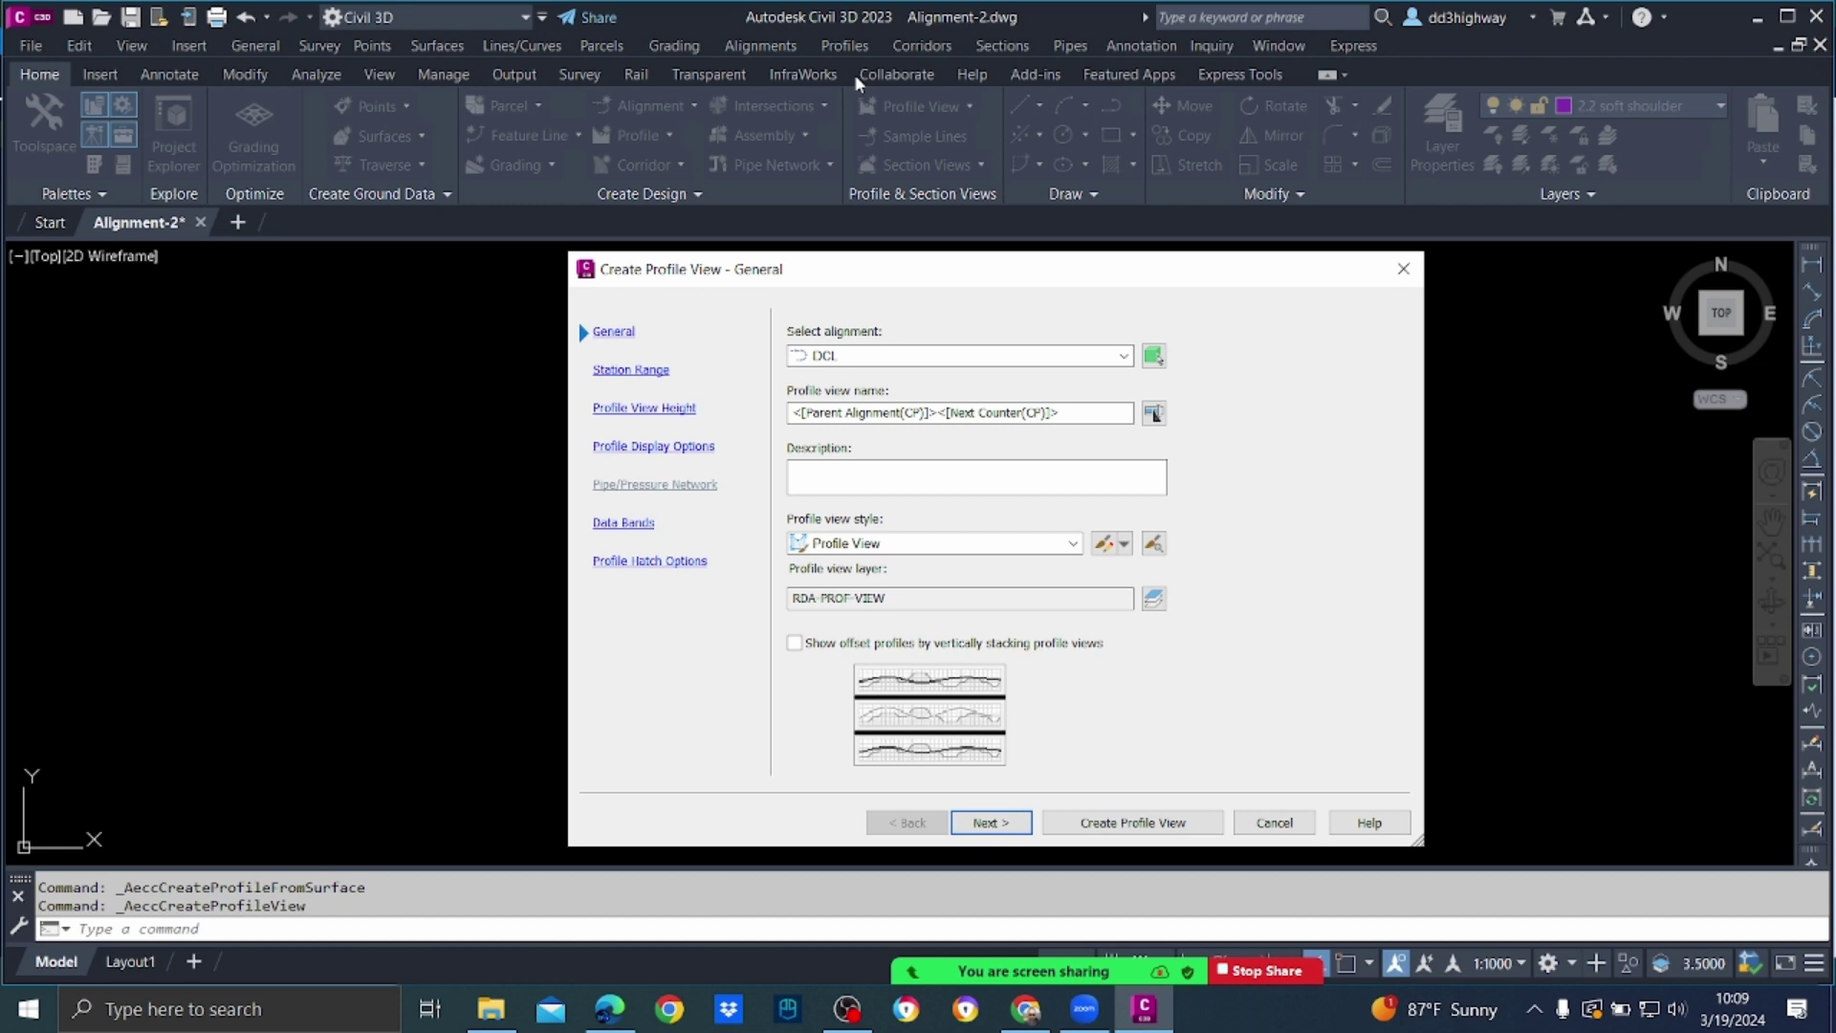
Step: Name the profile view EG, apply the PV-STYLE-1000 profile view style, and continue to the station range settings
left_click_drag(1090, 413, 774, 417)
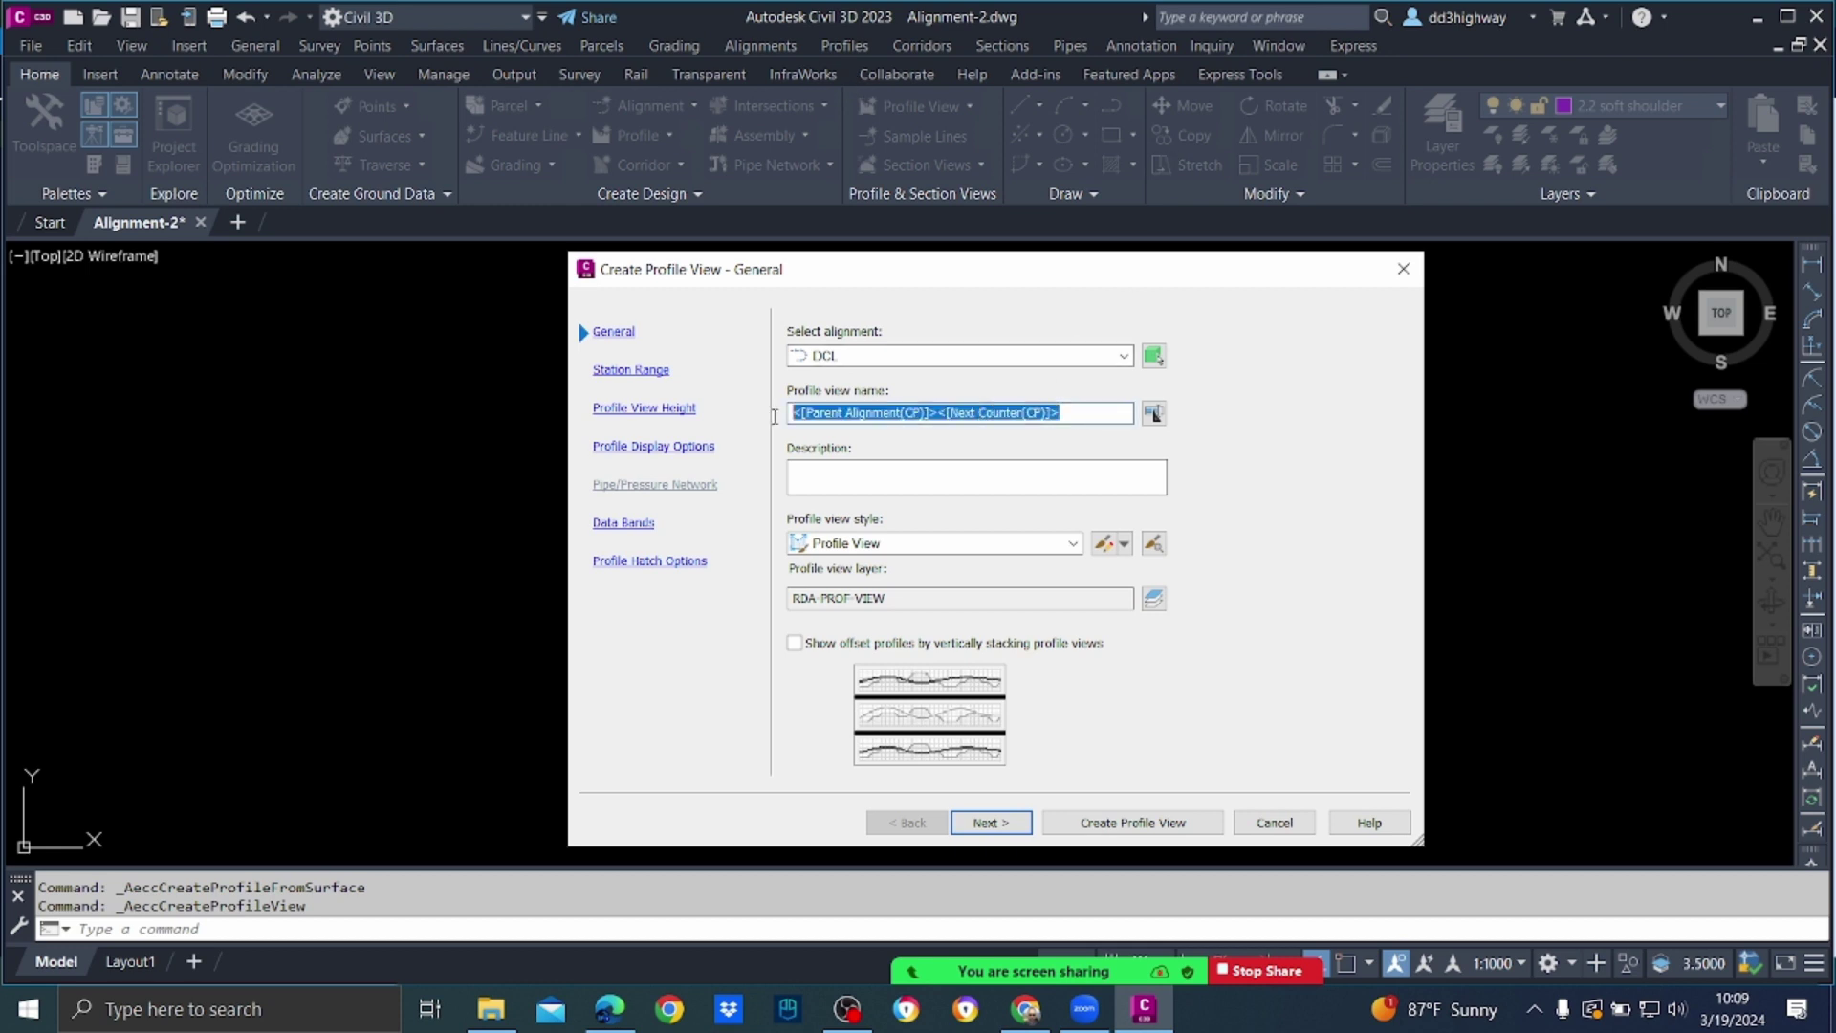
type("EG")
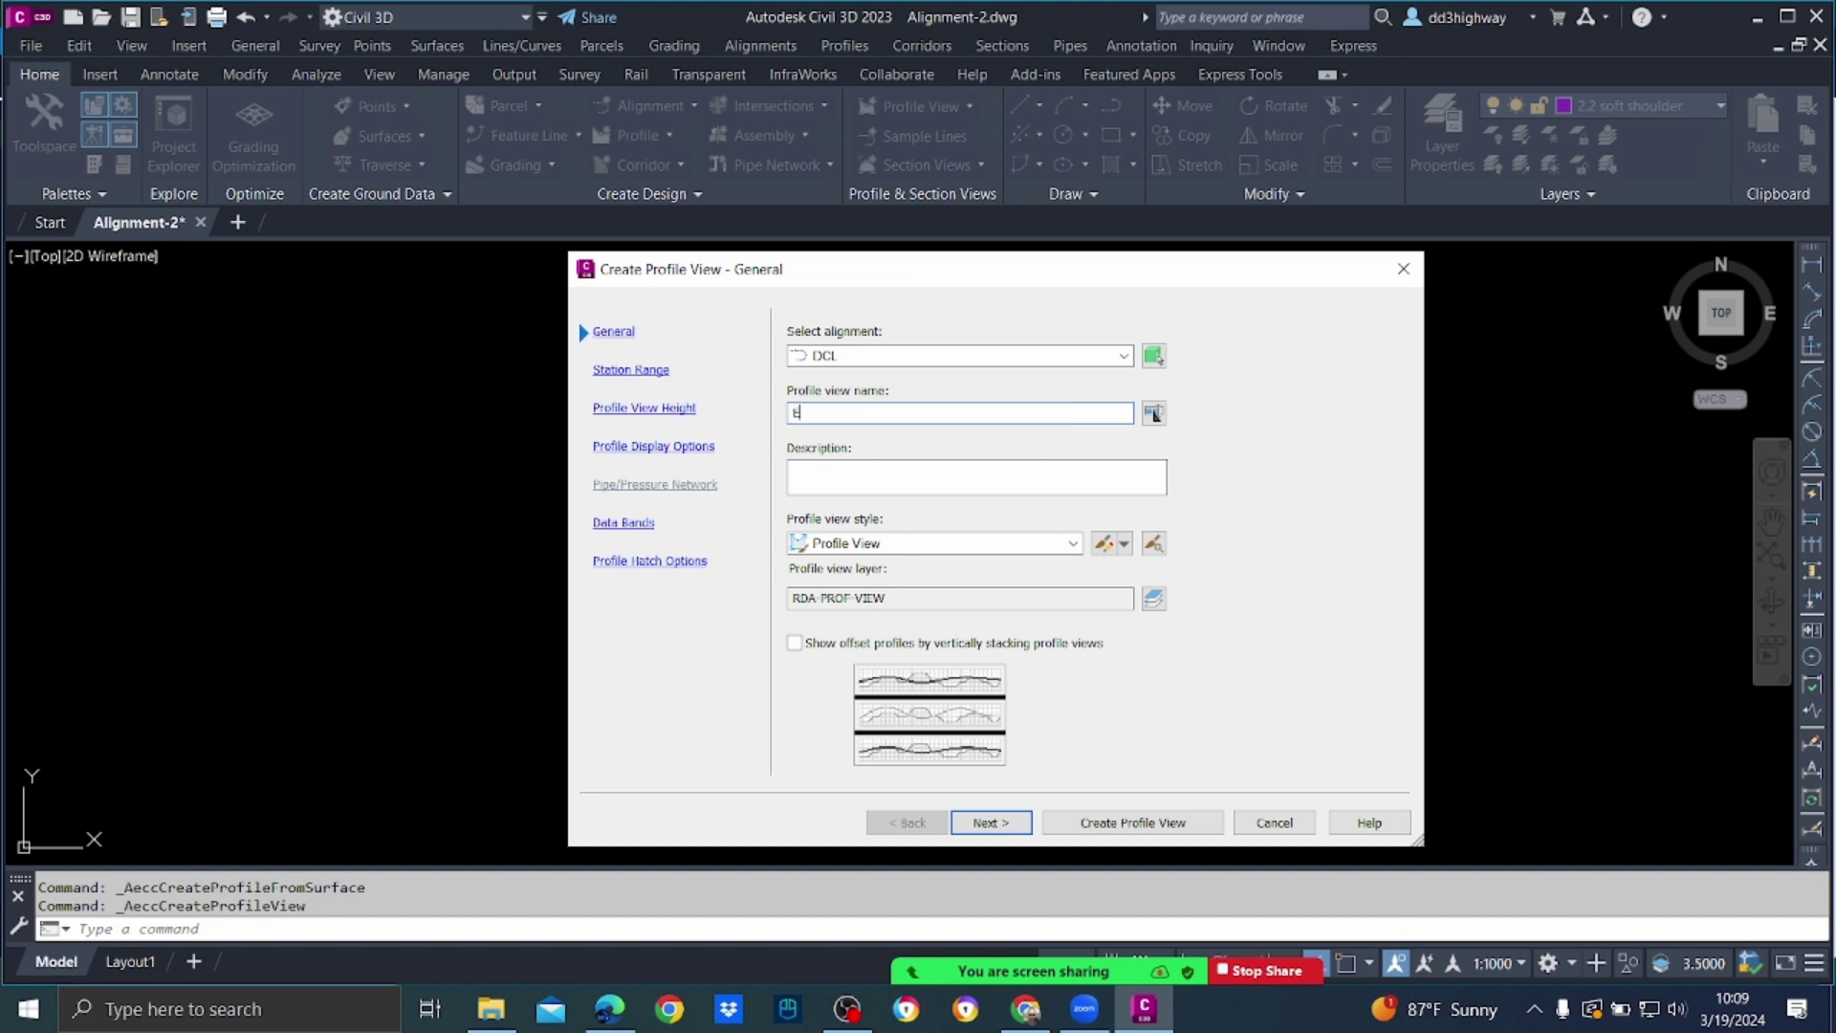
left_click(1059, 543)
left_click(878, 603)
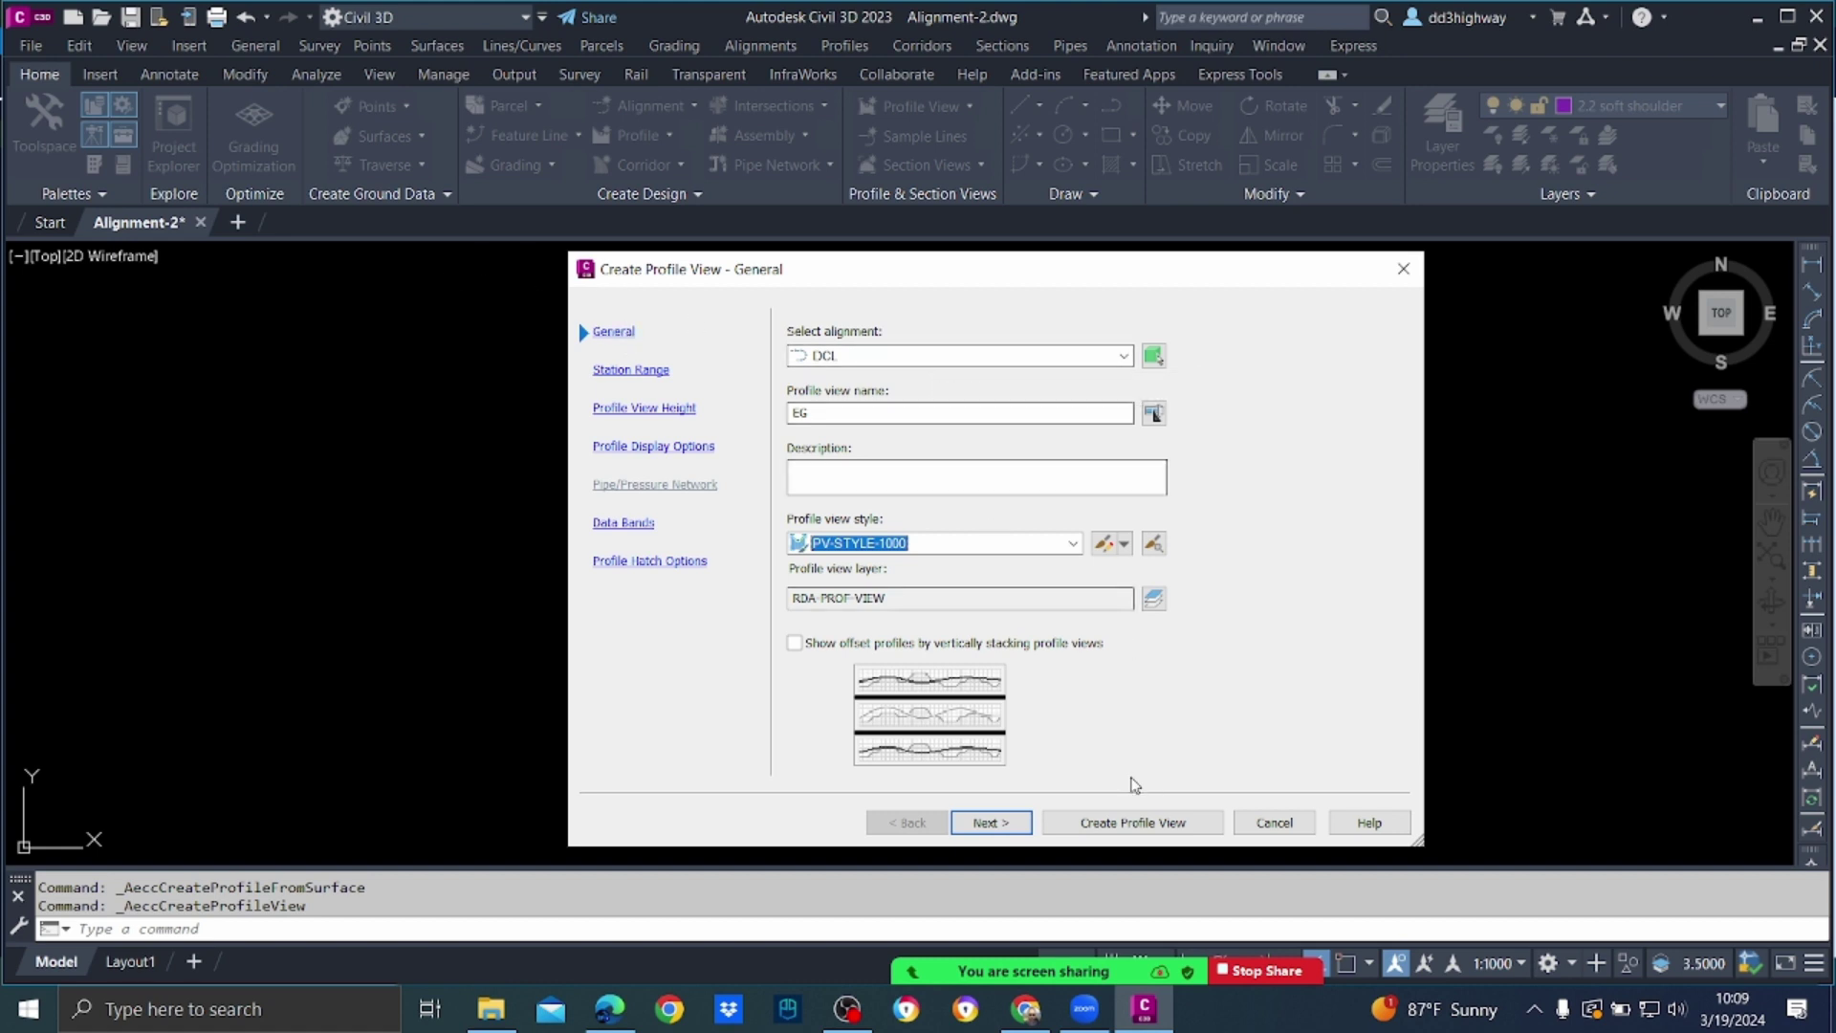
left_click(991, 822)
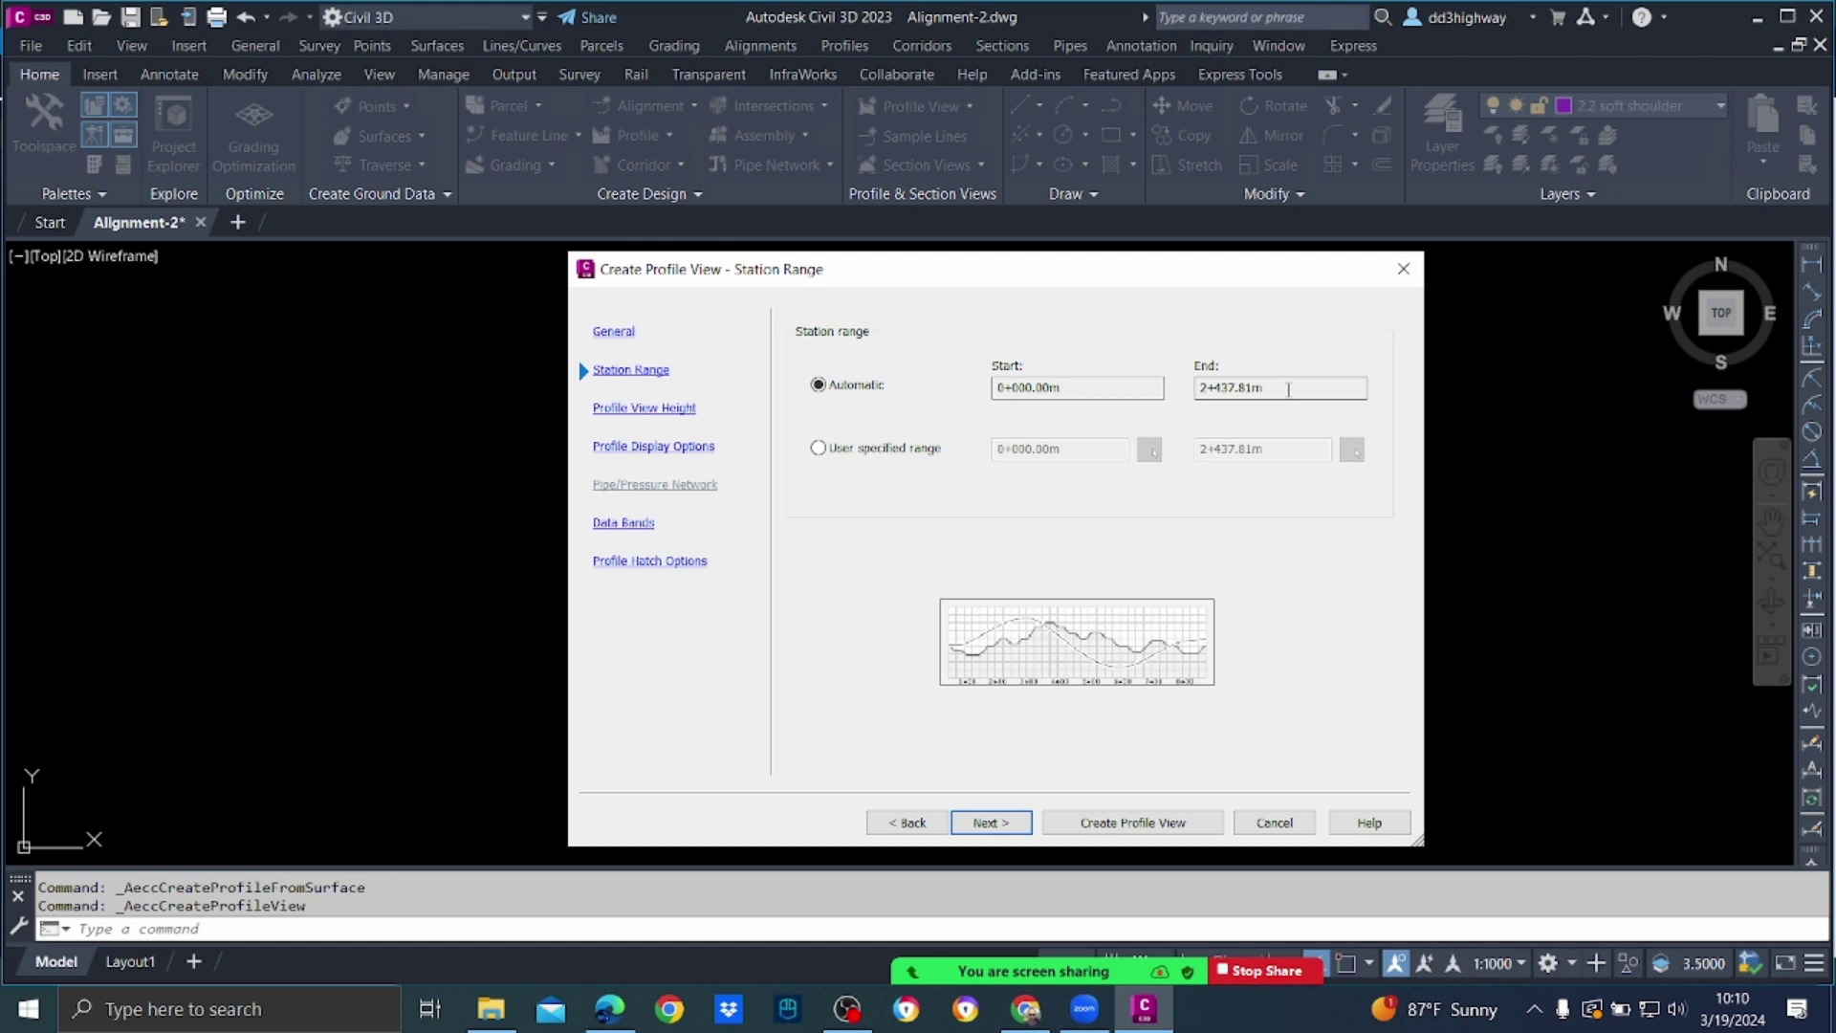
Step: Keep the station range on Automatic and accept the automatic view height and default profile display options
left_click(885, 449)
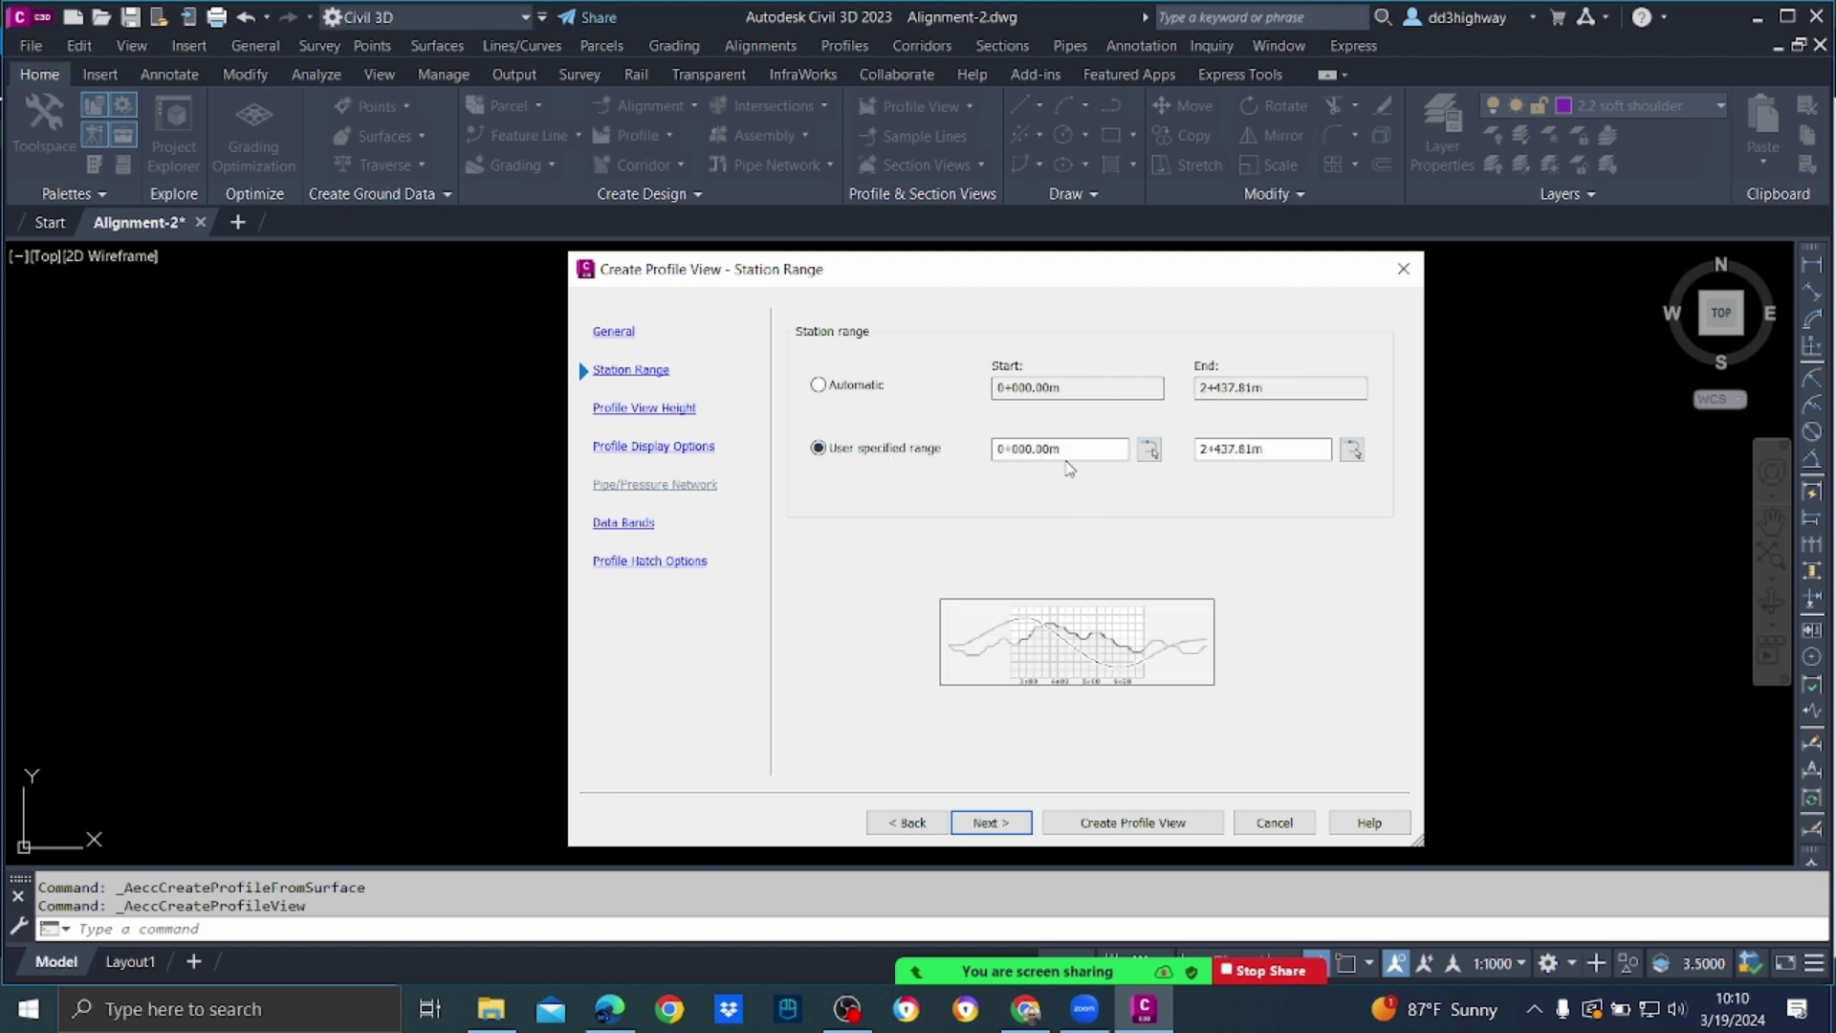
left_click(1207, 450)
left_click(822, 388)
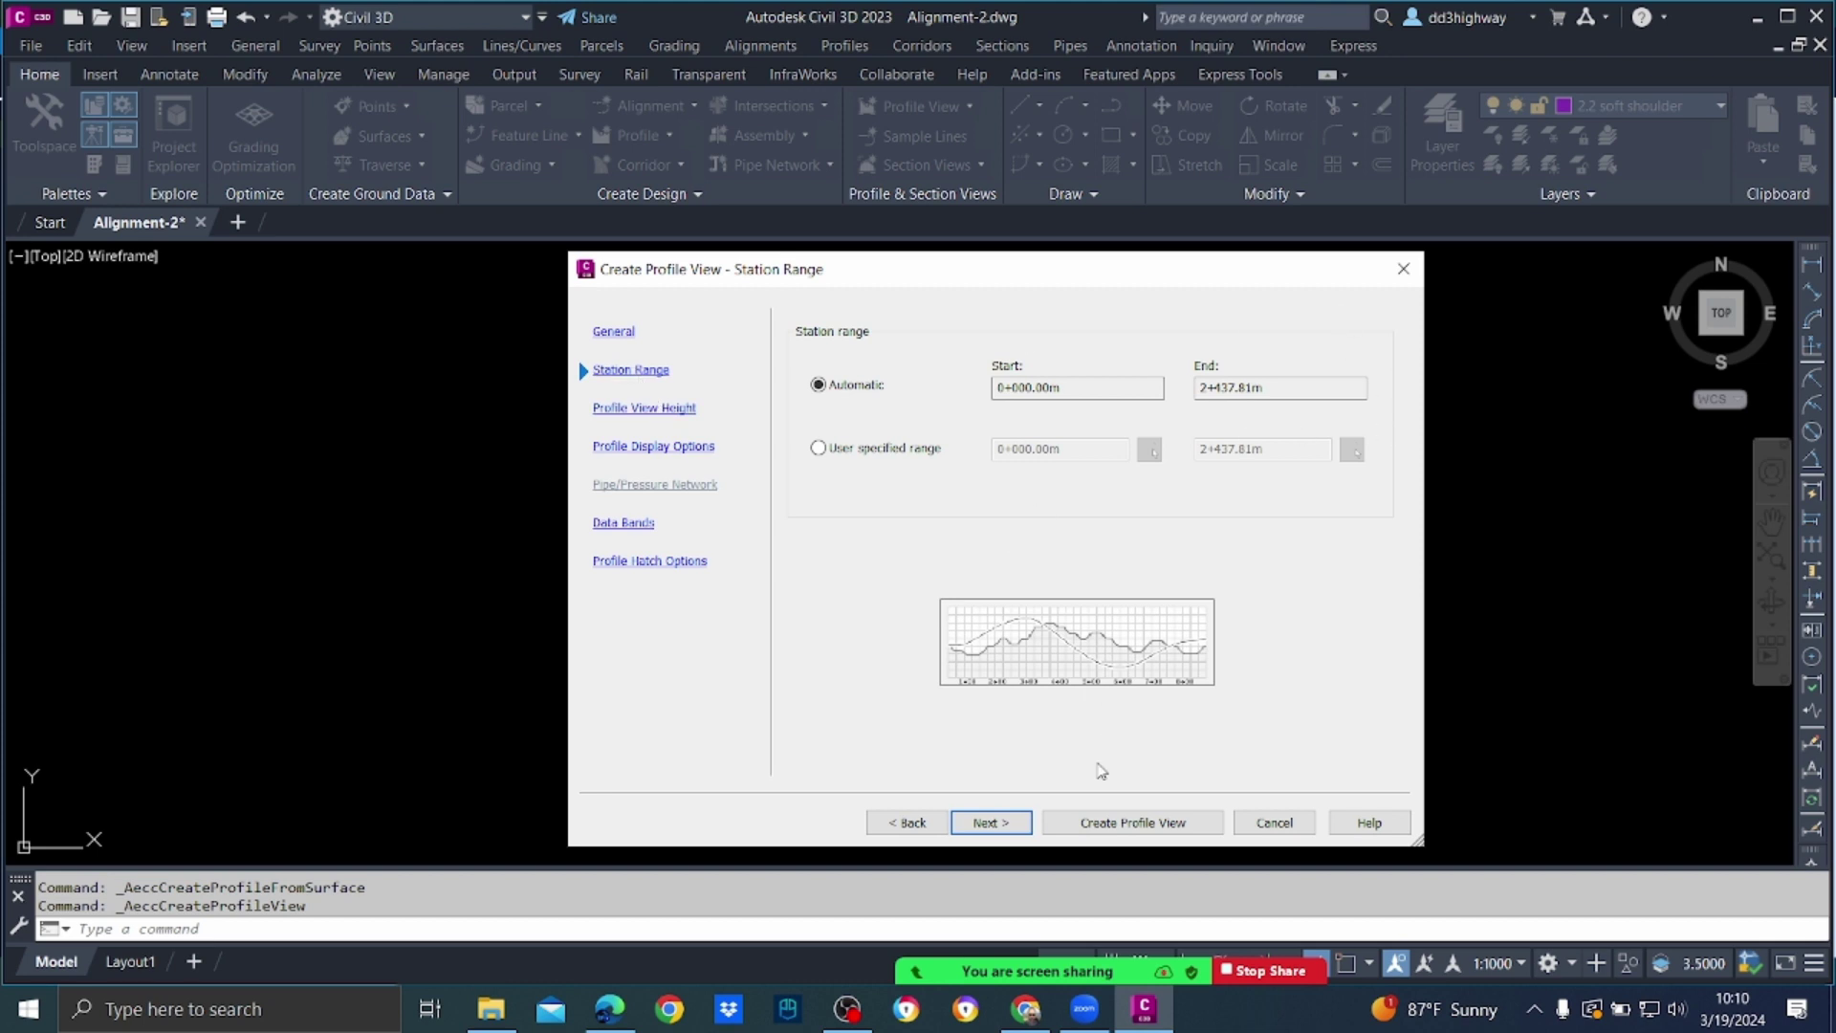
left_click(997, 826)
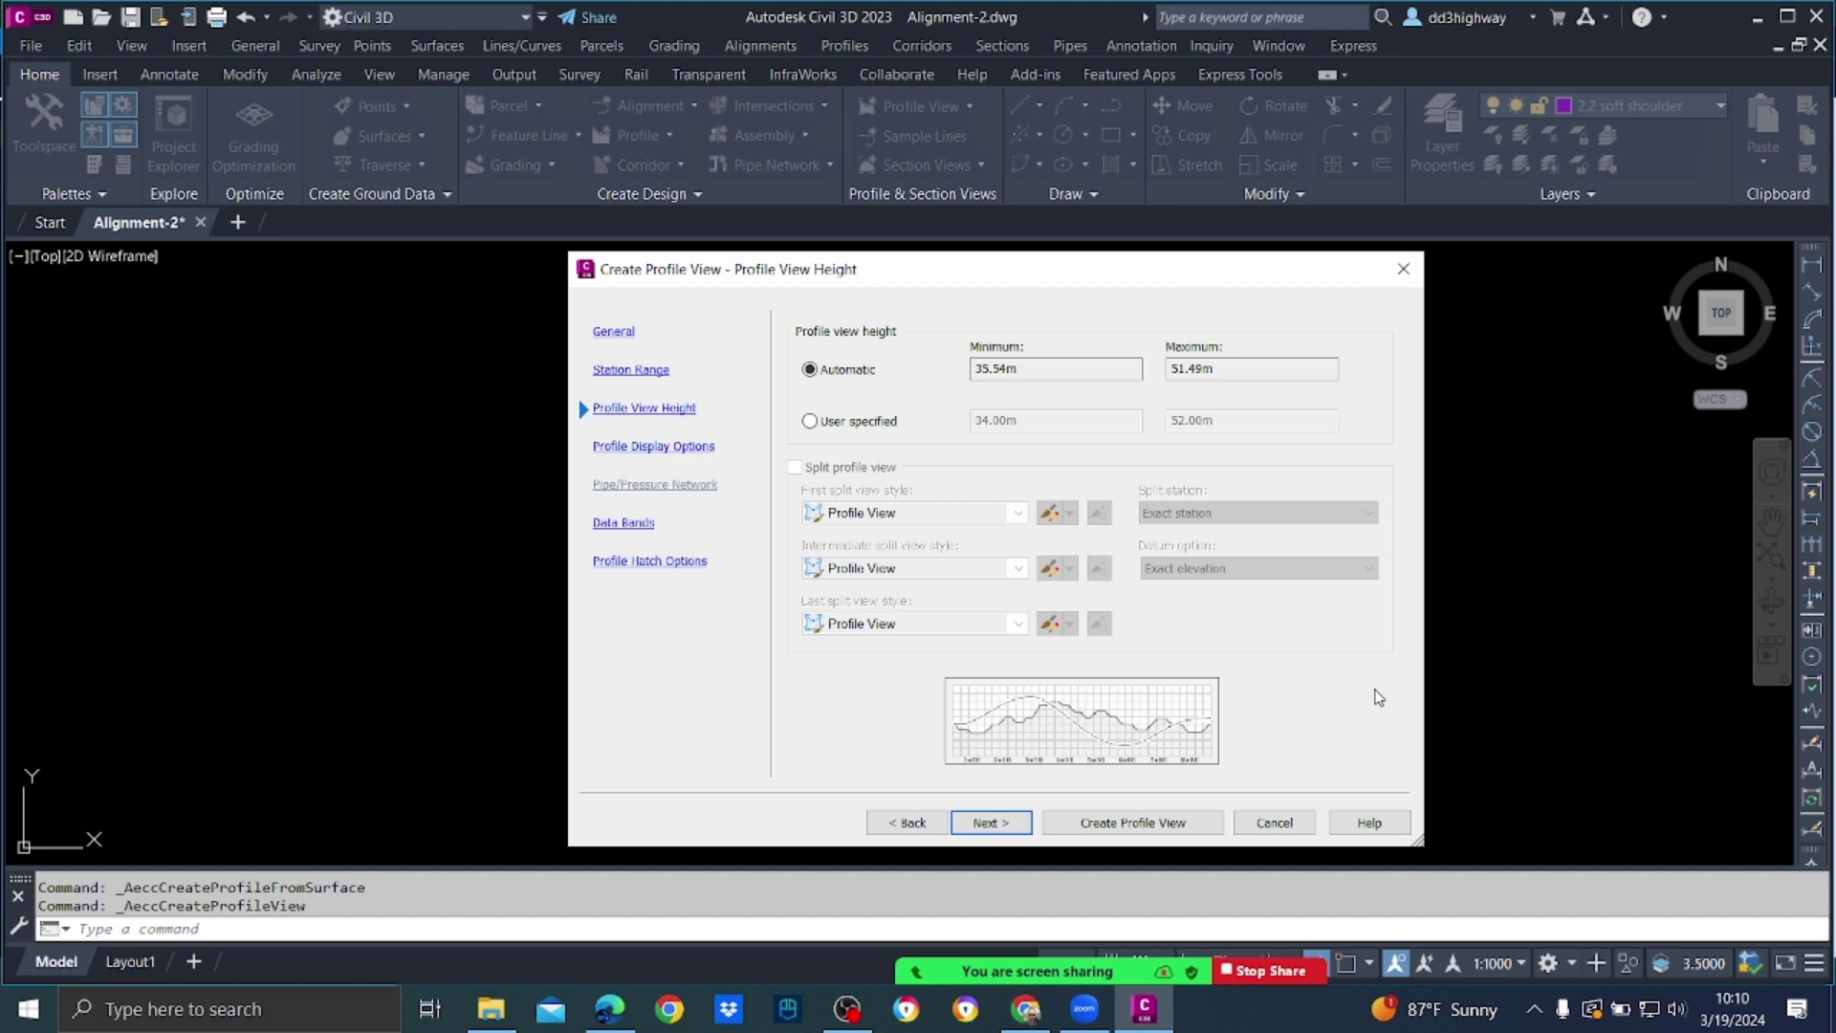
left_click(980, 827)
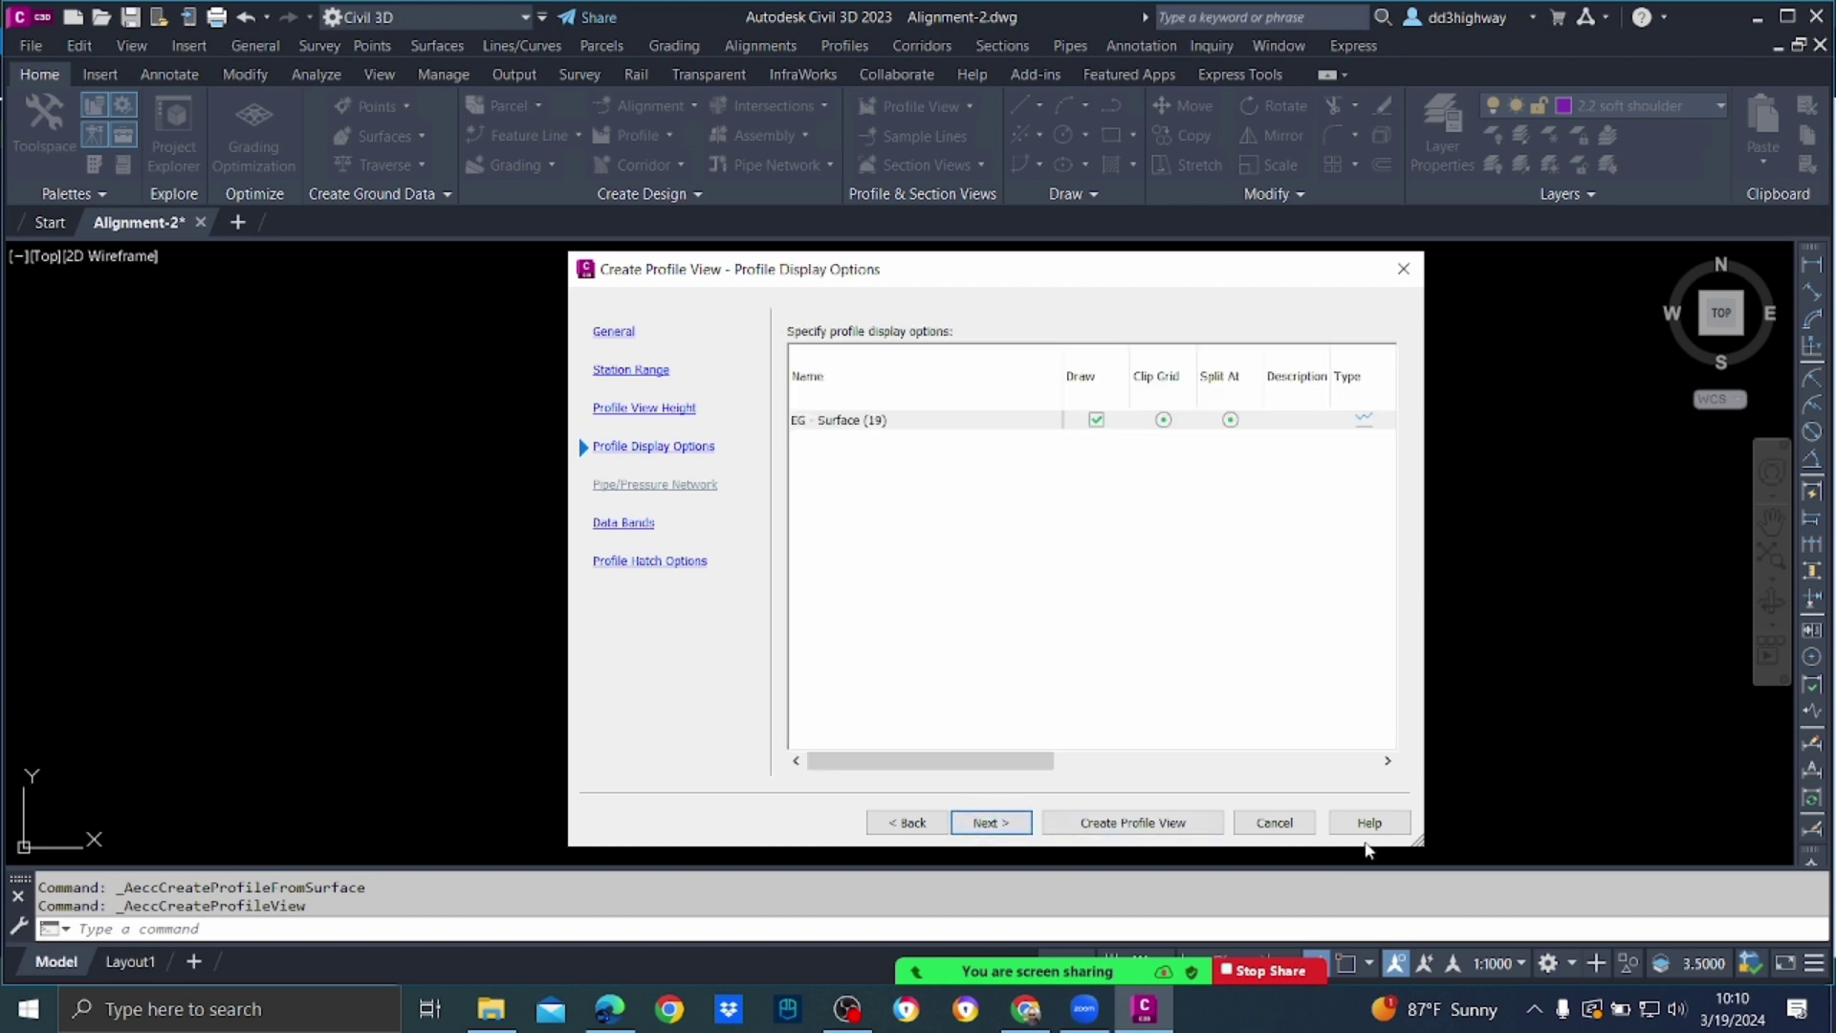
mouse_move(980, 763)
left_mouse_down()
mouse_move(1312, 773)
mouse_move(935, 778)
left_mouse_up()
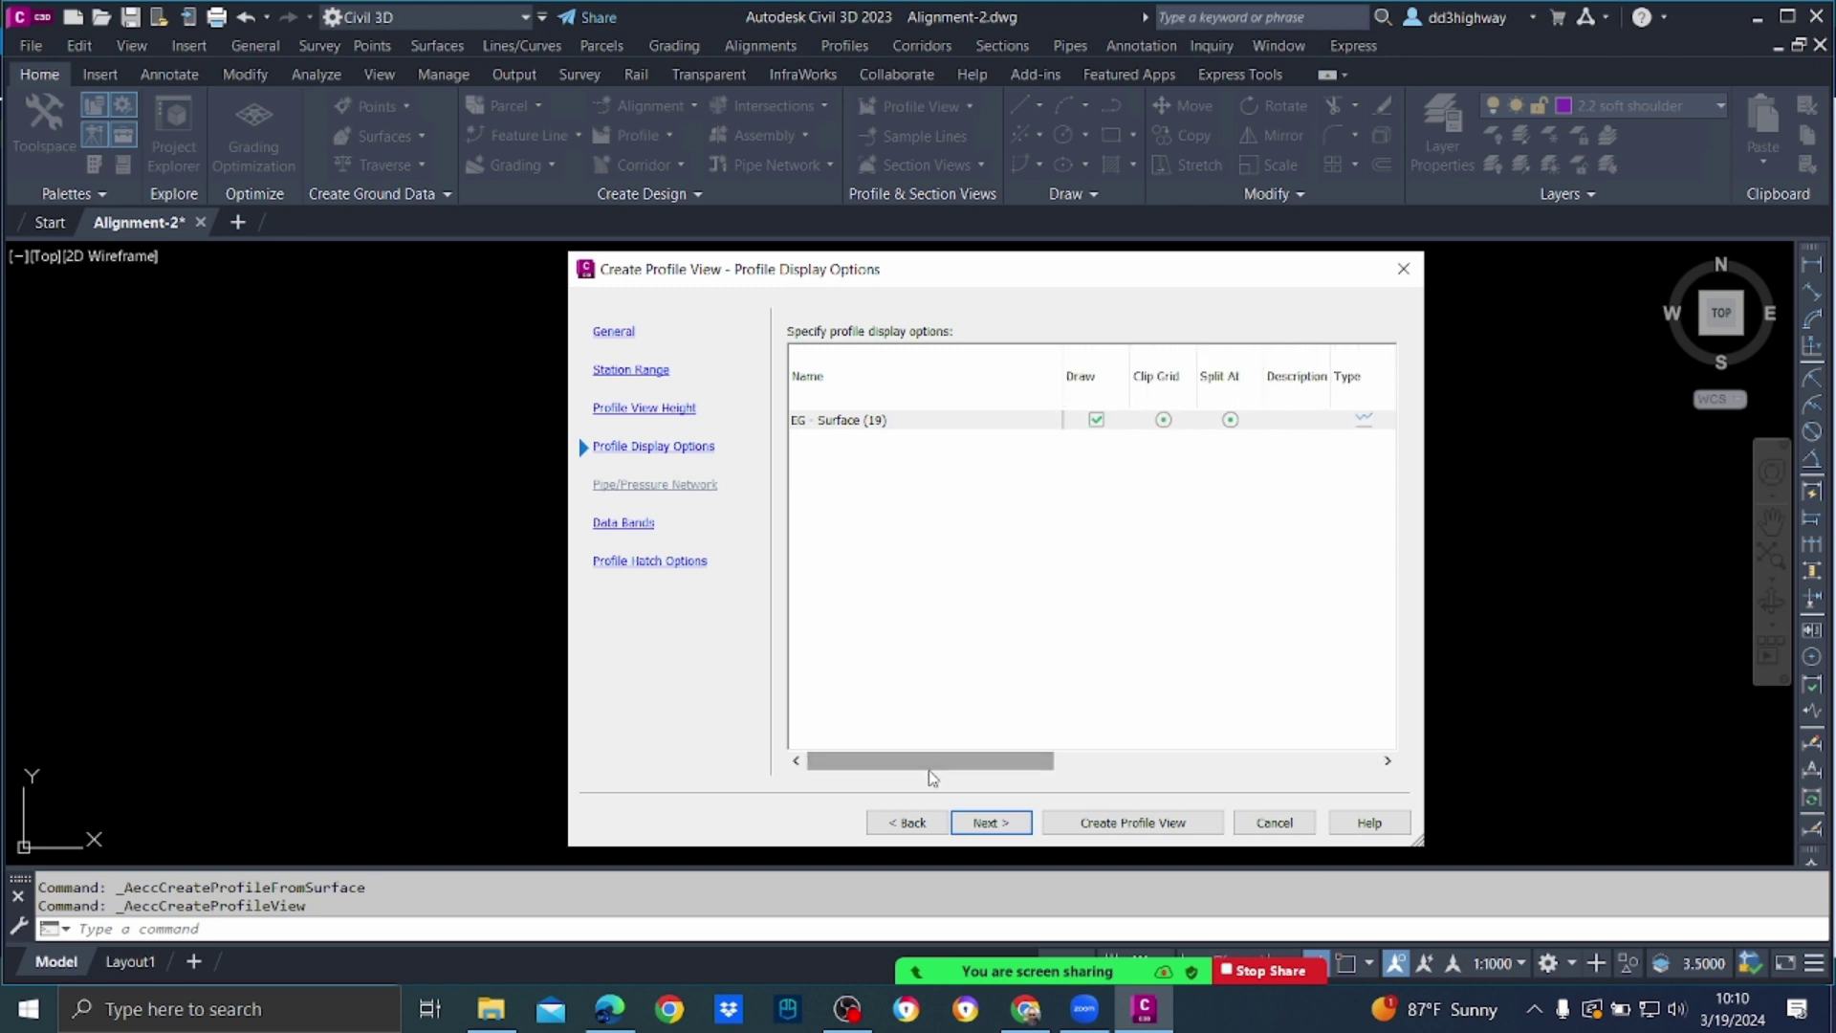
left_click(1018, 828)
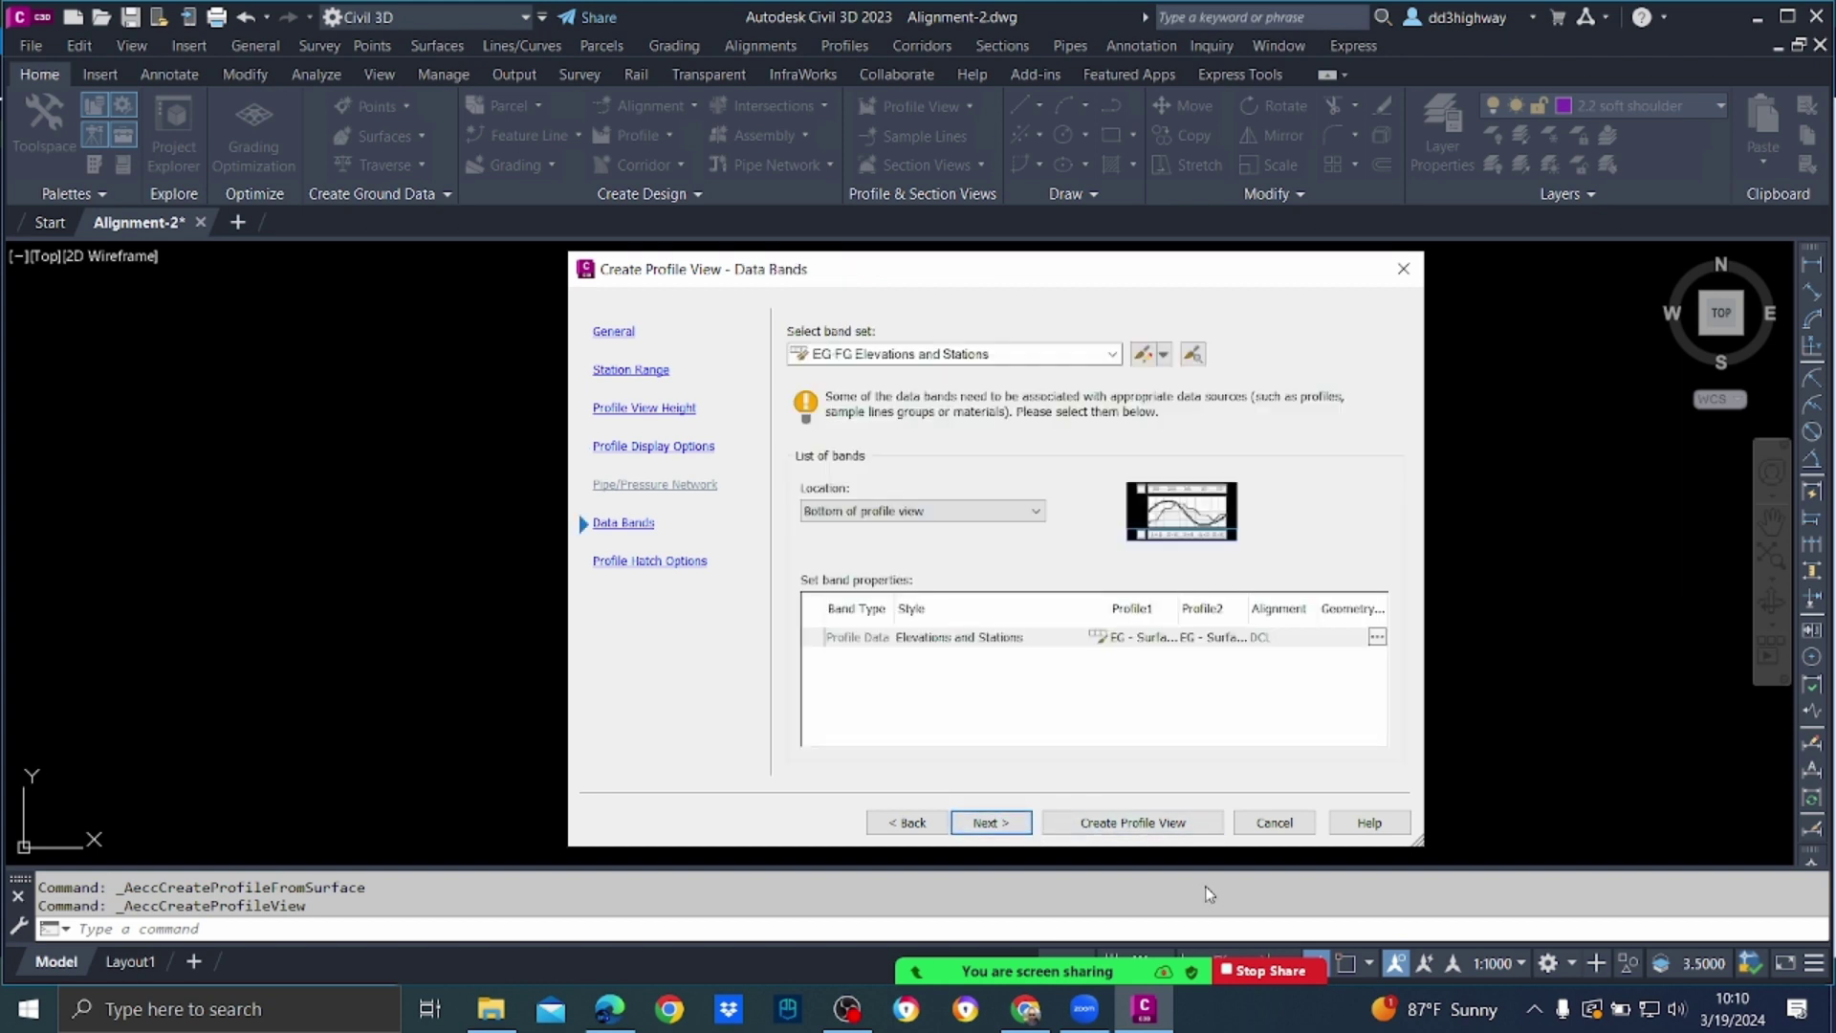
Step: Choose RDA-PV-BAND-SET-1000 as the data band set and continue to the profile hatch options
left_click(1100, 352)
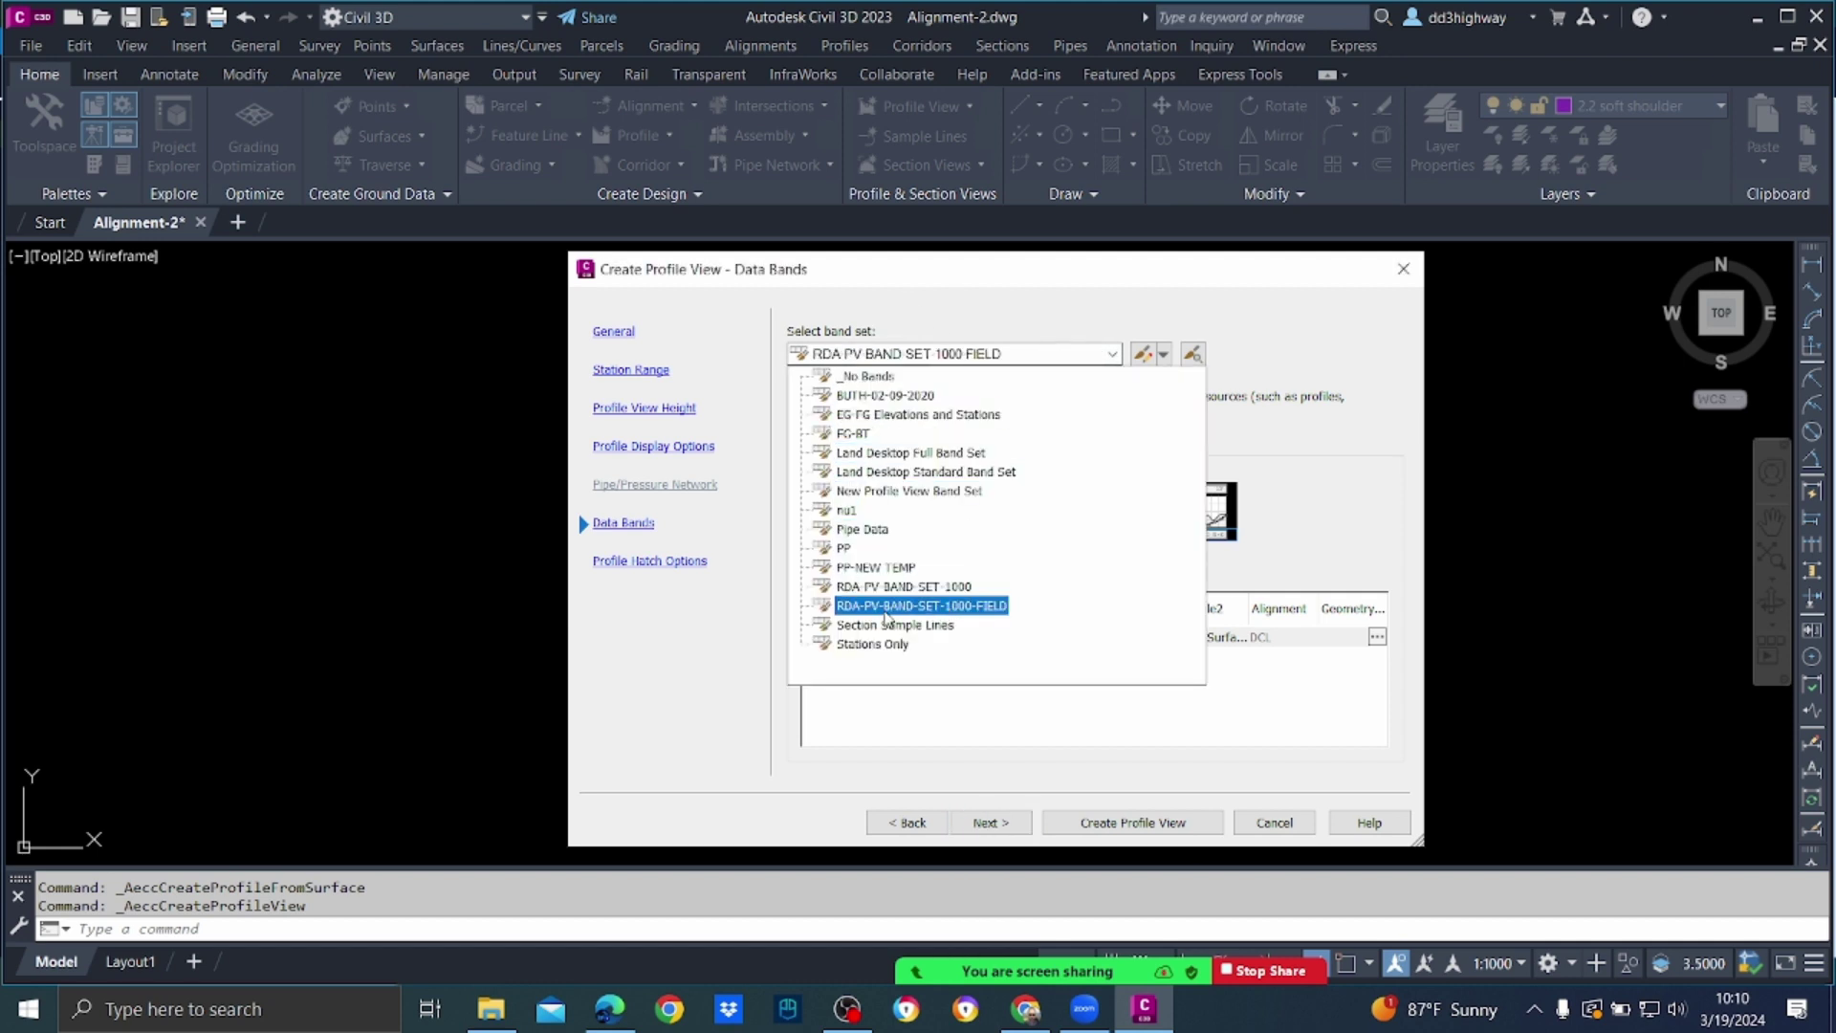
left_click(957, 592)
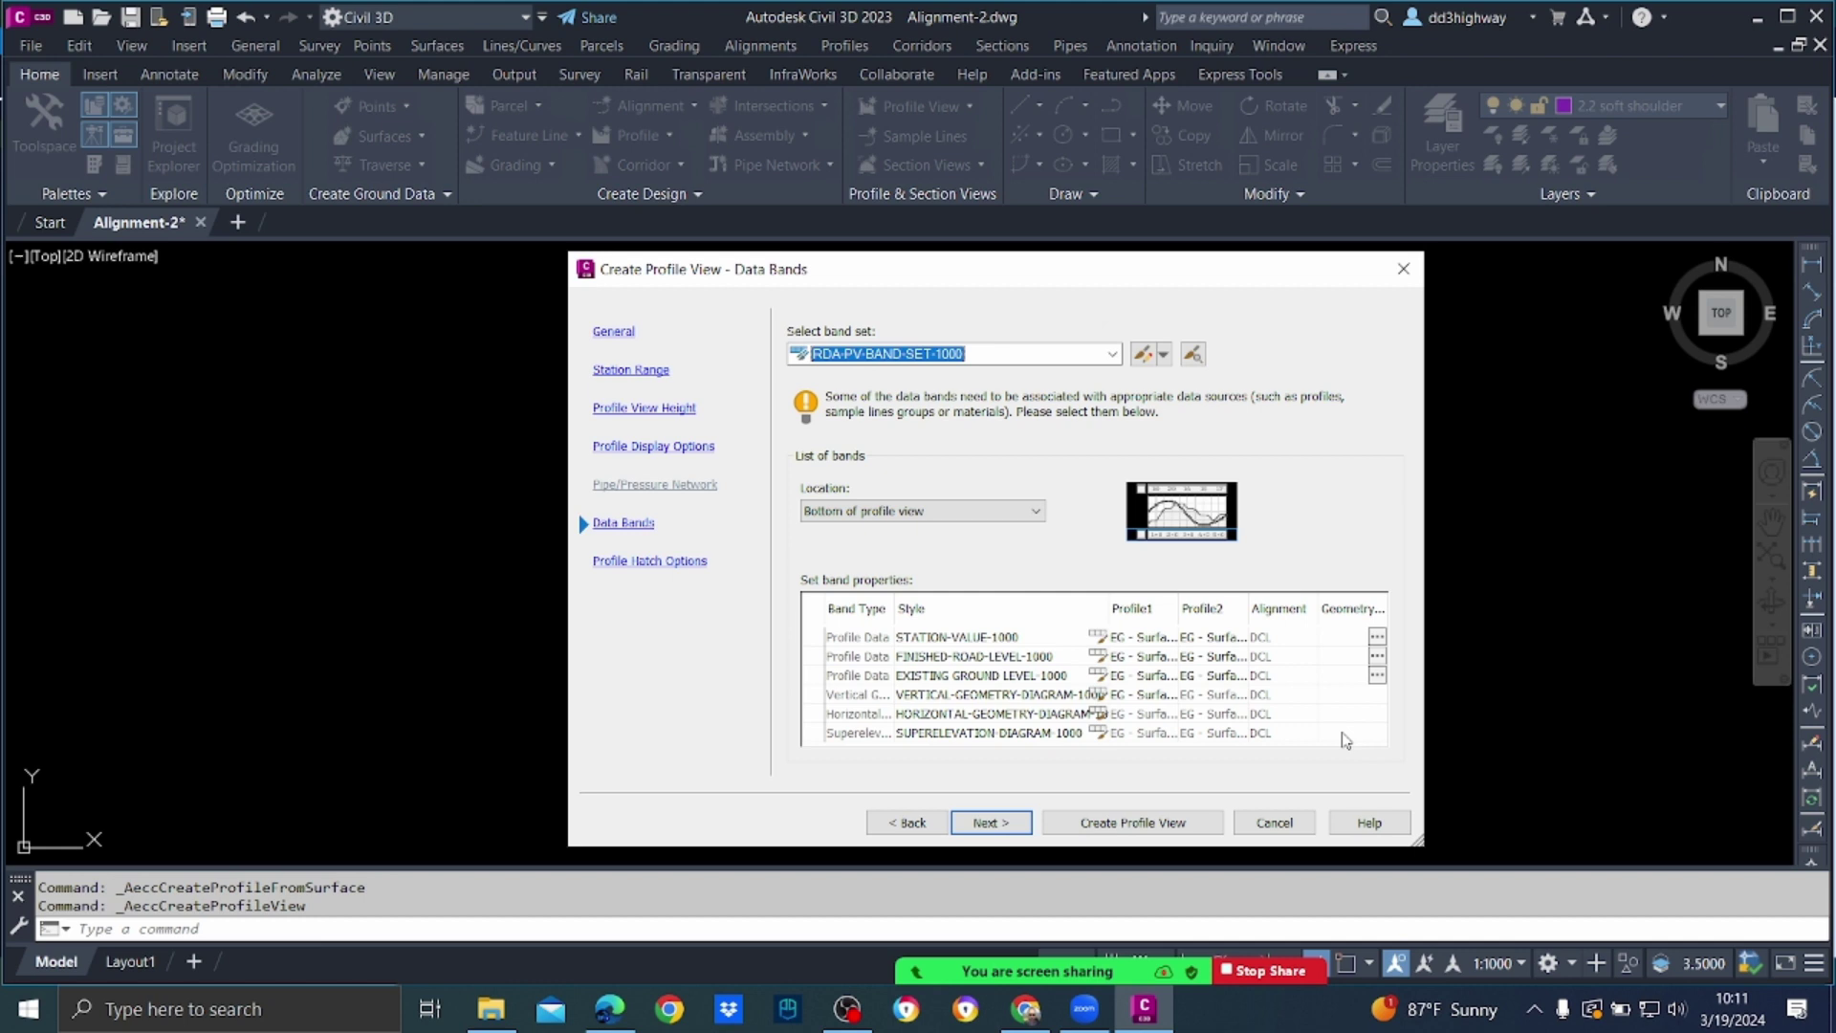
left_click(1000, 828)
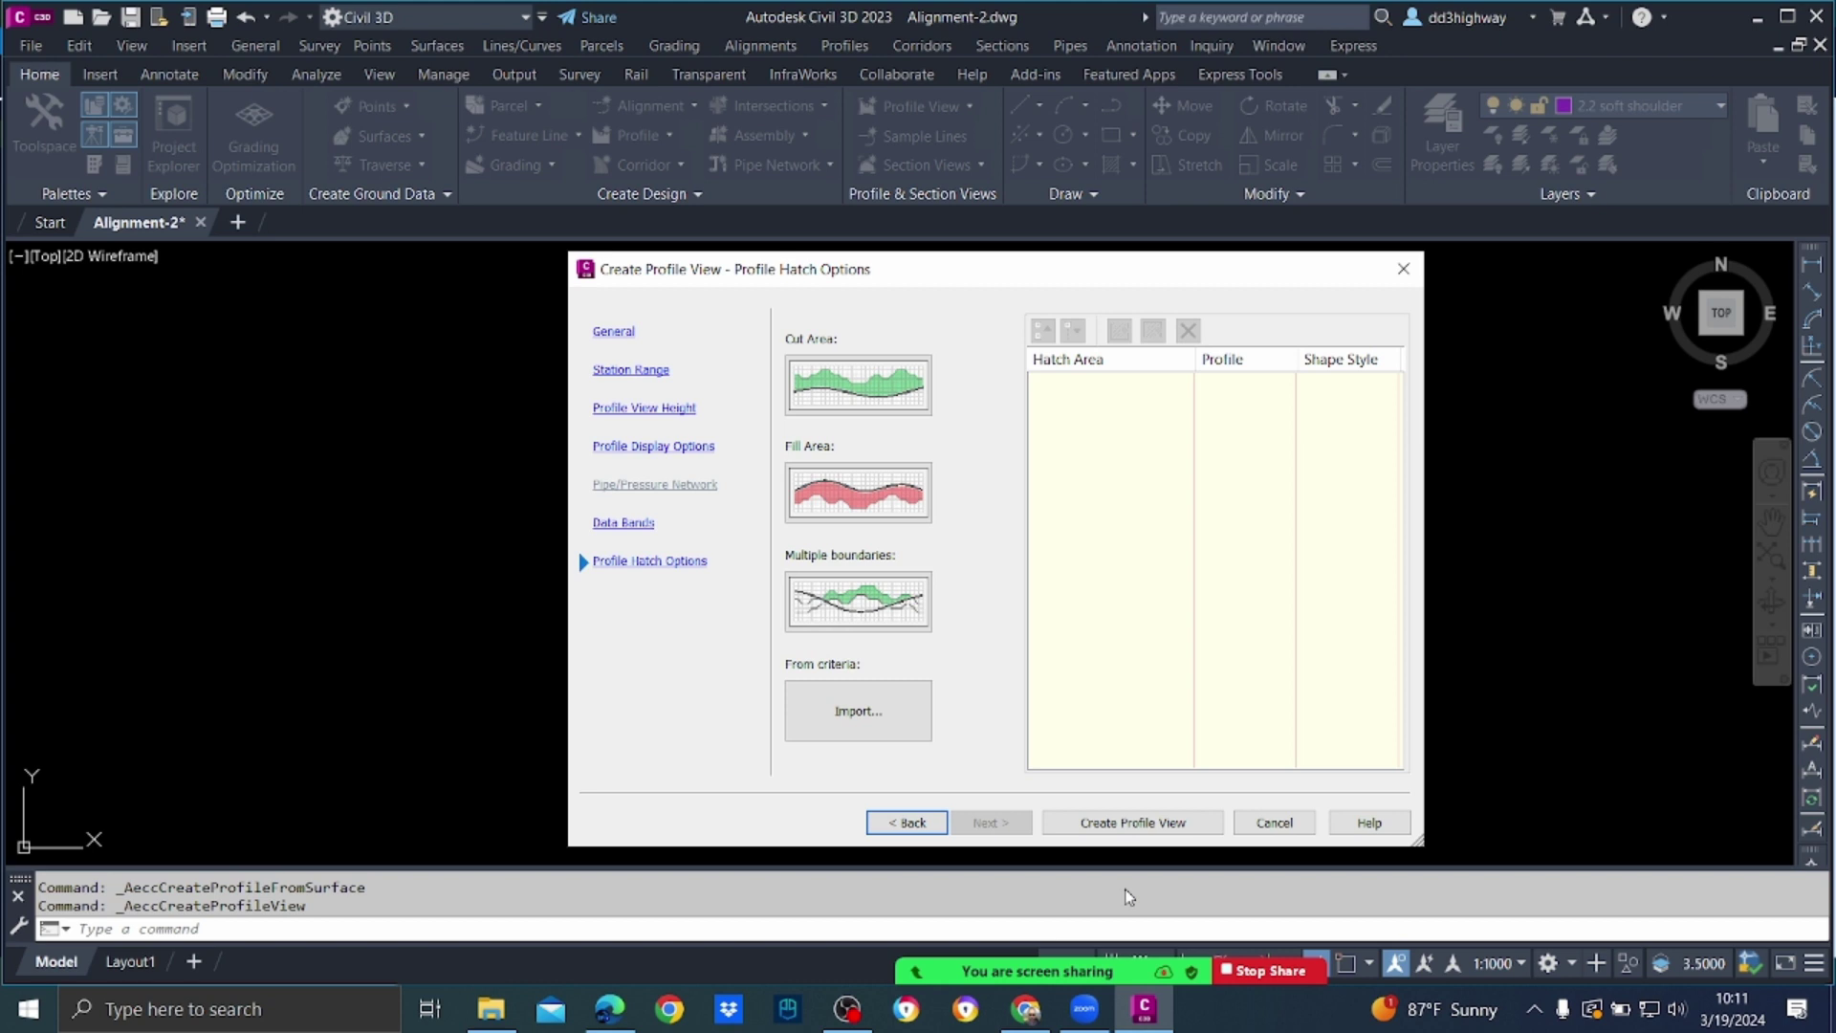
Step: Create the profile view without hatching and place its origin in the empty area below the alignment's northeast end
left_click(1177, 824)
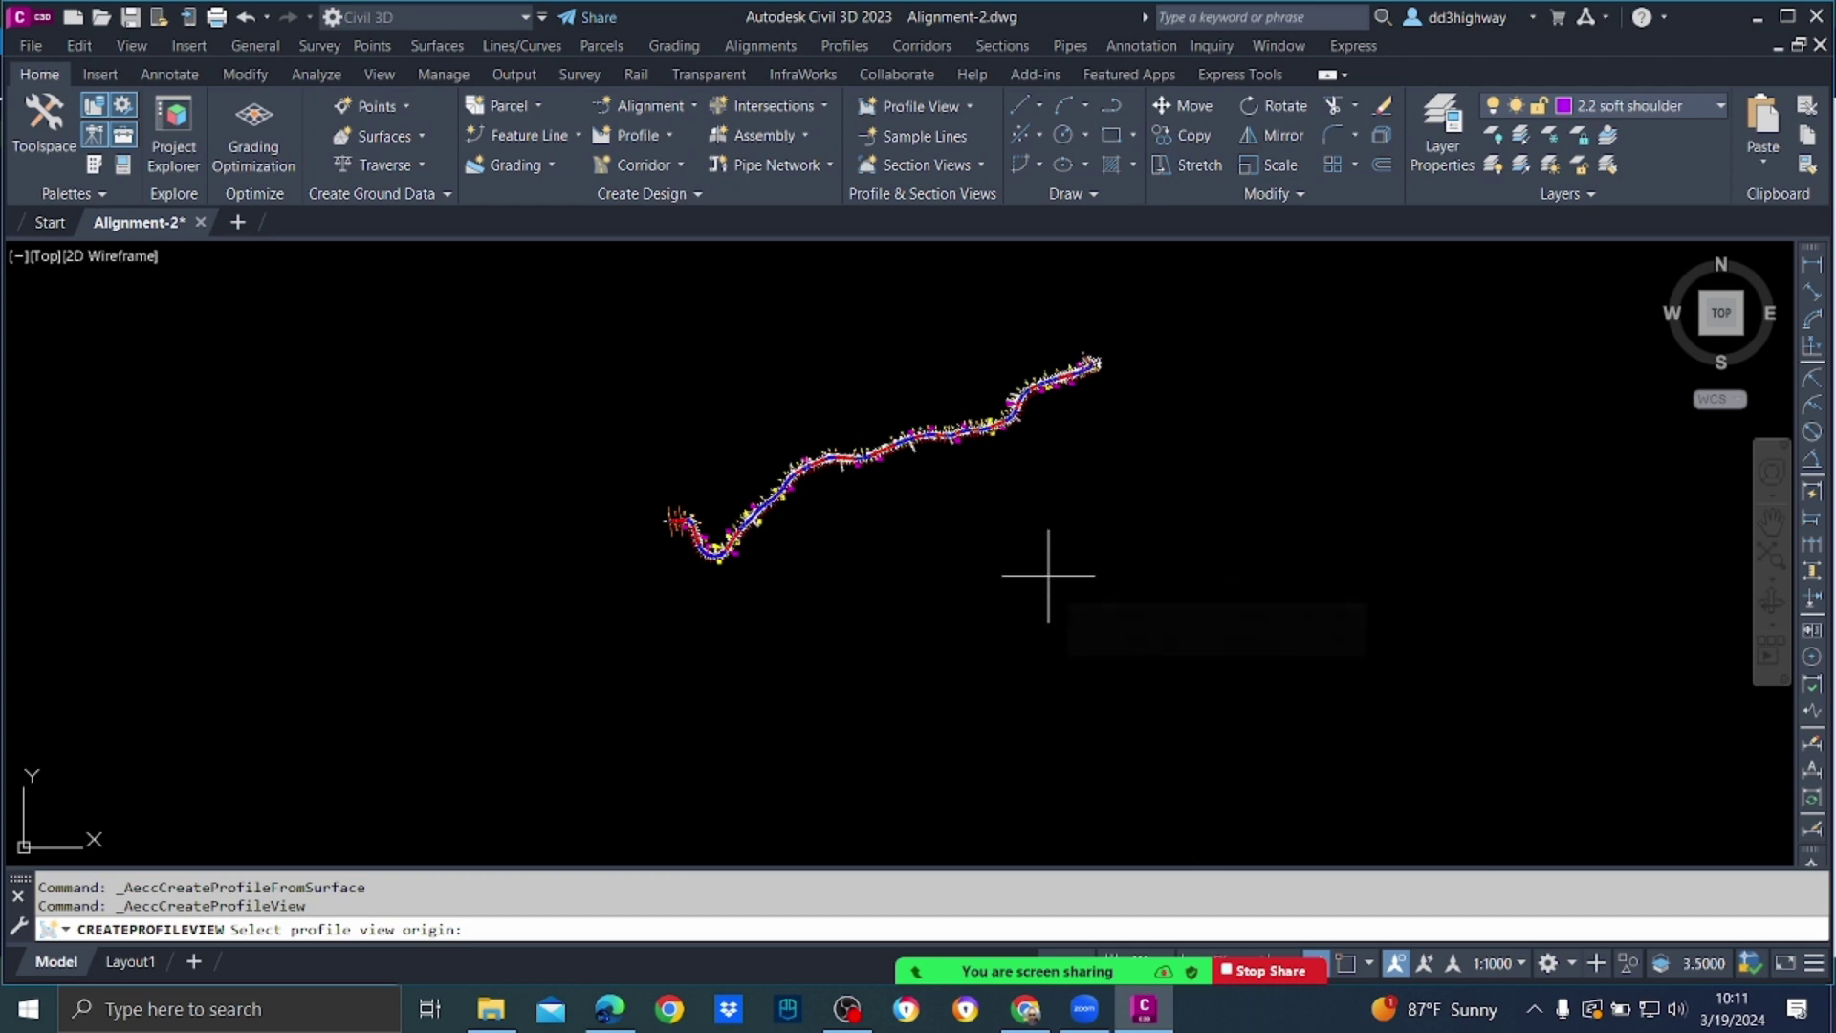
scroll(999, 483, "down", 4)
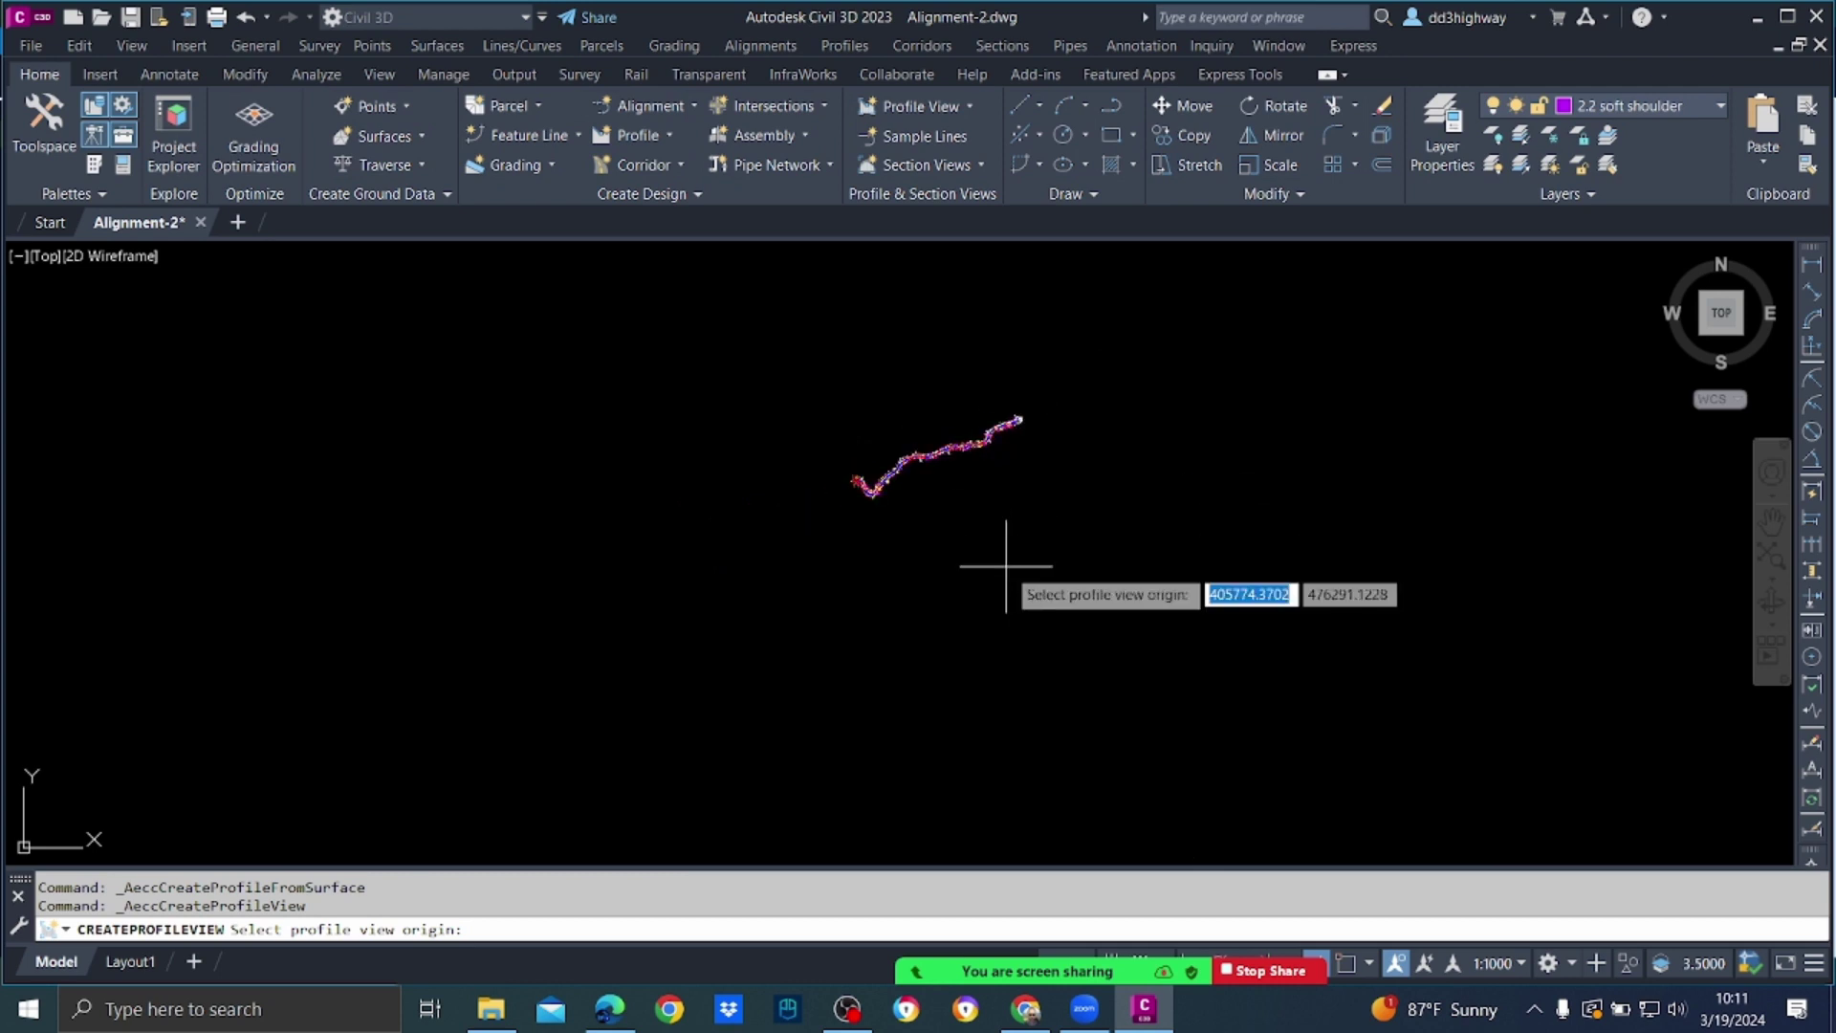
scroll(1065, 615, "up", 2)
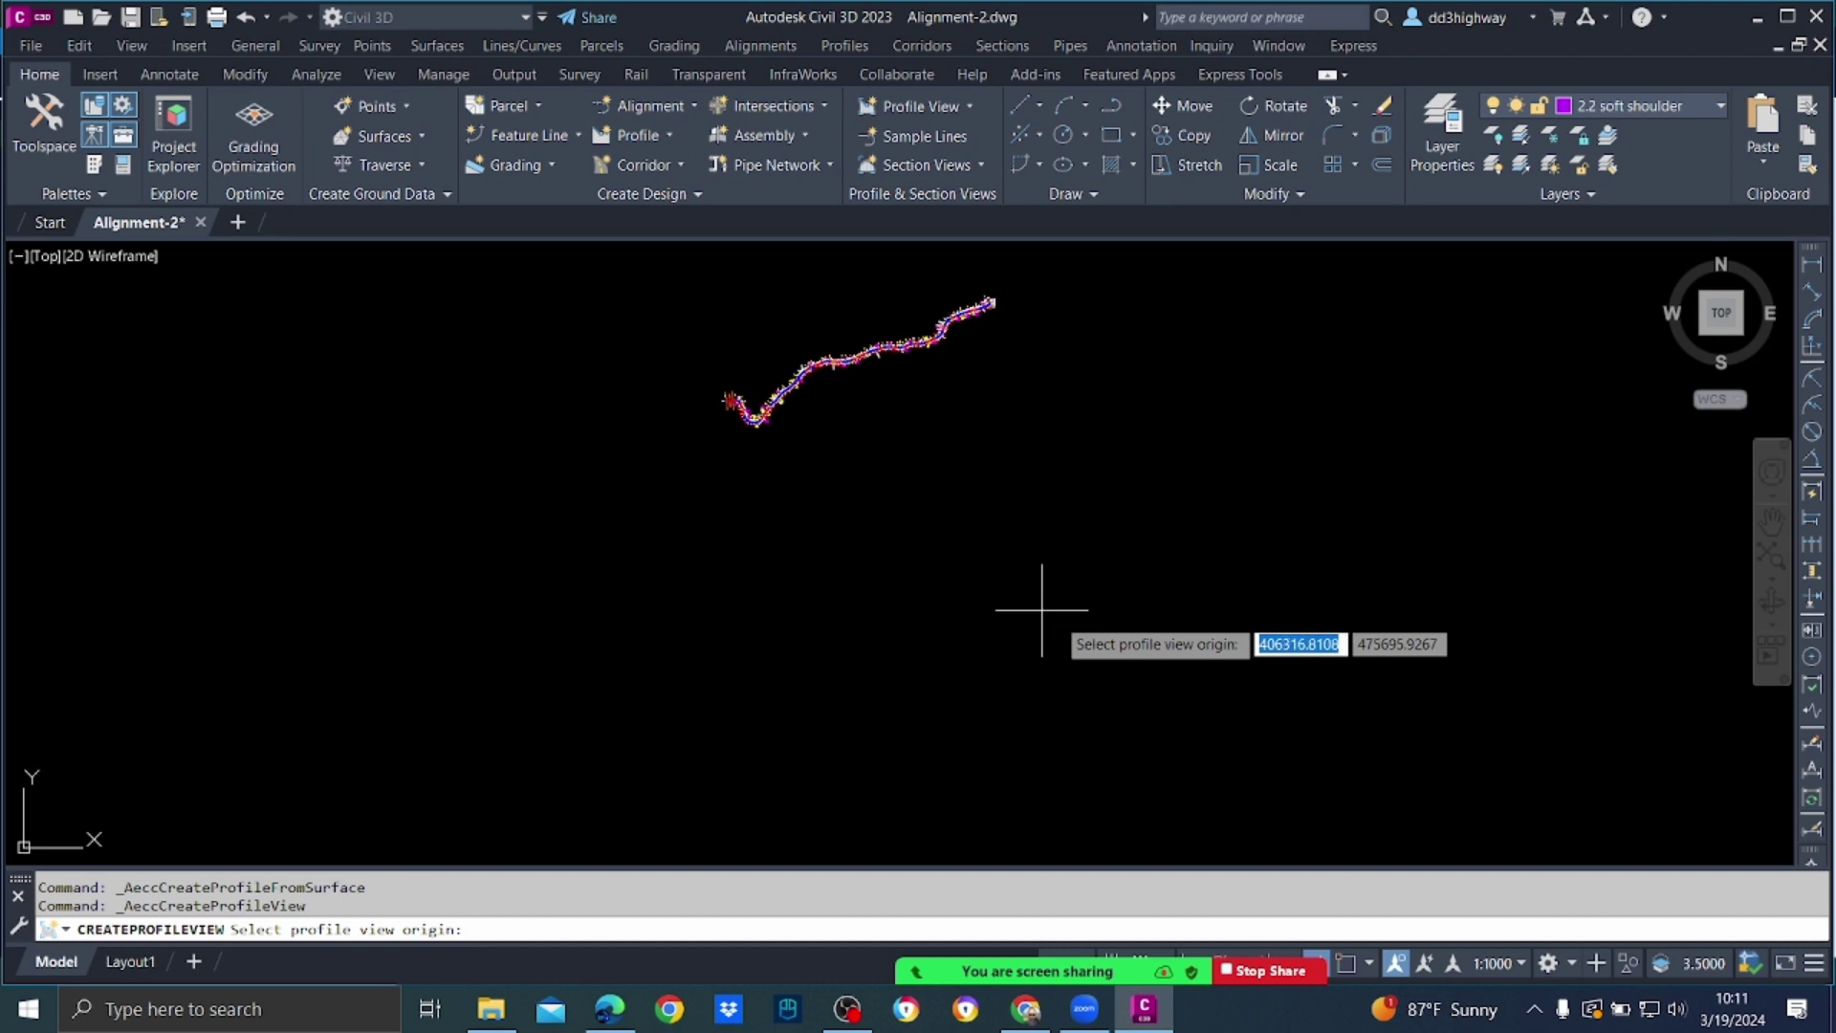
scroll(793, 366, "up", 4)
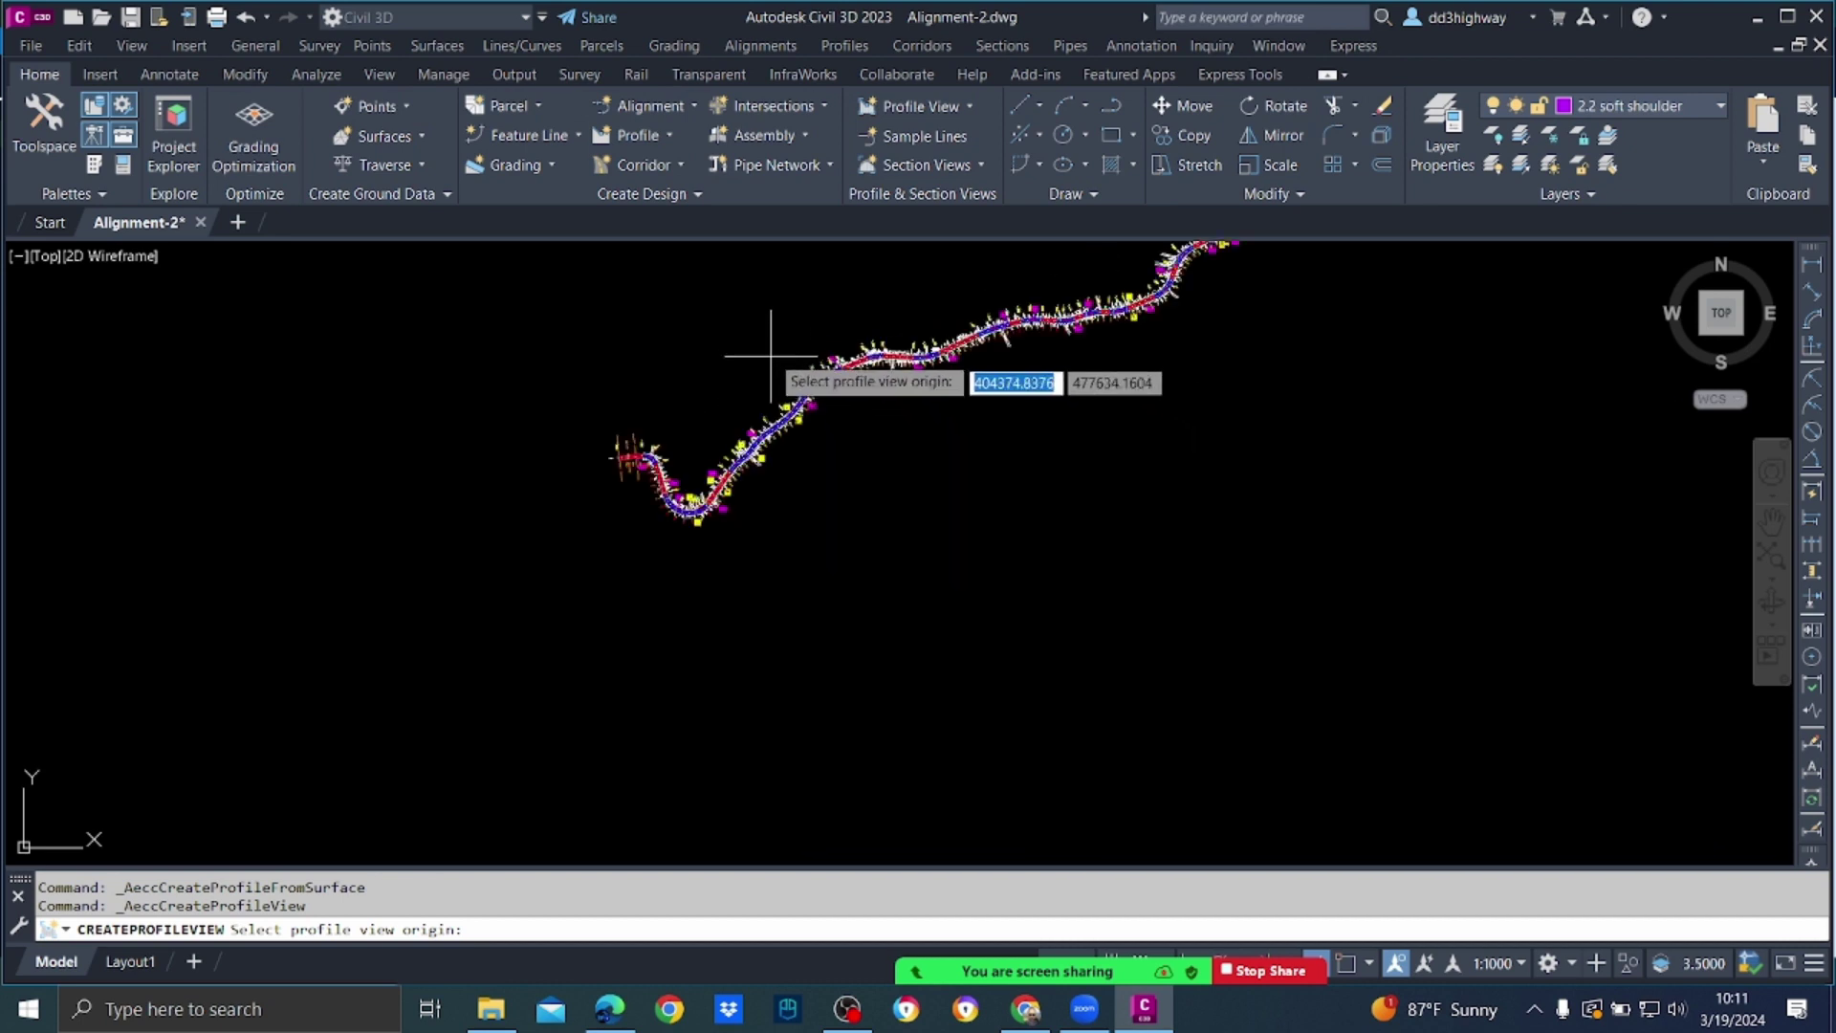
scroll(765, 363, "down", 3)
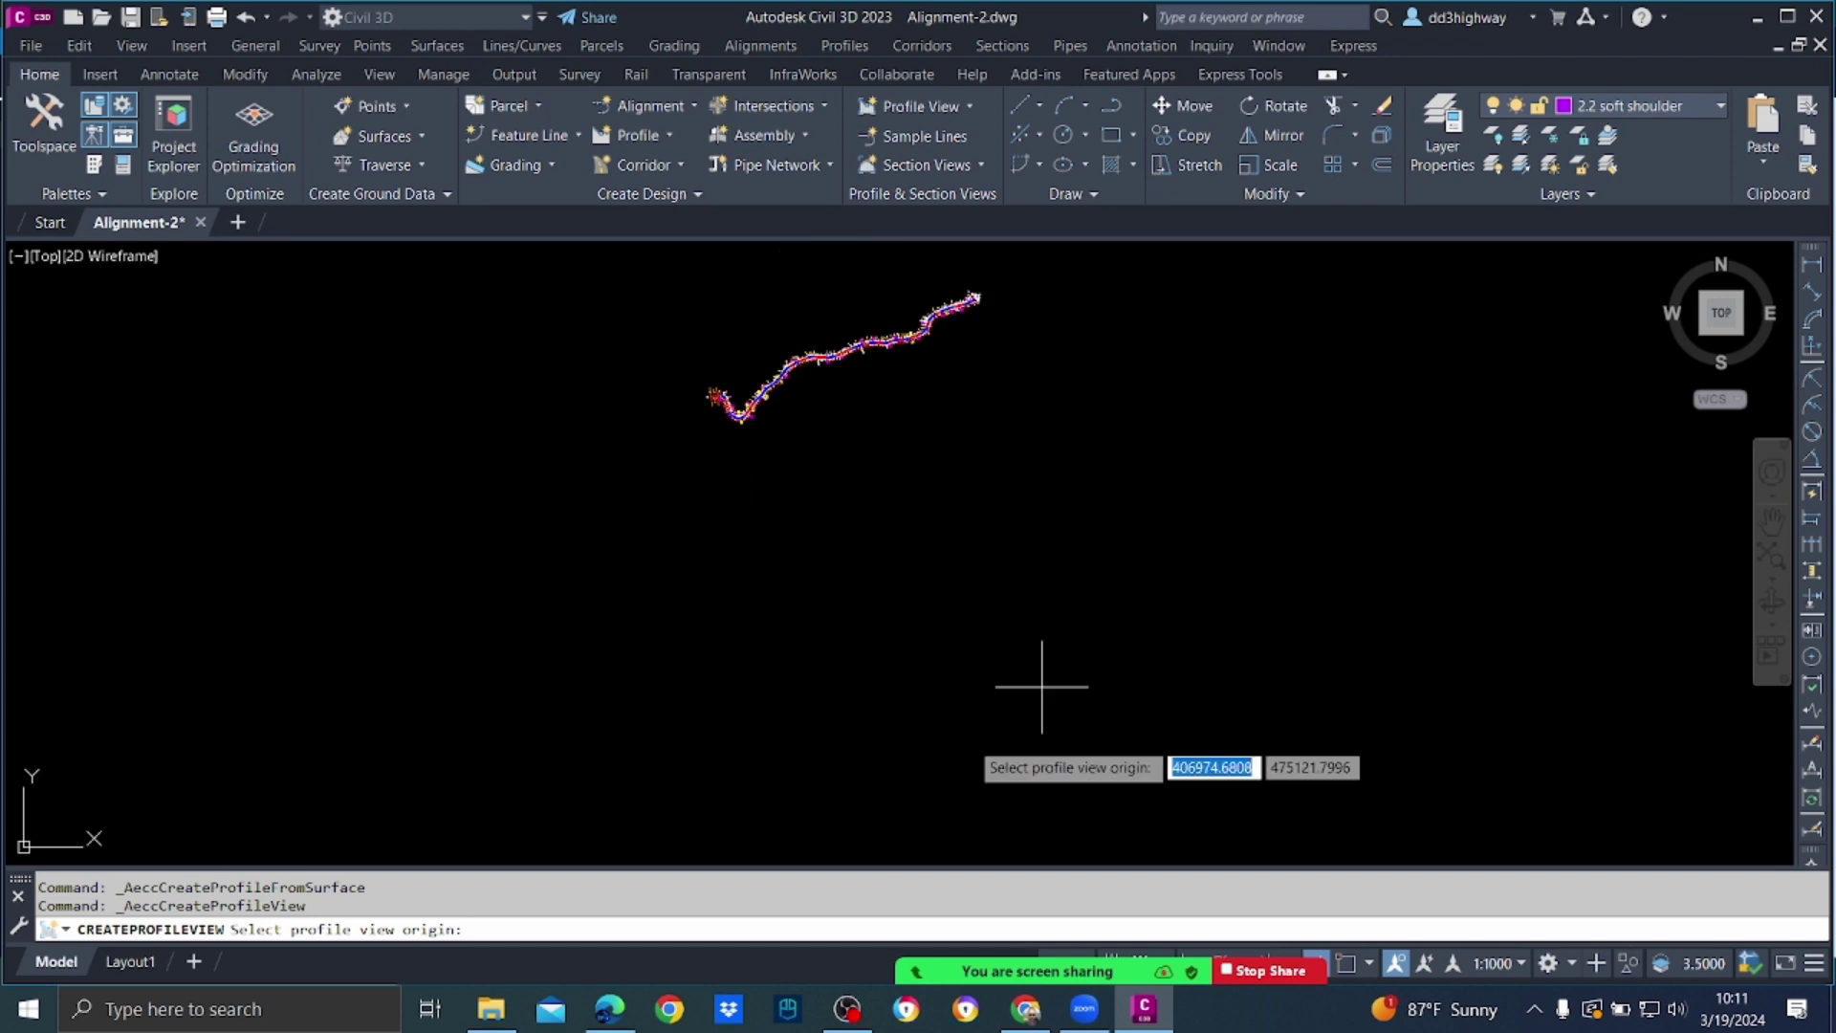
scroll(972, 484, "down", 2)
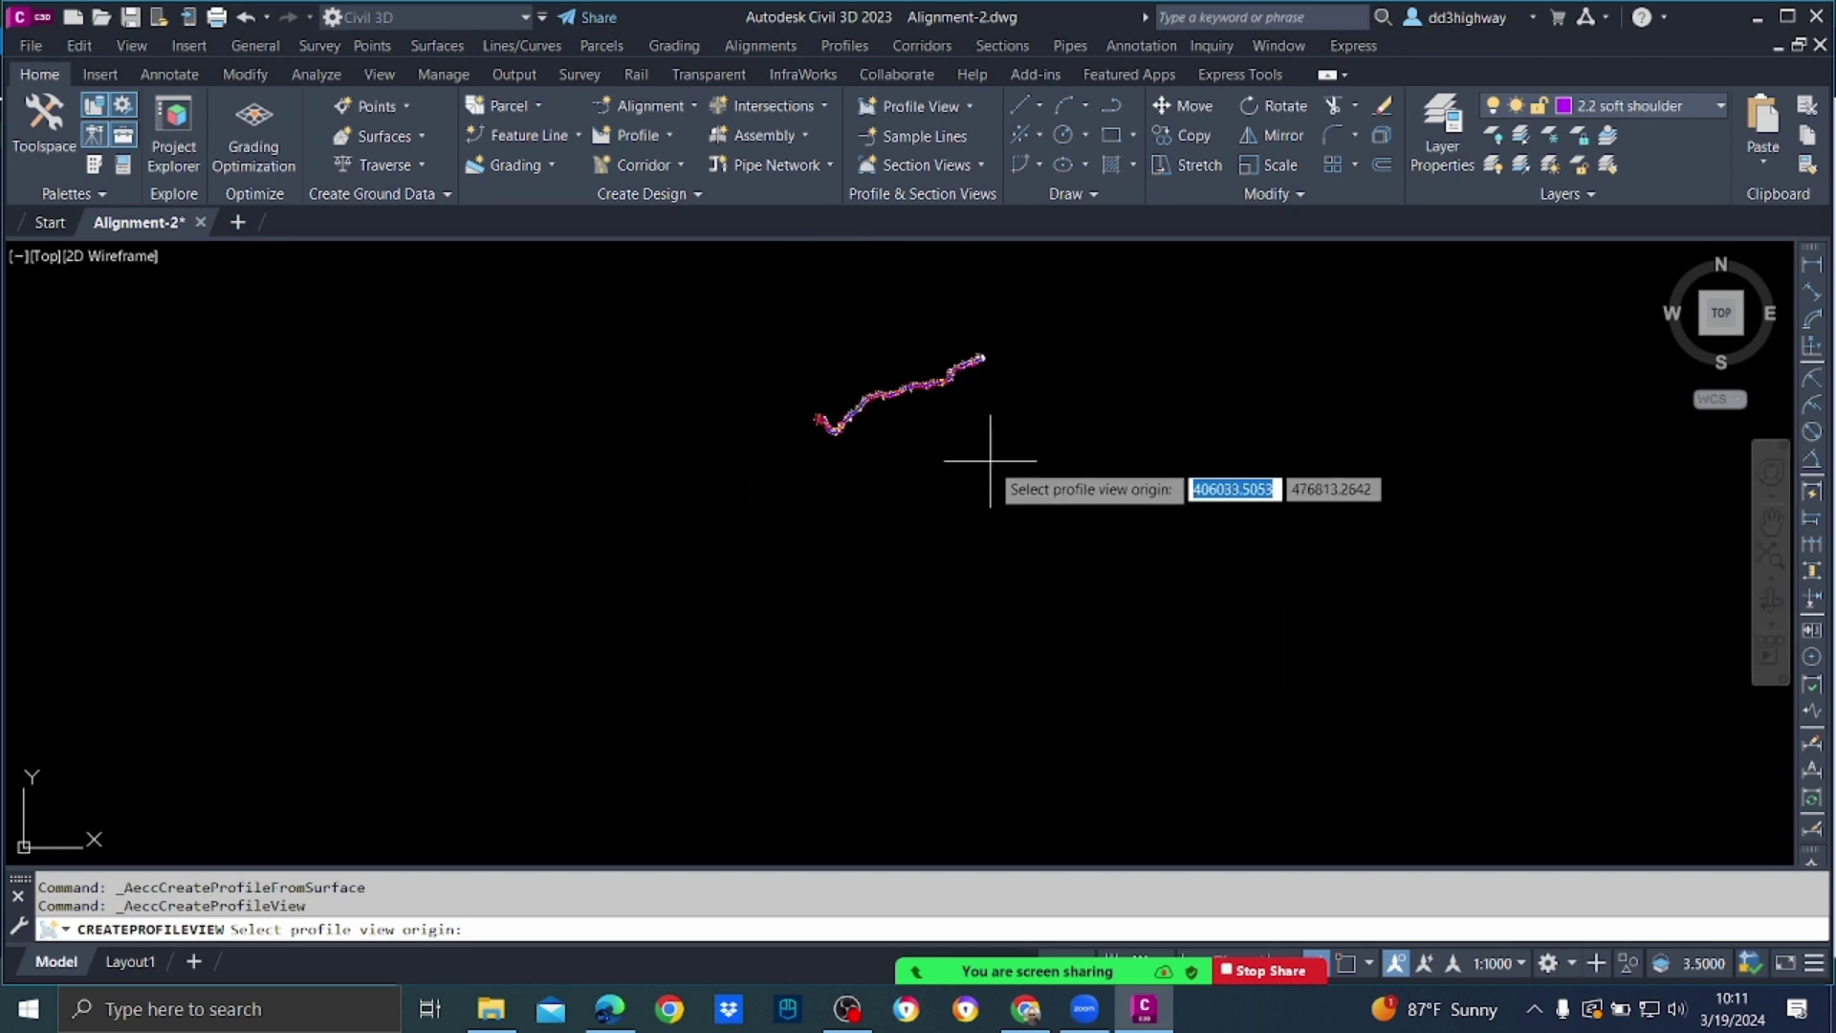
scroll(999, 524, "up", 2)
left_click(997, 589)
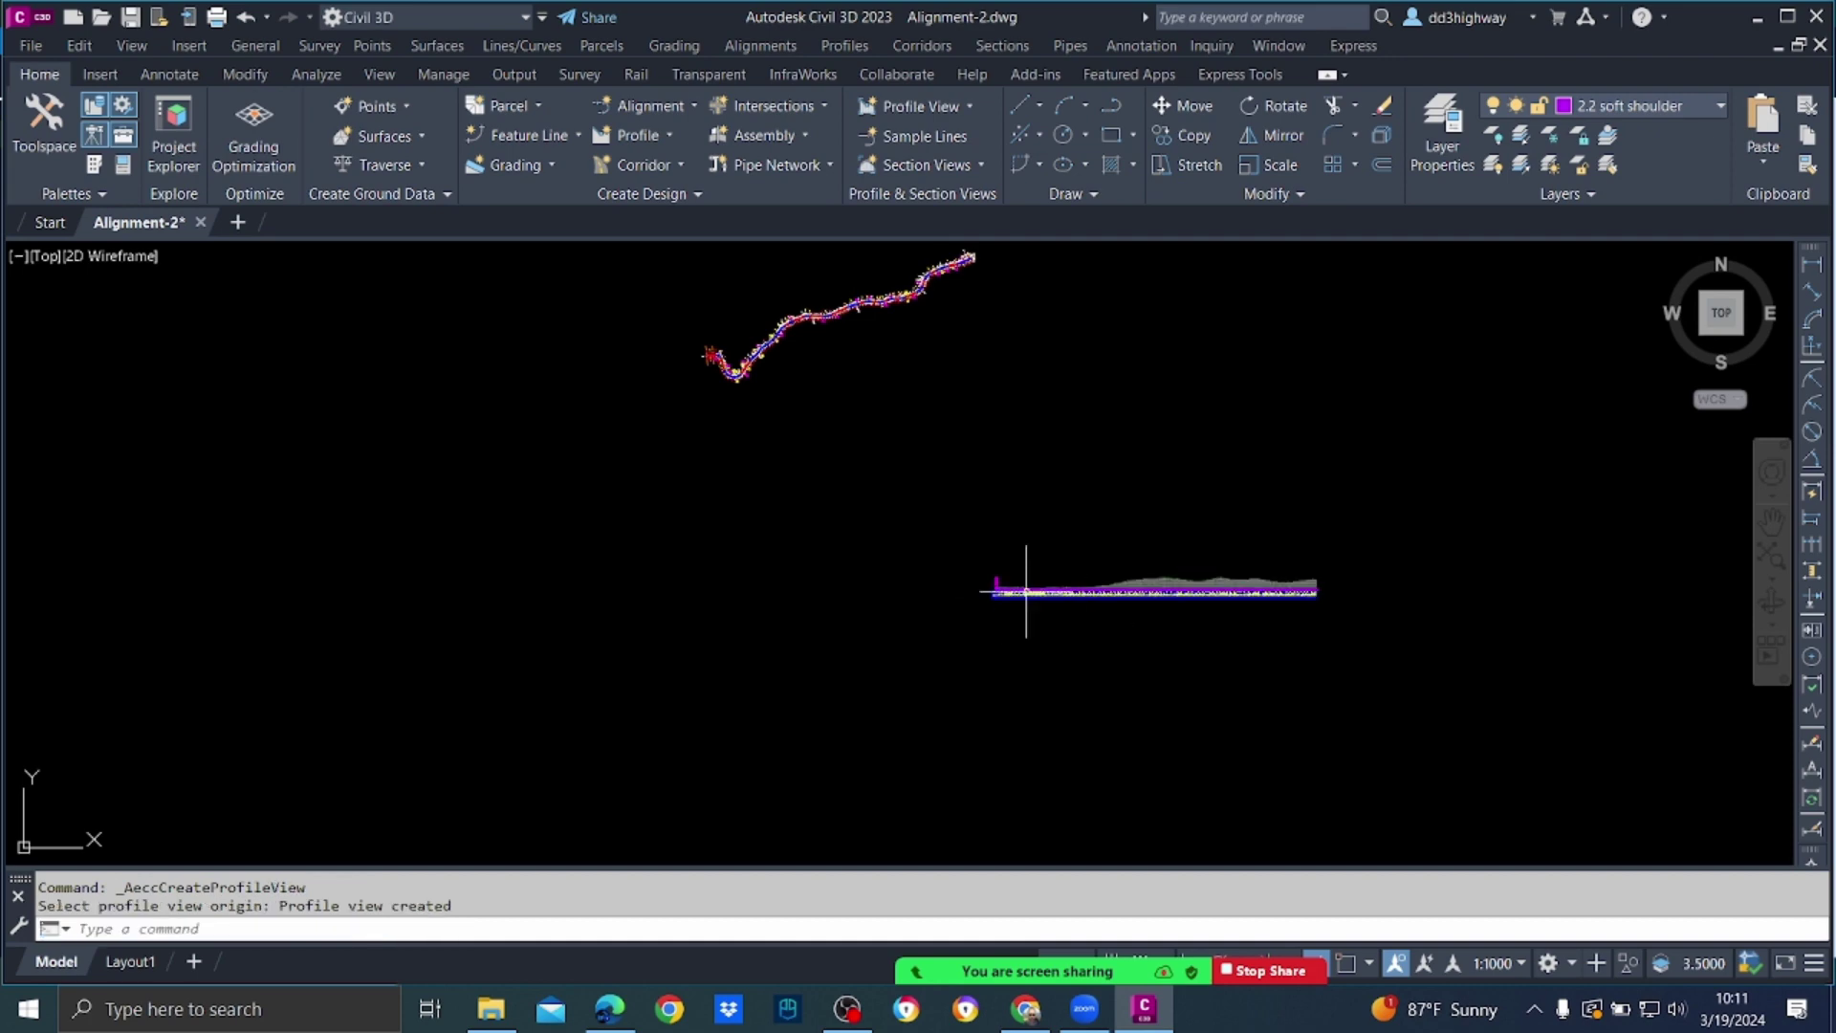
Step: Examine the start of the new profile view and its station, finished ground, existing ground, and vertical and horizontal geometry bands
scroll(995, 603, "up", 6)
mouse_move(986, 612)
middle_mouse_down()
mouse_move(914, 430)
mouse_move(963, 307)
middle_mouse_up()
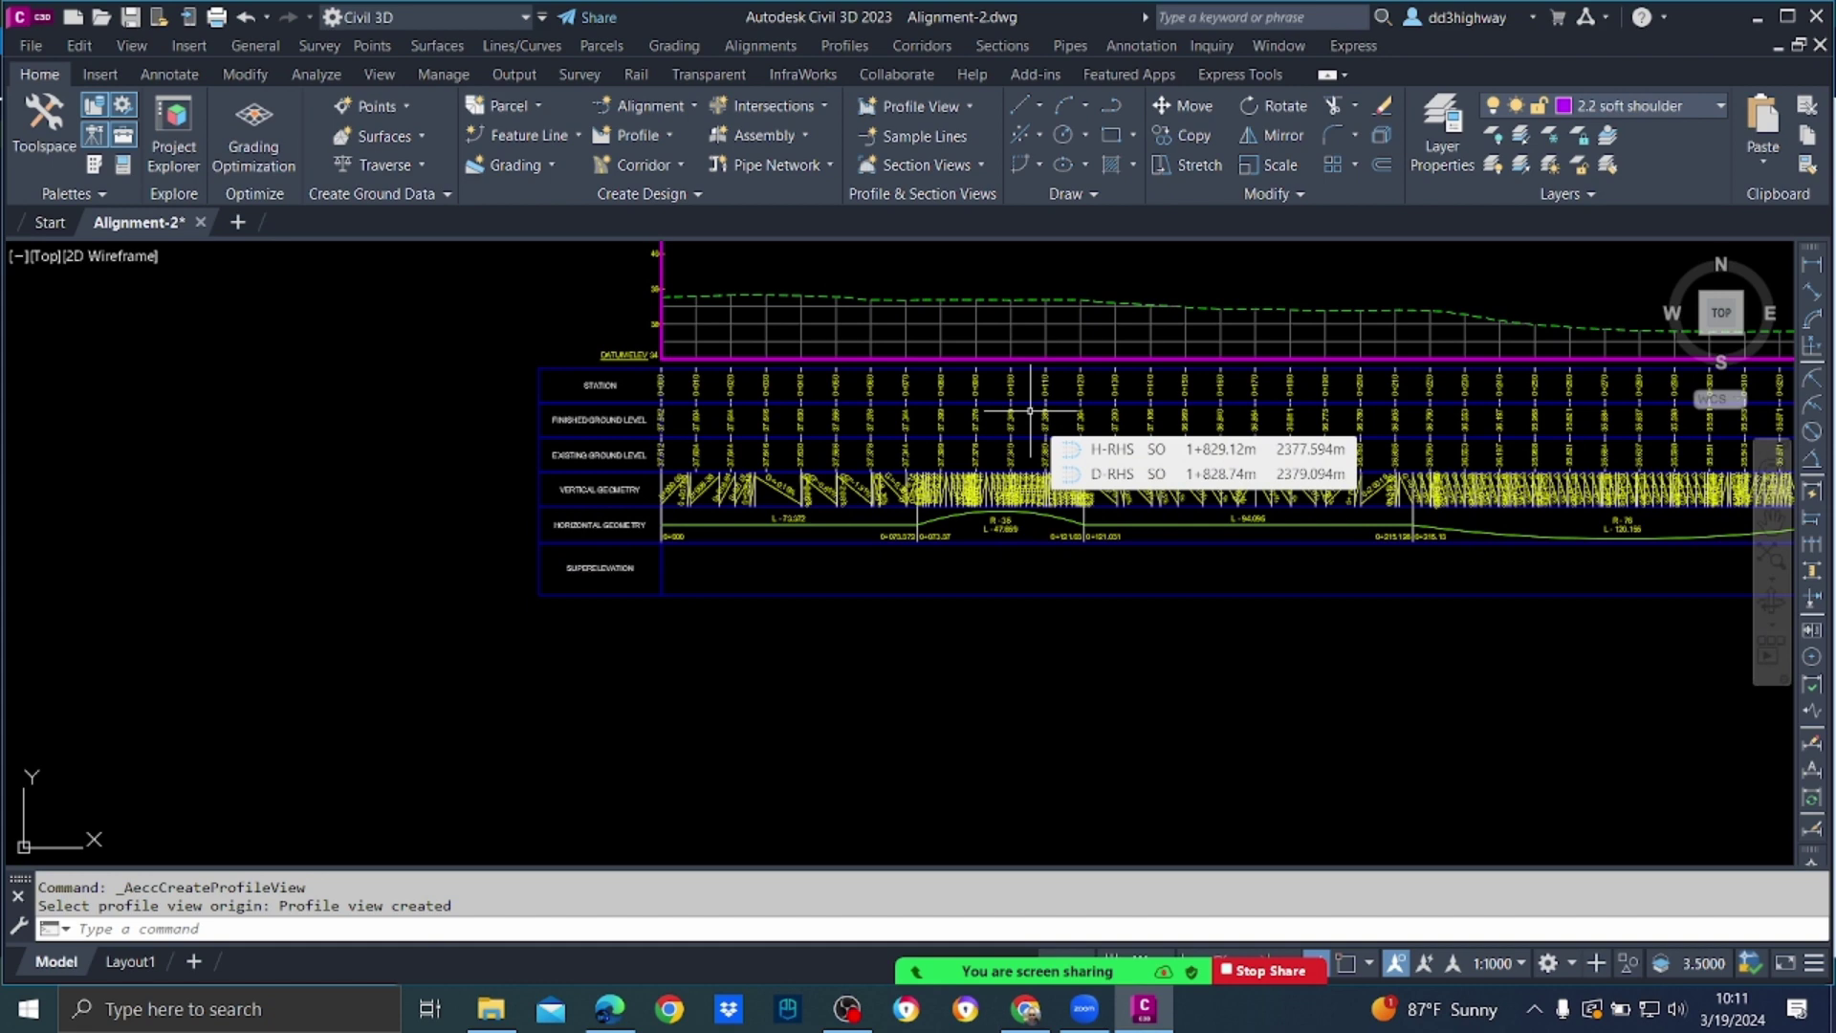
scroll(1030, 380, "up", 3)
scroll(809, 366, "up", 3)
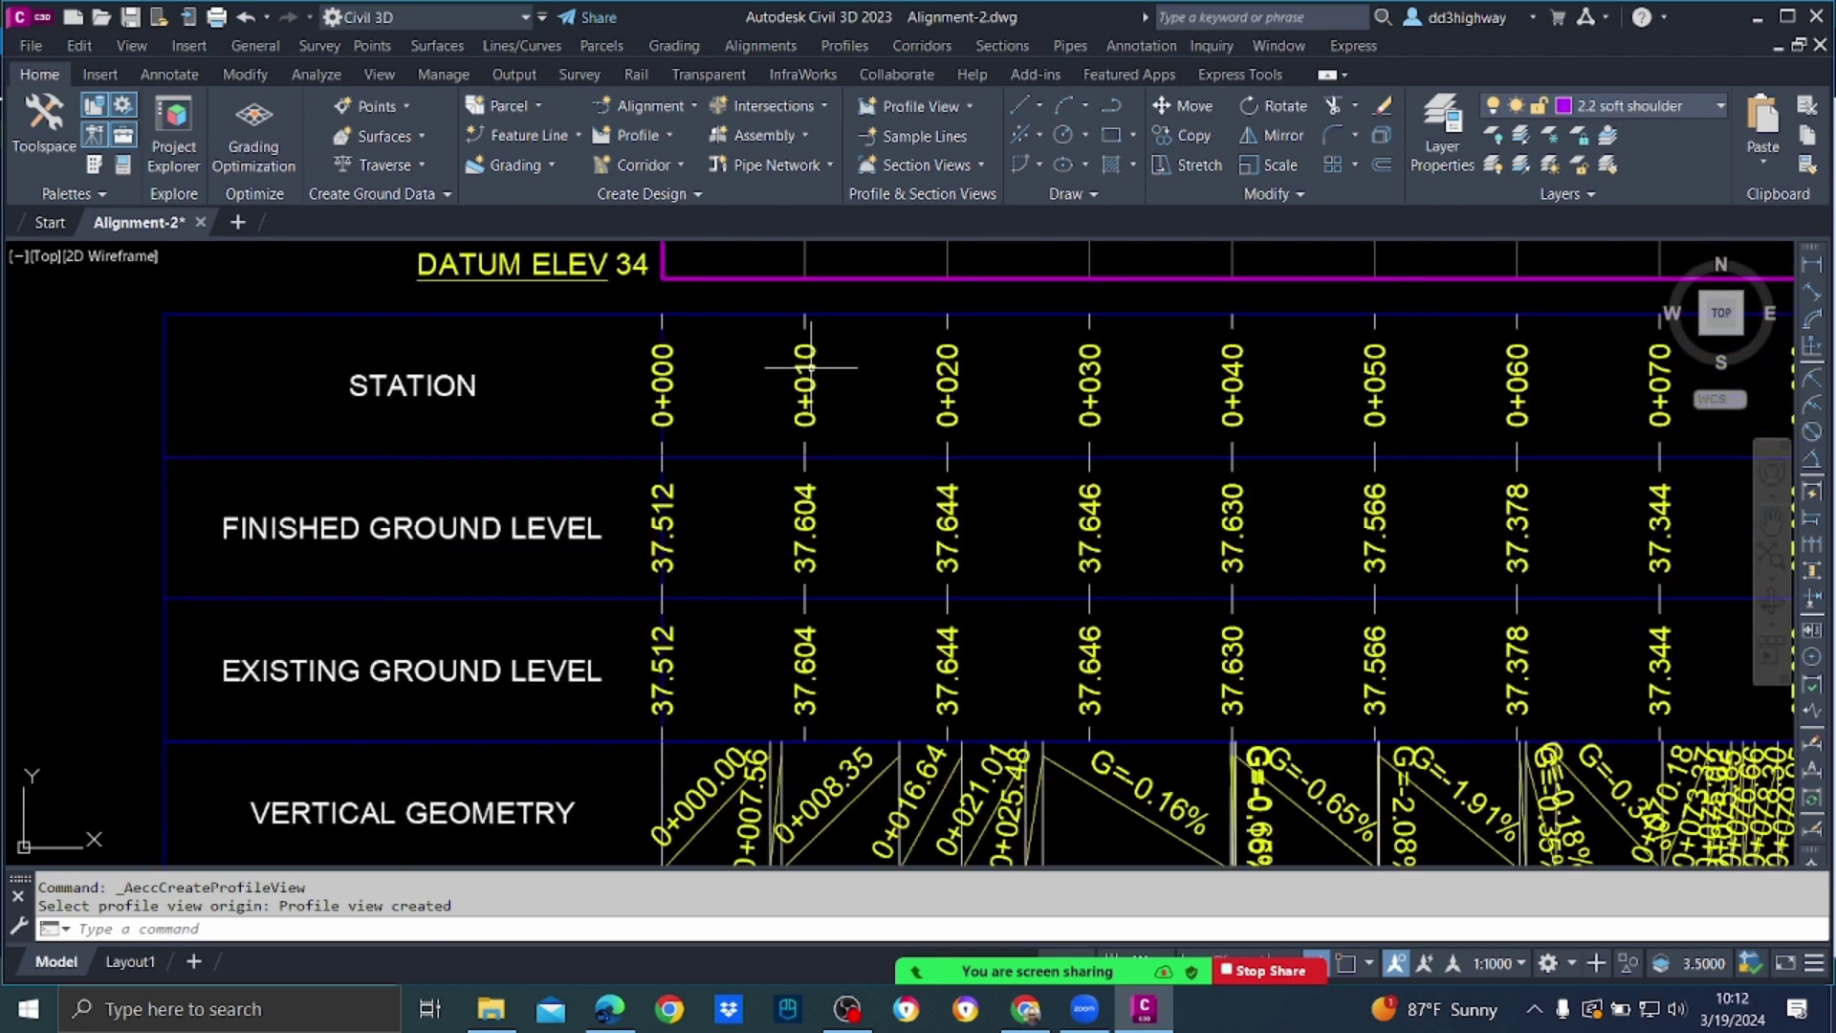
scroll(635, 389, "down", 4)
scroll(542, 473, "up", 2)
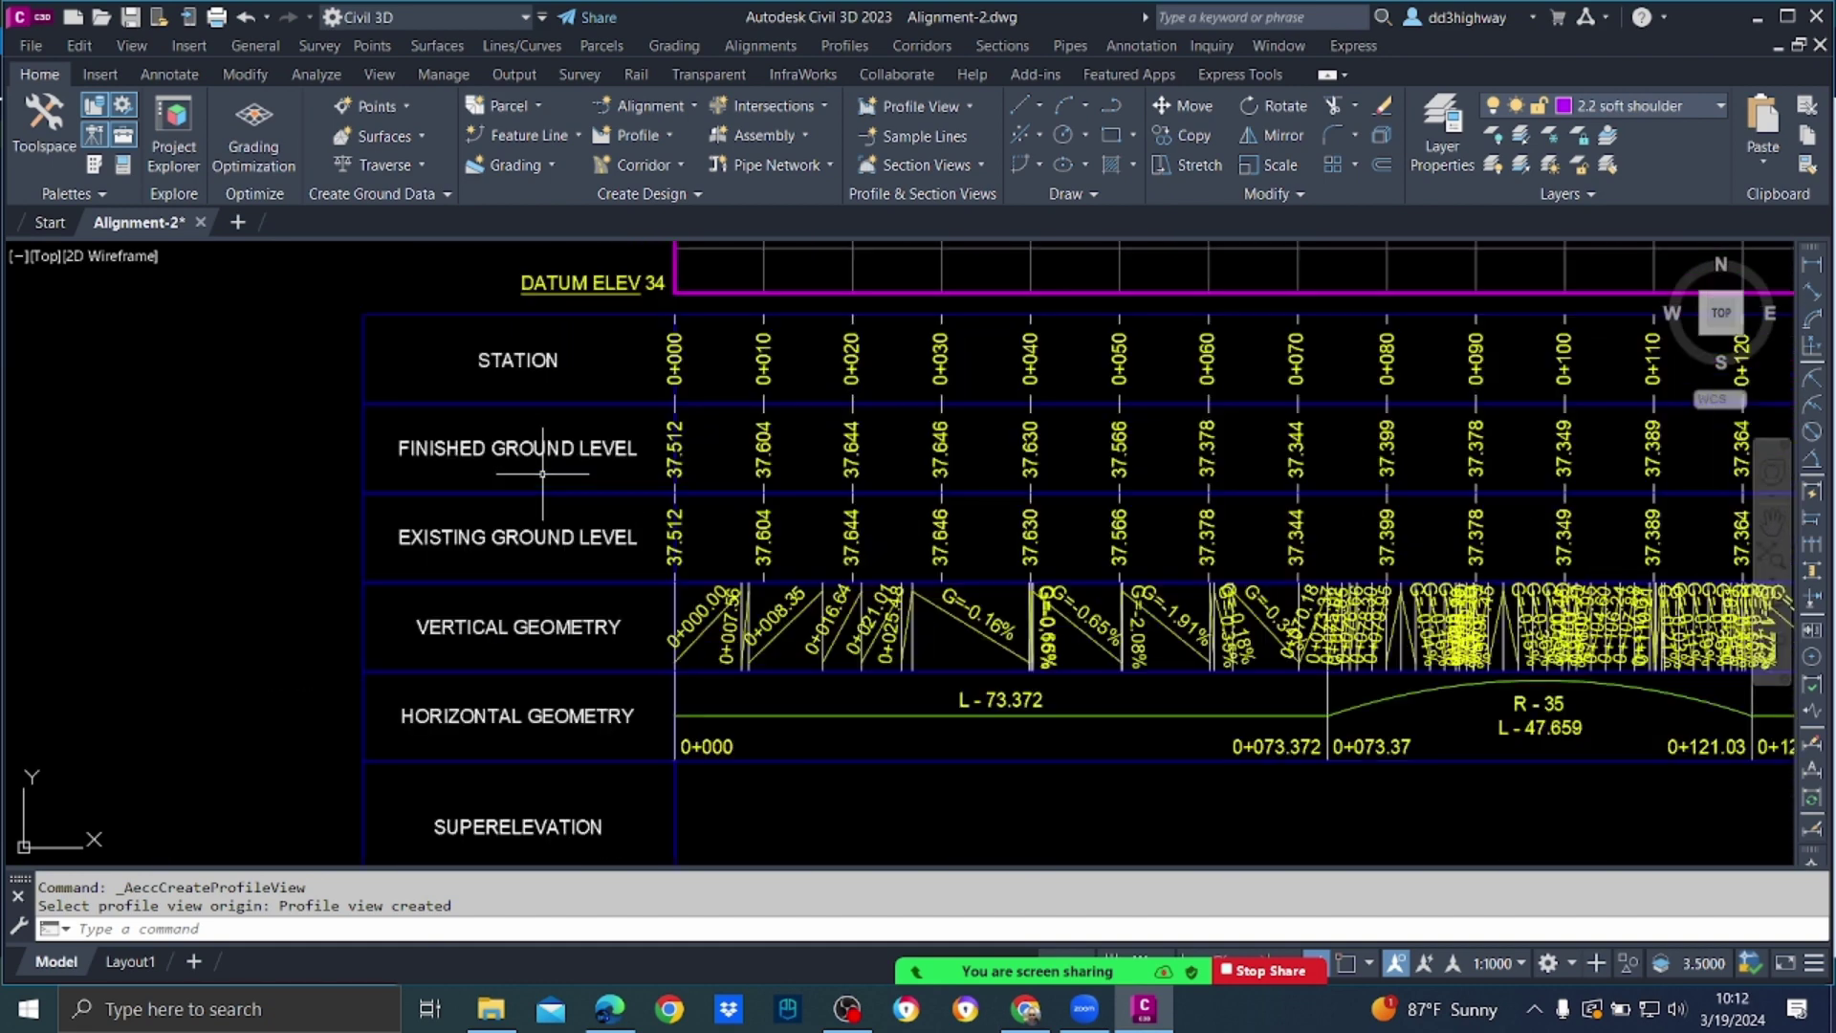
scroll(749, 463, "down", 2)
scroll(718, 471, "up", 4)
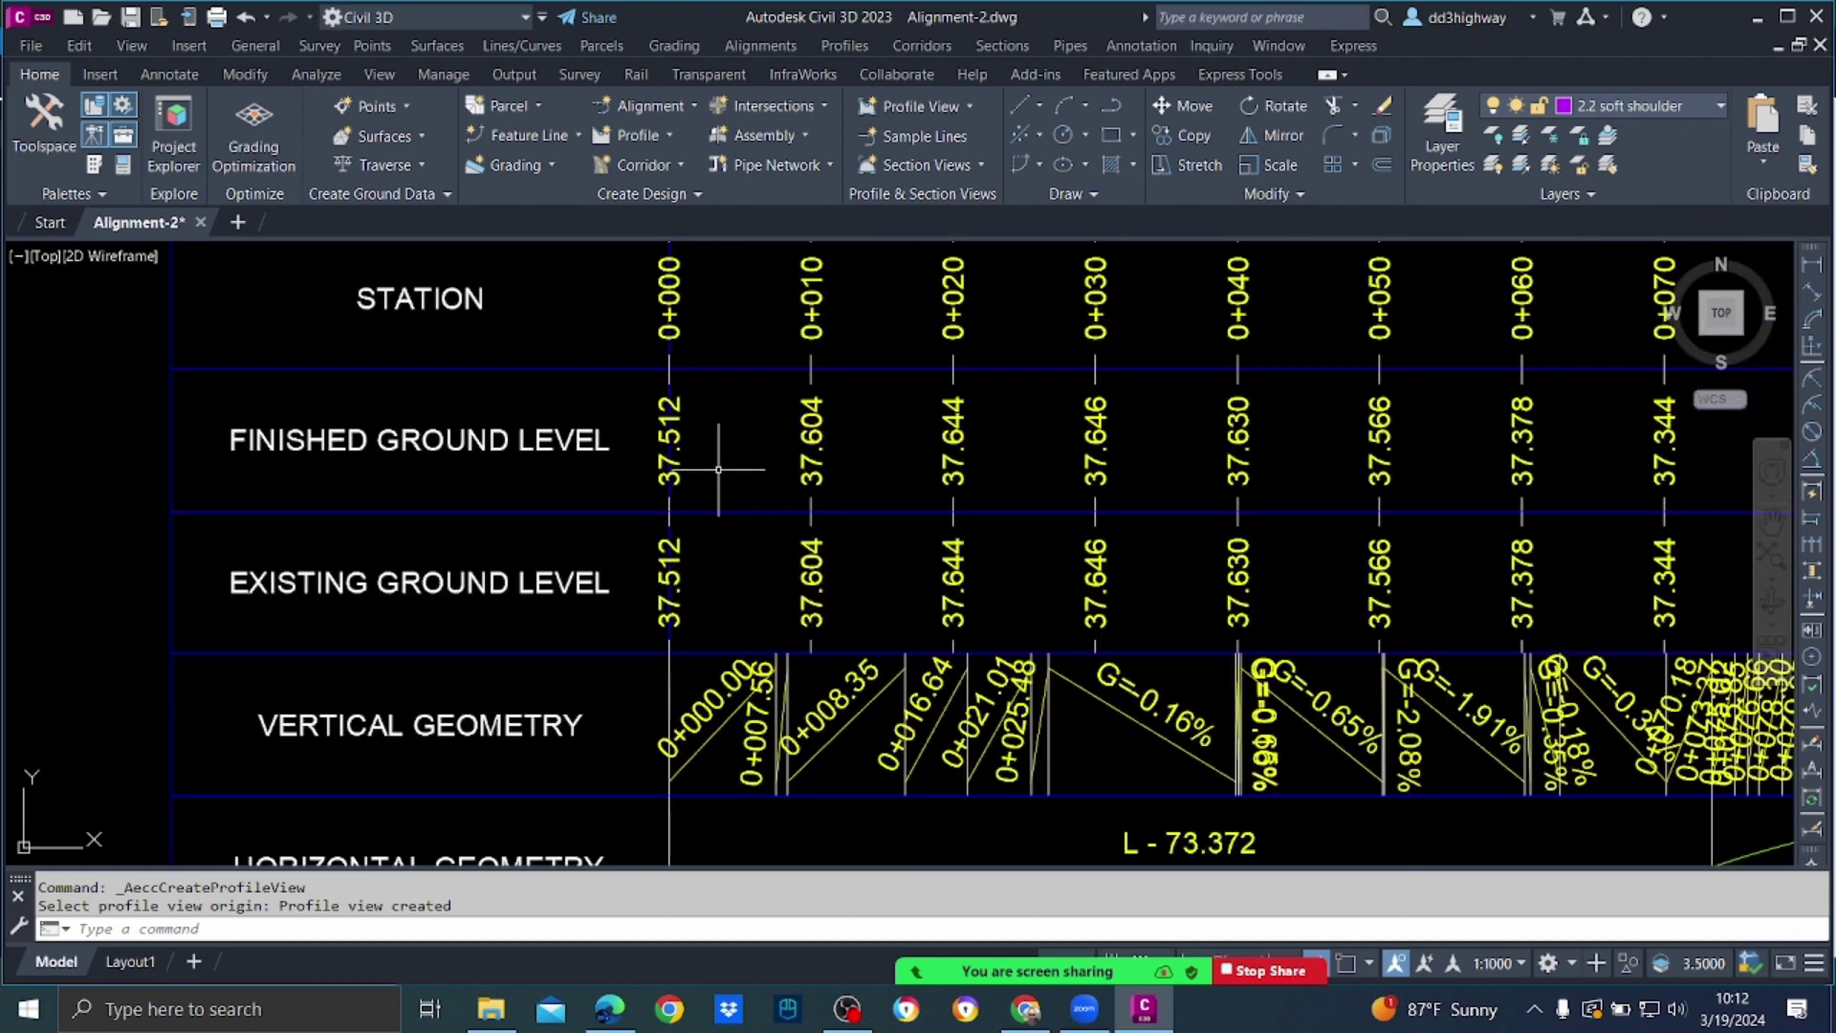
scroll(718, 470, "down", 2)
middle_click_drag(728, 457, 718, 540)
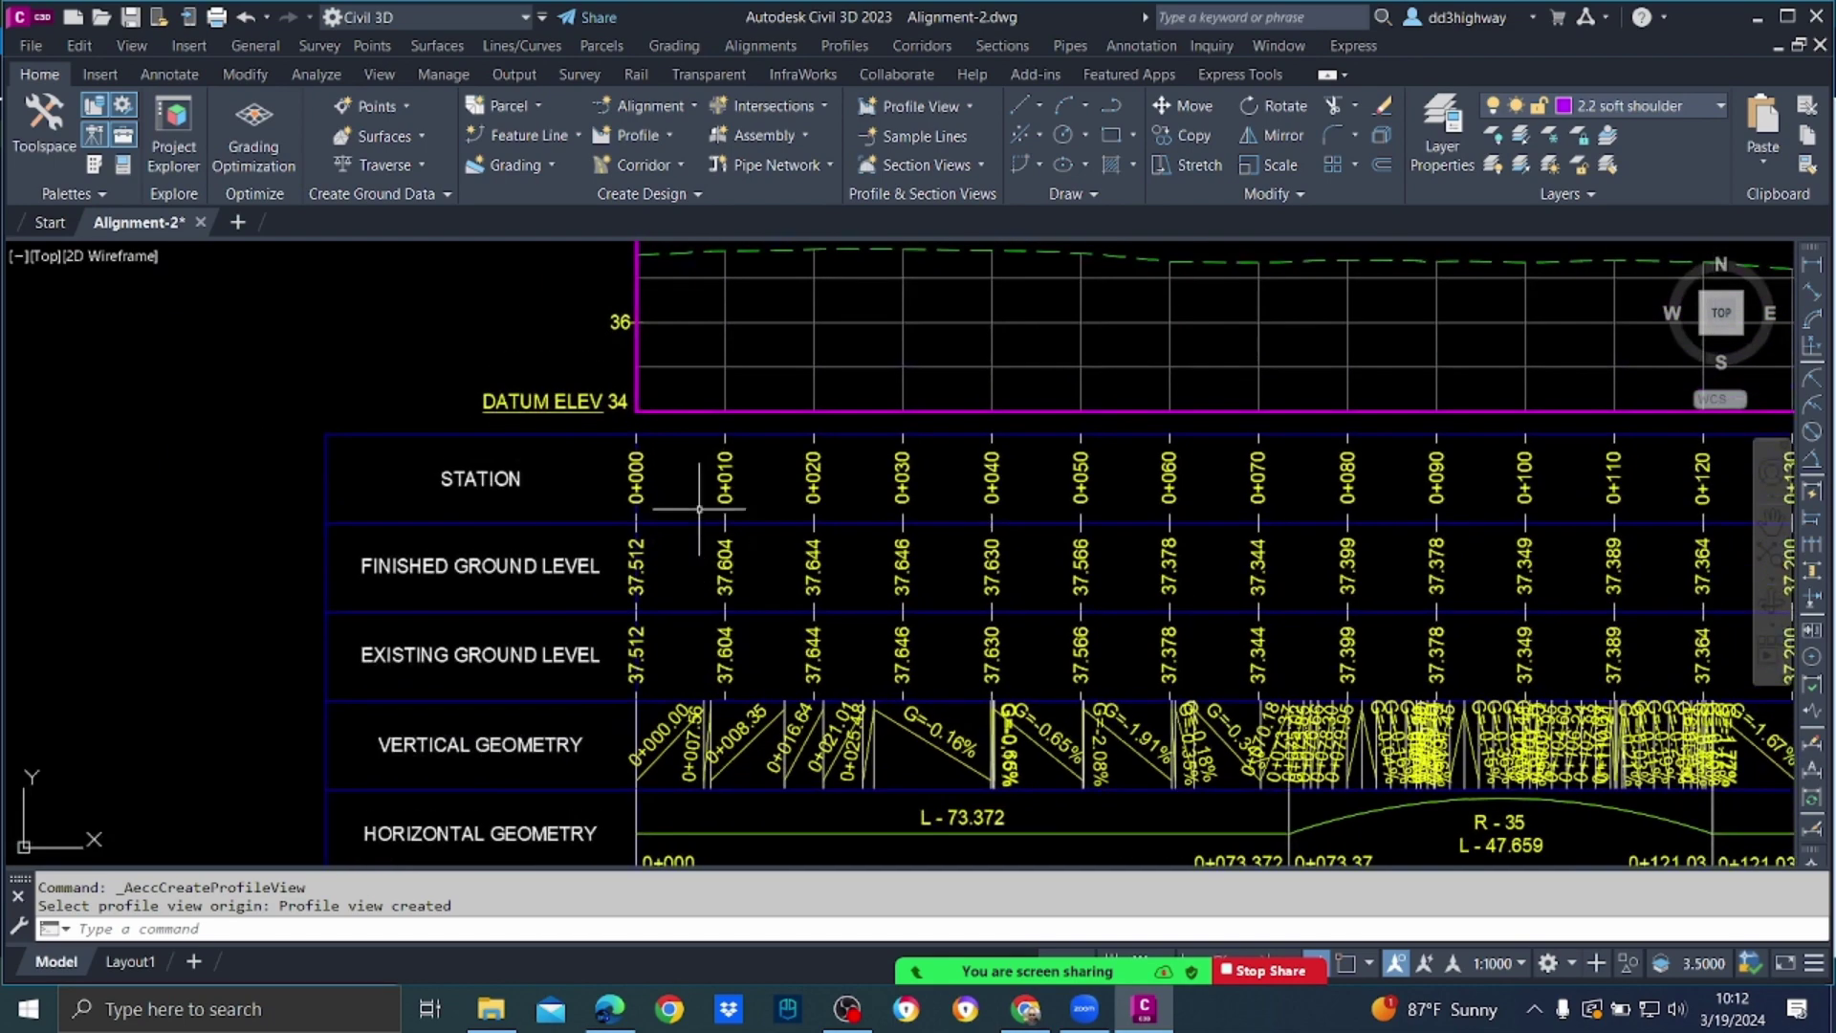
Step: Examine the finished ground level, existing ground level and vertical geometry bands along the start of the profile view
scroll(703, 478, "down", 3)
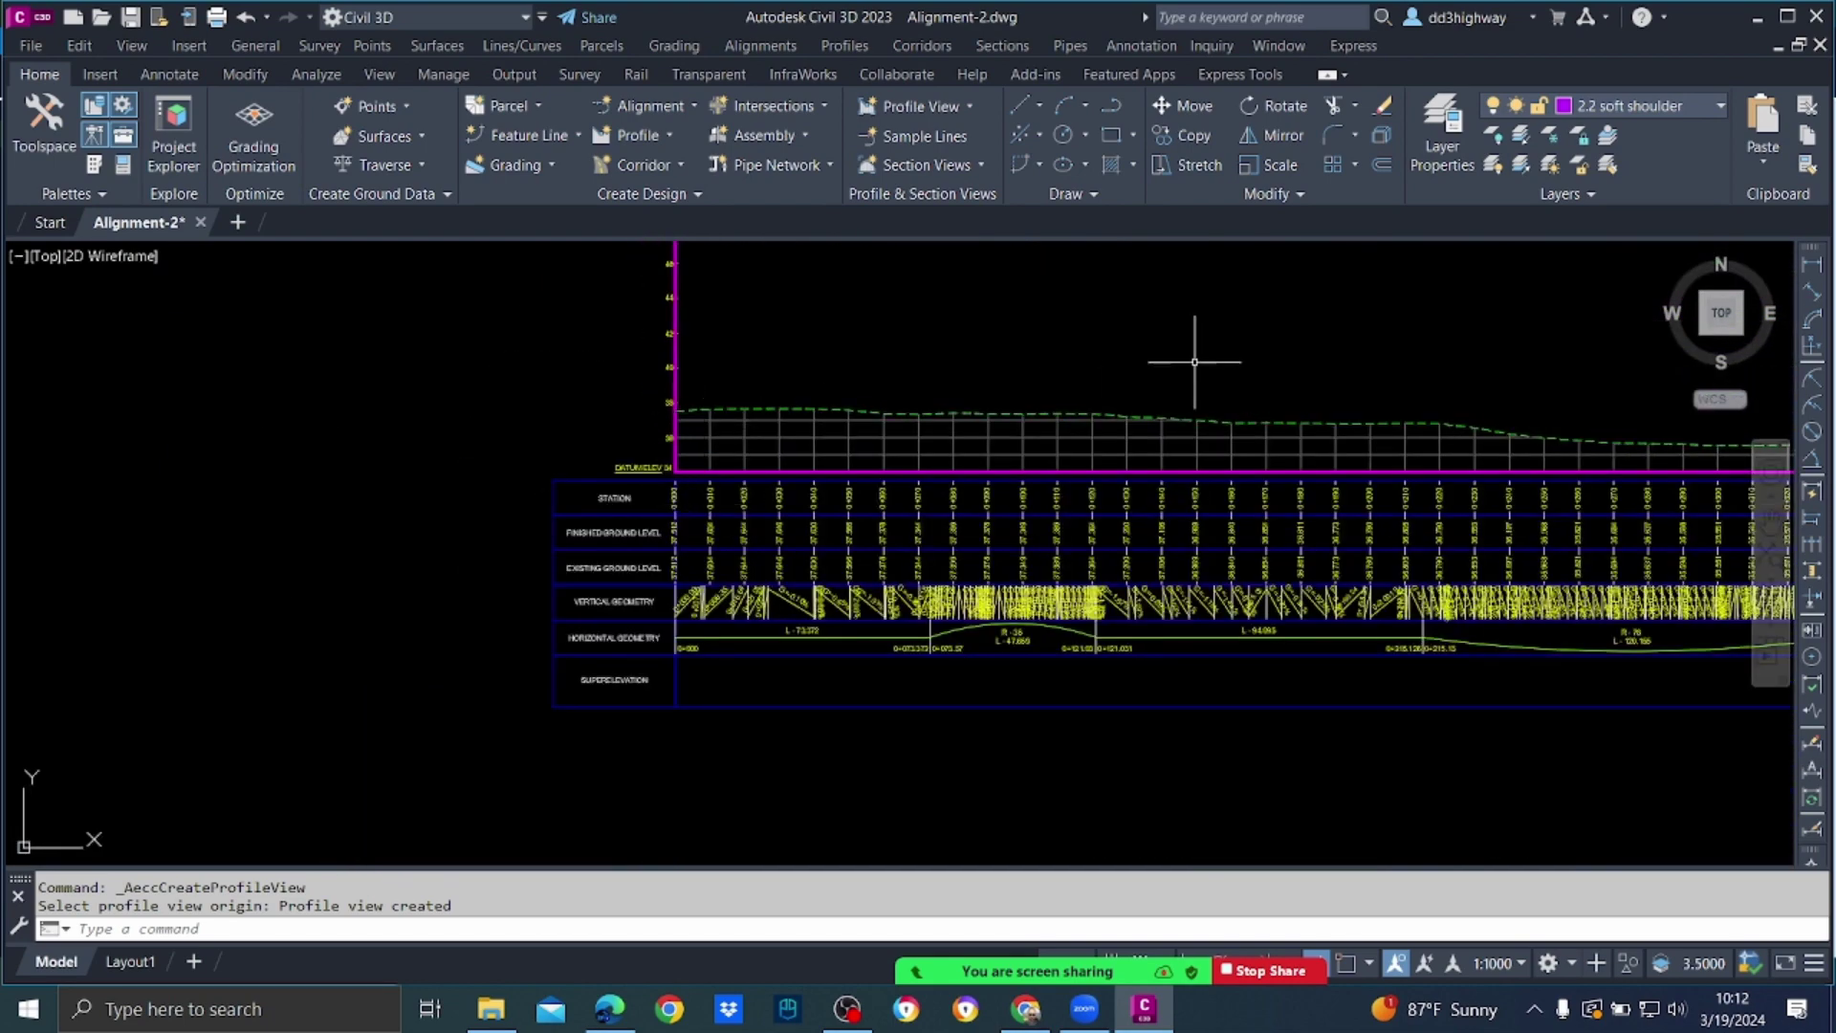
scroll(717, 564, "up", 6)
middle_click_drag(874, 367, 731, 573)
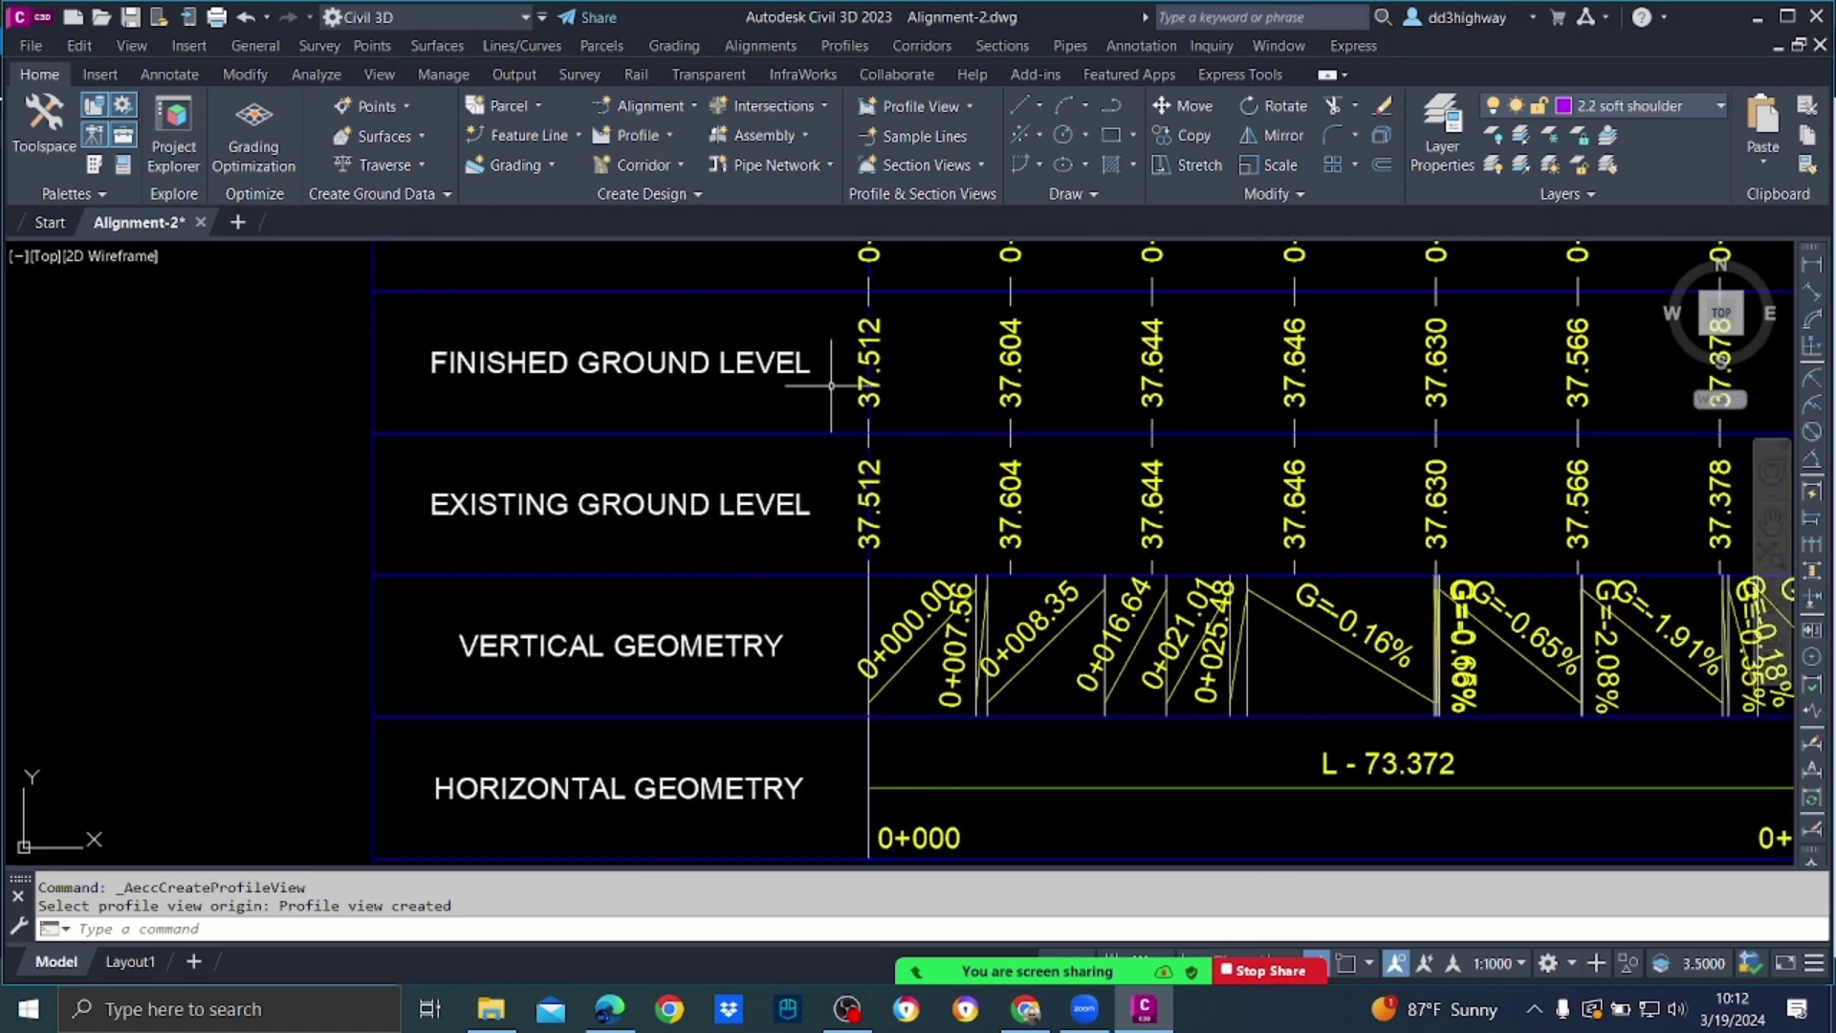
scroll(841, 431, "down", 4)
scroll(1078, 506, "up", 2)
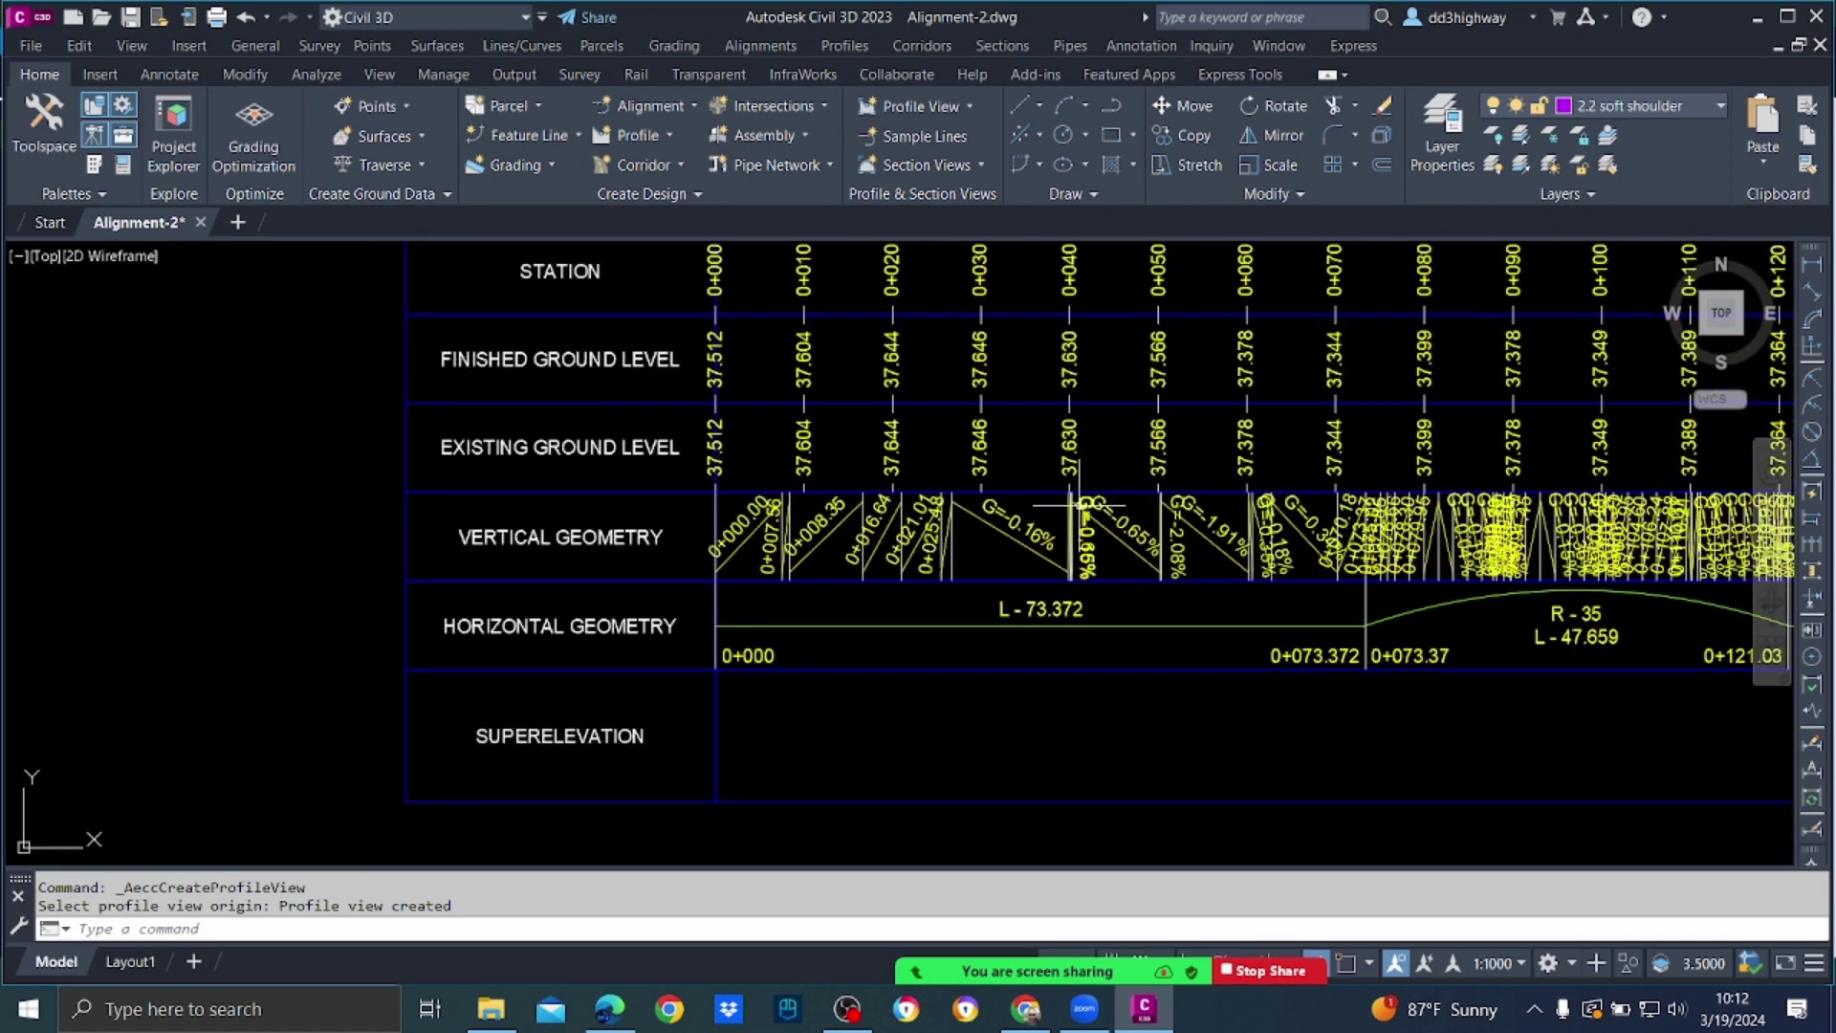
scroll(1031, 540, "down", 4)
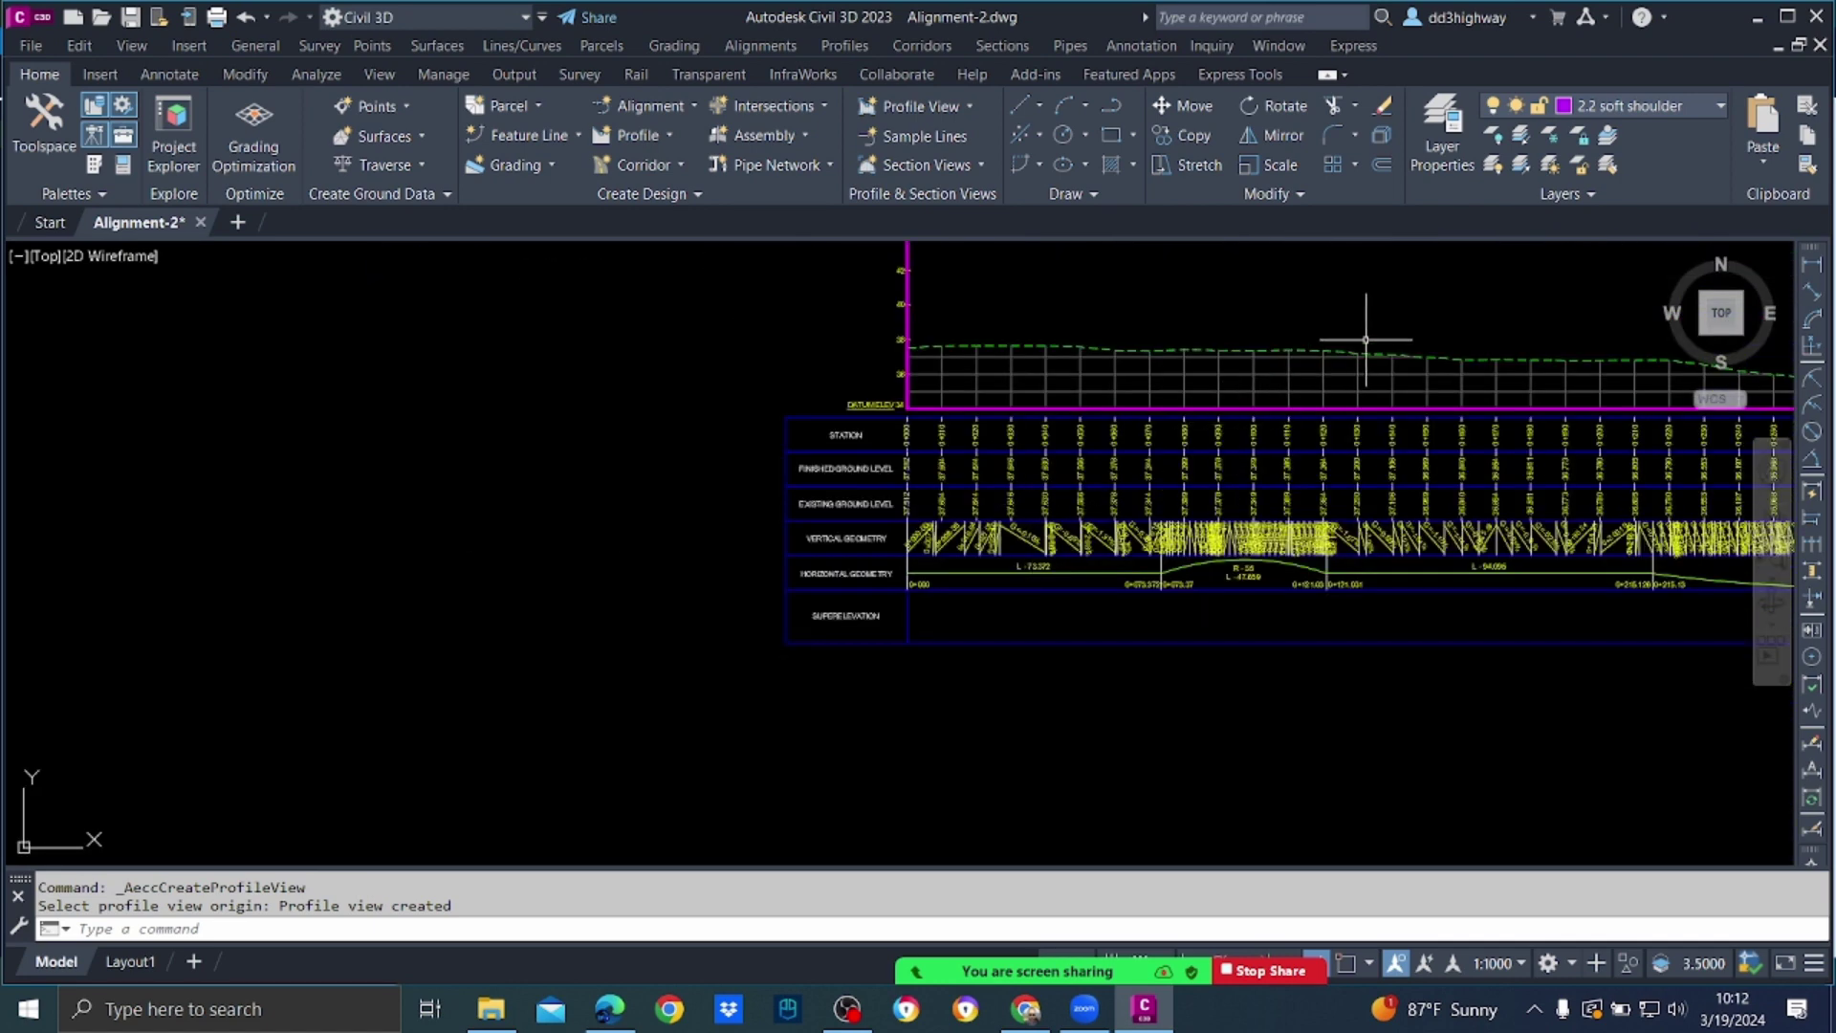
mouse_move(1558, 359)
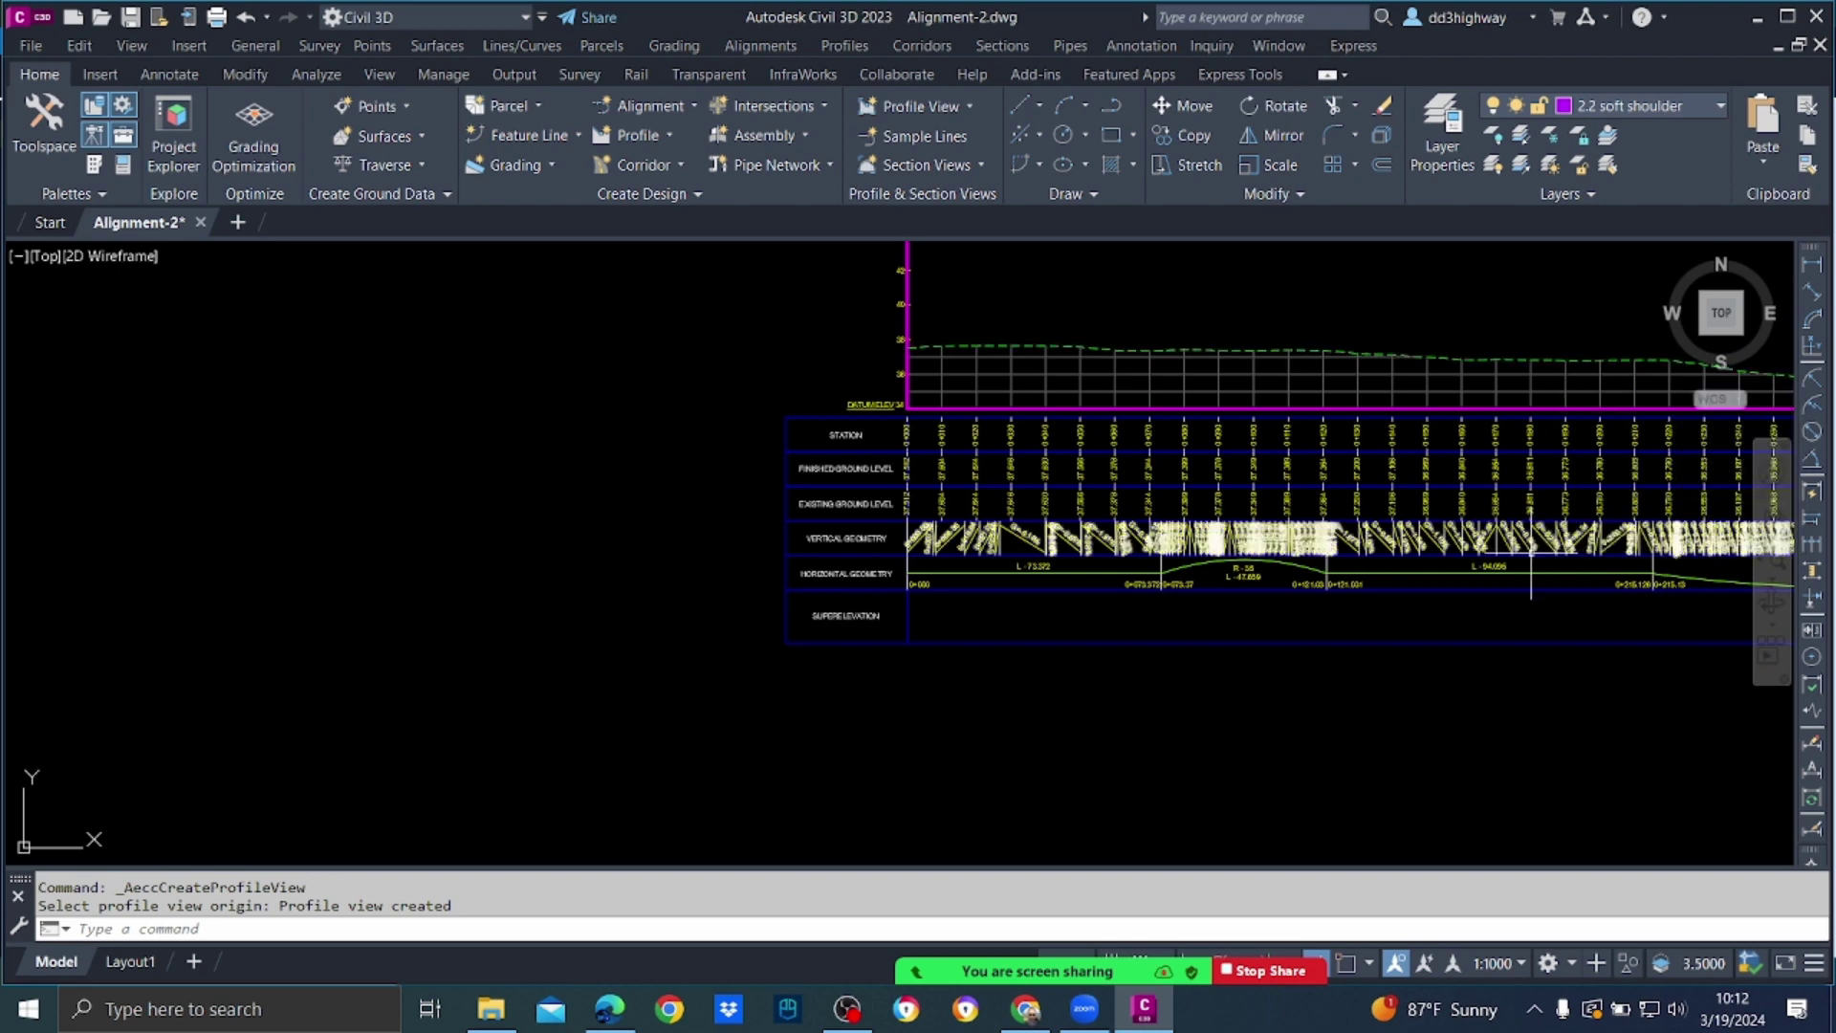
scroll(1539, 546, "up", 4)
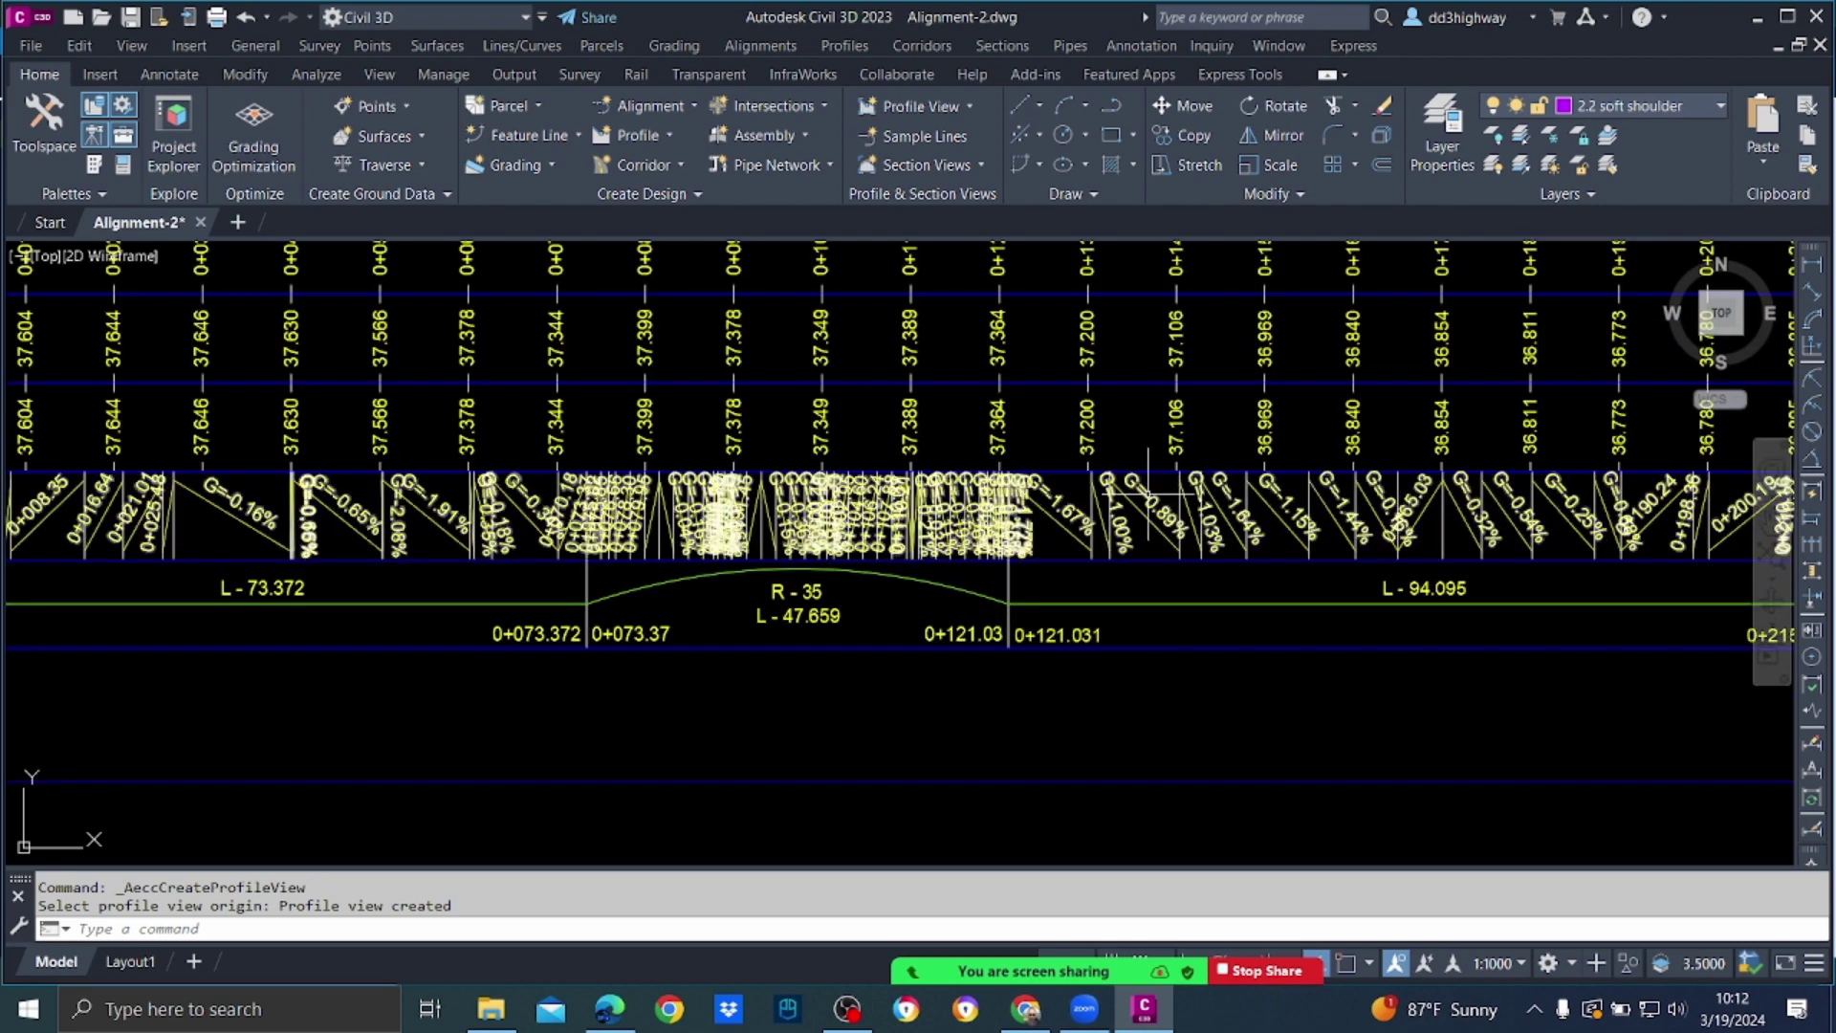
scroll(1153, 541, "down", 2)
scroll(483, 545, "up", 2)
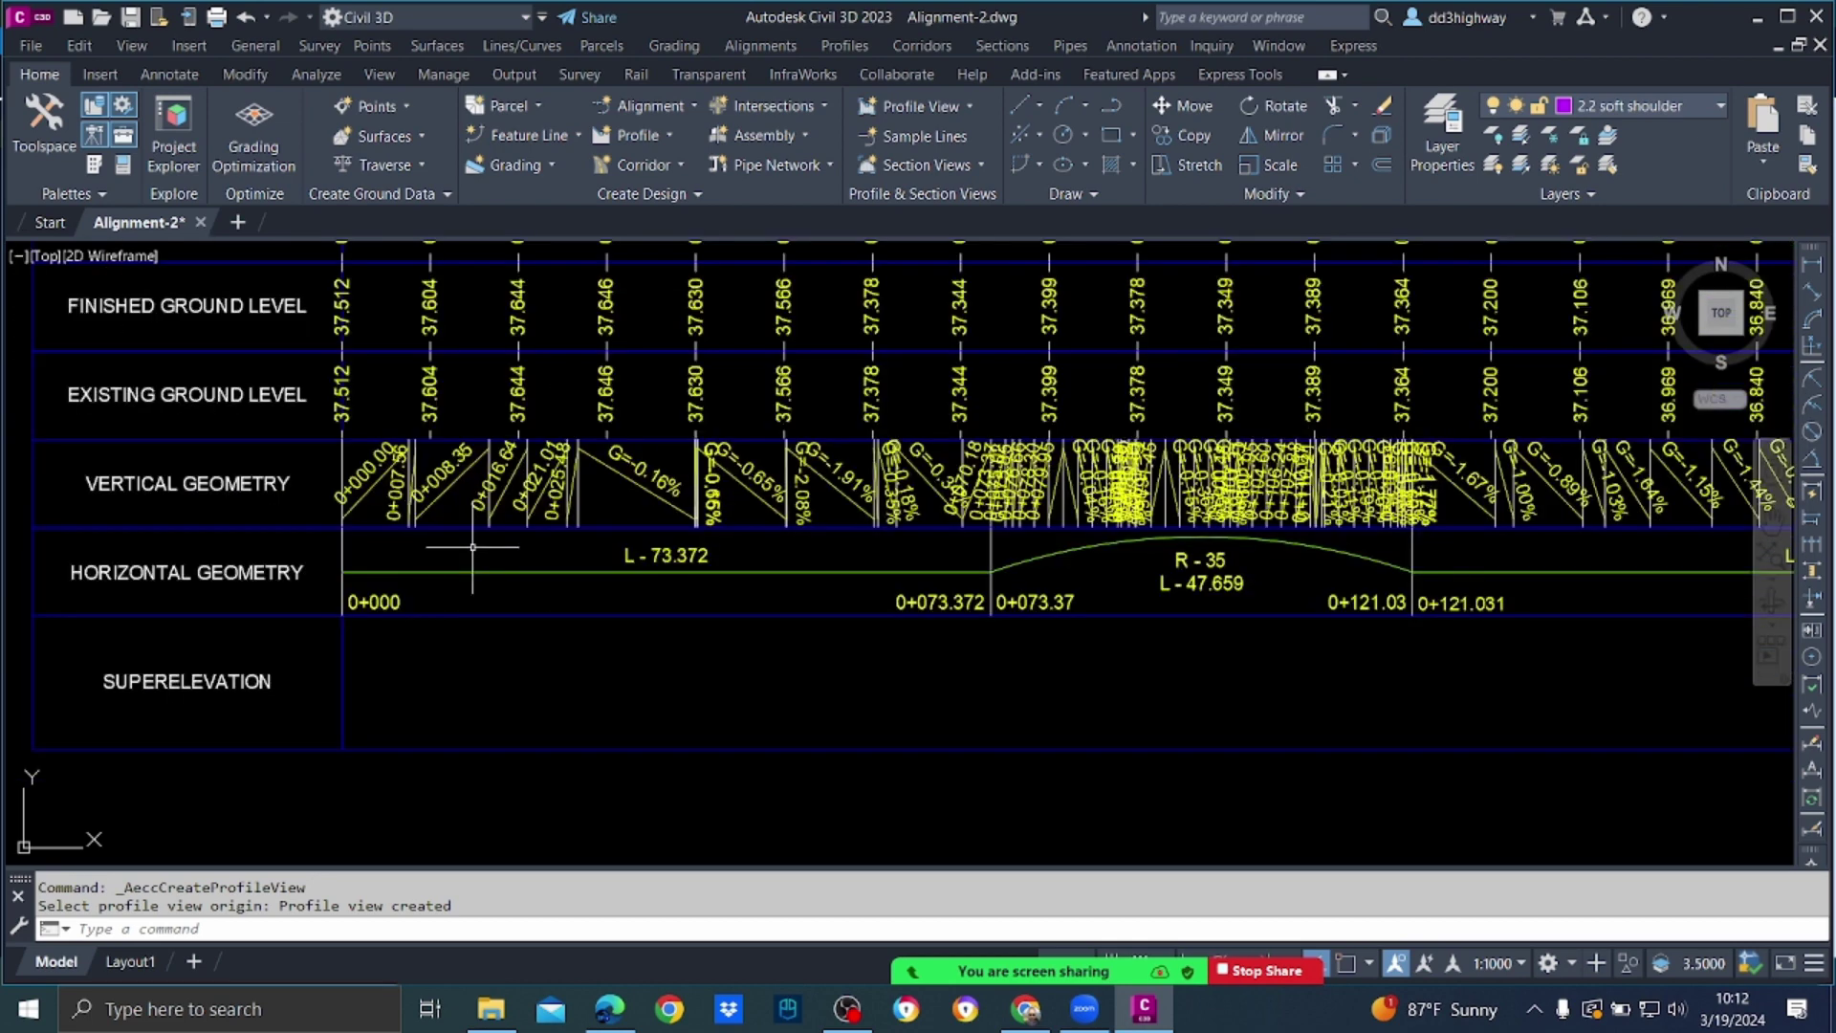
Step: Examine the horizontal geometry band's tangents and curves from station 0+000 through the R-78 curve
scroll(1173, 557, "down", 2)
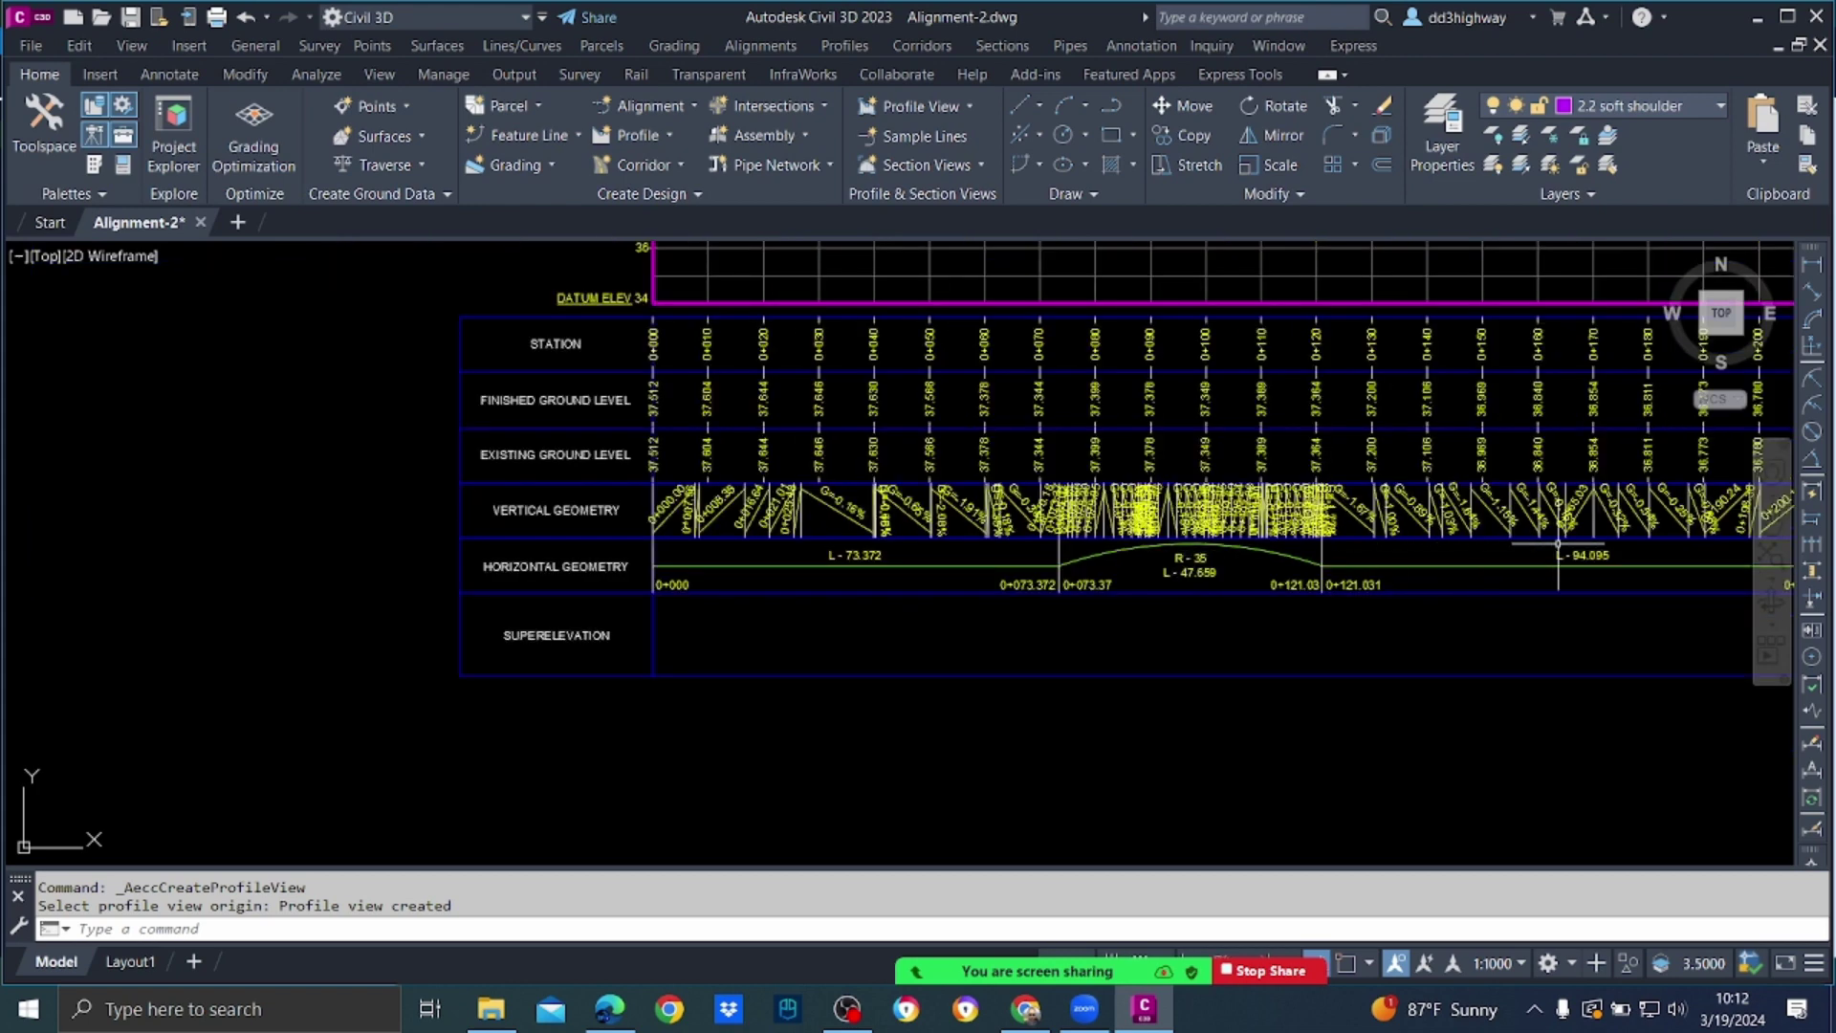
scroll(949, 563, "up", 3)
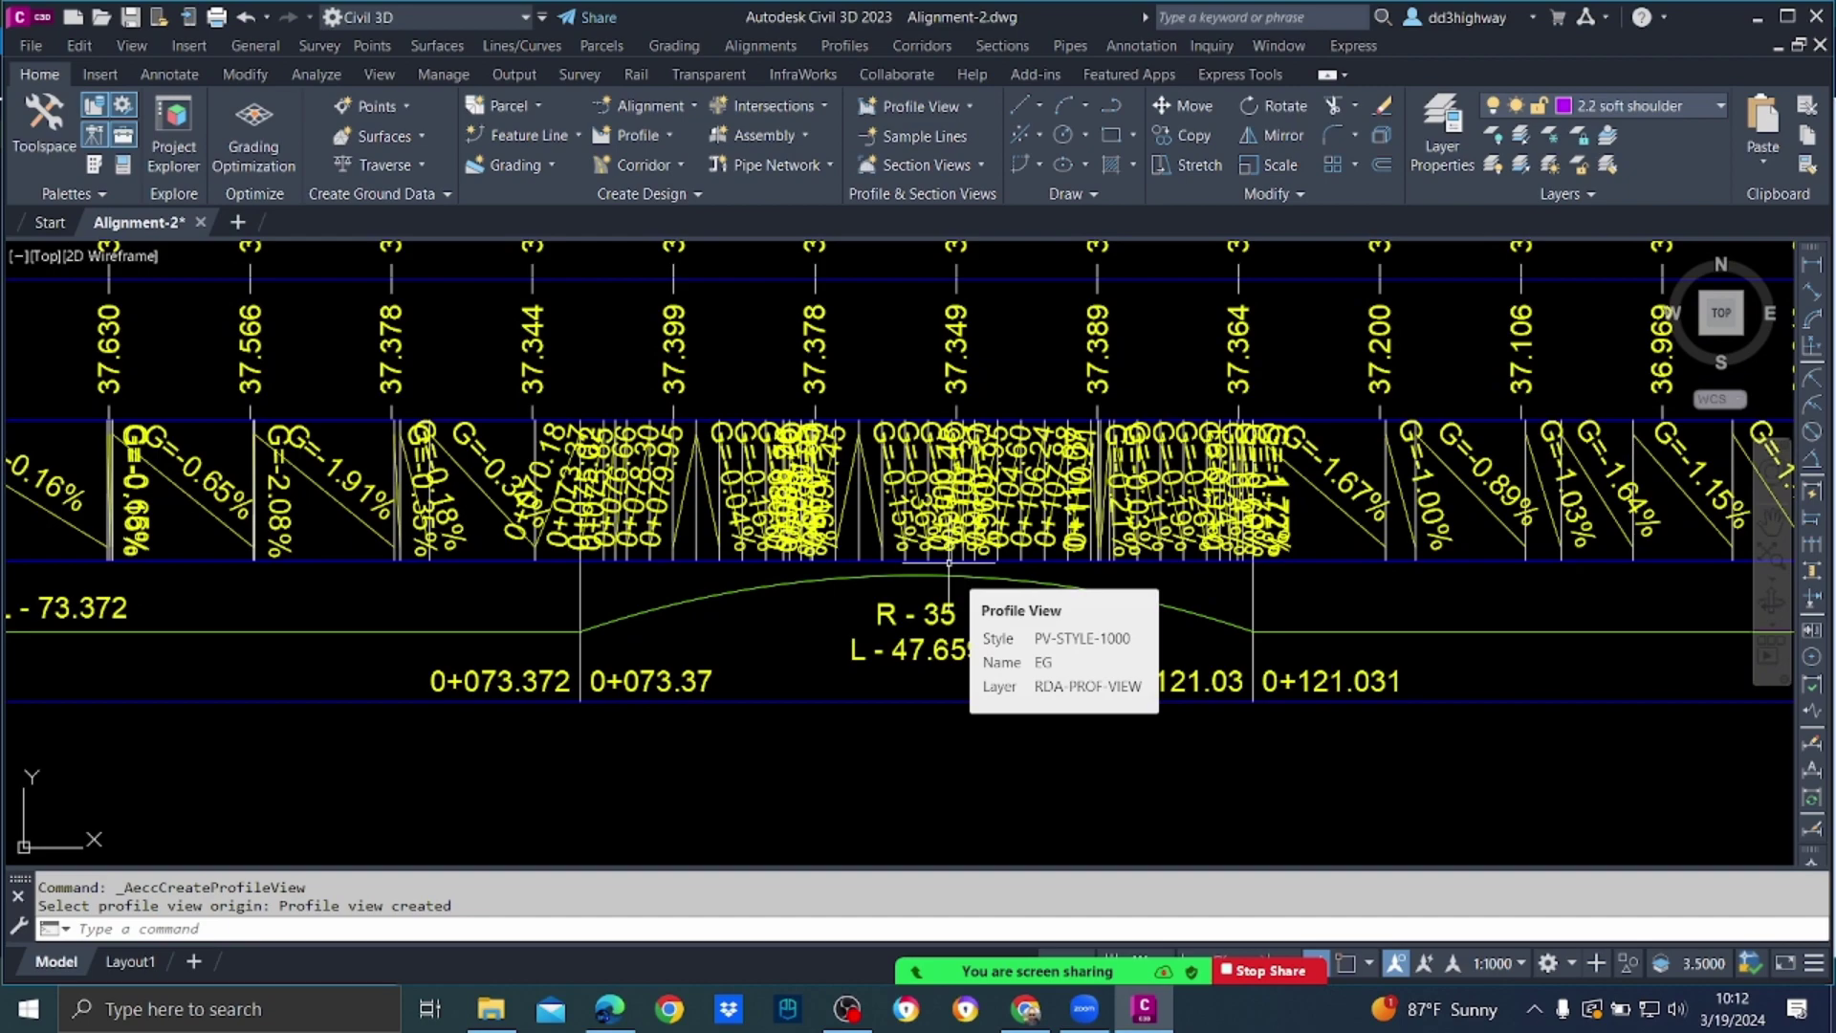
scroll(984, 578, "down", 3)
scroll(733, 616, "up", 2)
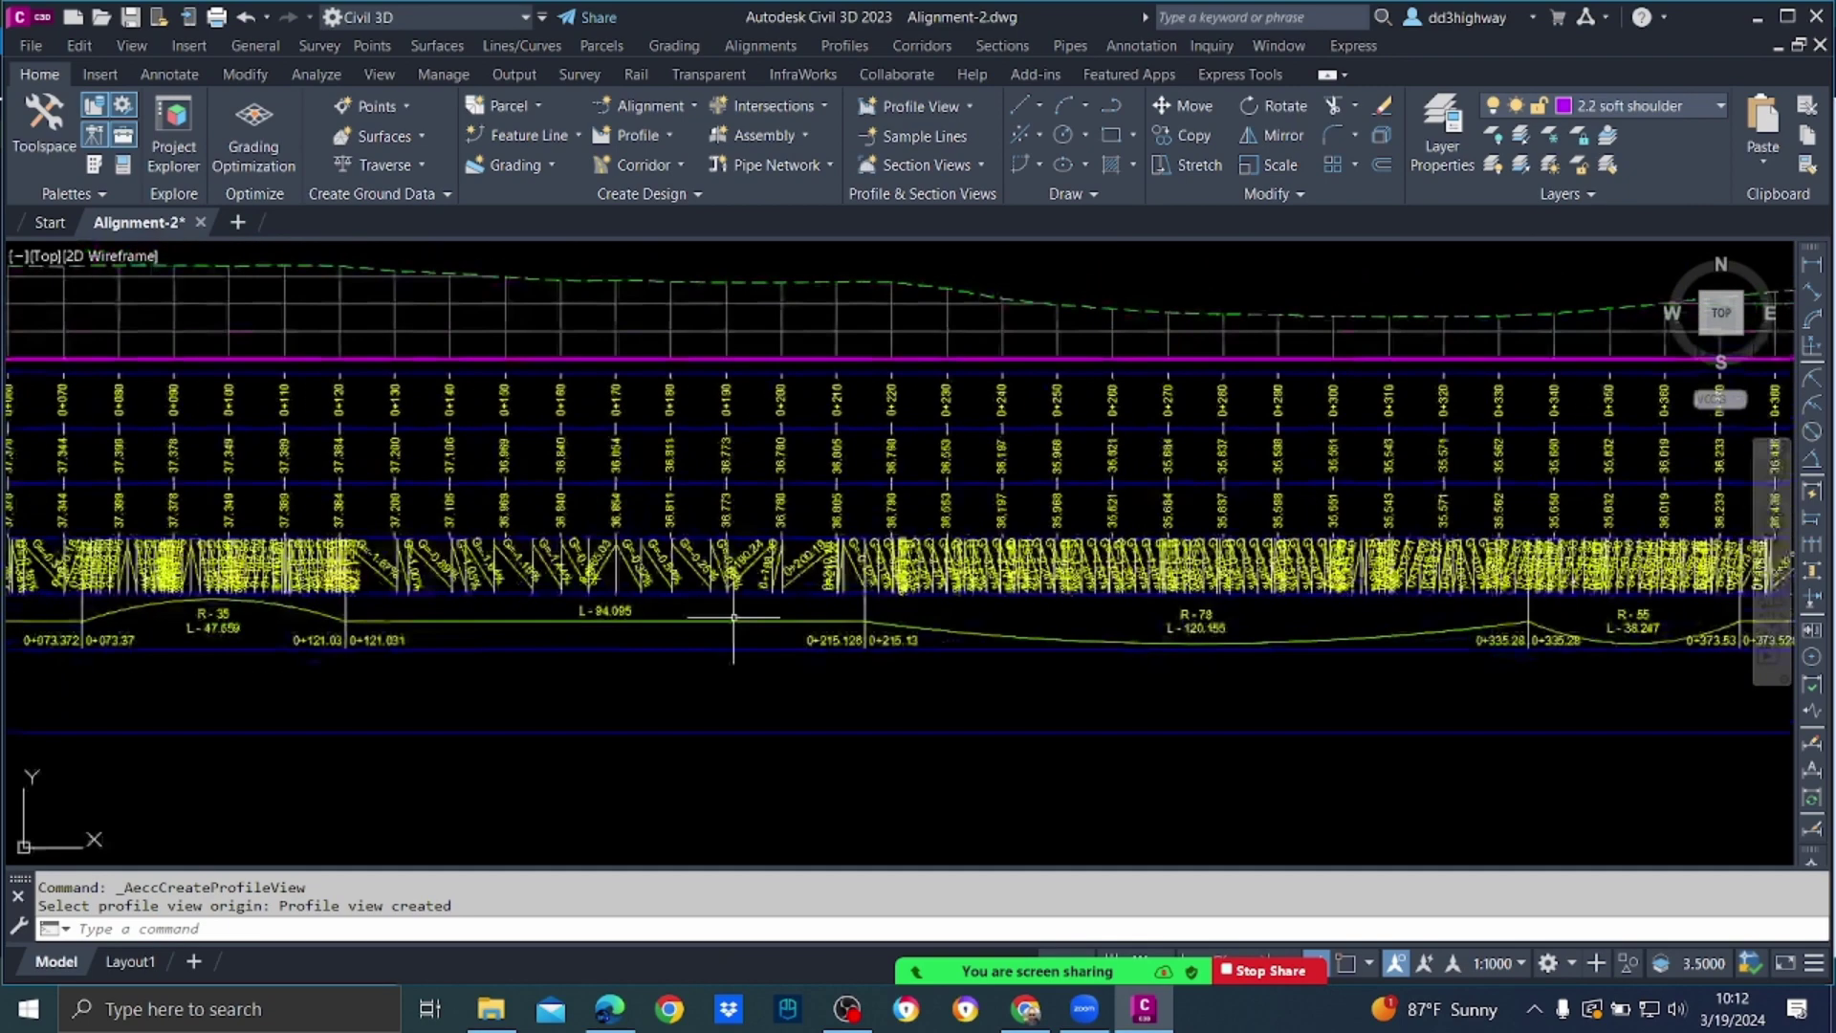
scroll(734, 617, "up", 3)
scroll(656, 635, "down", 2)
scroll(1272, 586, "up", 2)
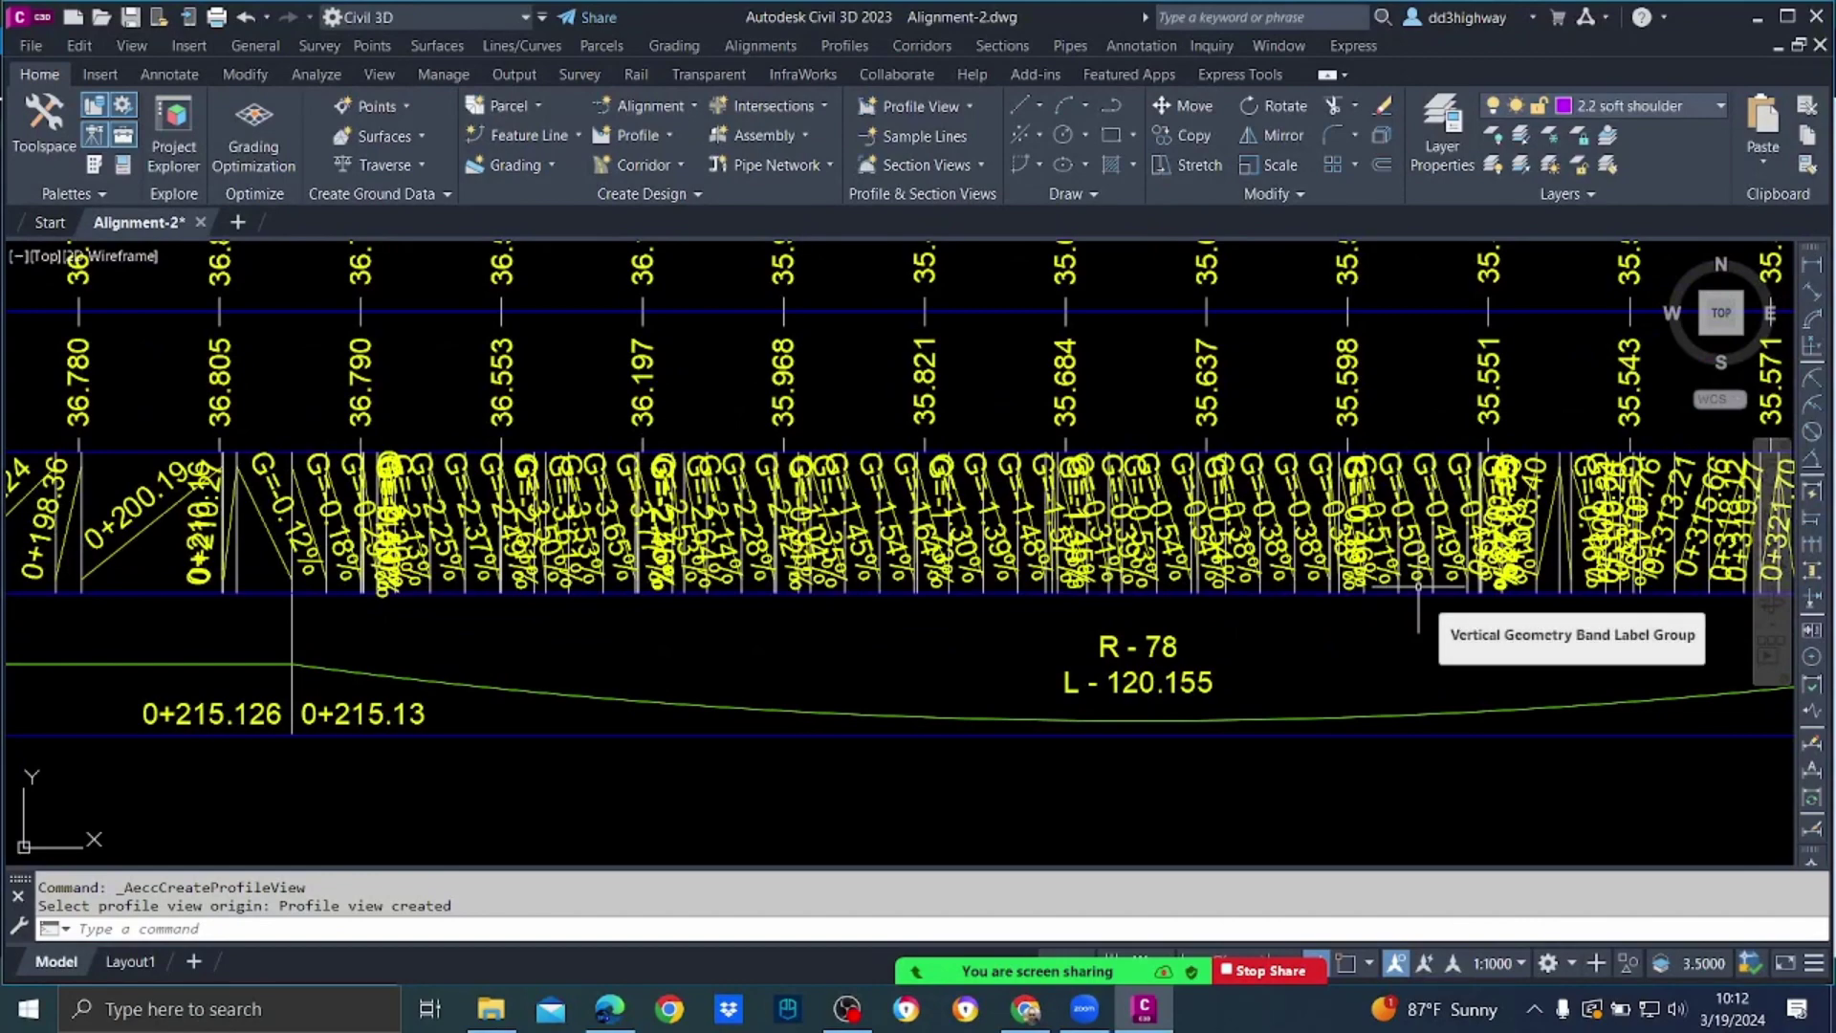
scroll(1418, 586, "down", 4)
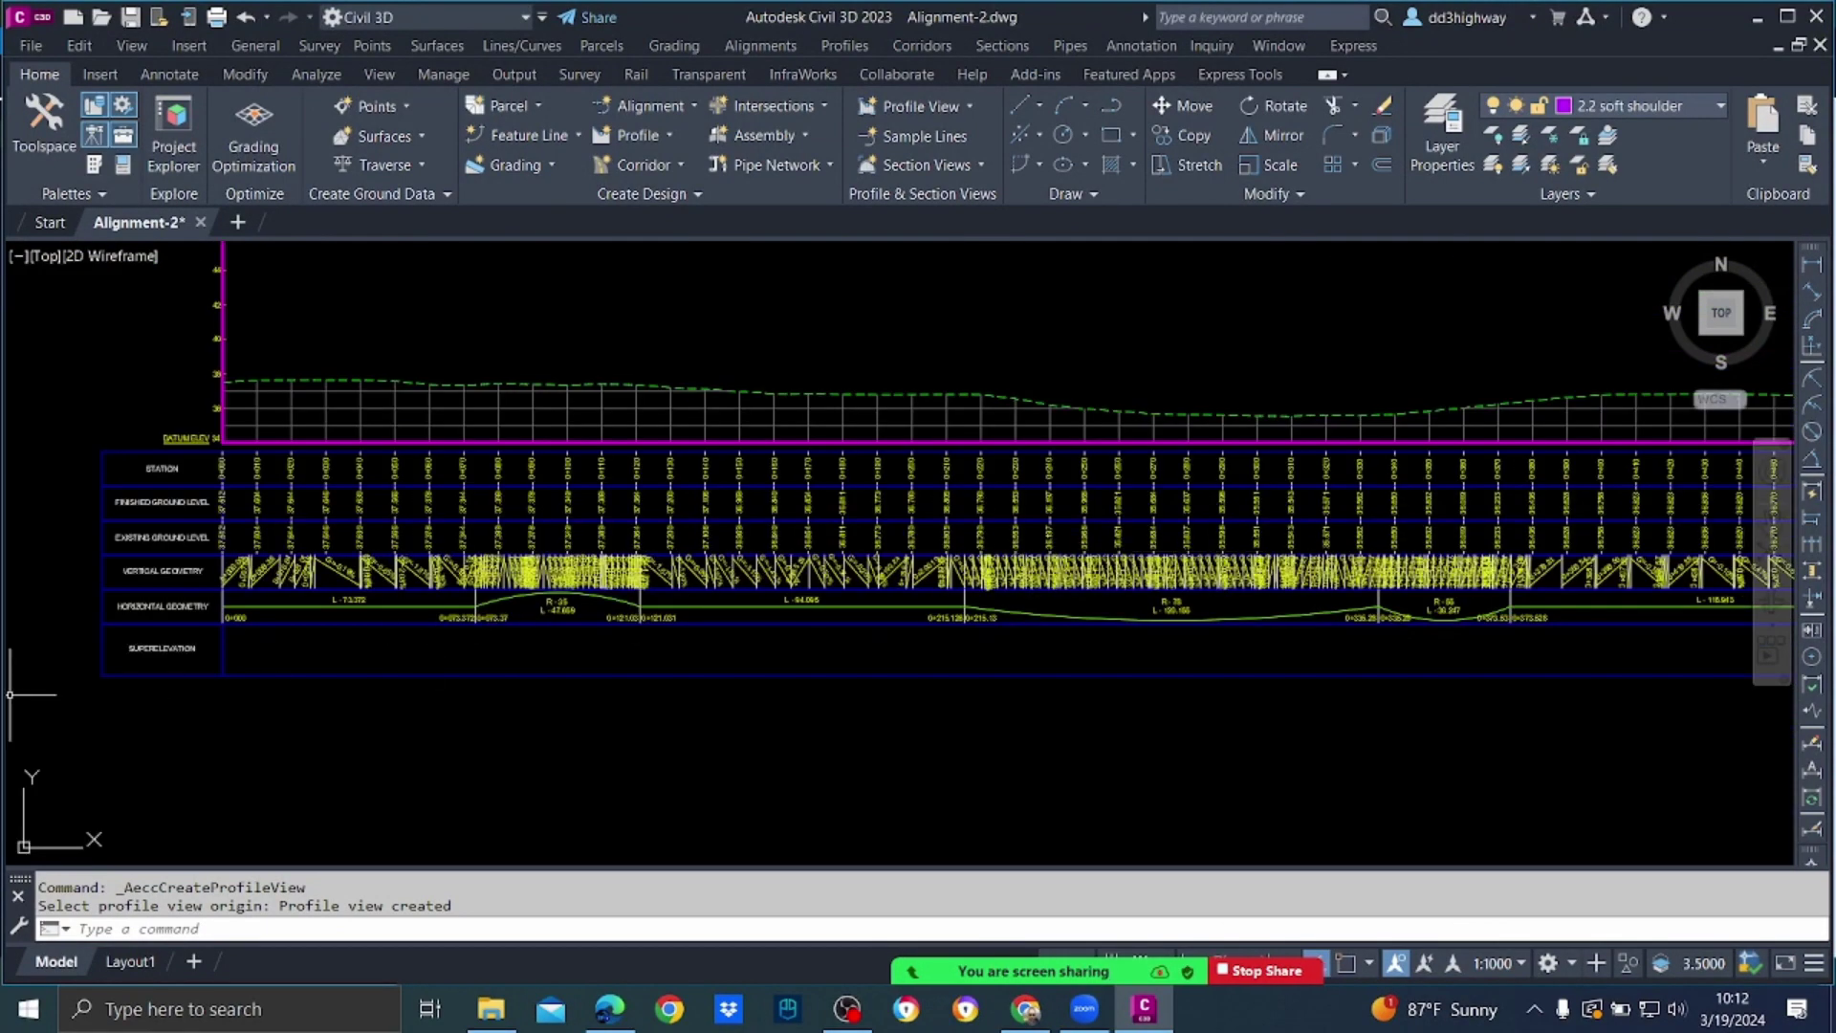
Step: Examine the superelevation band, and the grid between the datum line and the existing ground profile at the start
scroll(197, 635, "up", 5)
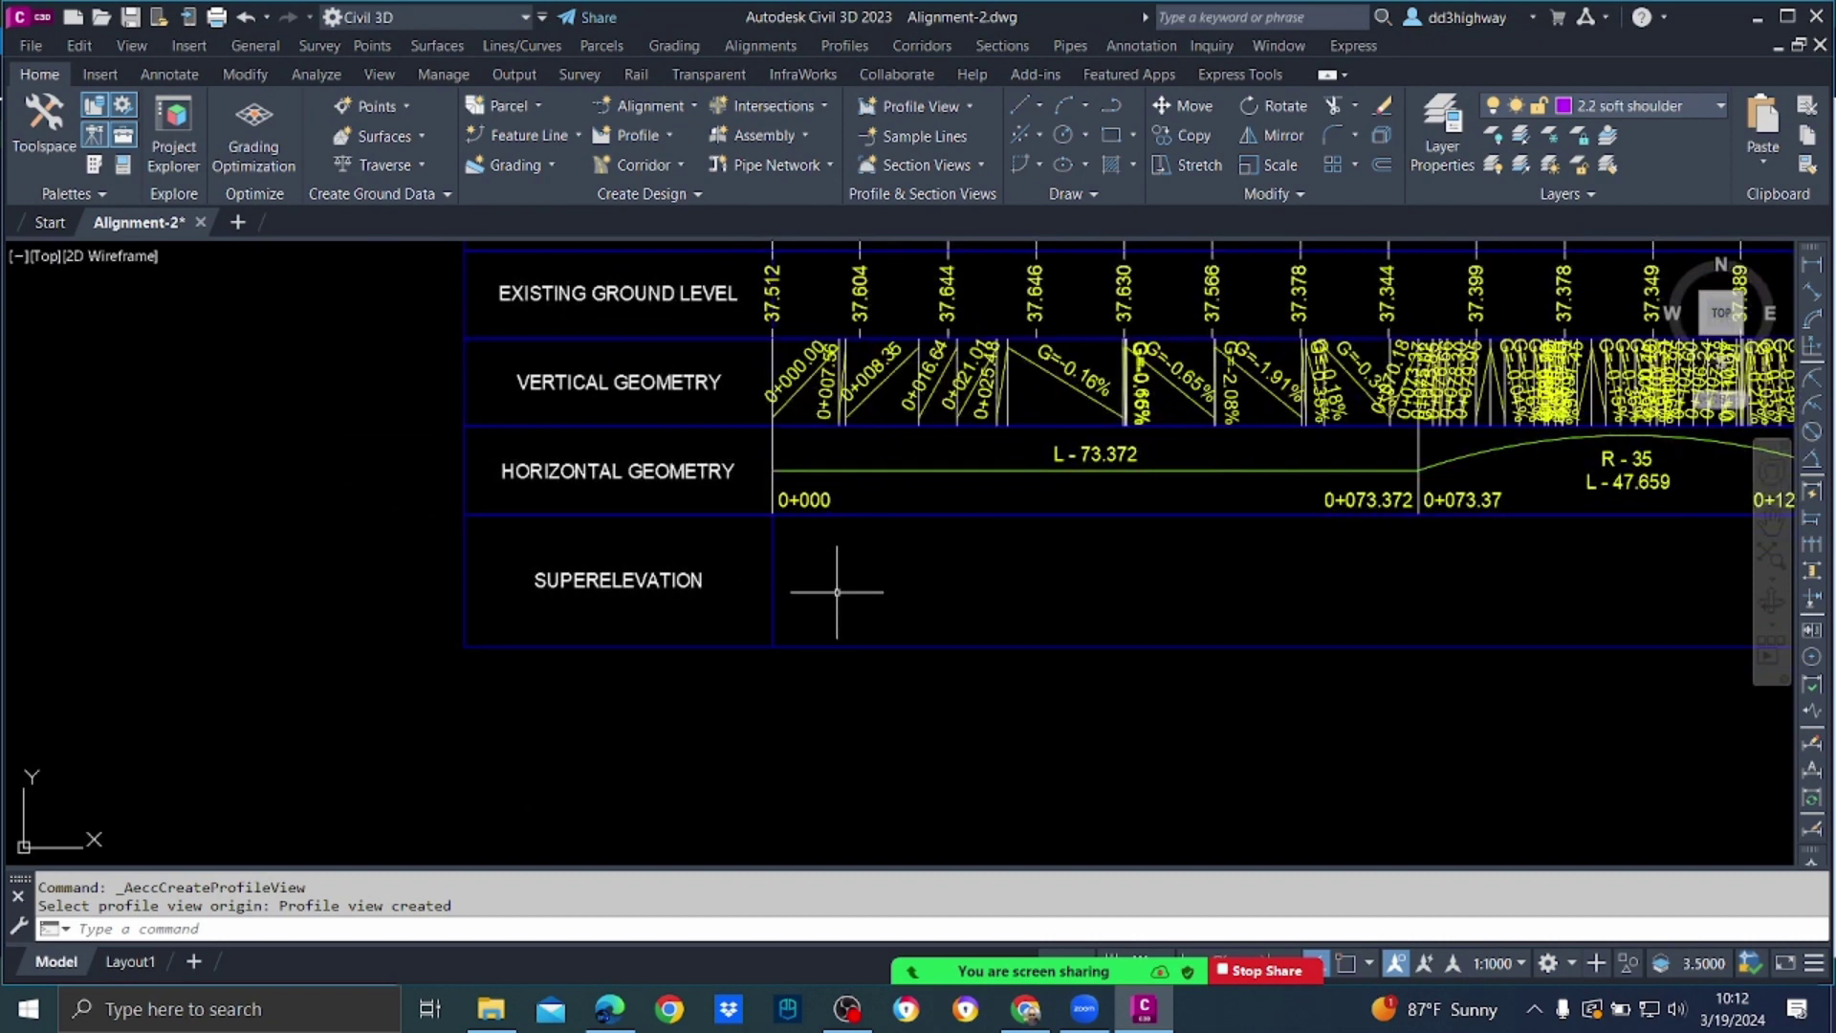
scroll(839, 589, "down", 5)
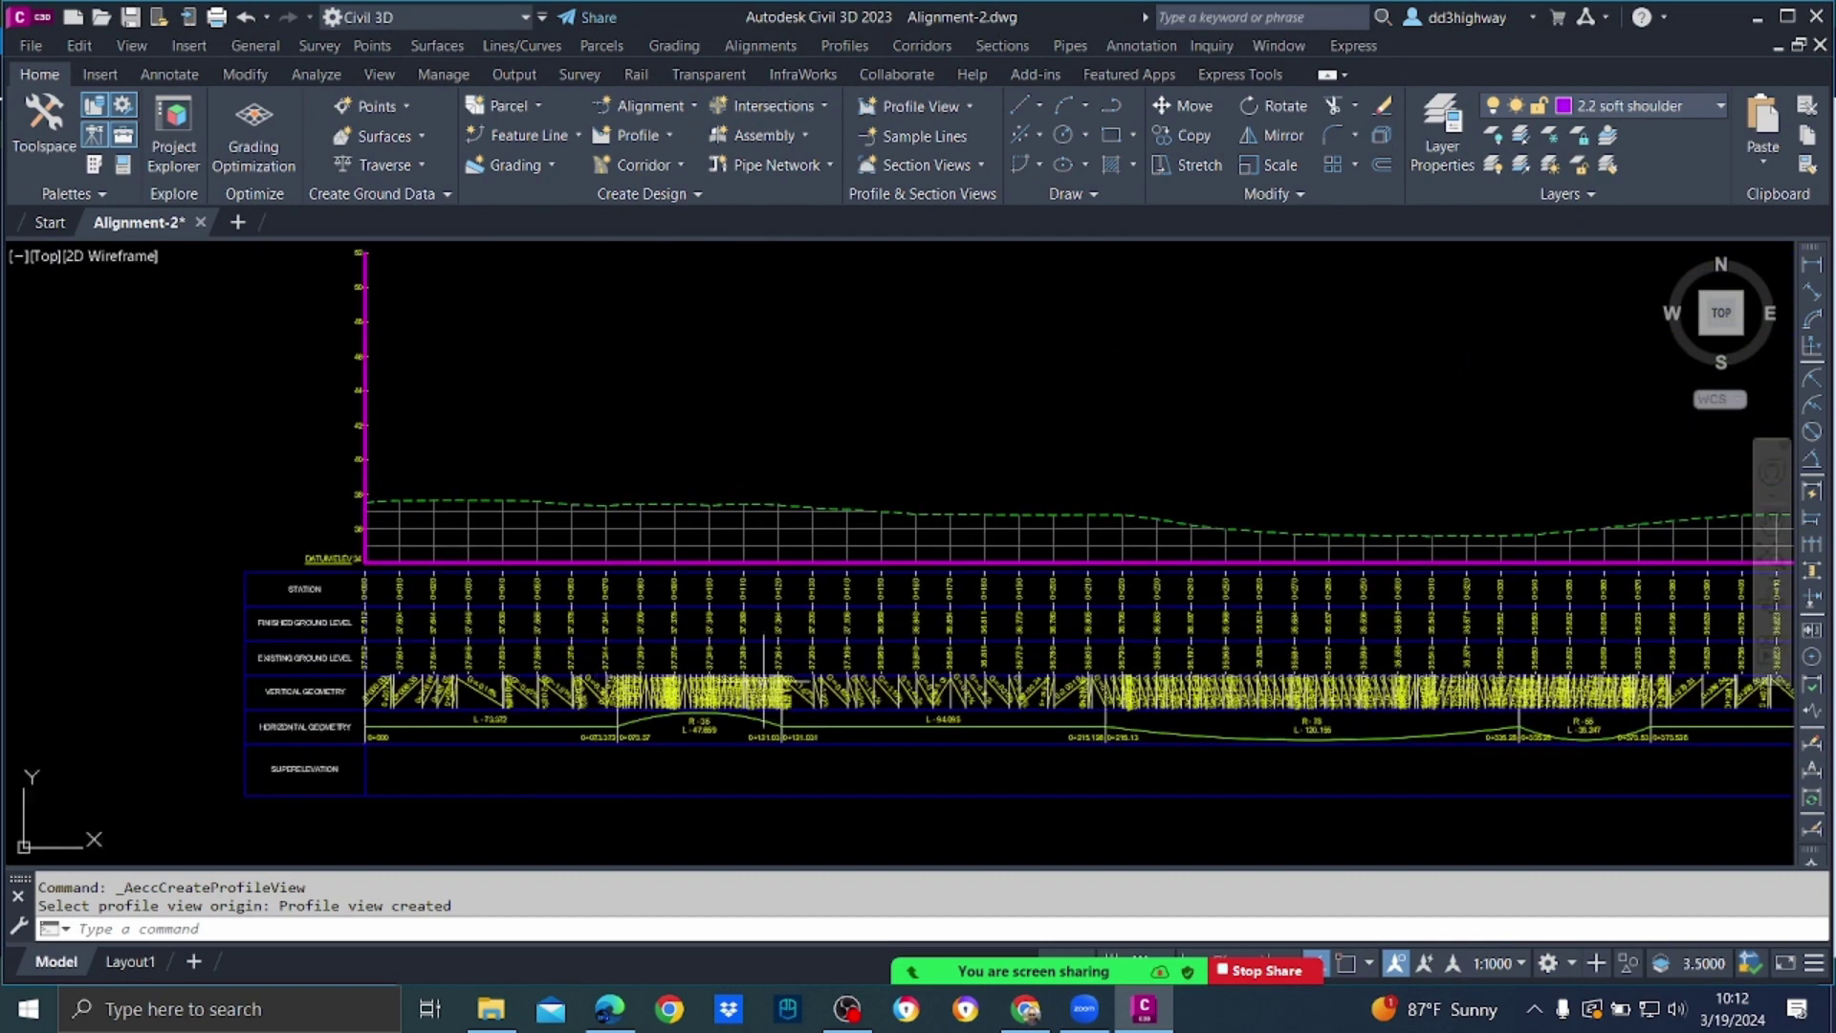
scroll(887, 612, "down", 4)
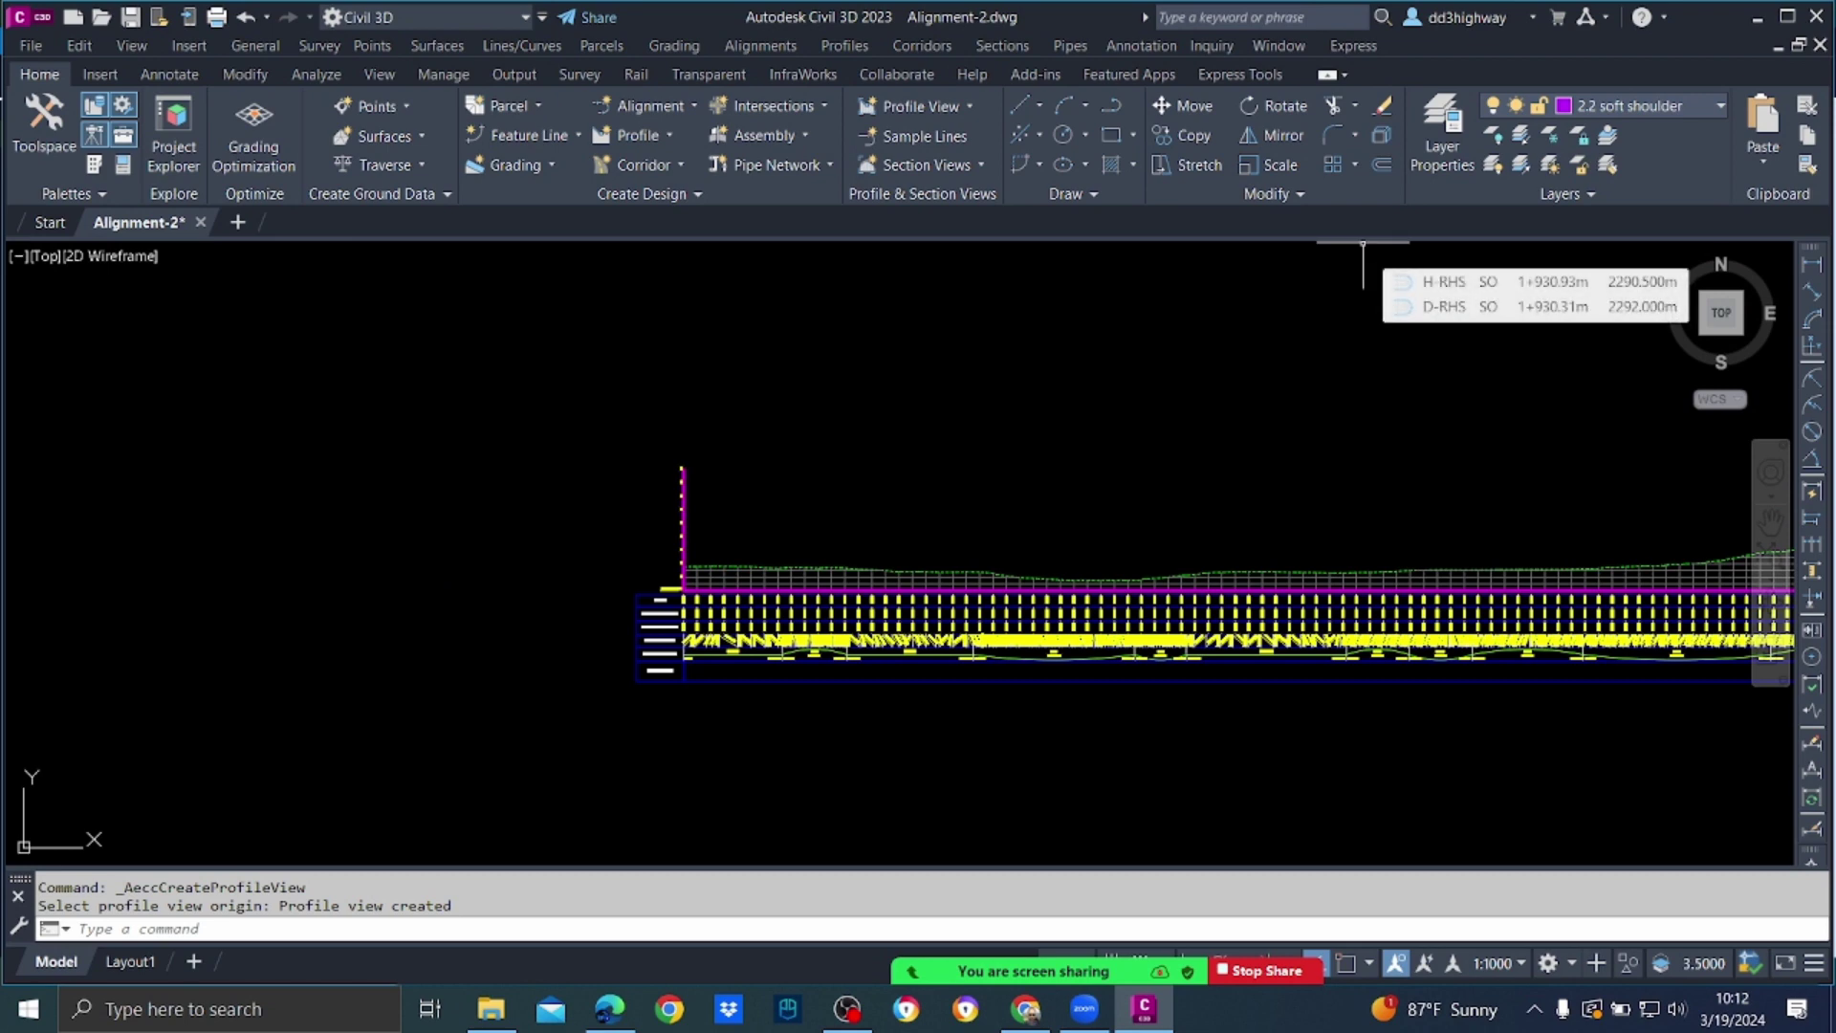
scroll(494, 667, "up", 2)
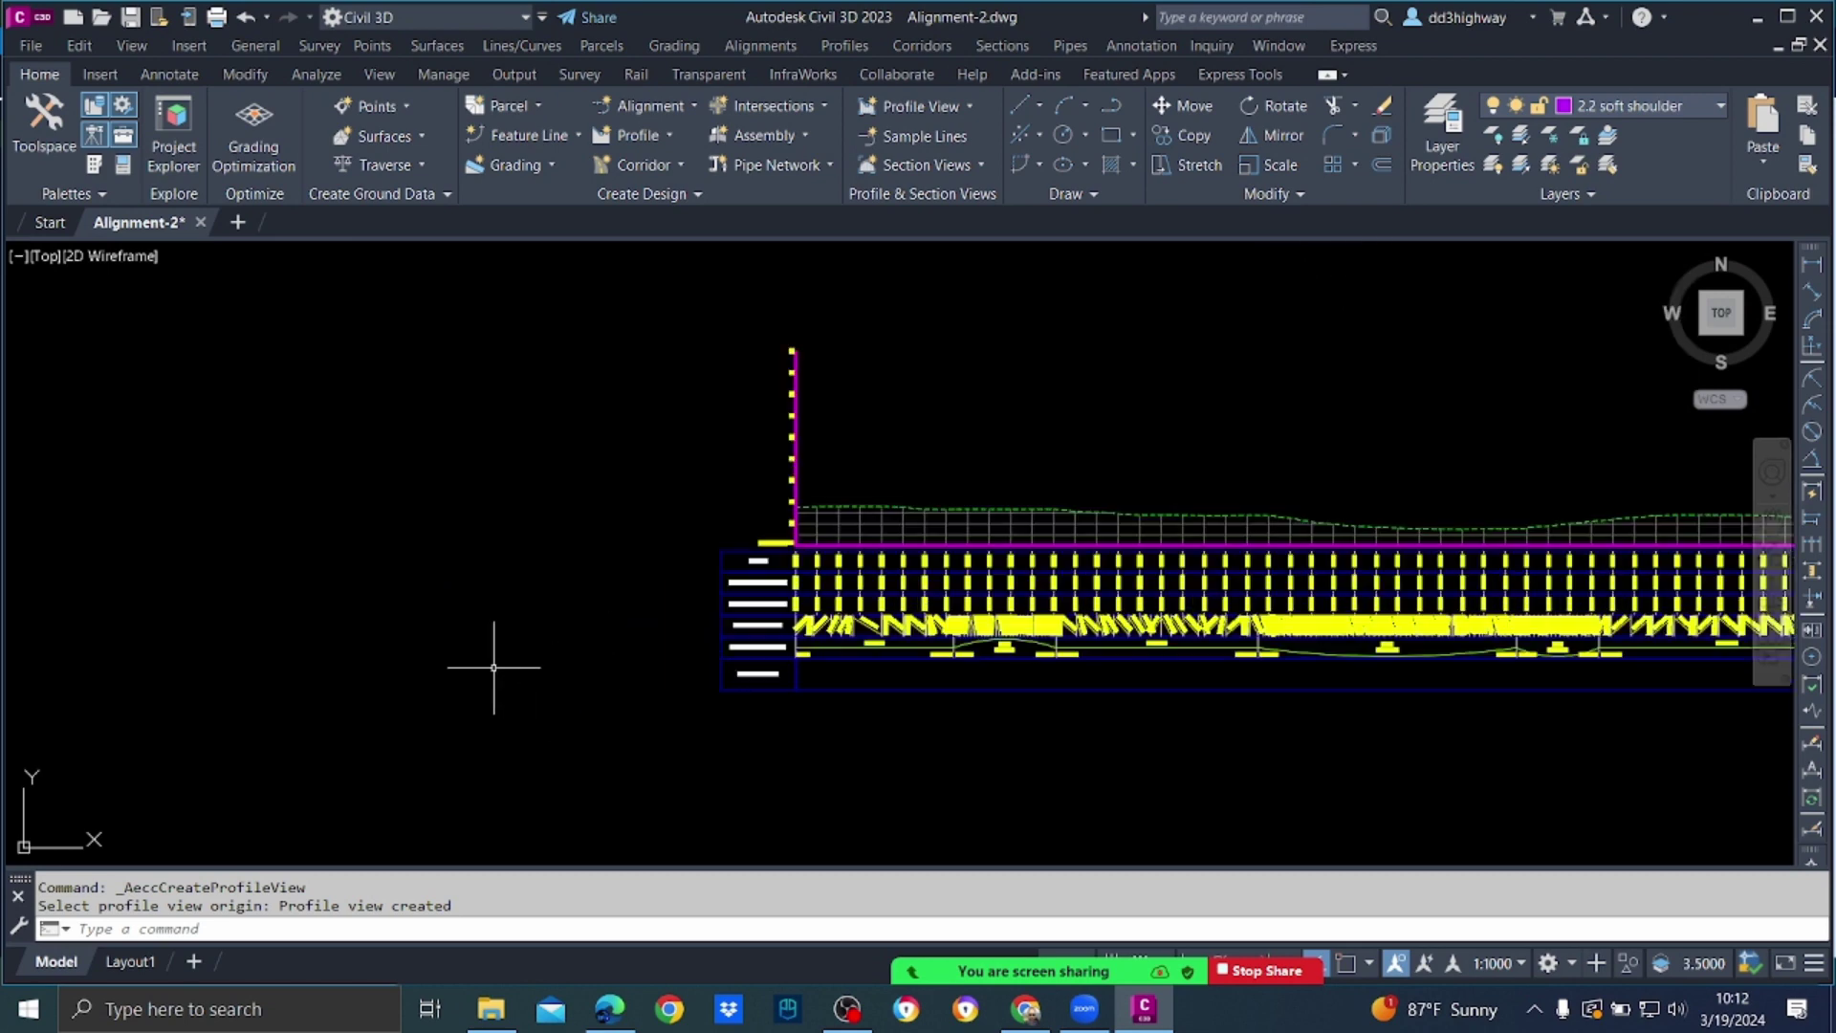
scroll(721, 585, "up", 6)
middle_click_drag(1058, 464, 659, 563)
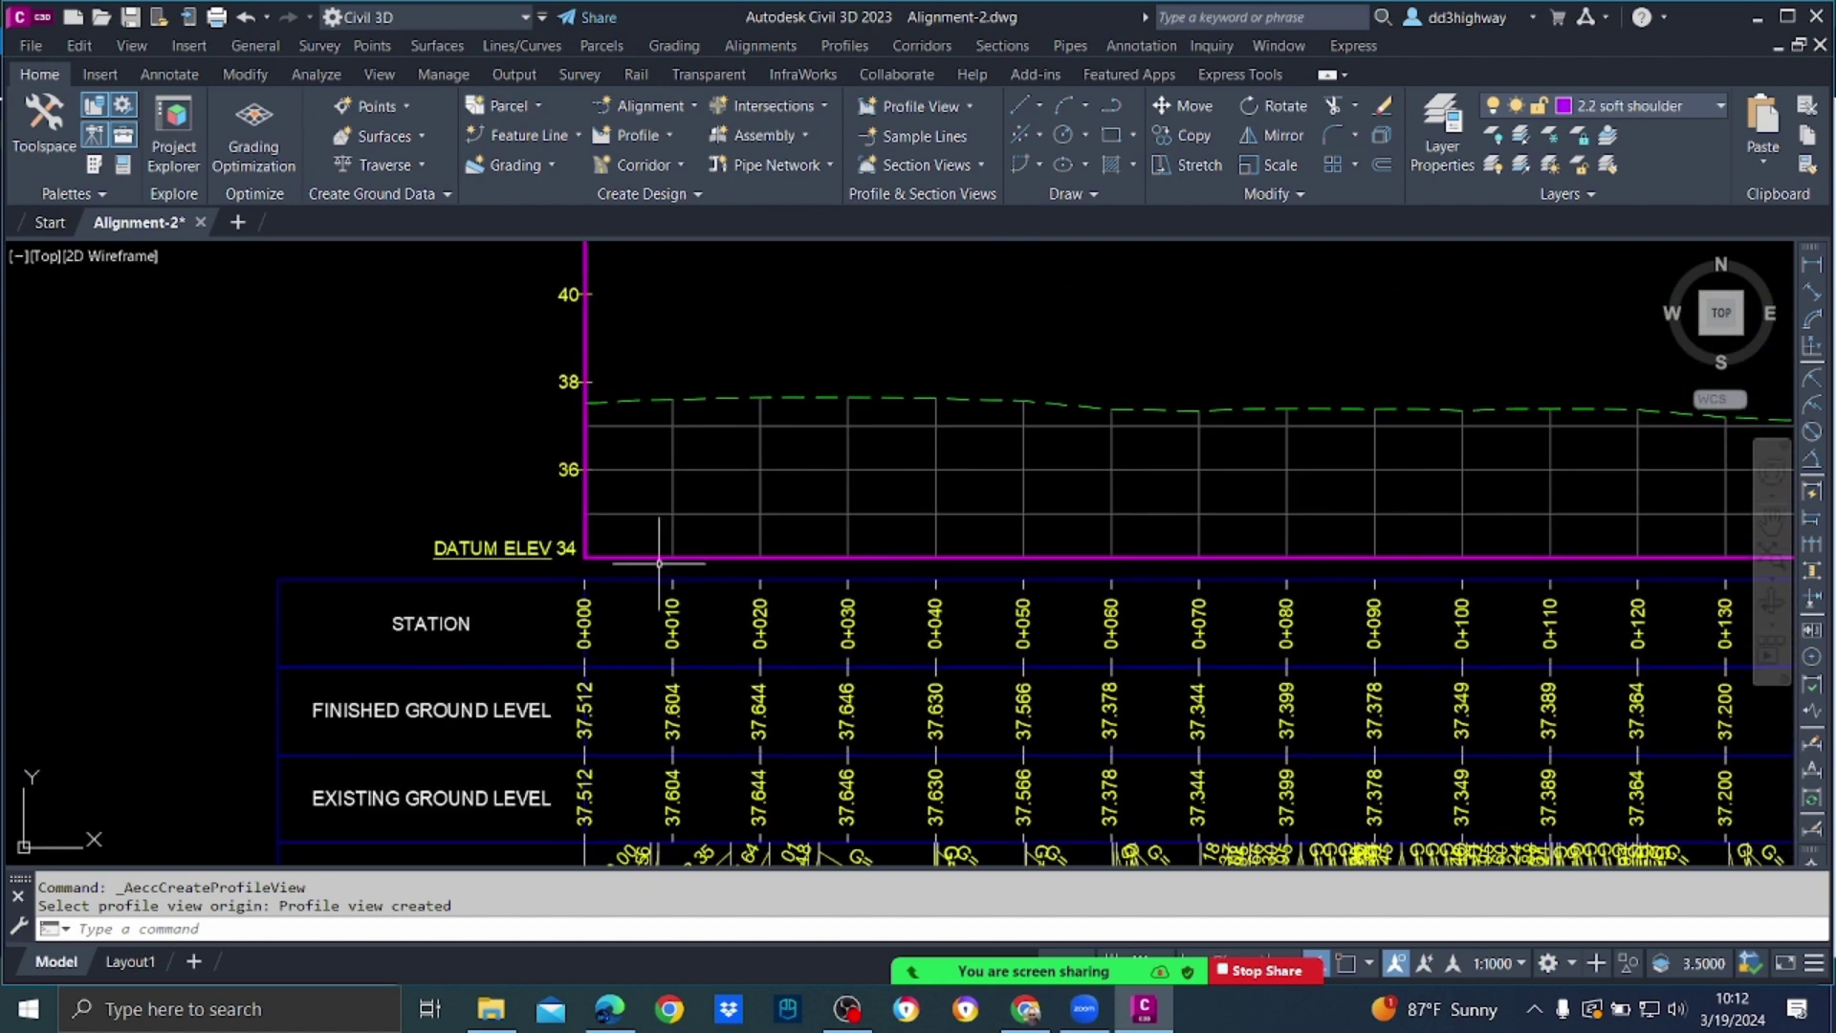
scroll(703, 517, "down", 2)
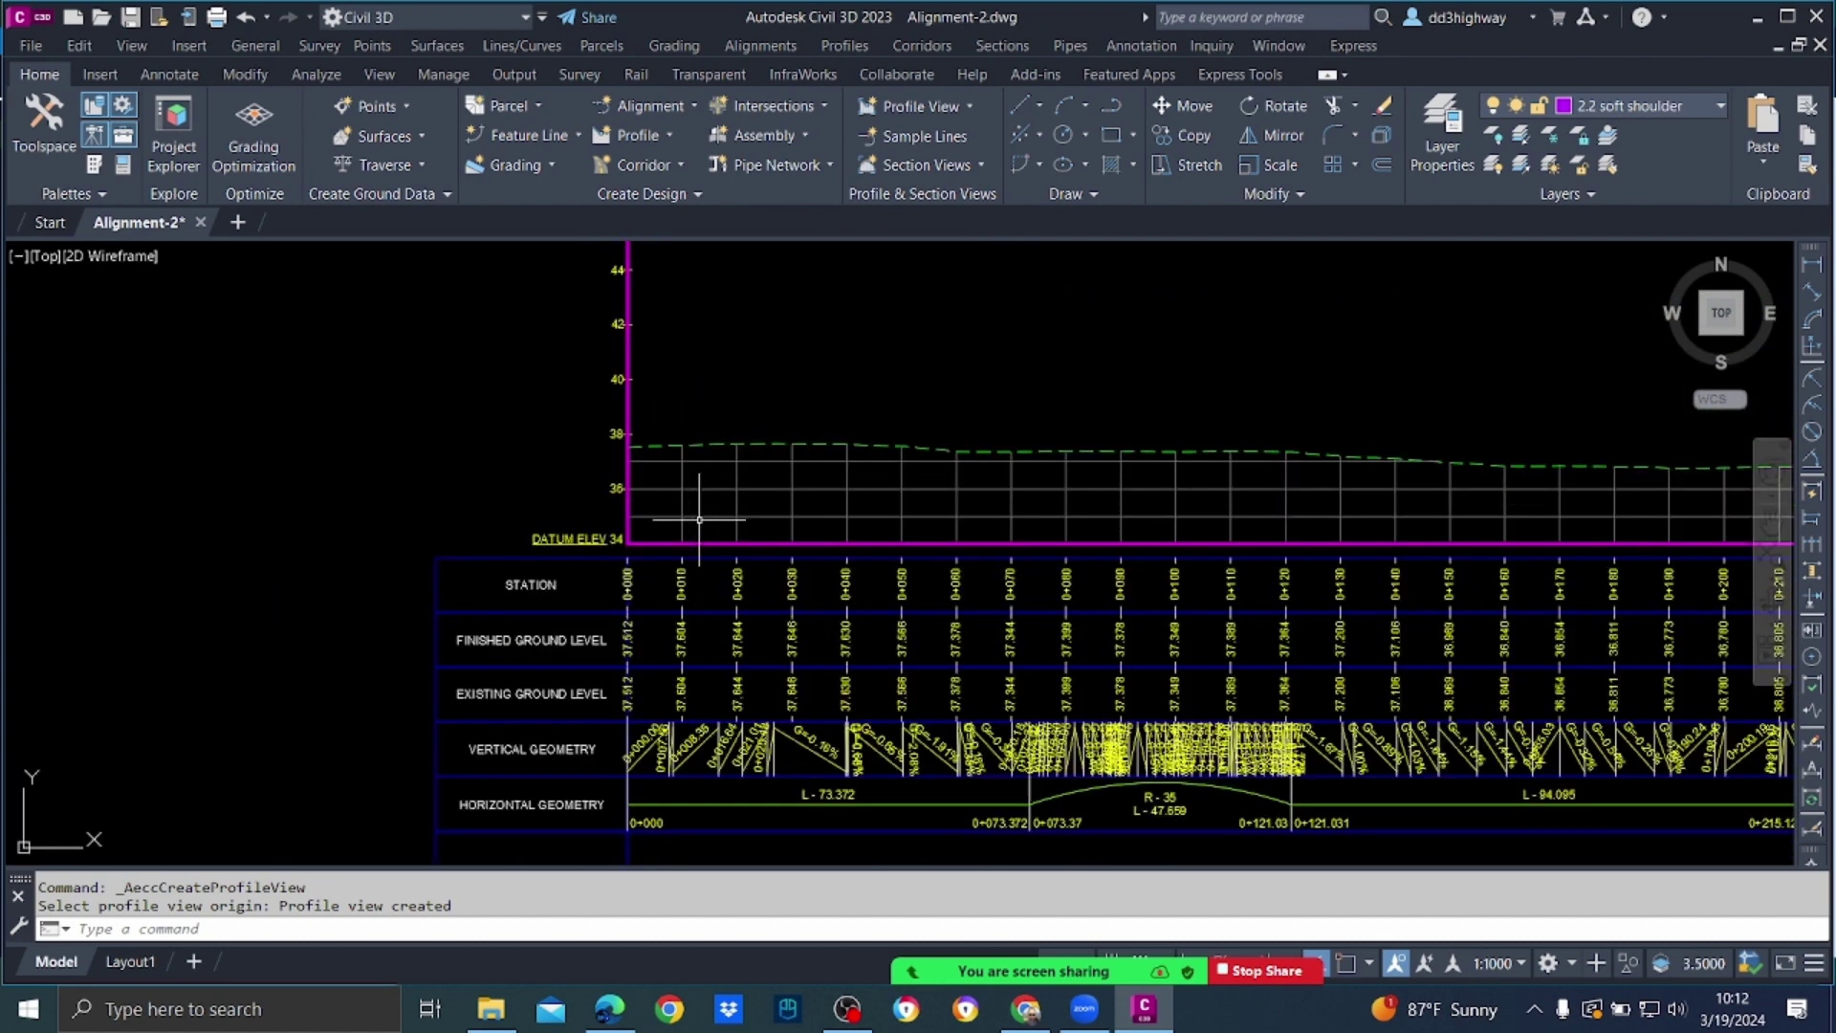
scroll(721, 551, "down", 4)
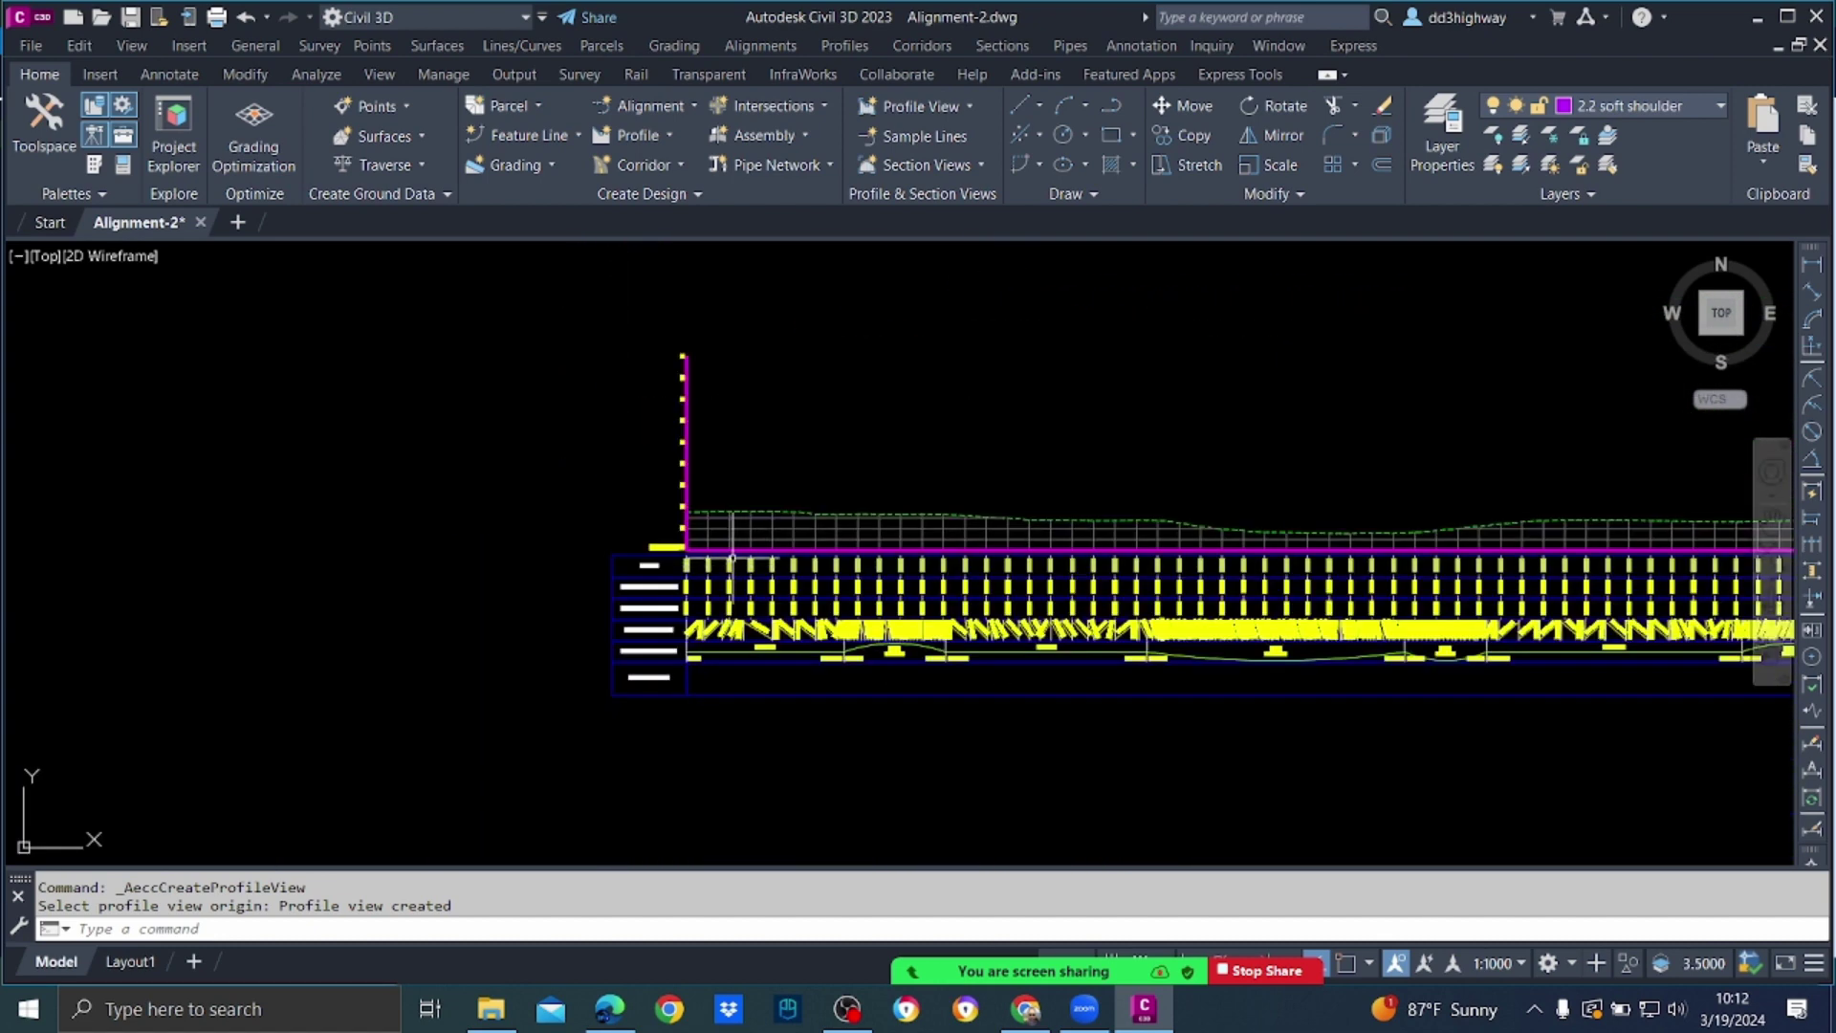
scroll(717, 533, "up", 5)
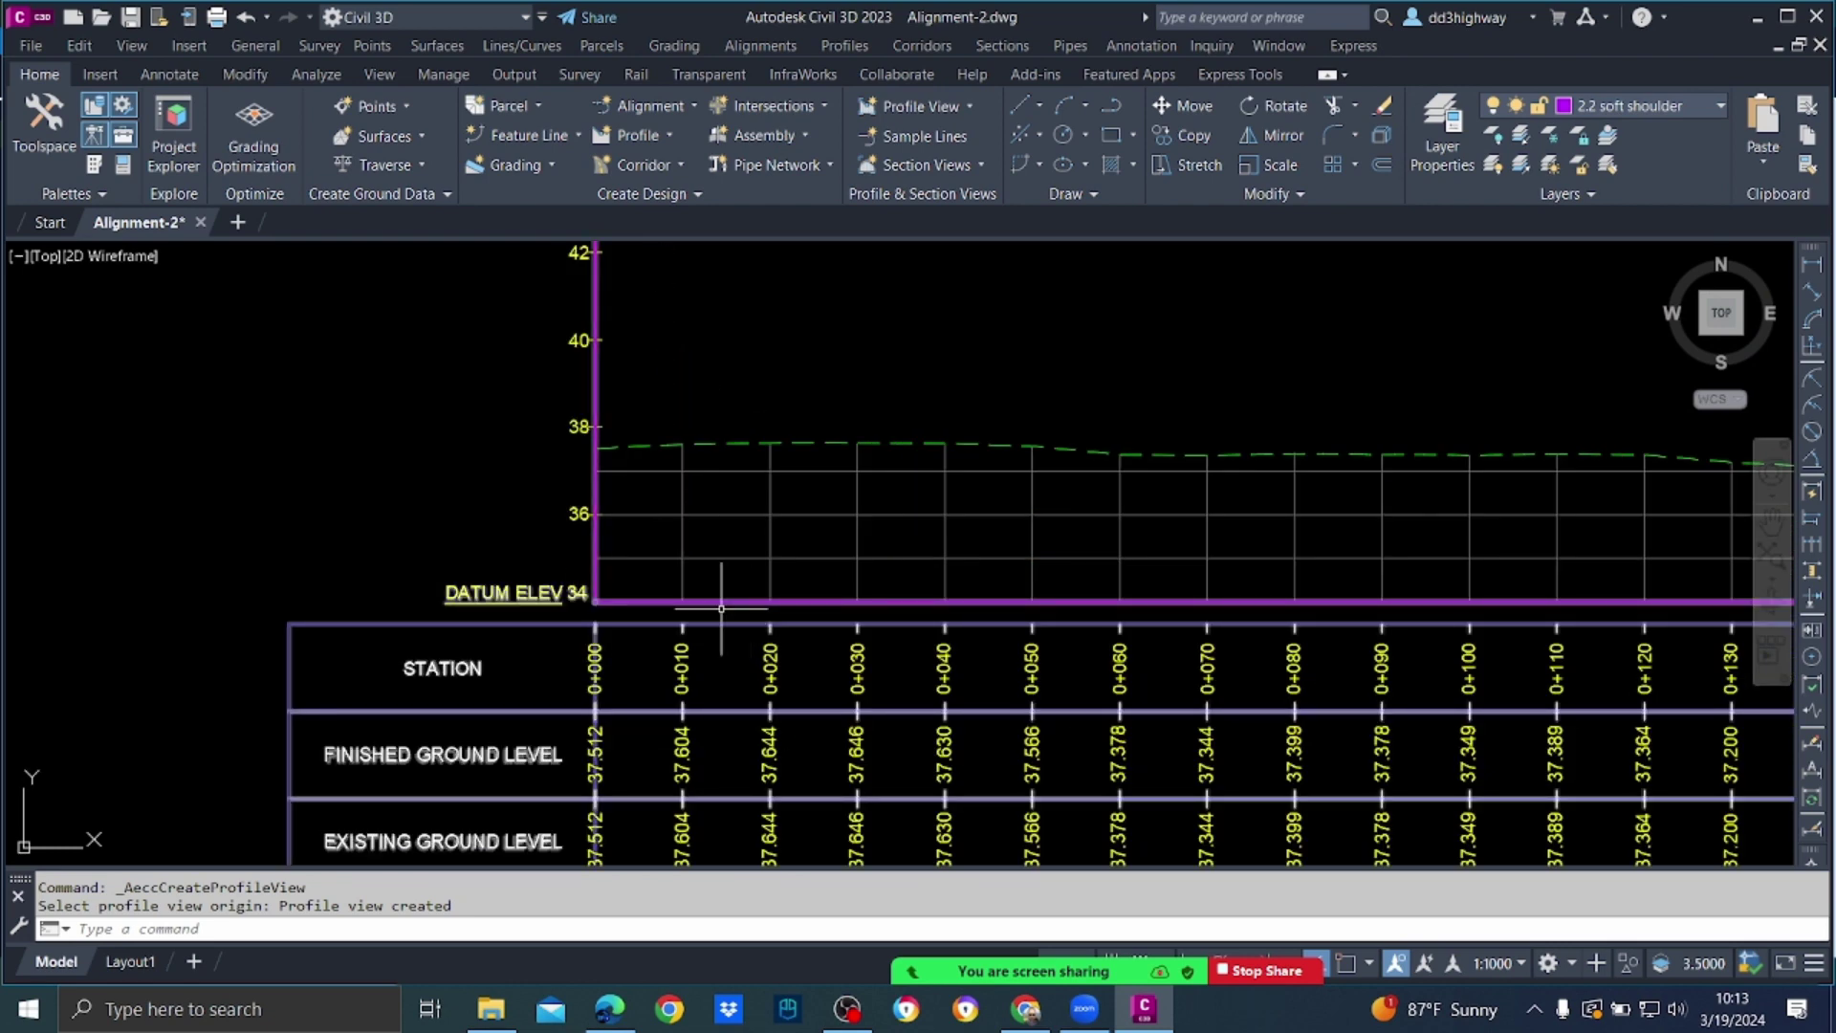
left_click(742, 518)
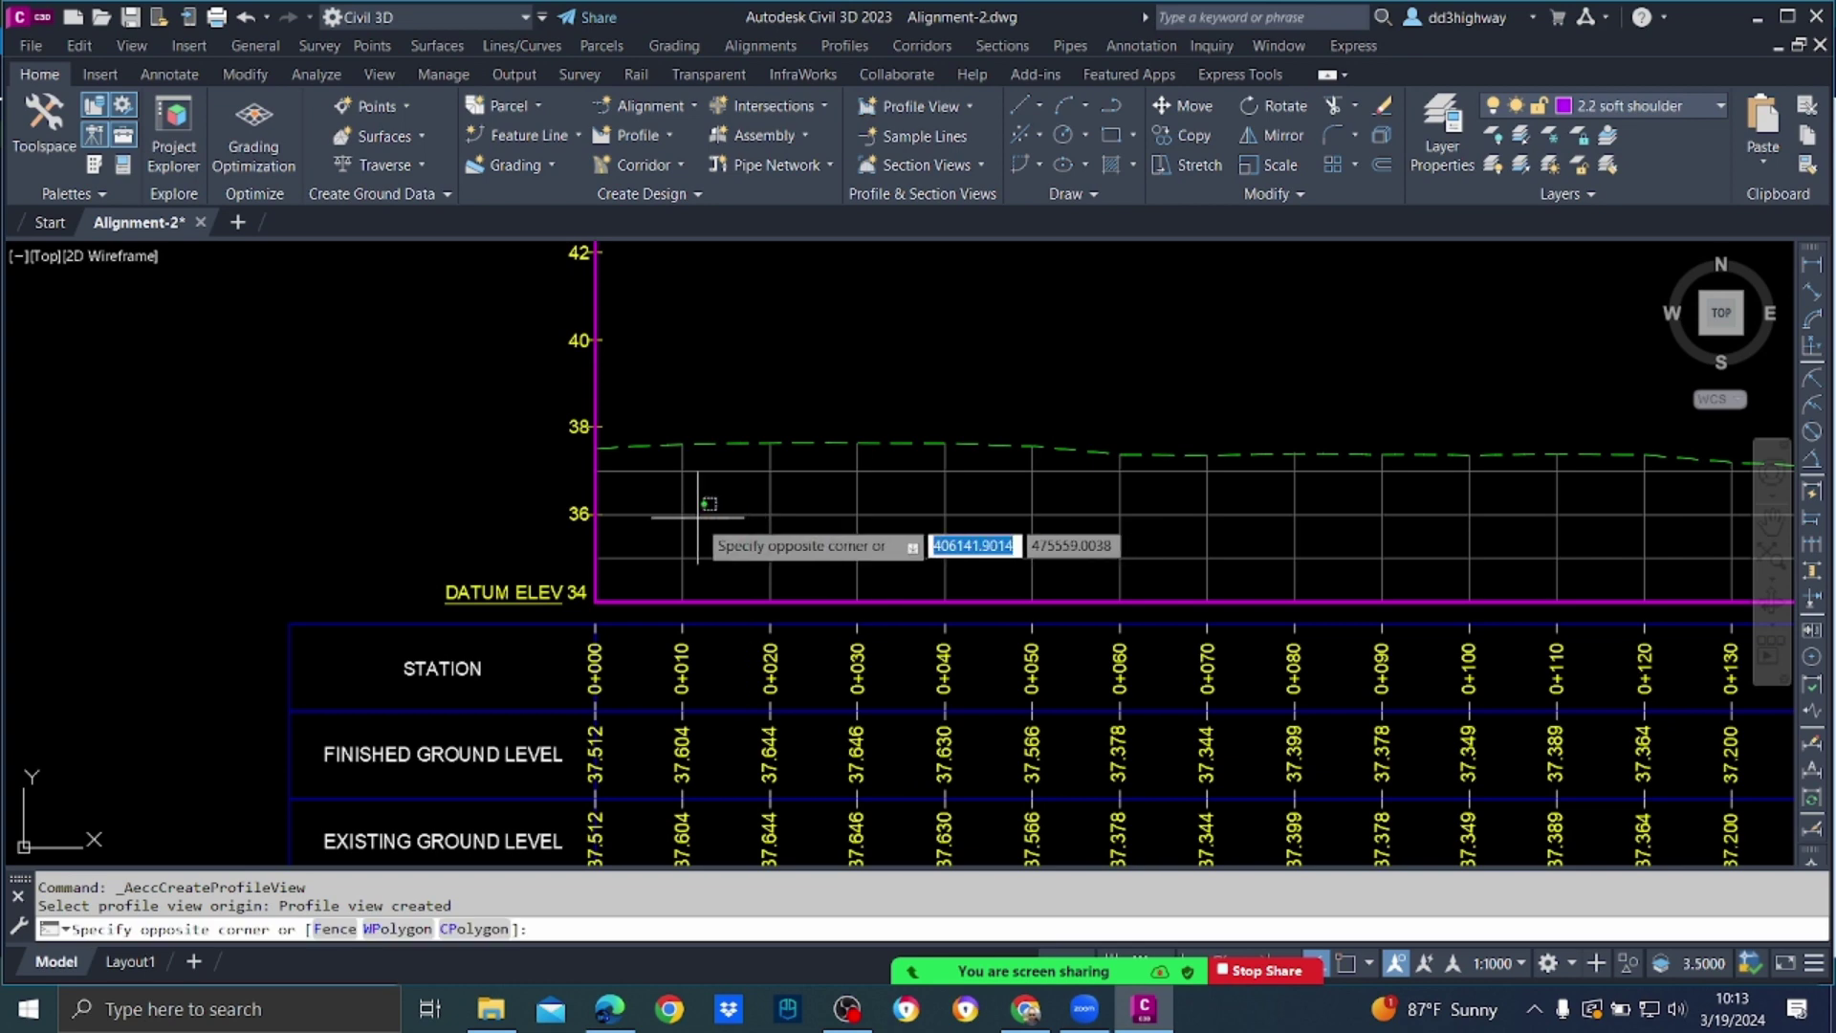
left_click(691, 515)
right_click(690, 514)
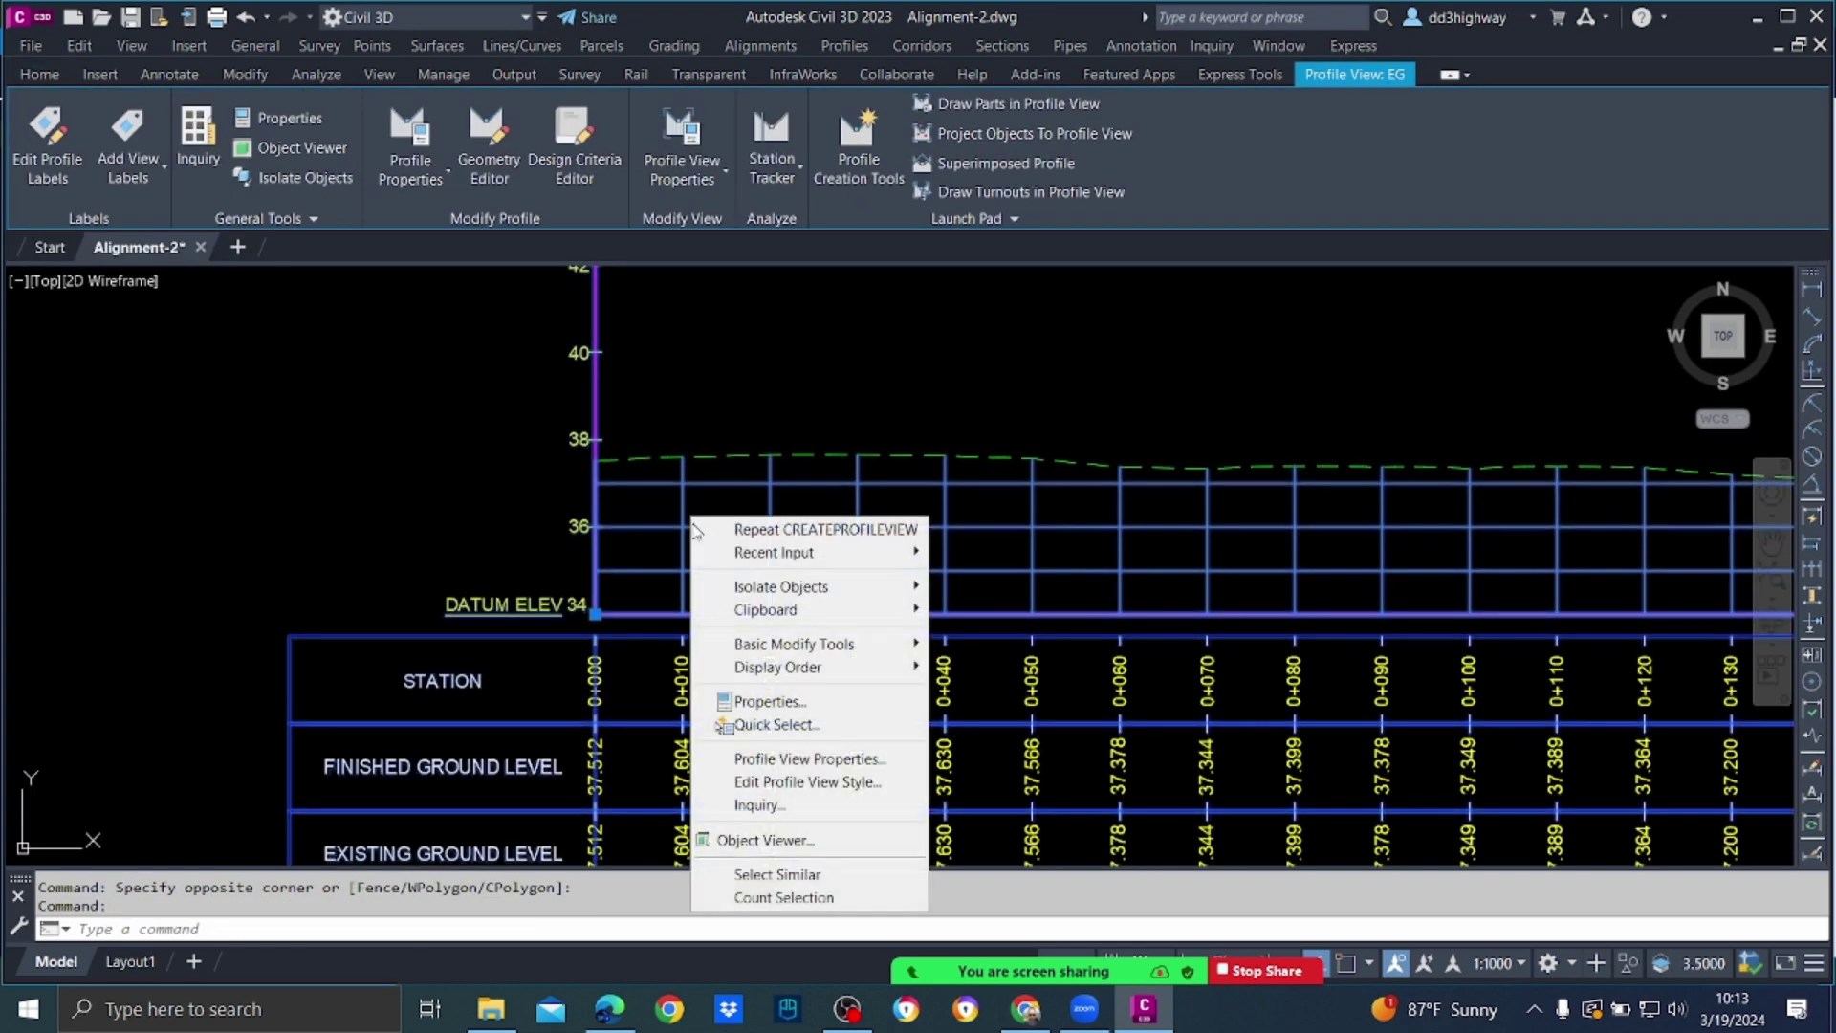
key("Escape")
key("Escape")
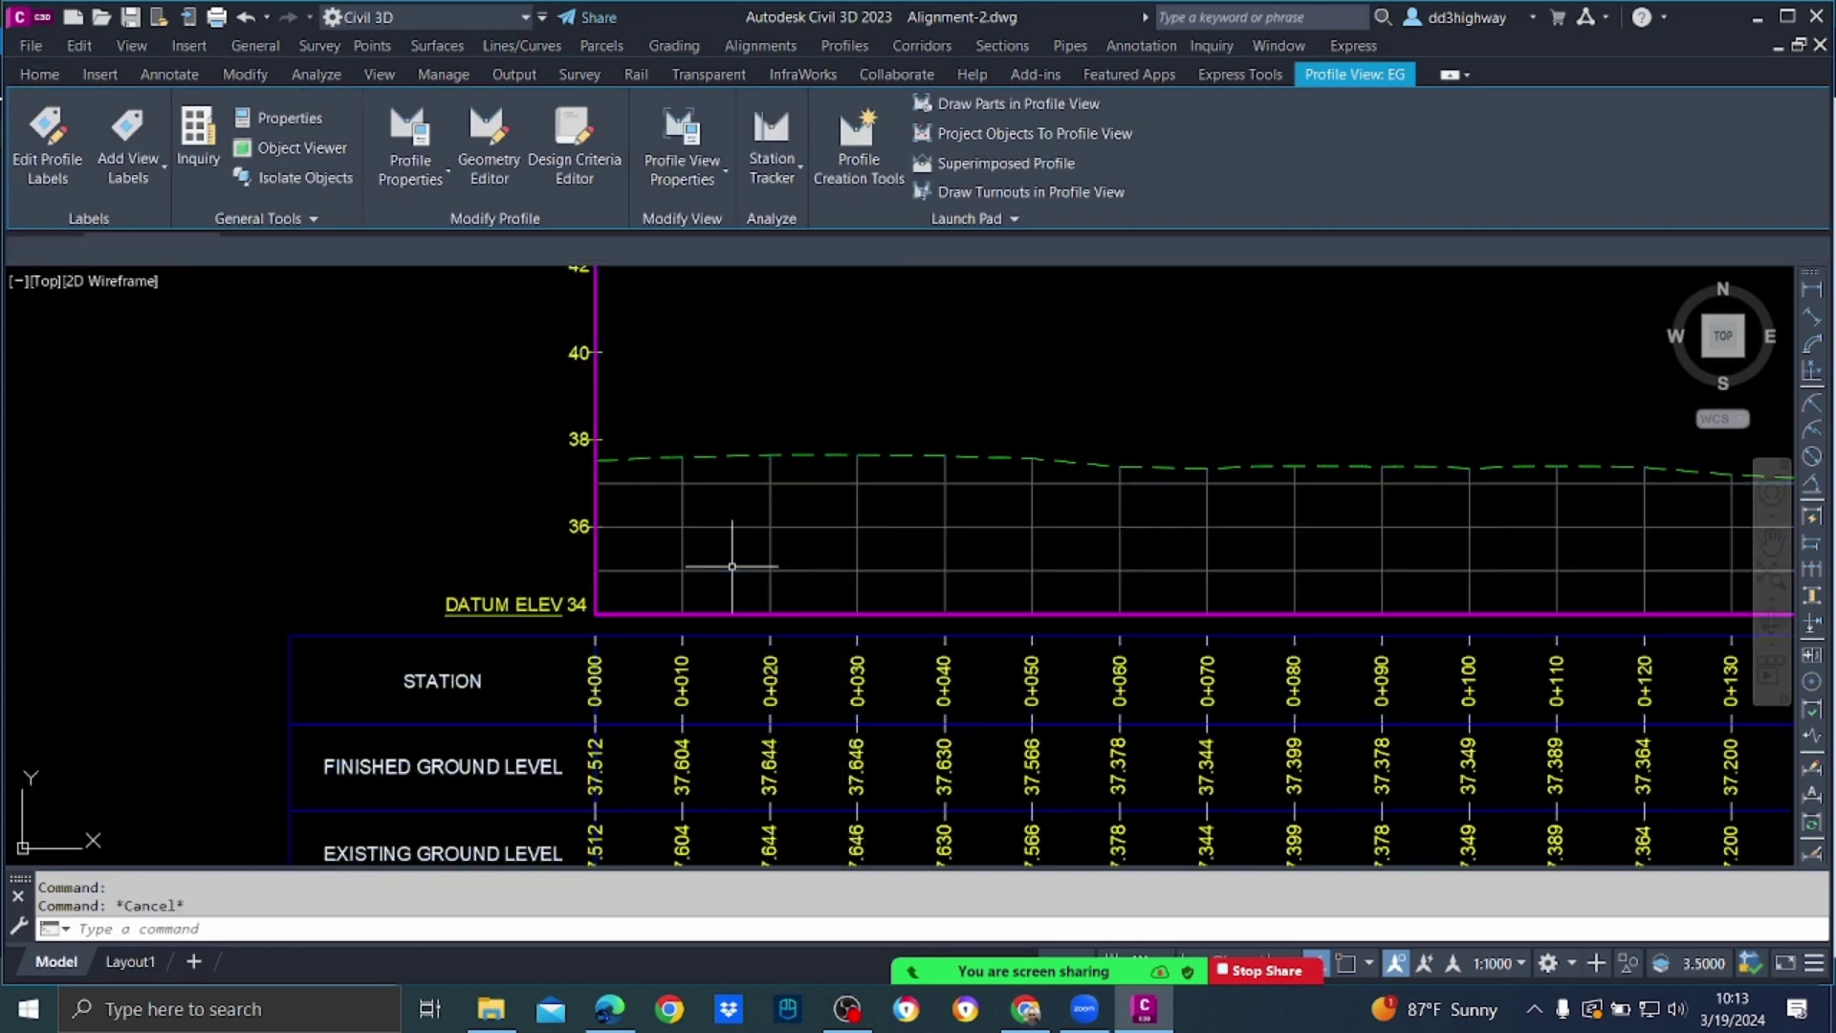
Step: Open the elevation range settings in the EG profile view's properties
scroll(742, 515, "up", 3)
scroll(742, 512, "up", 2)
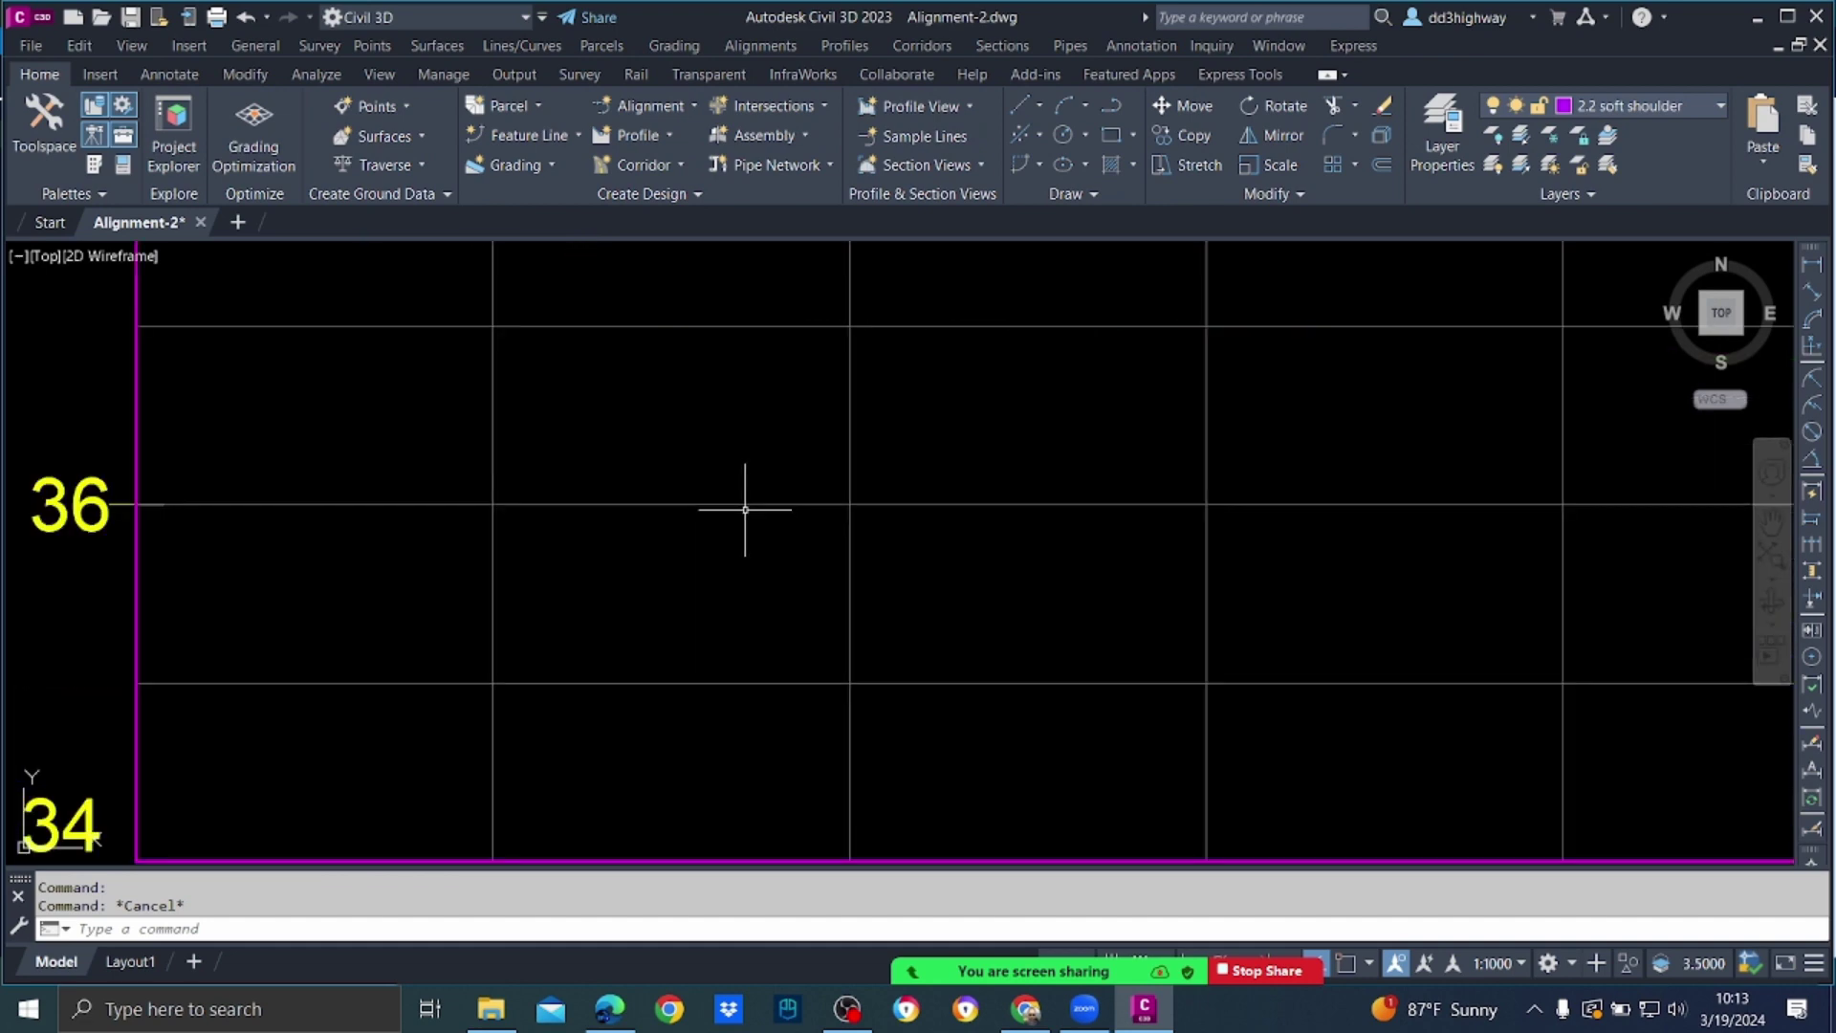
scroll(751, 507, "down", 6)
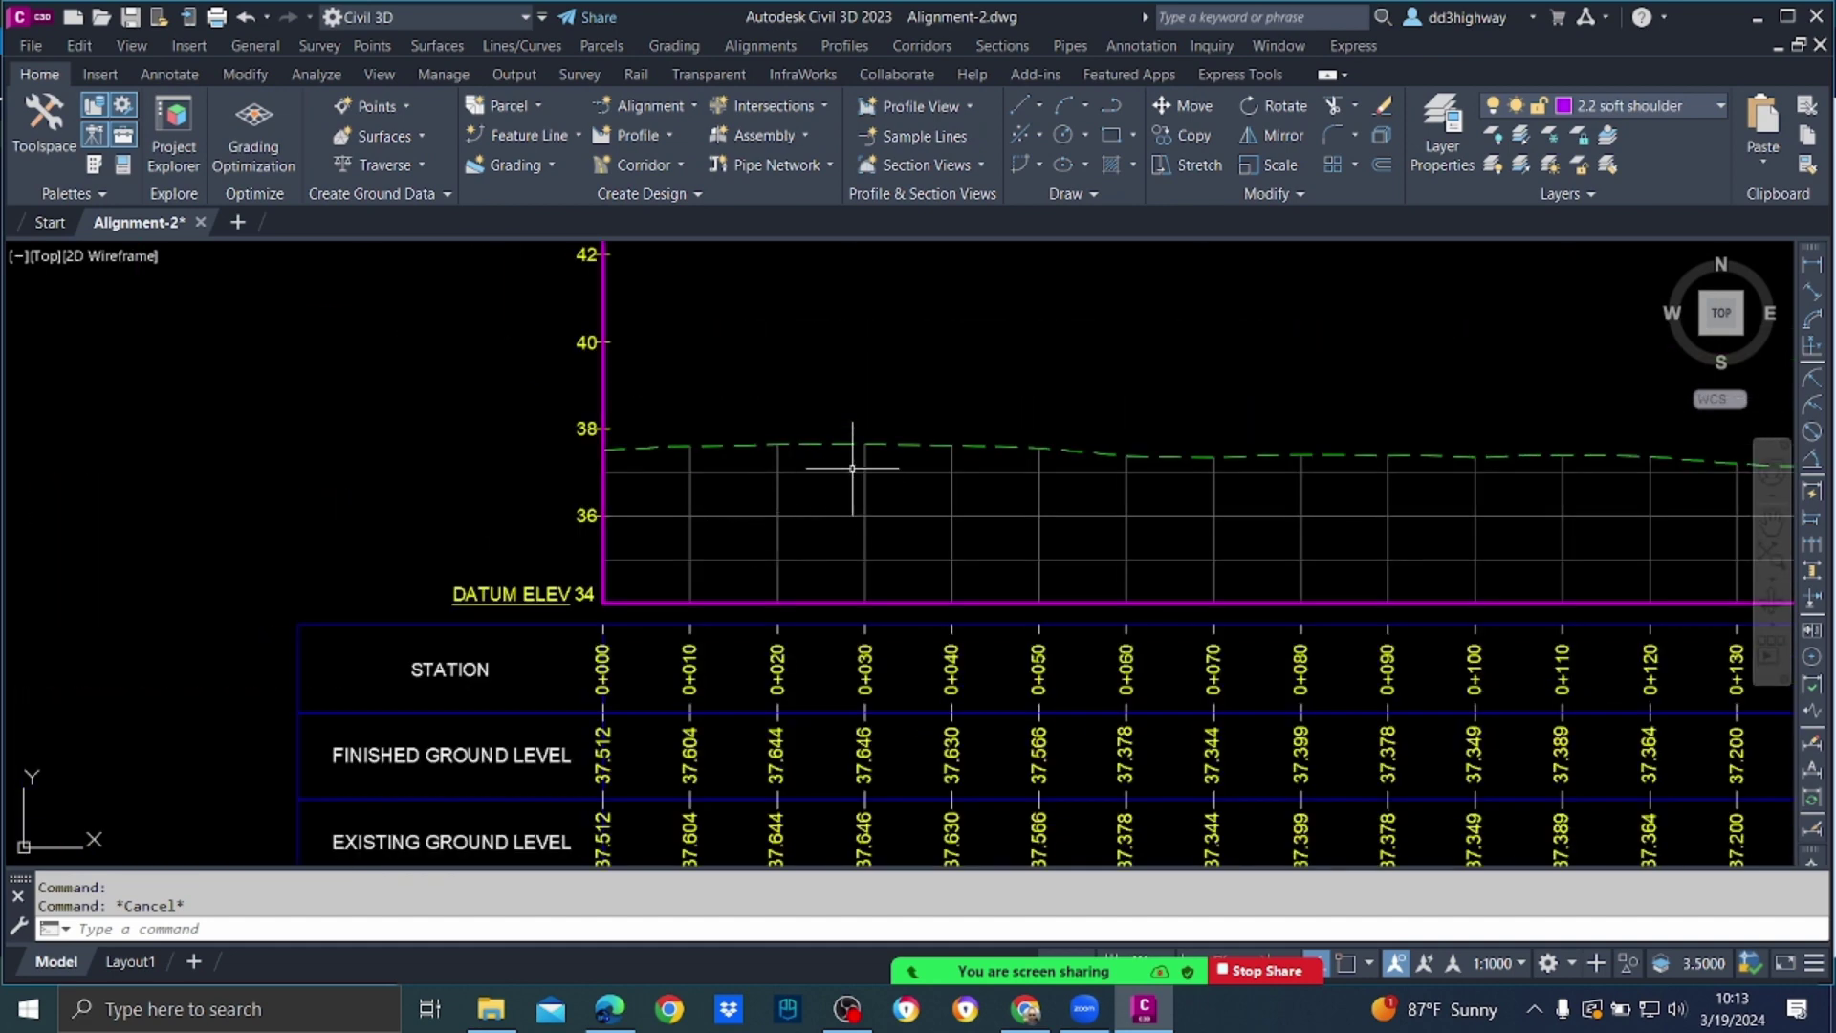
left_click(809, 518)
right_click(809, 519)
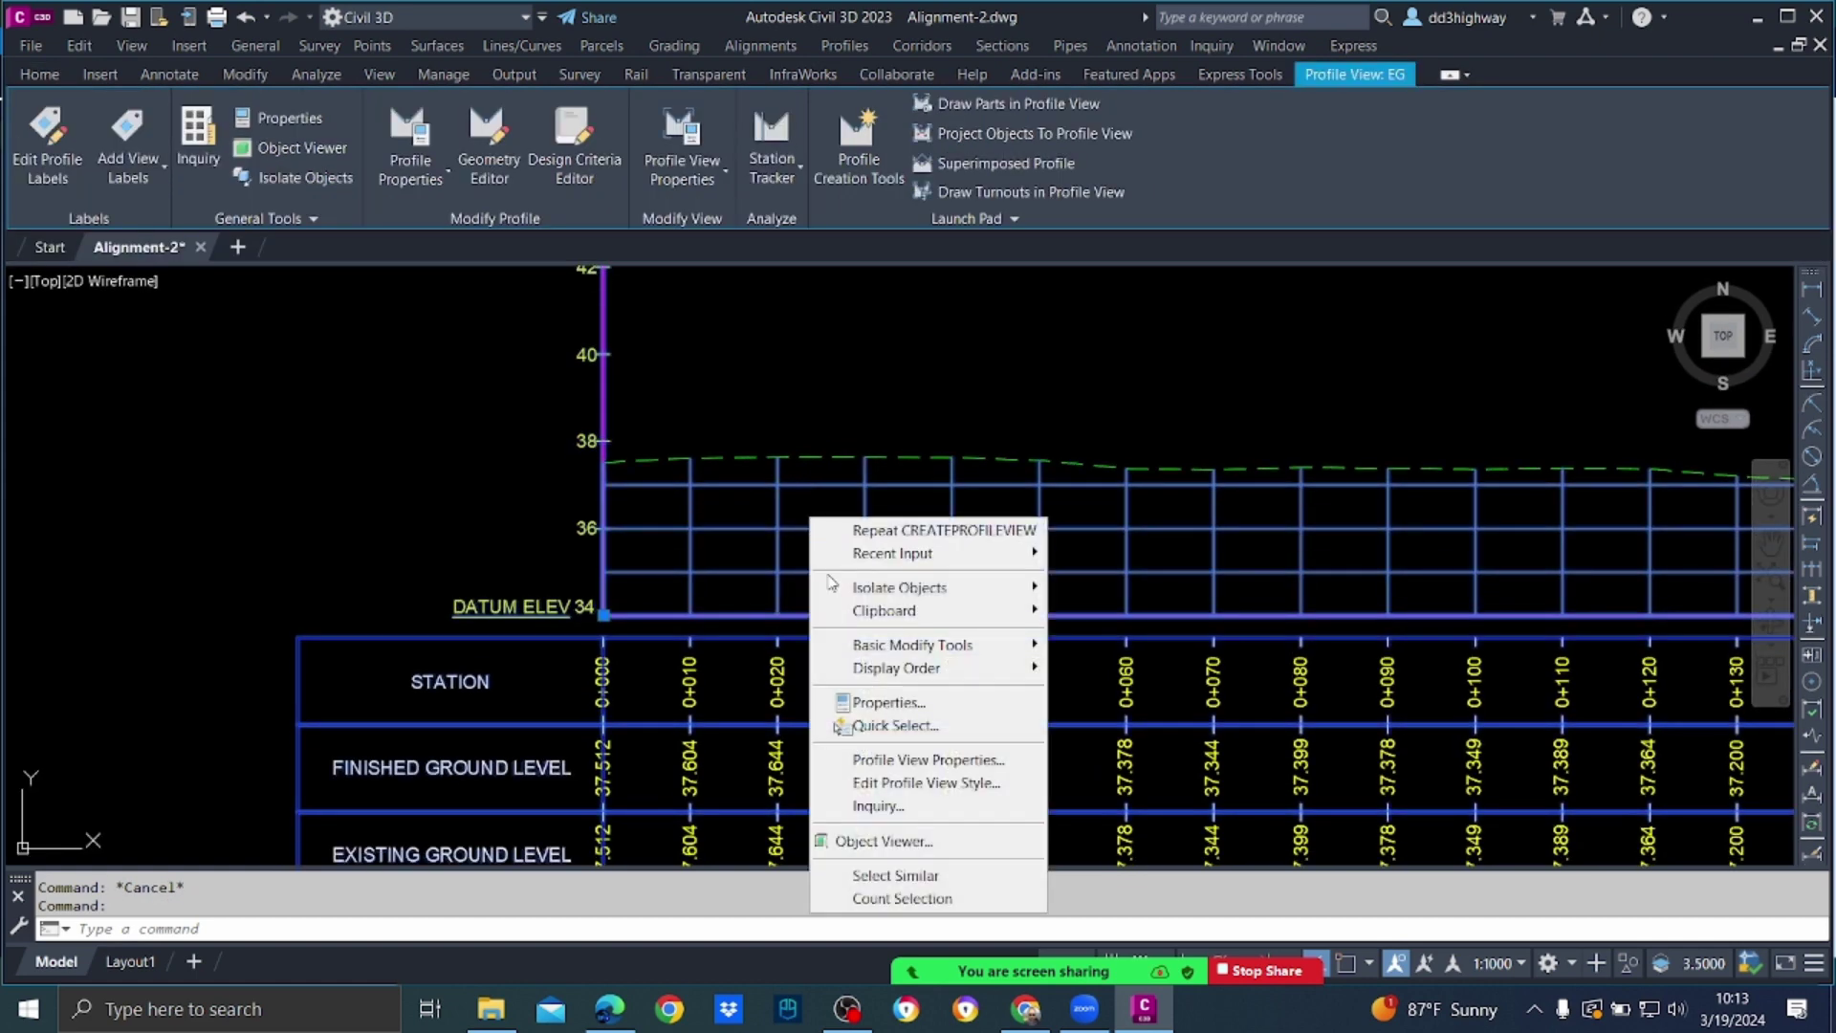
left_click(889, 762)
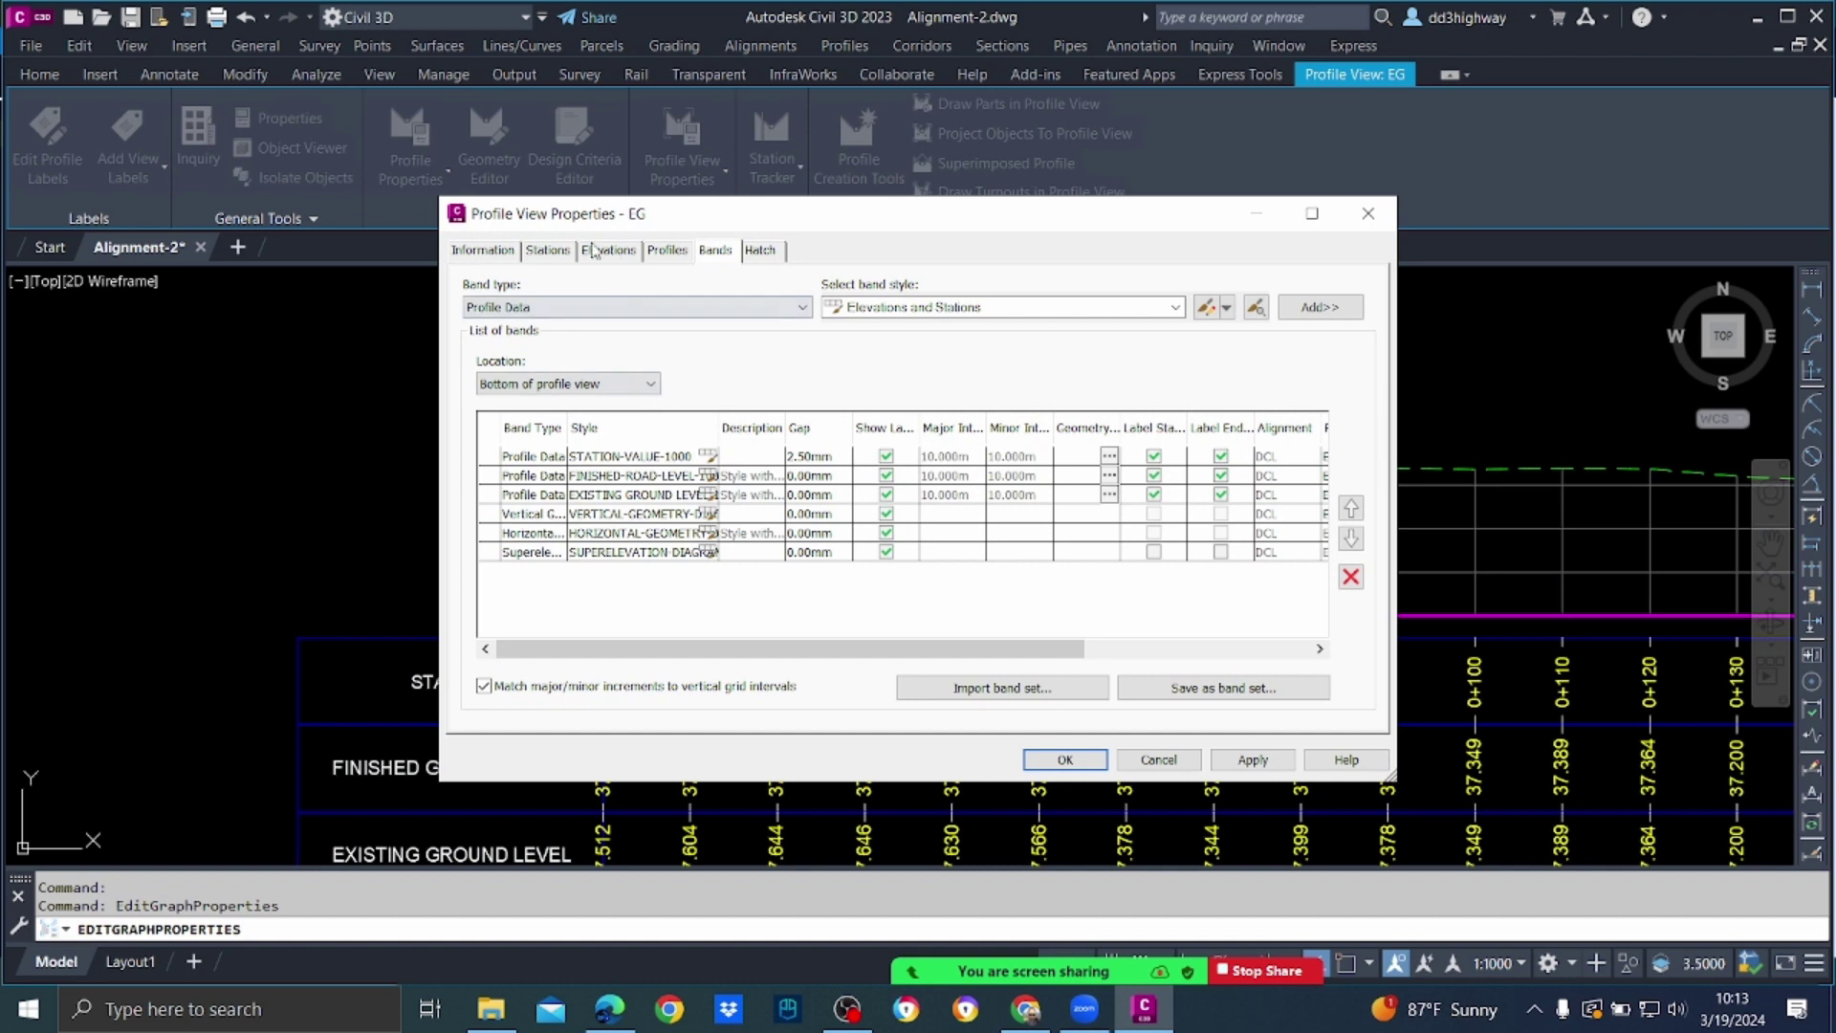
left_click(606, 251)
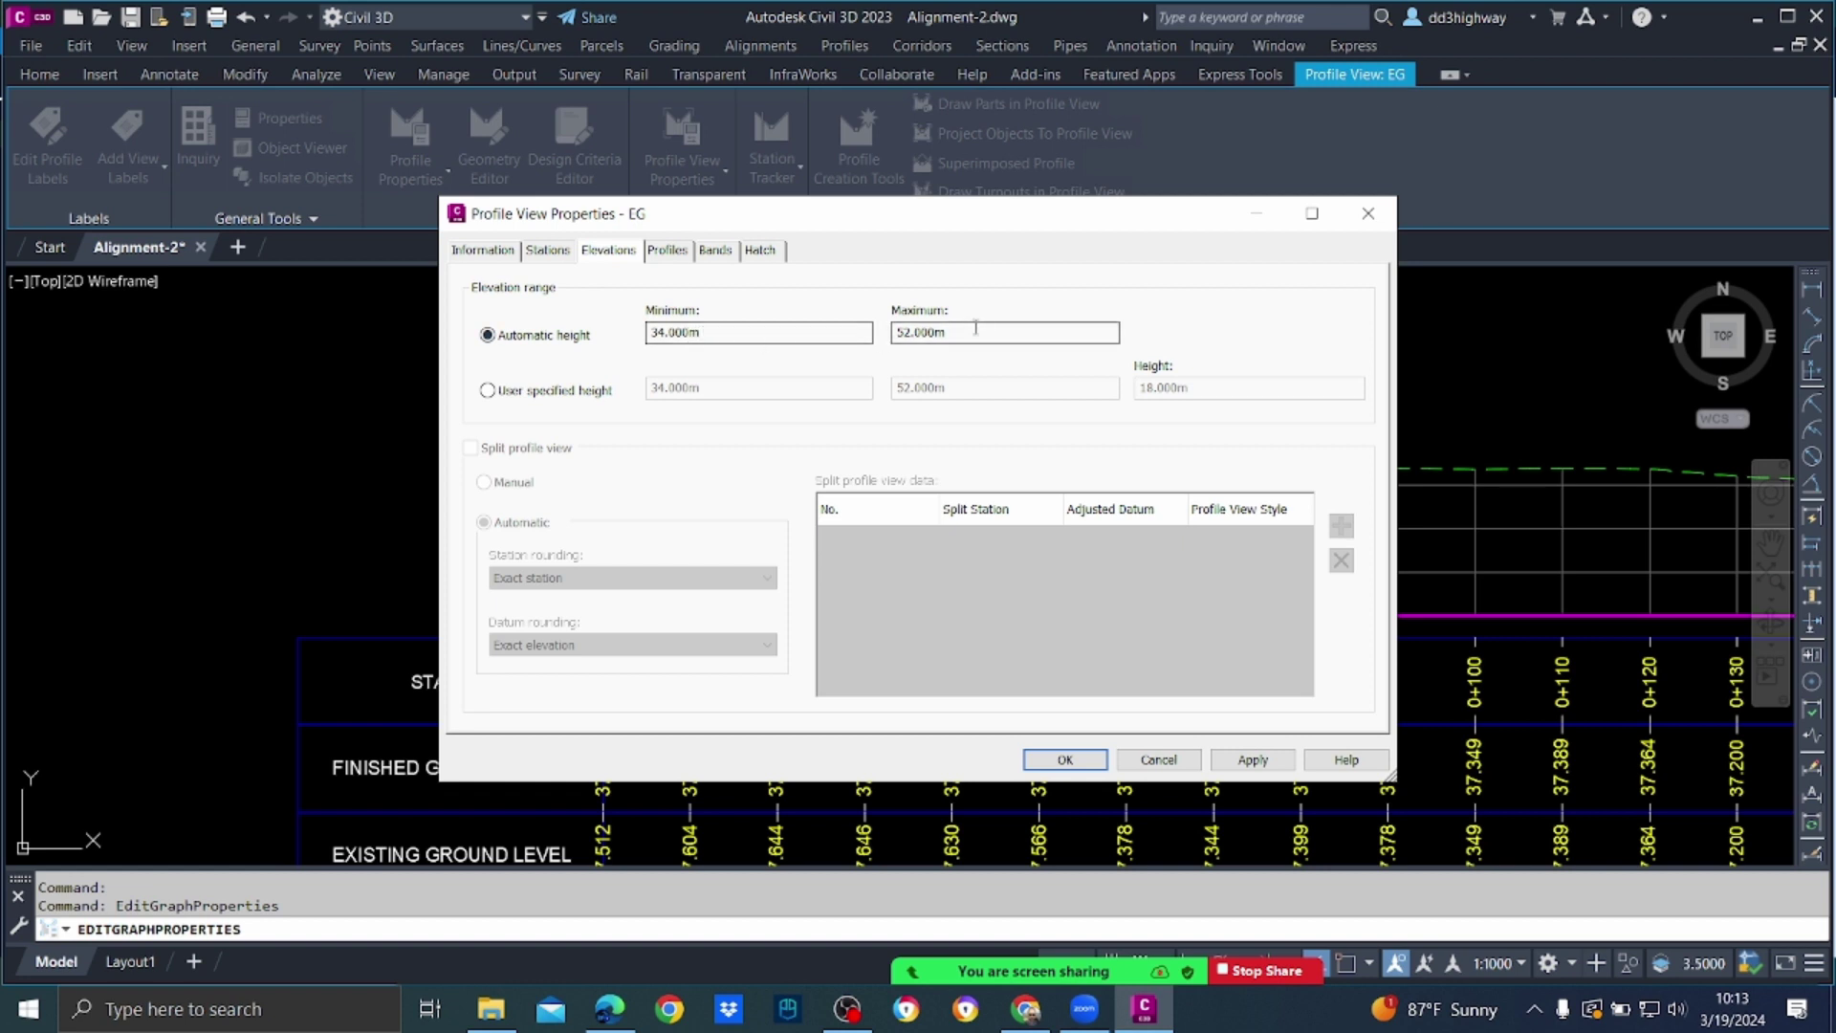
Step: Switch the profile view to a user specified height with a minimum elevation of 28 m, apply it and close the properties
left_click(514, 392)
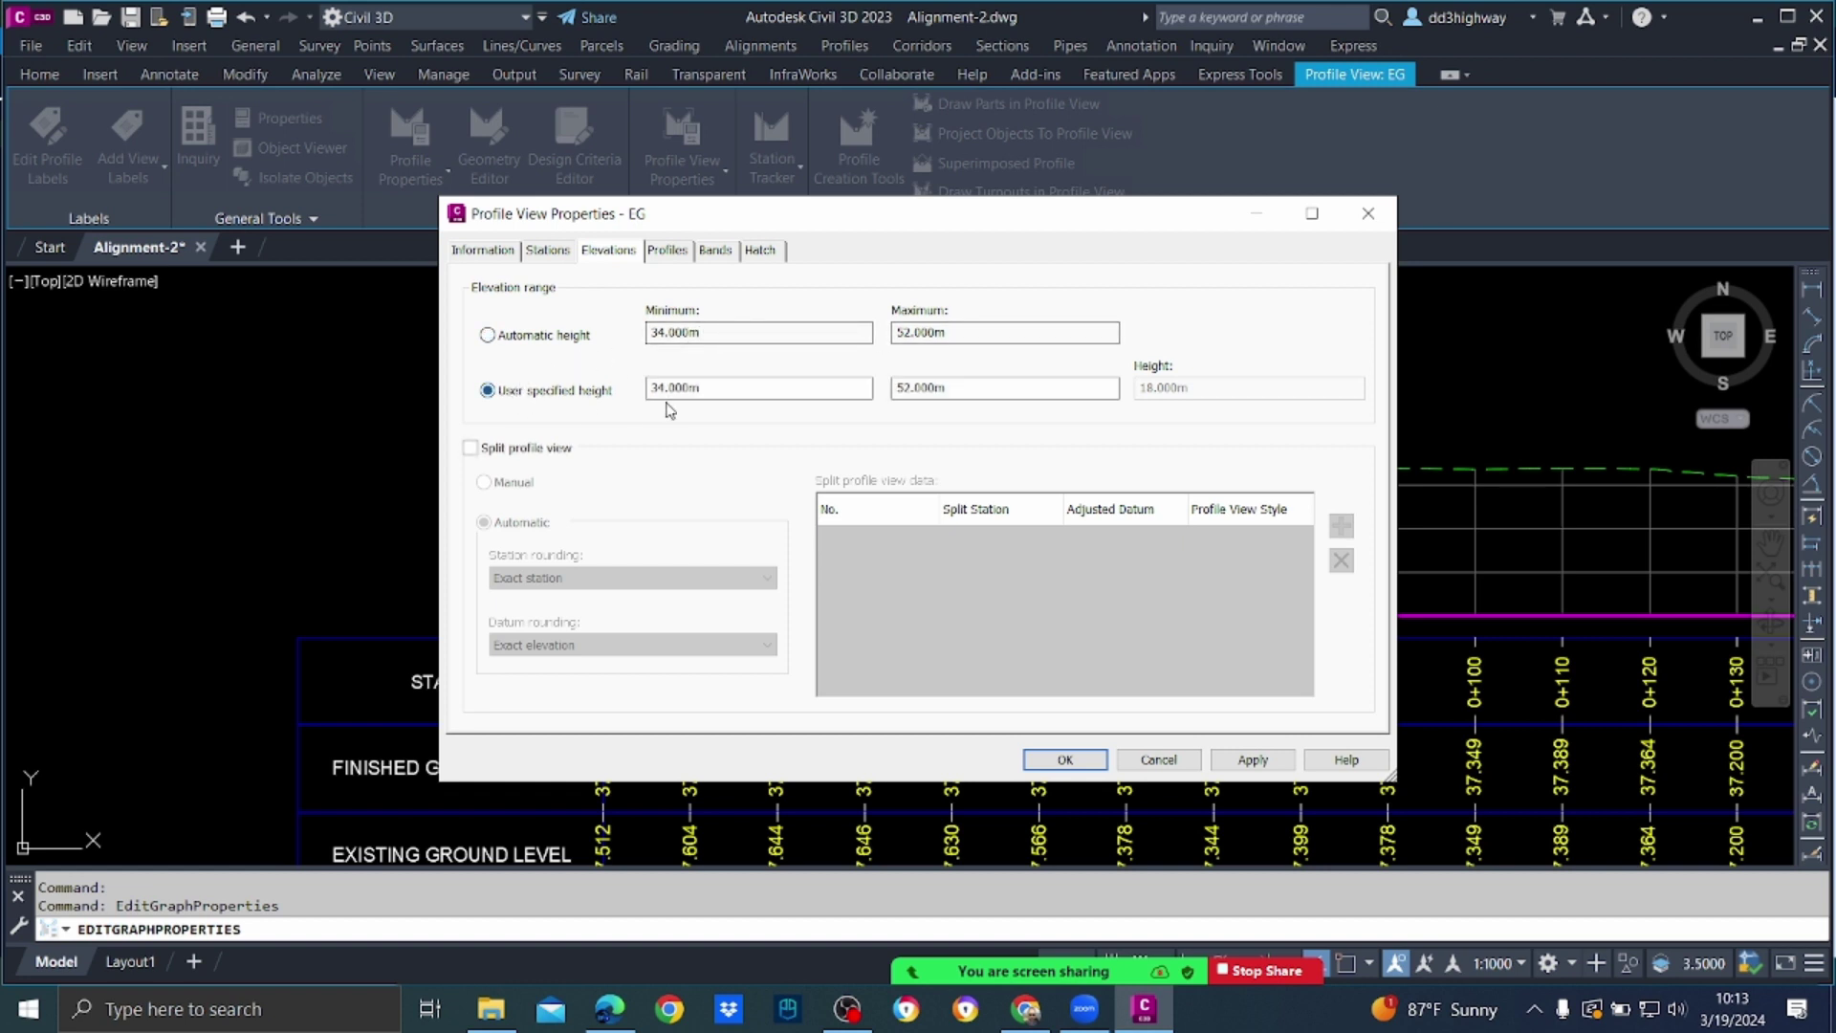
double_click(776, 390)
type("28")
left_click(1252, 759)
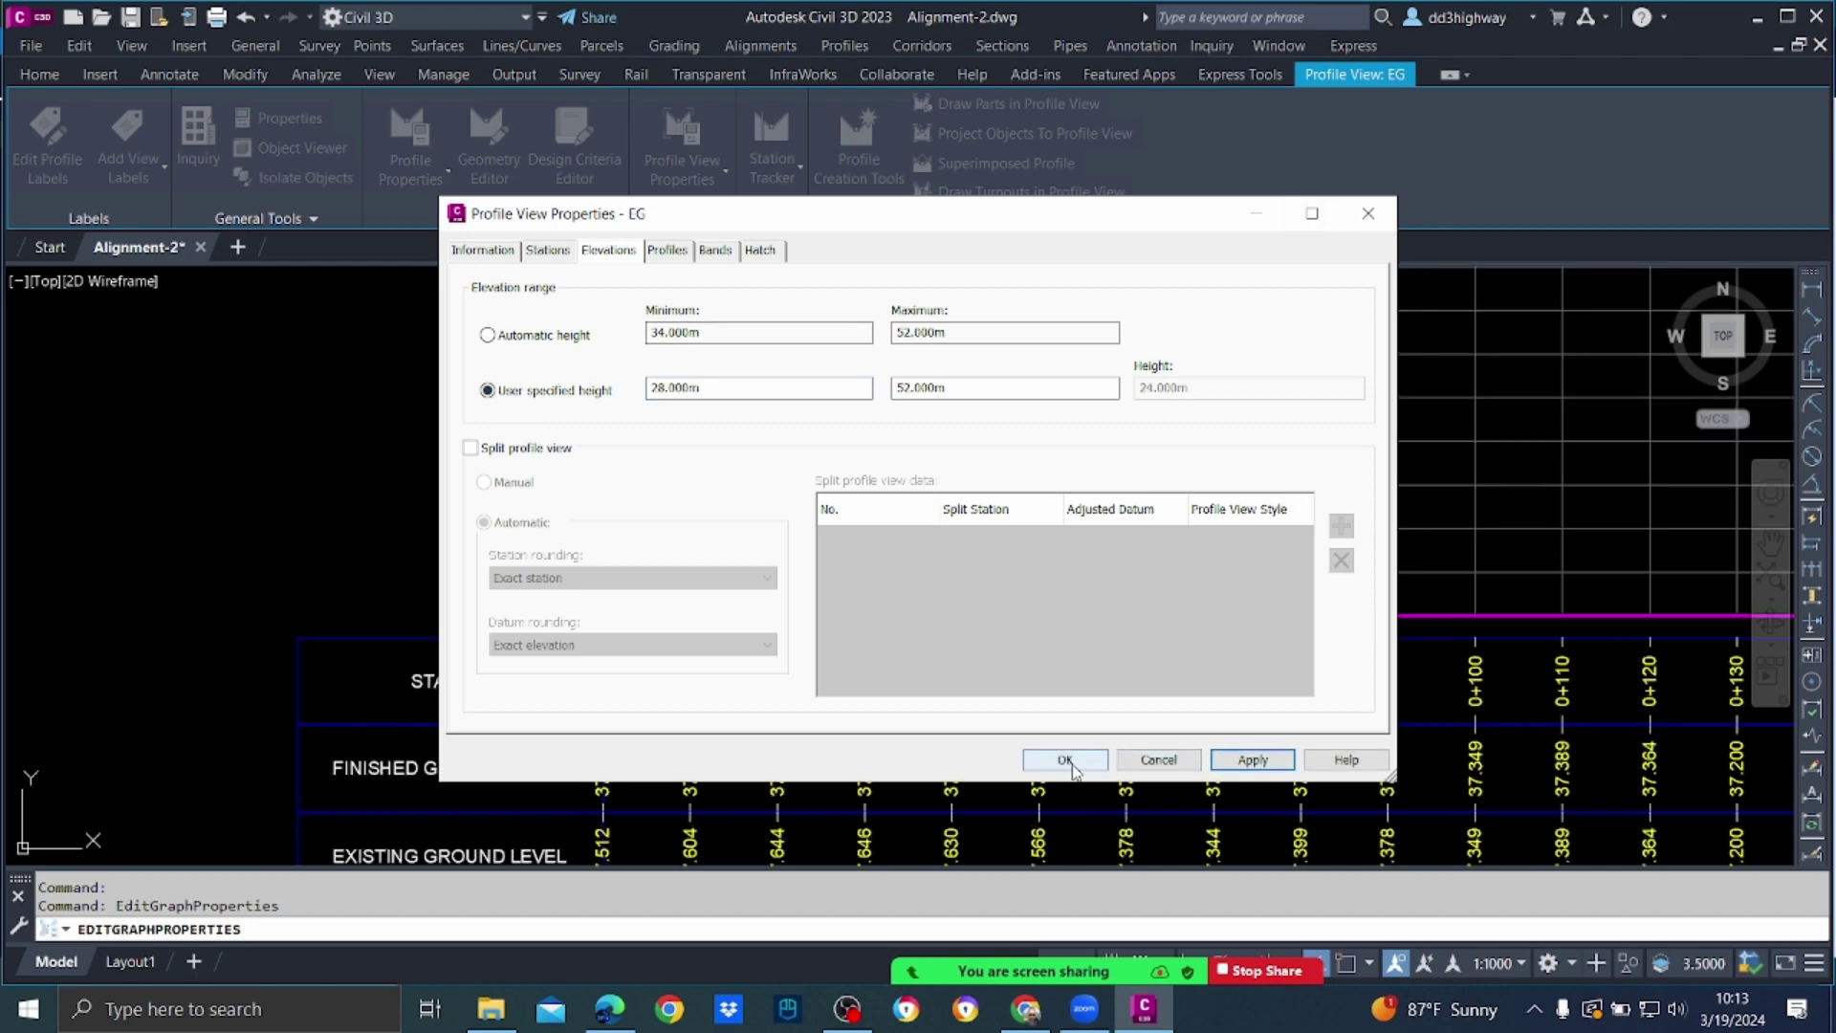
left_click(1159, 760)
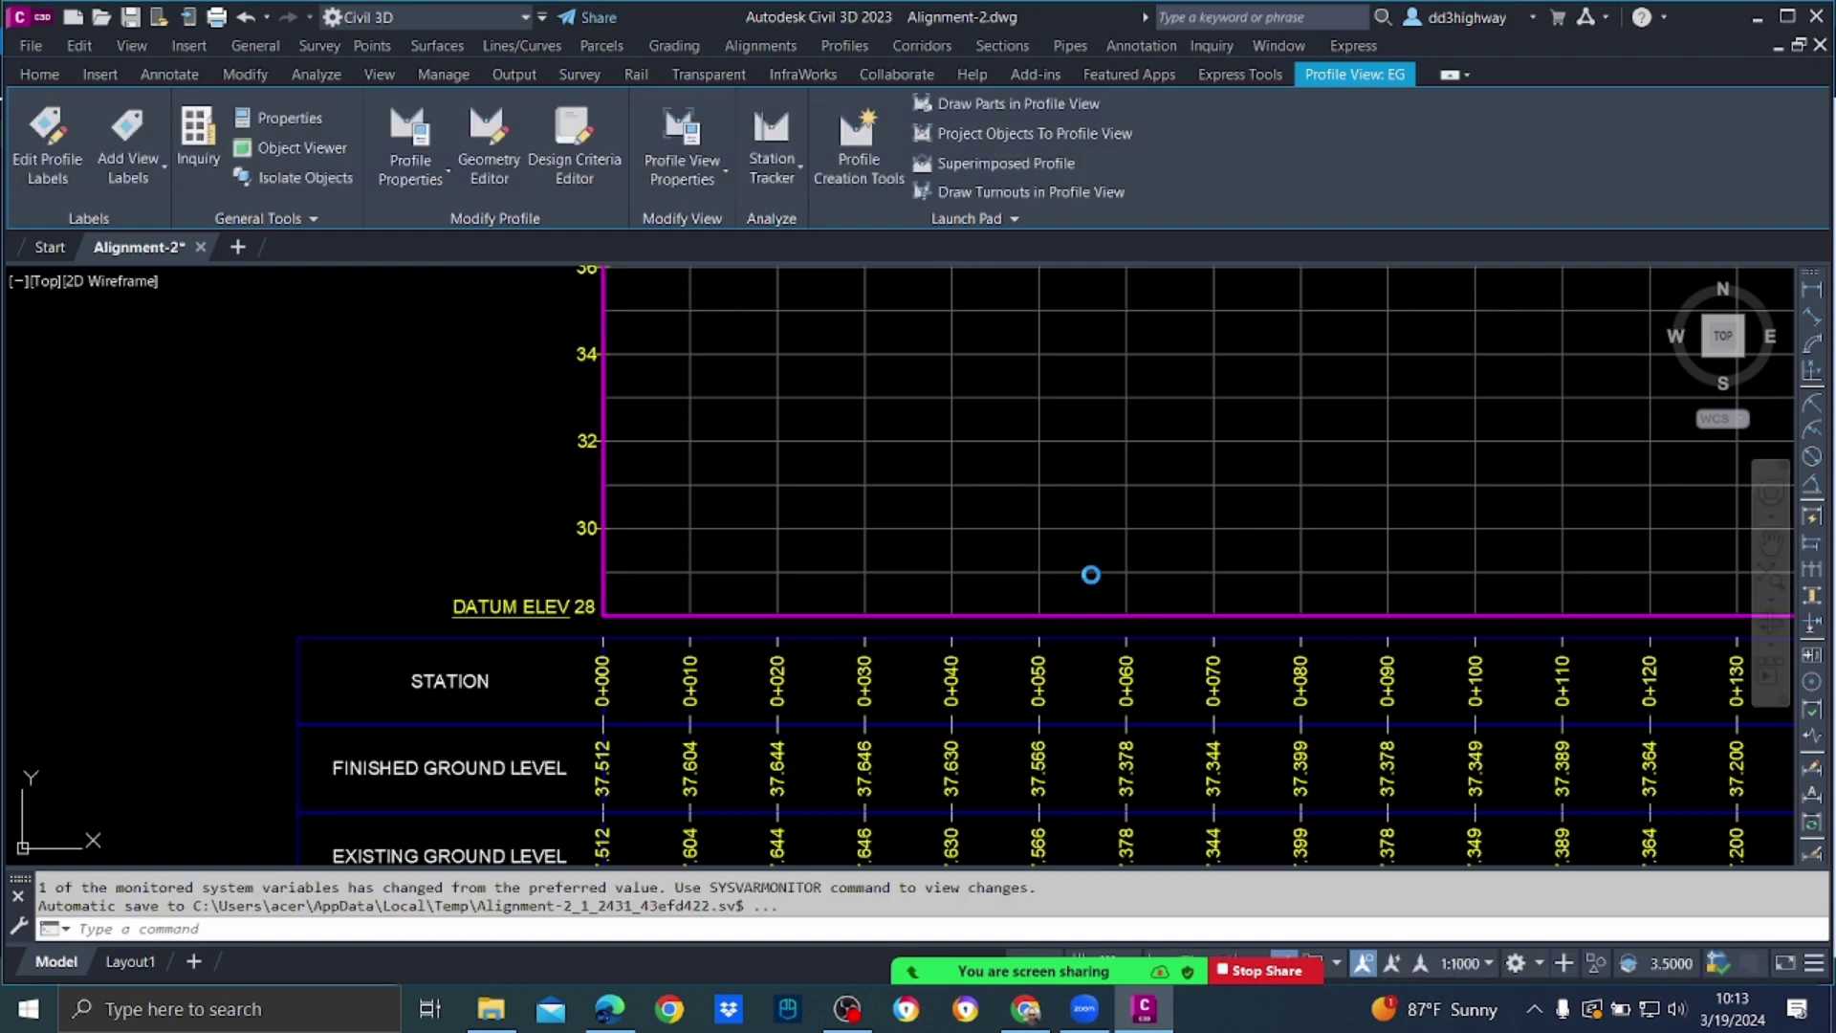
key("Escape")
Step: Erase the whole EG profile view together with its ground profile and data bands
scroll(1094, 560, "down", 5)
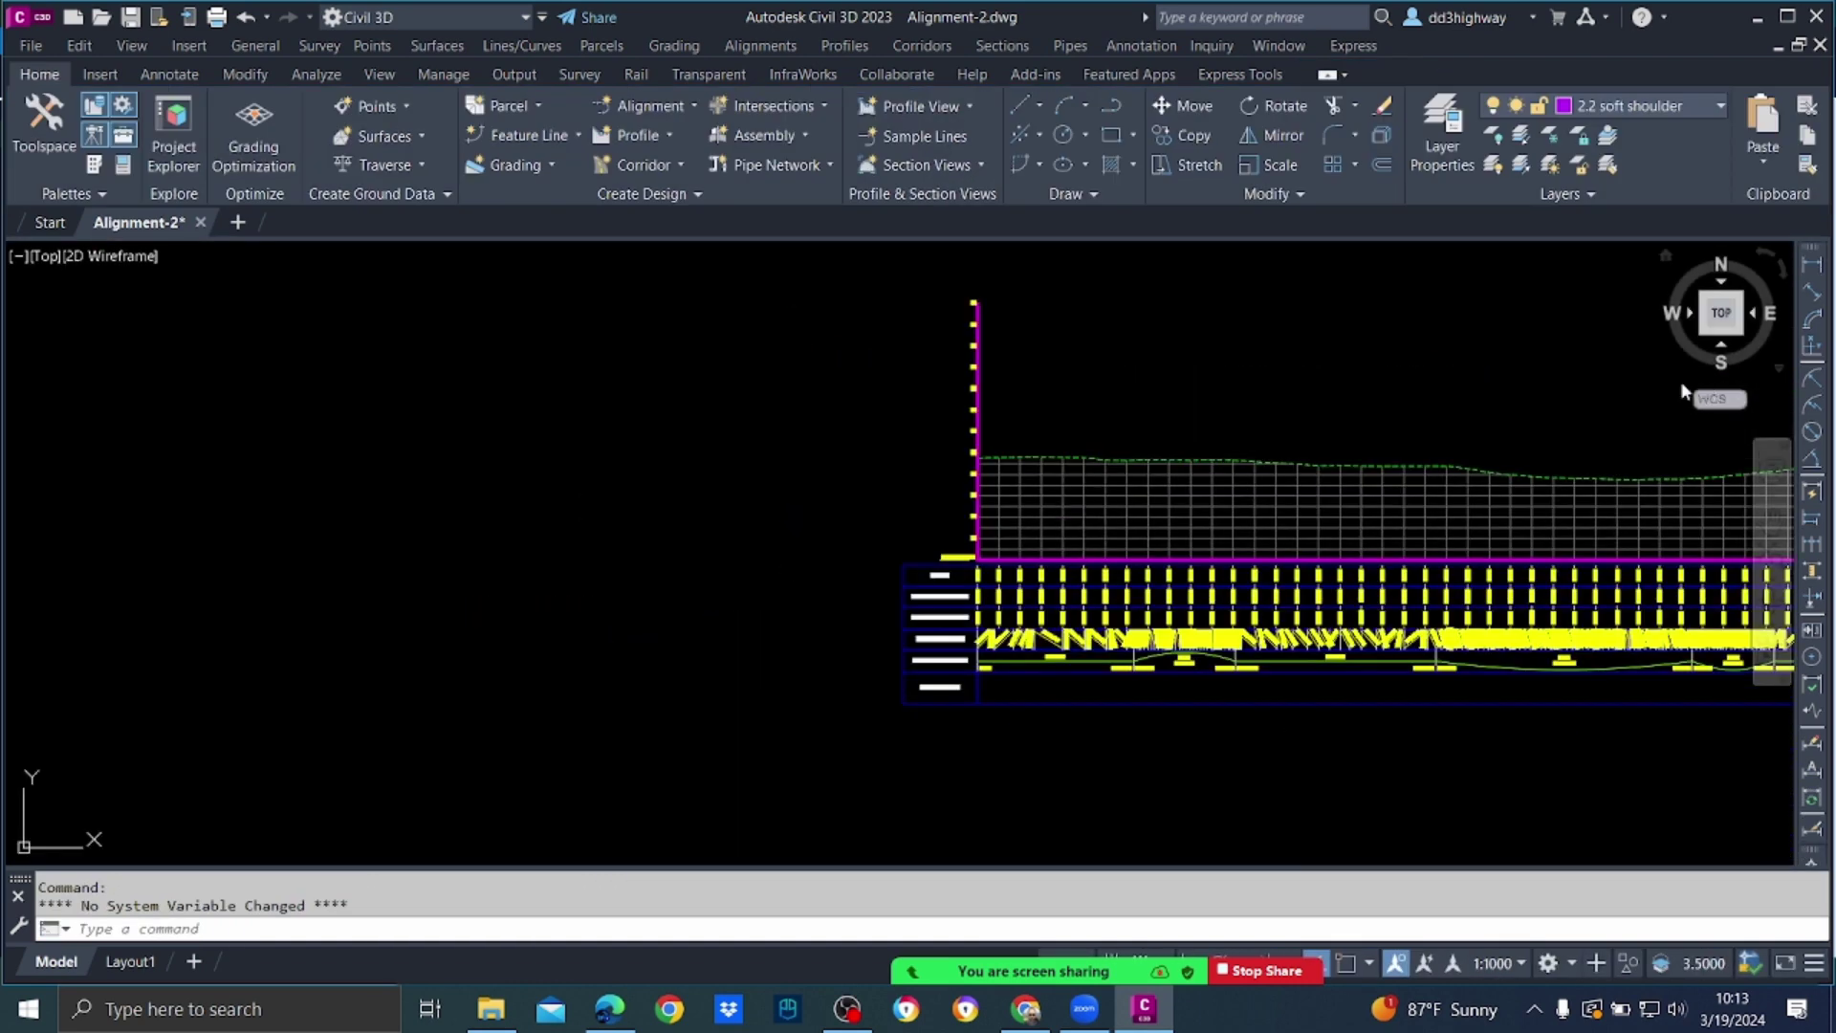
scroll(894, 449, "down", 3)
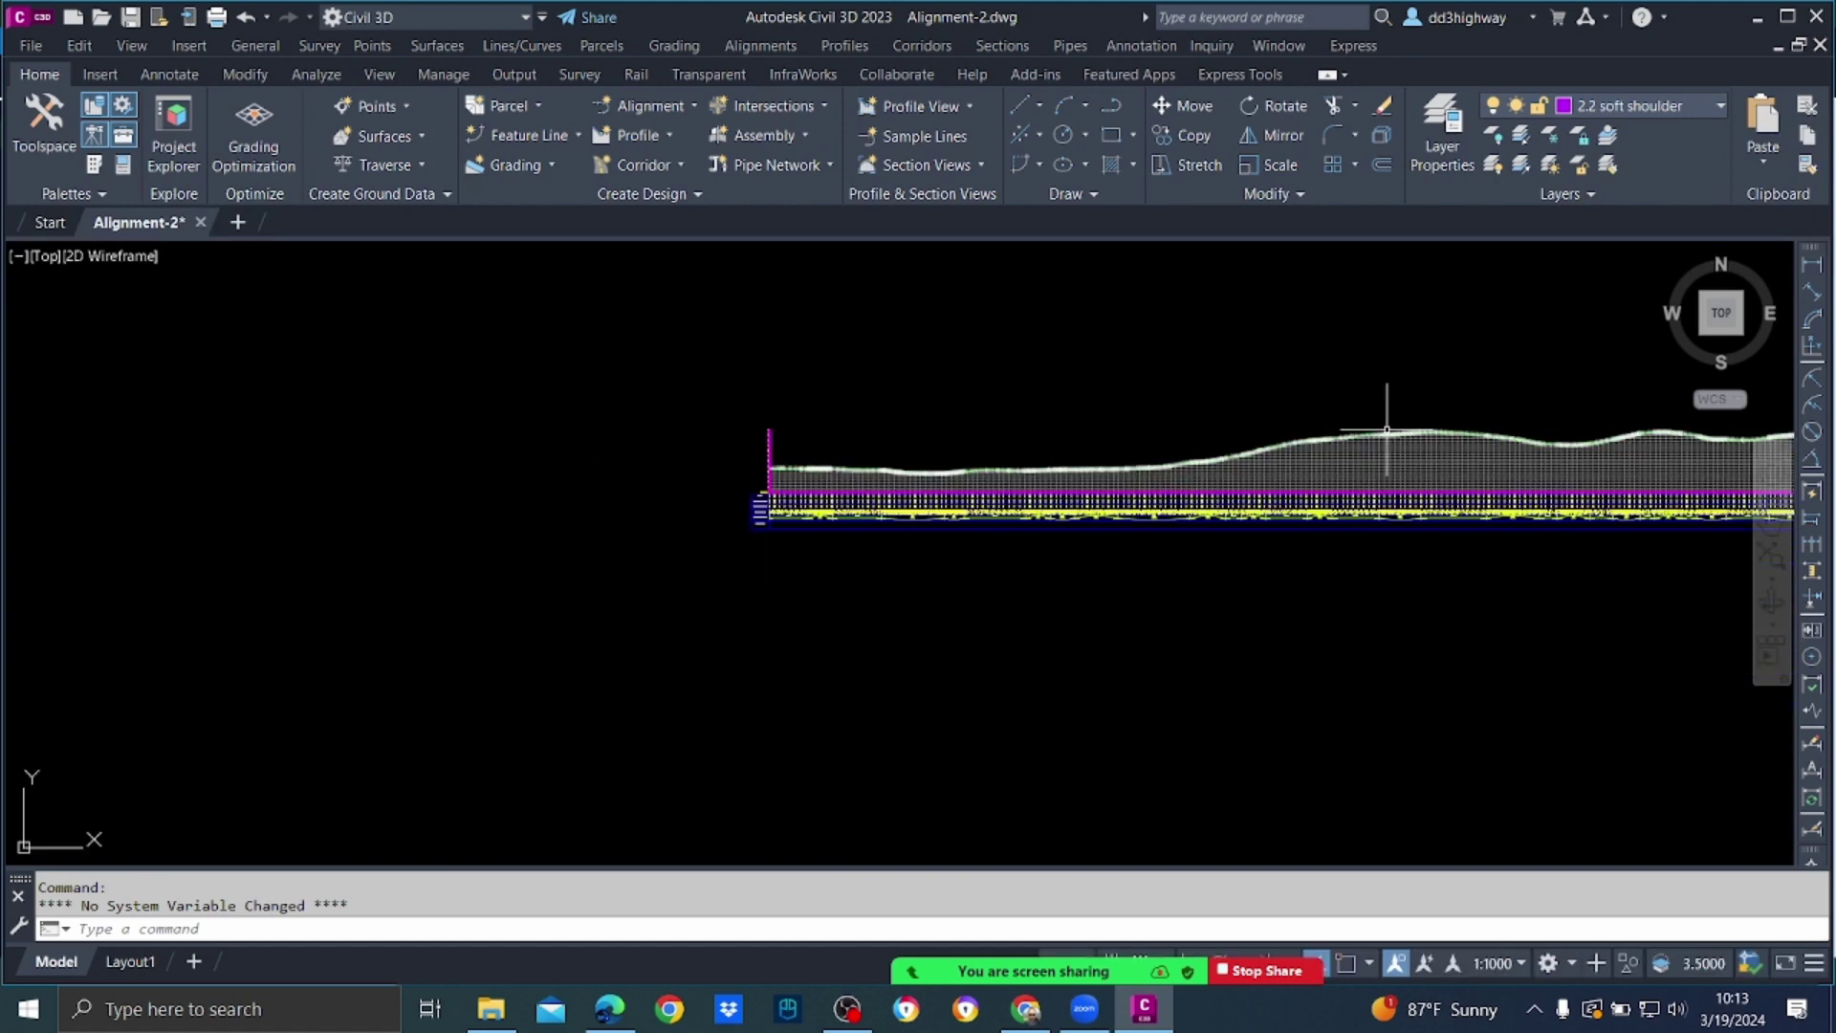
middle_click_drag(1386, 409, 633, 410)
middle_click_drag(635, 471, 1381, 353)
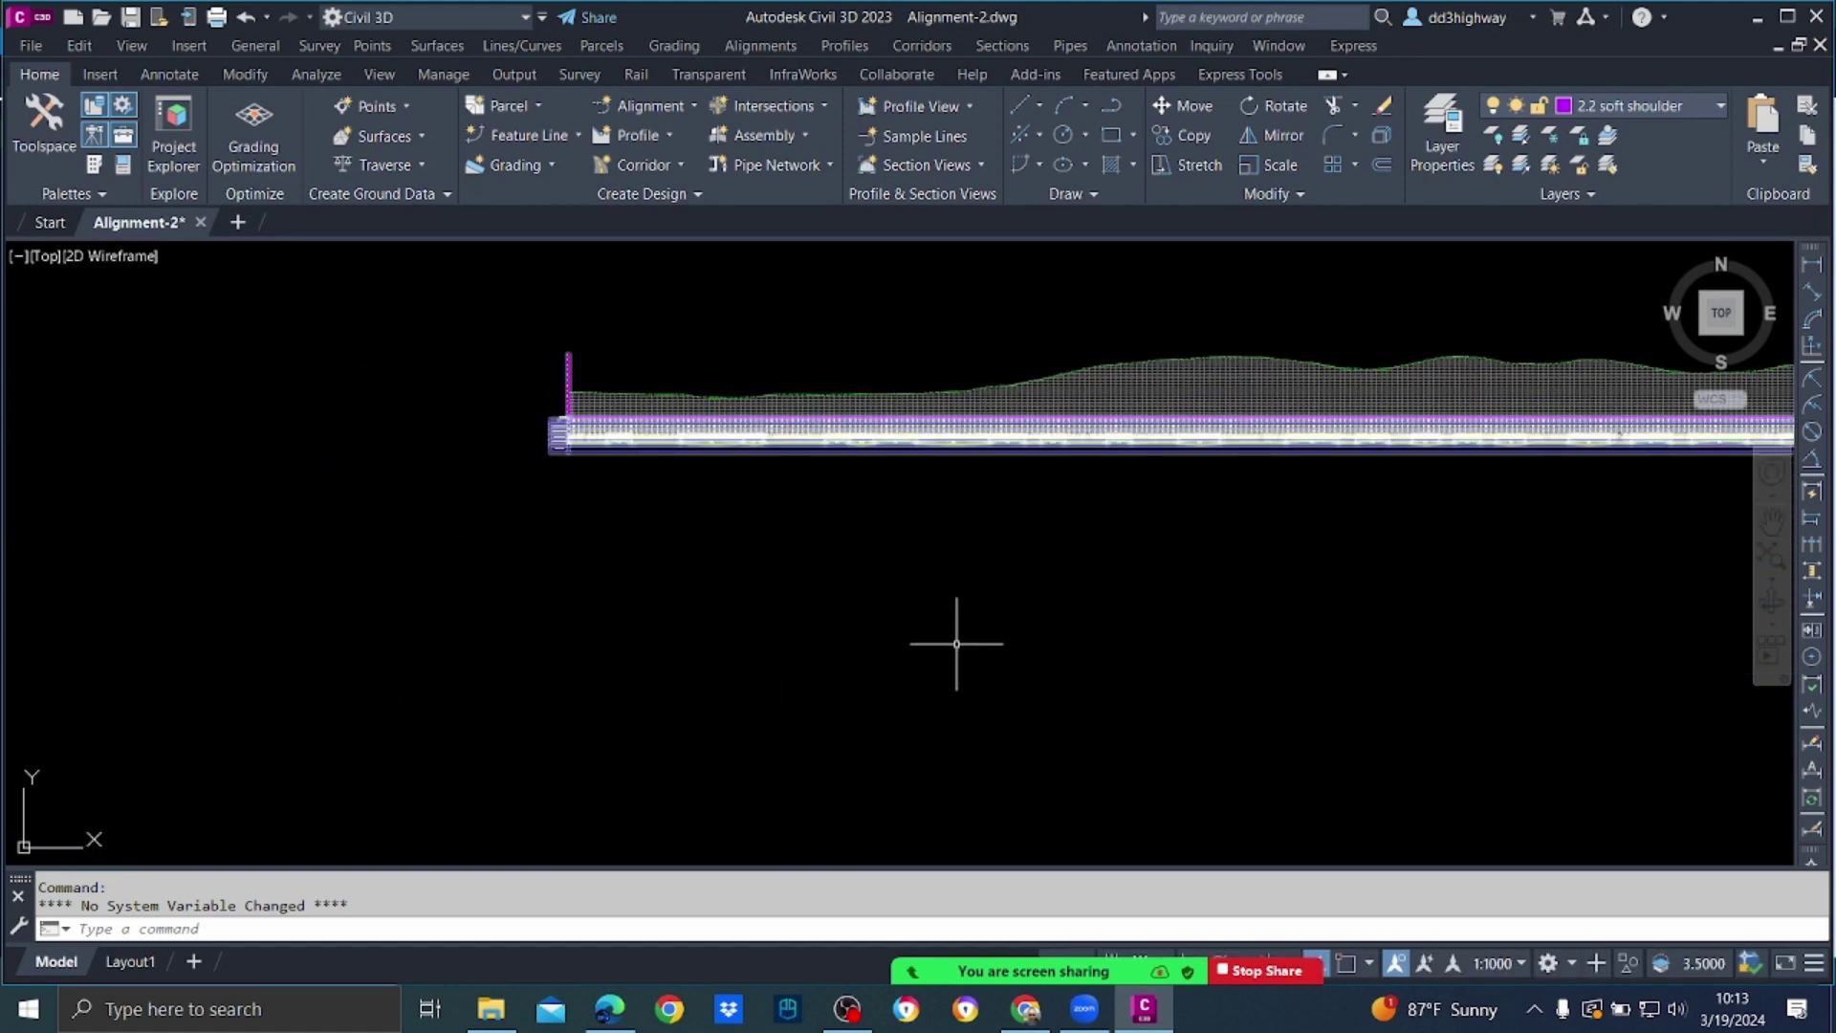
scroll(947, 612, "down", 5)
left_click(709, 448)
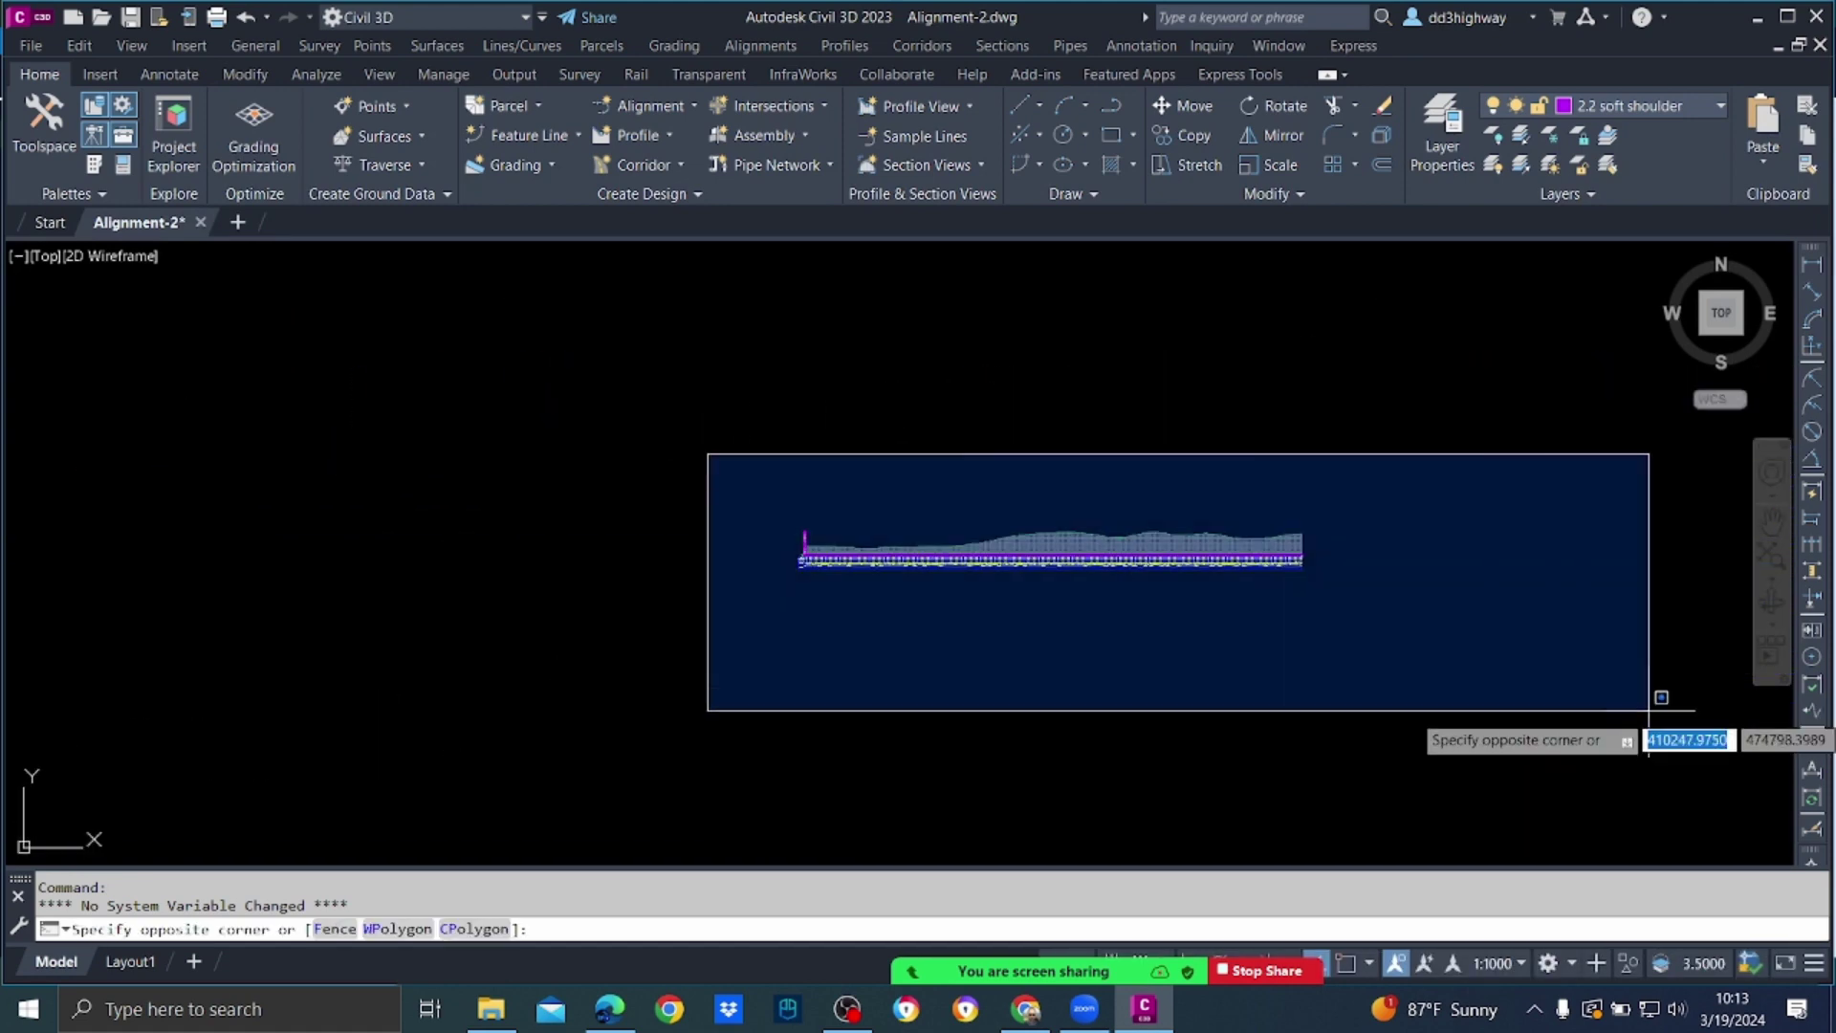
left_click(1544, 700)
key("Delete")
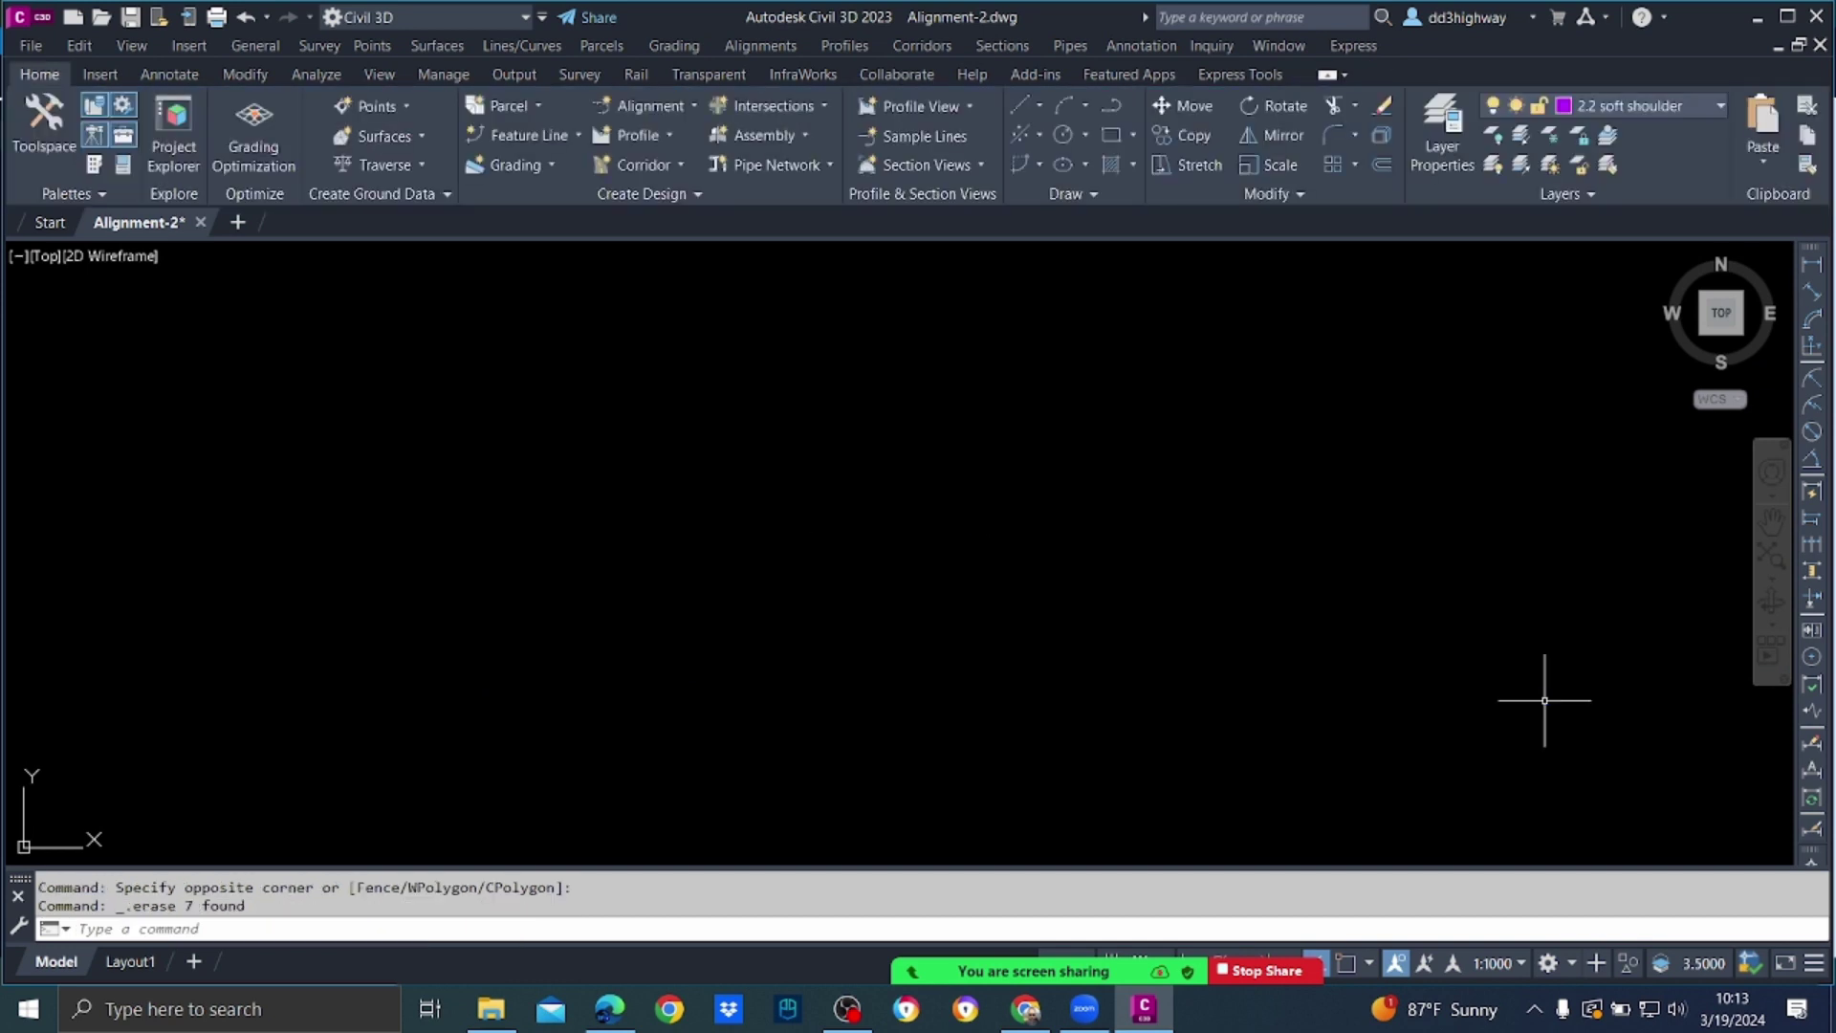
Step: Create a profile of the DCL alignment from the EG surface over its full length and start drawing it in a profile view
left_click(839, 52)
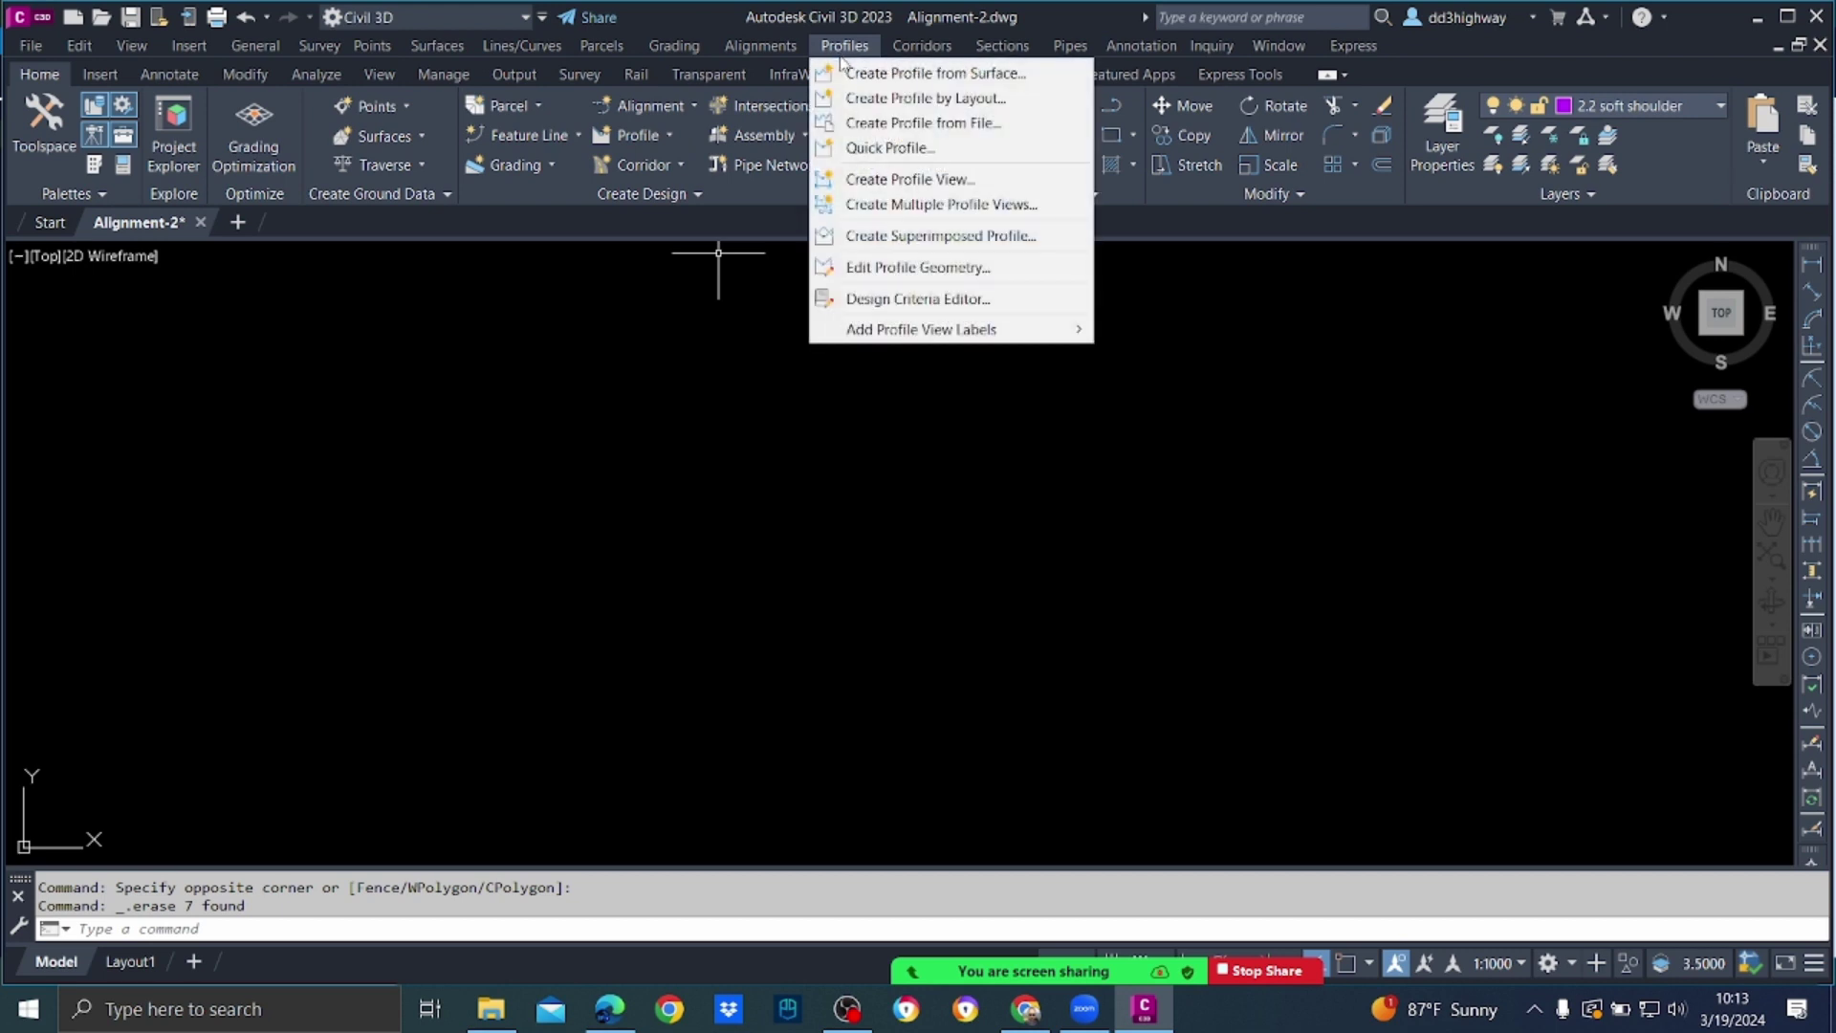
left_click(918, 69)
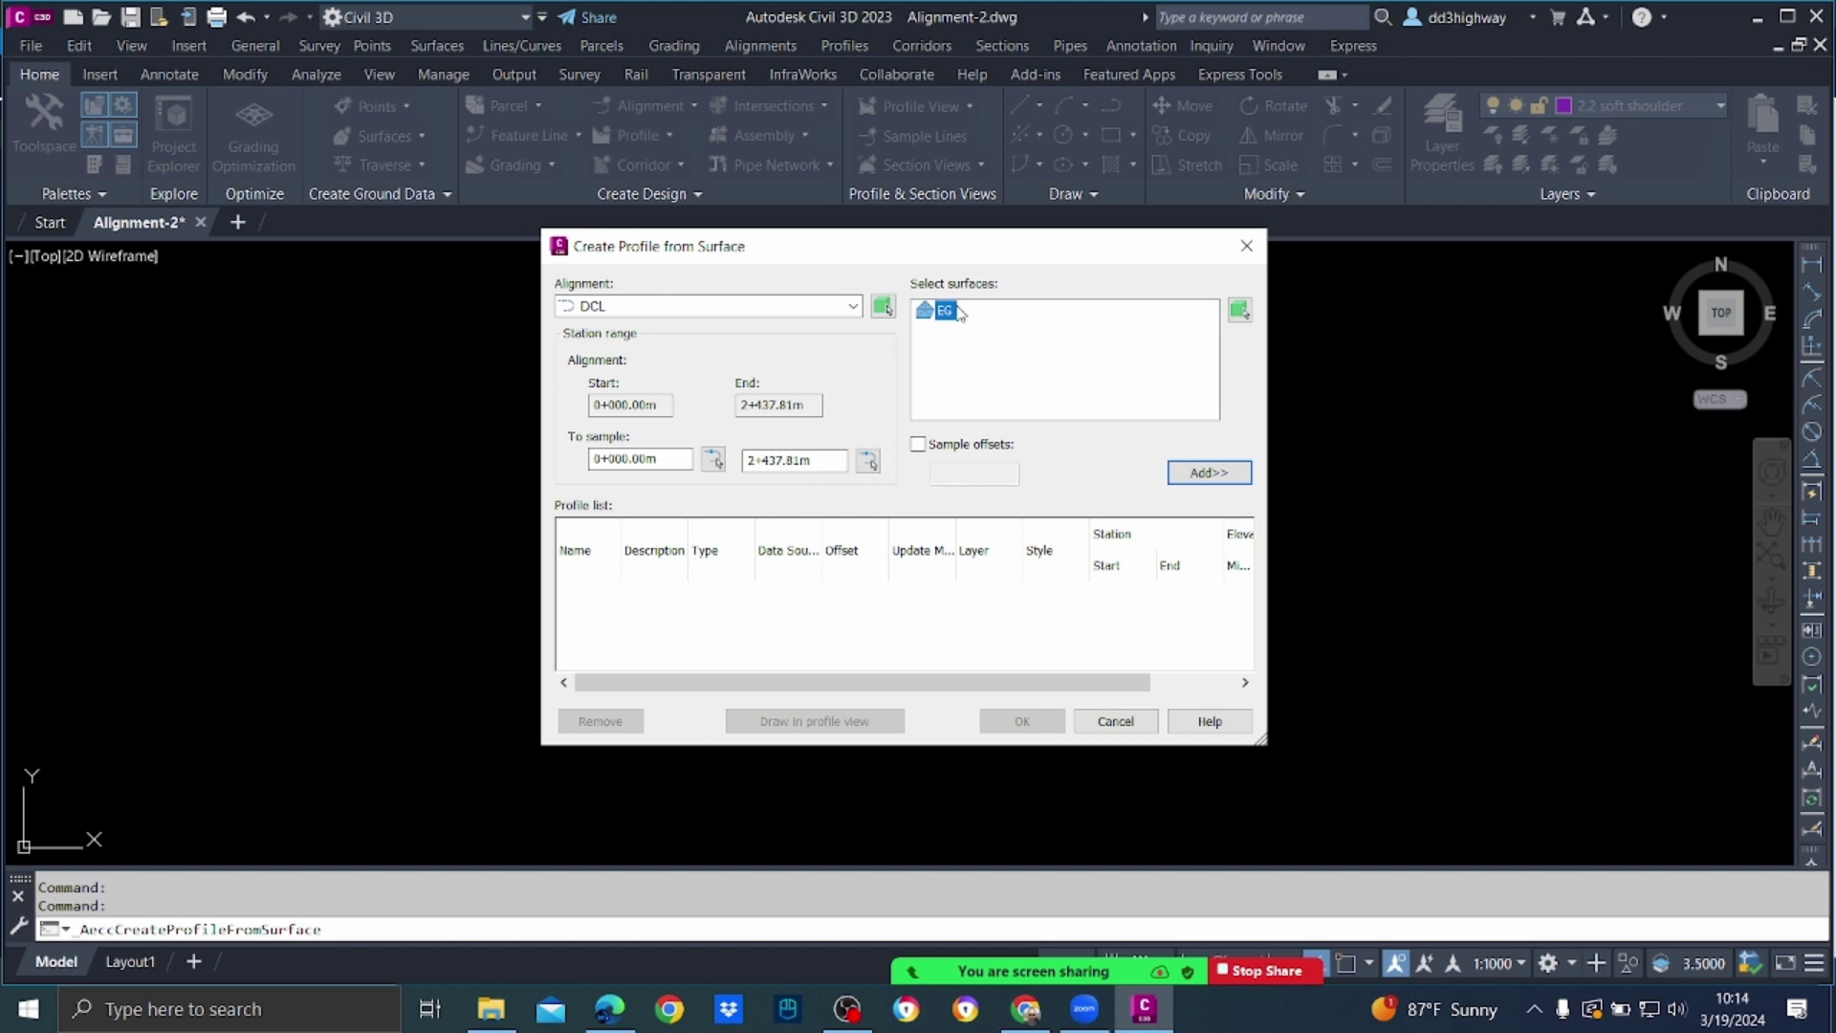
left_click(1203, 471)
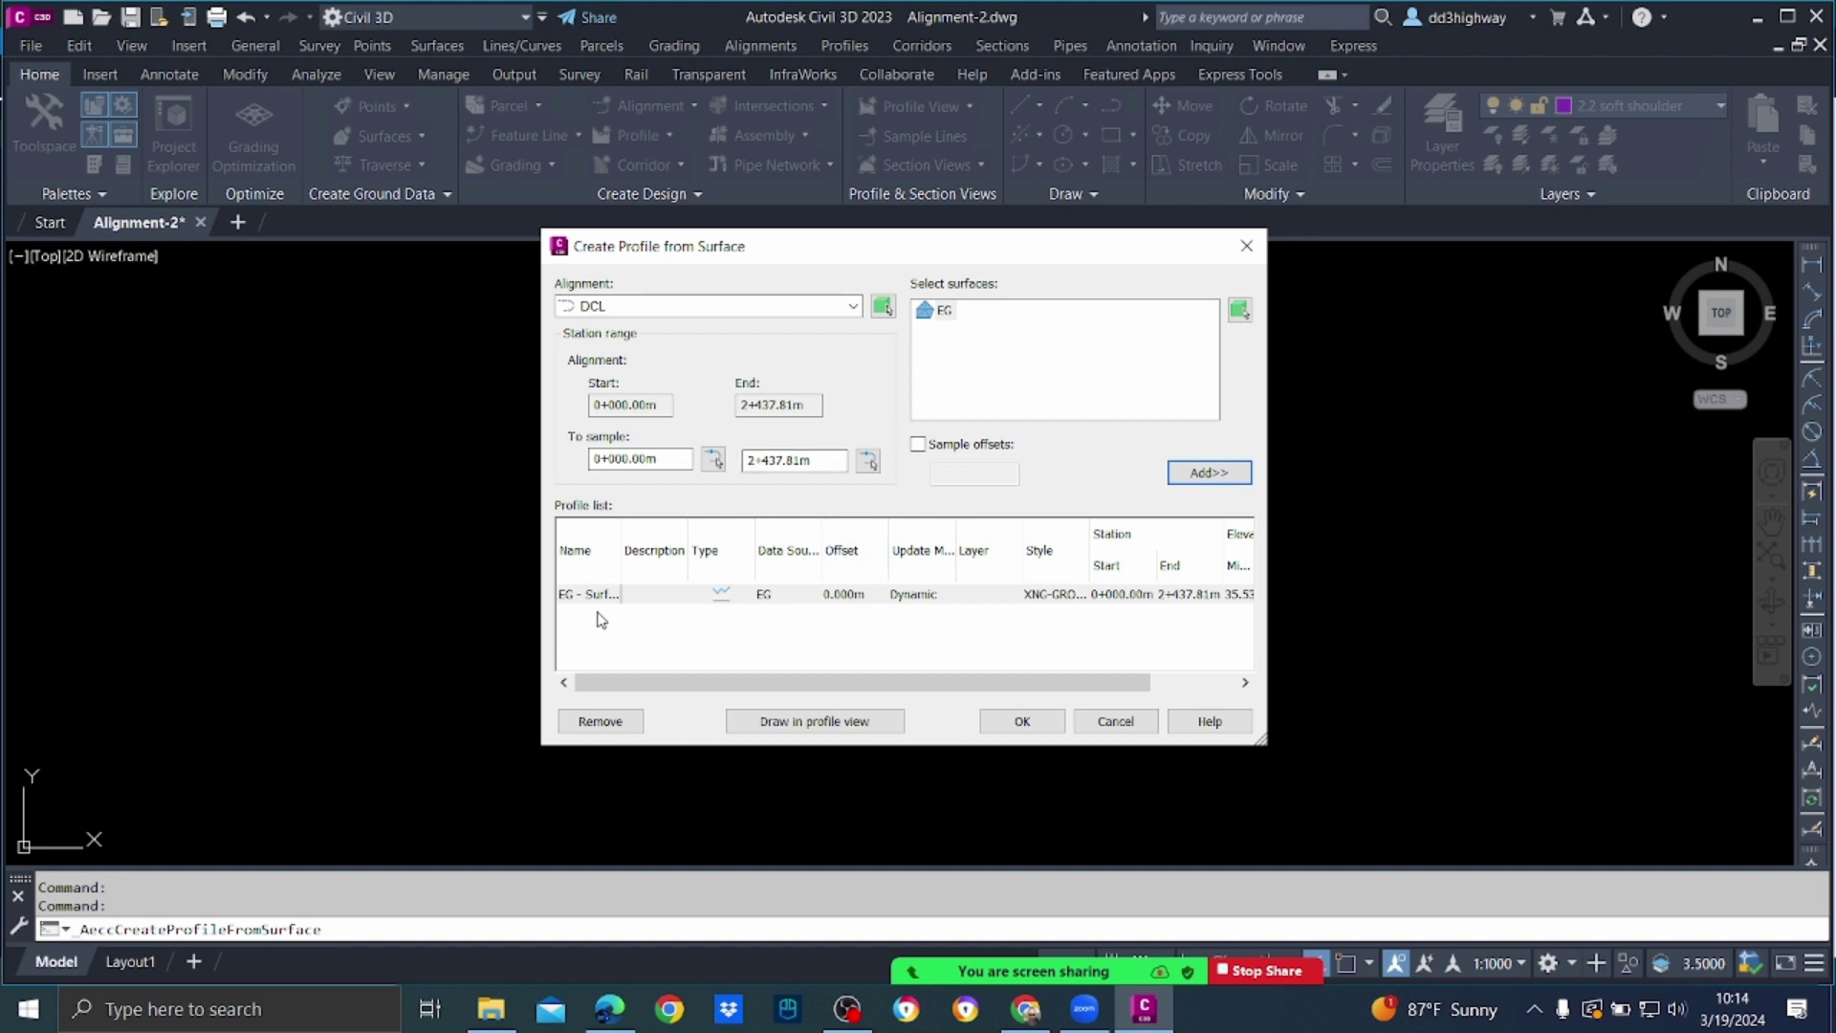
left_click(801, 732)
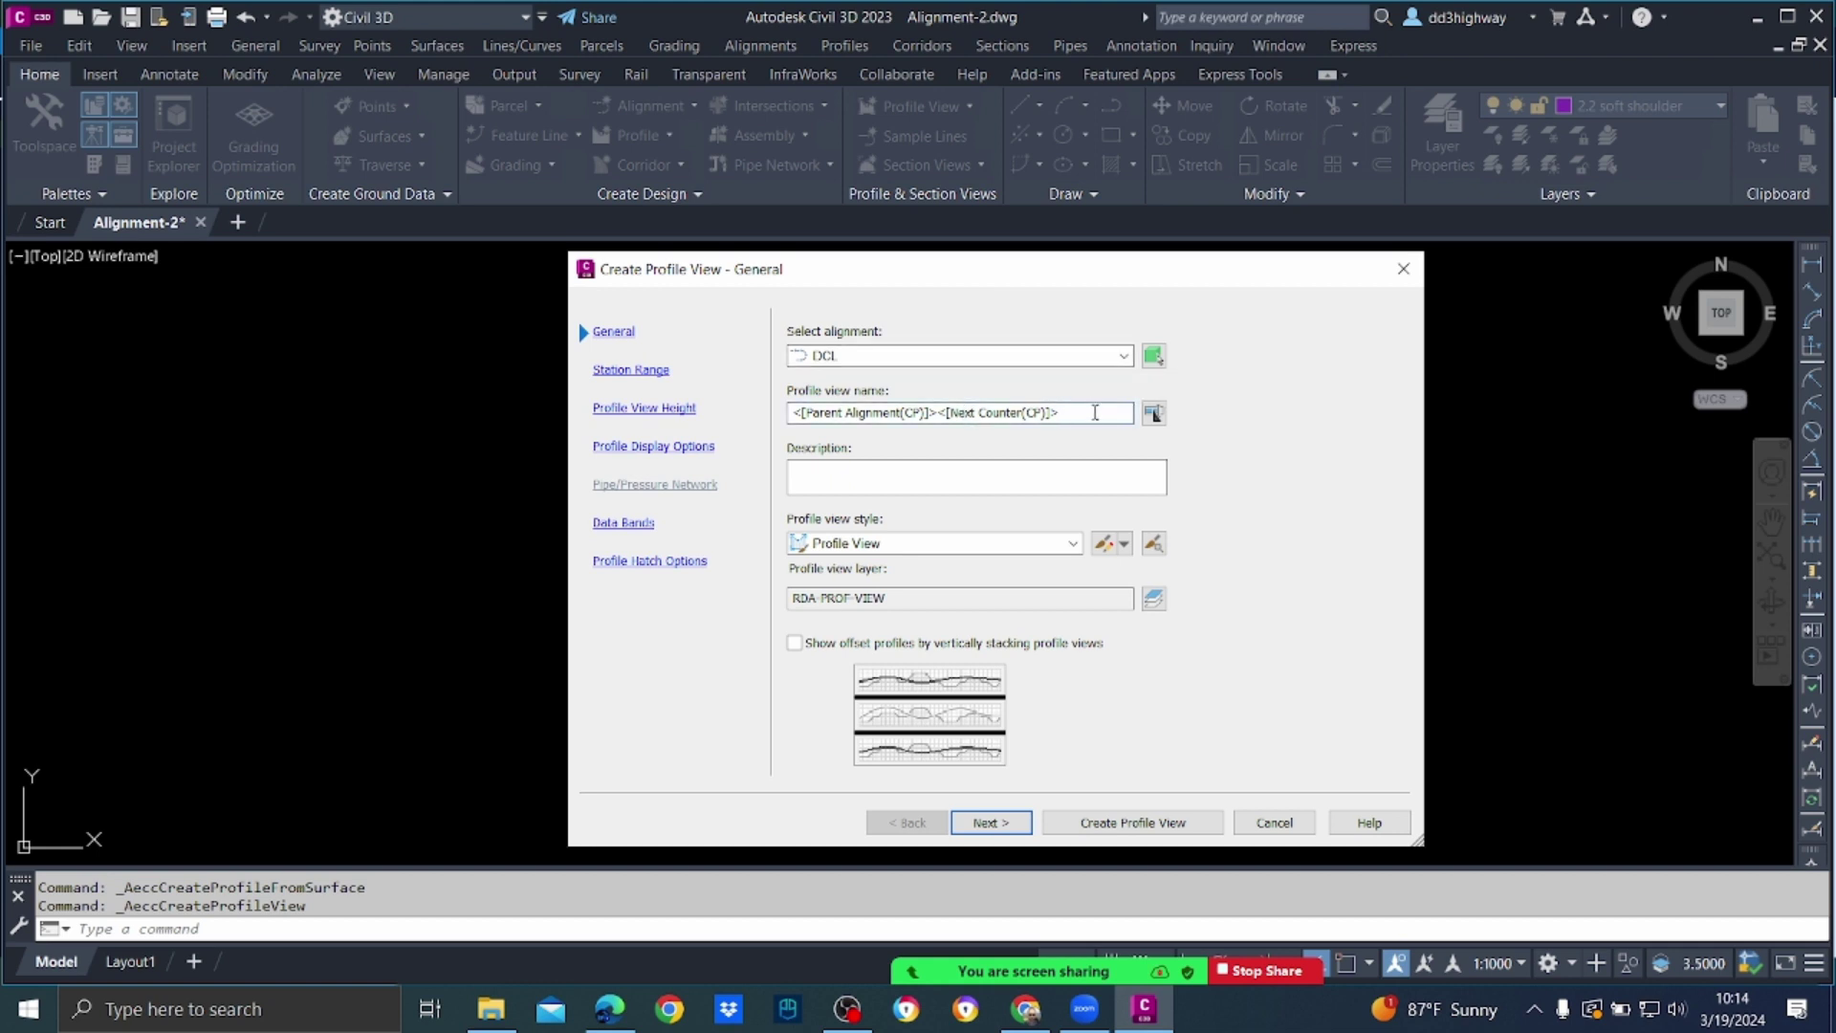
Step: Name the profile view EG and assign it the PV-STYLE-1000 style
left_click_drag(1095, 412, 549, 395)
type("EG")
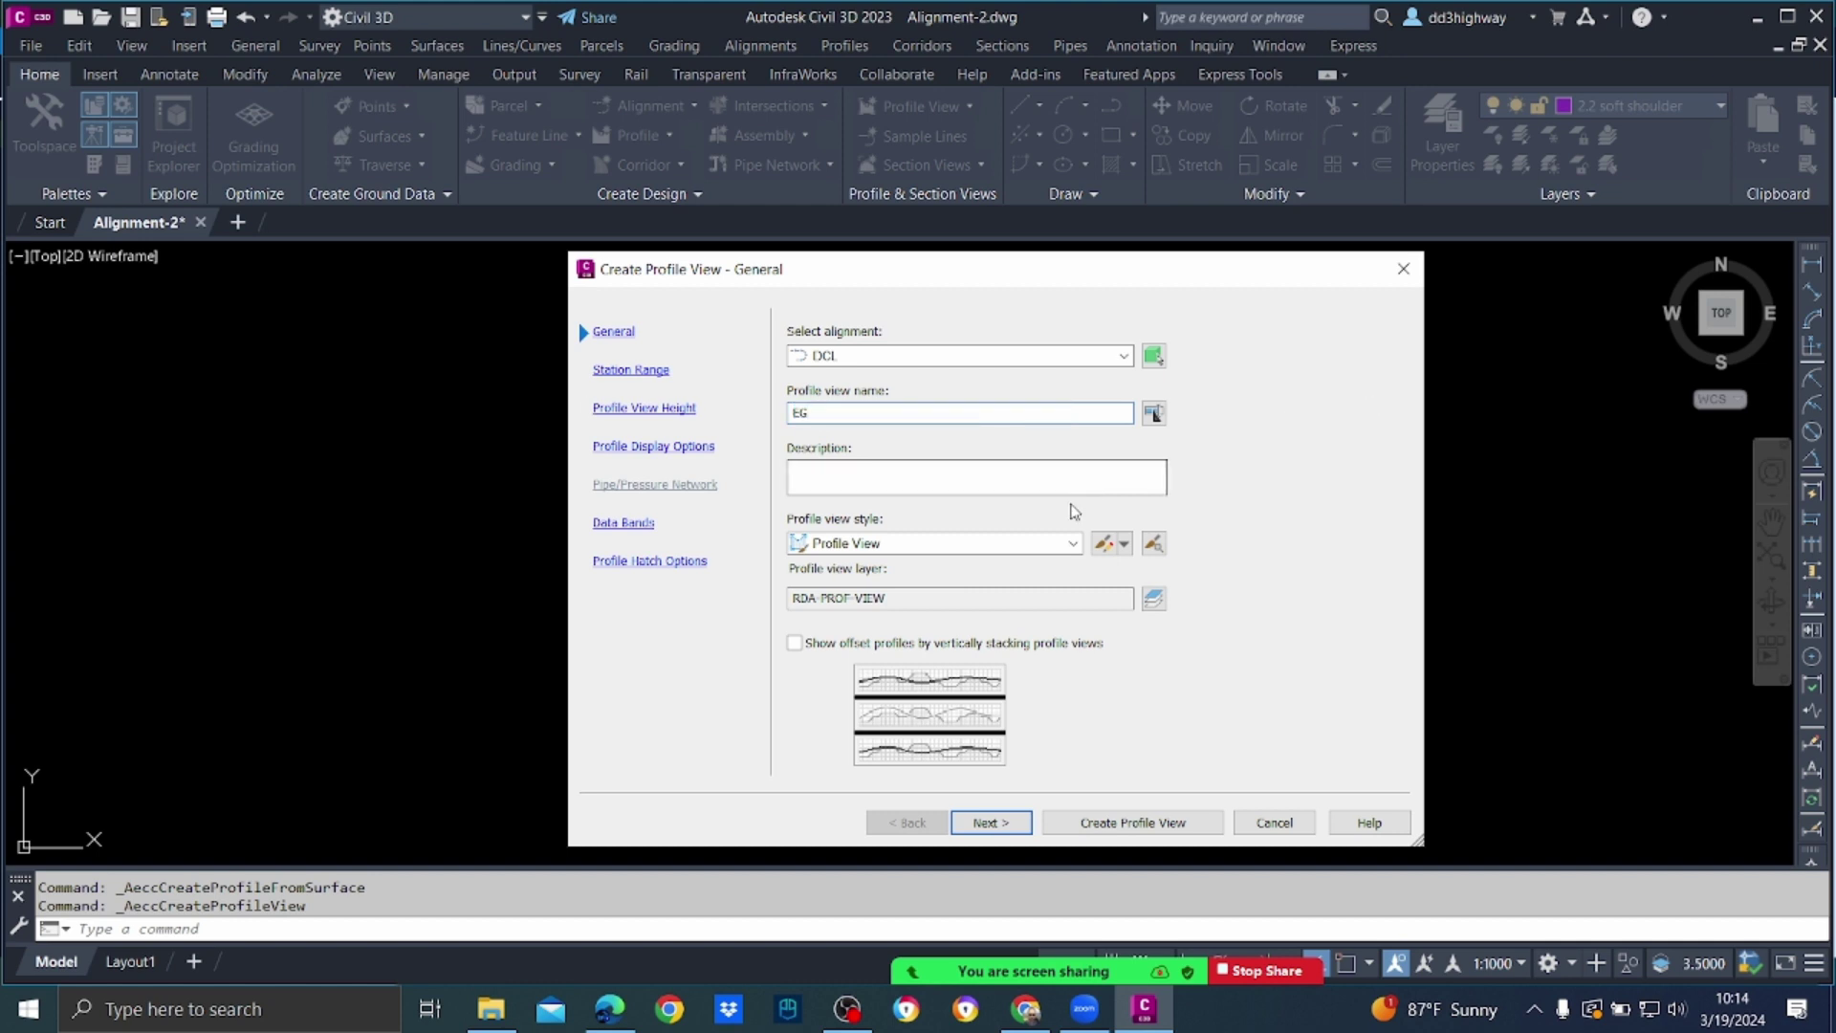
left_click(1048, 543)
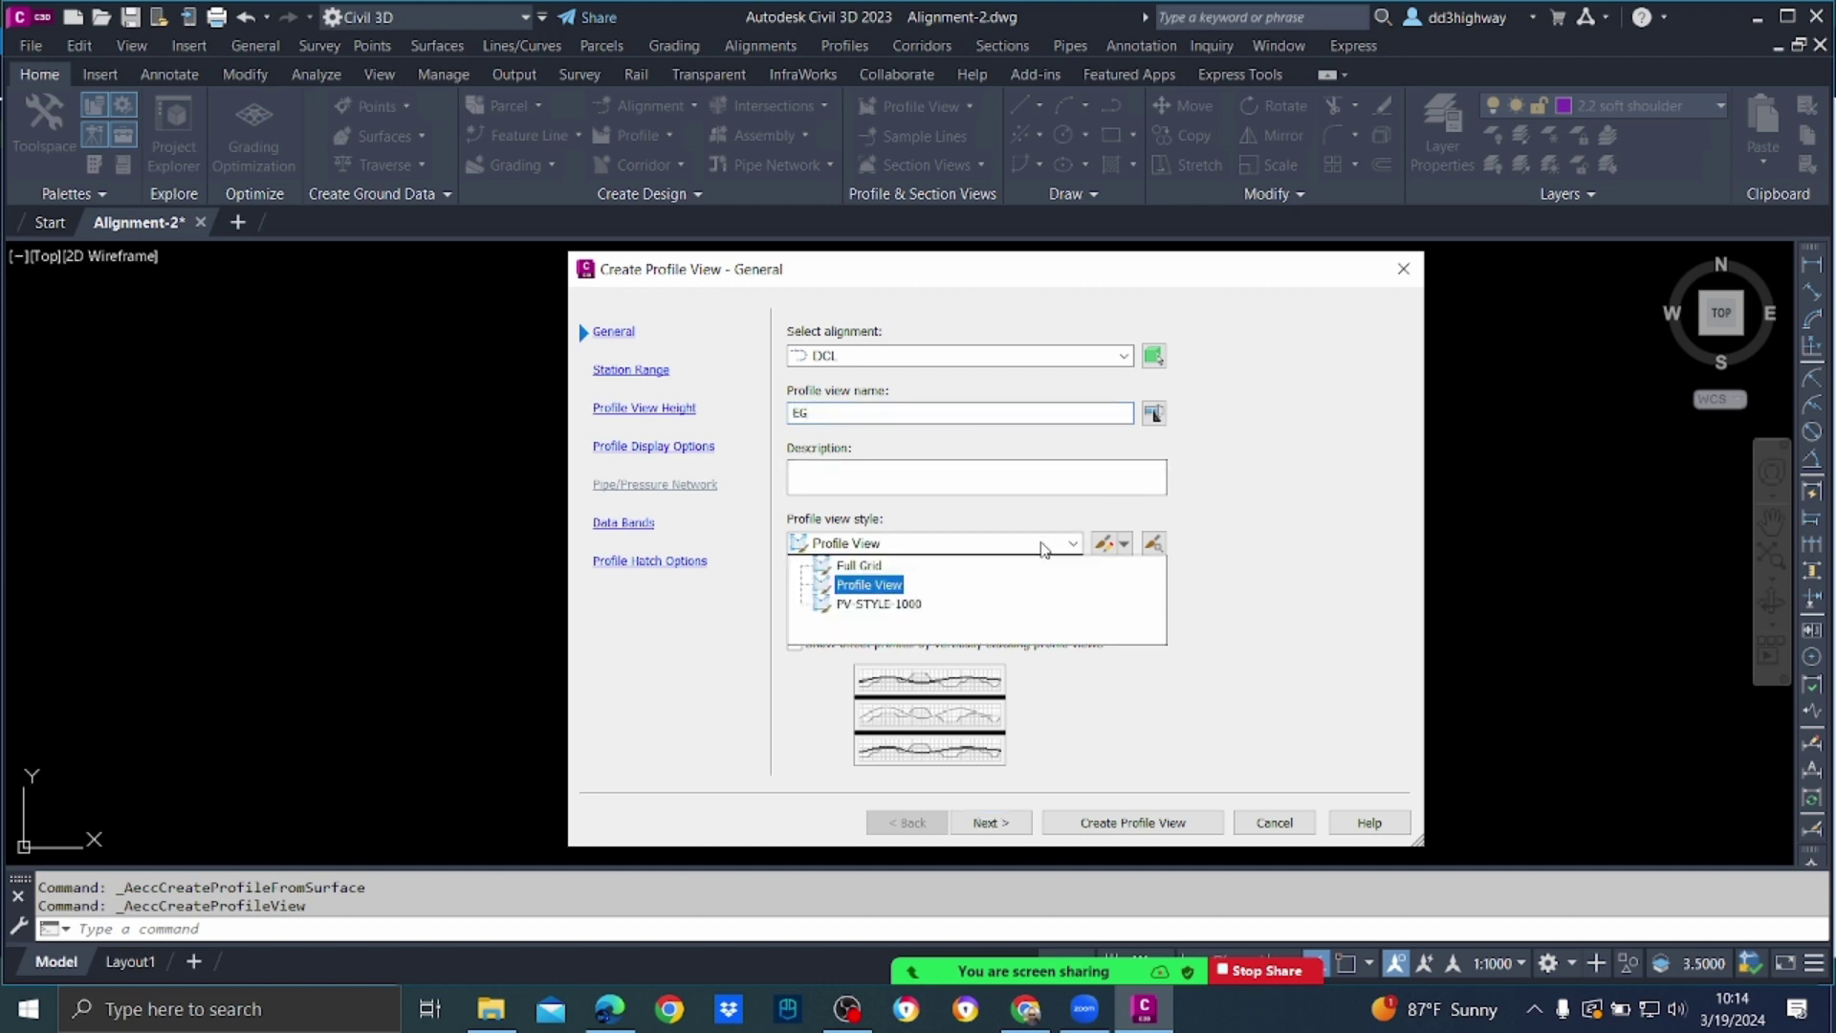
left_click(907, 610)
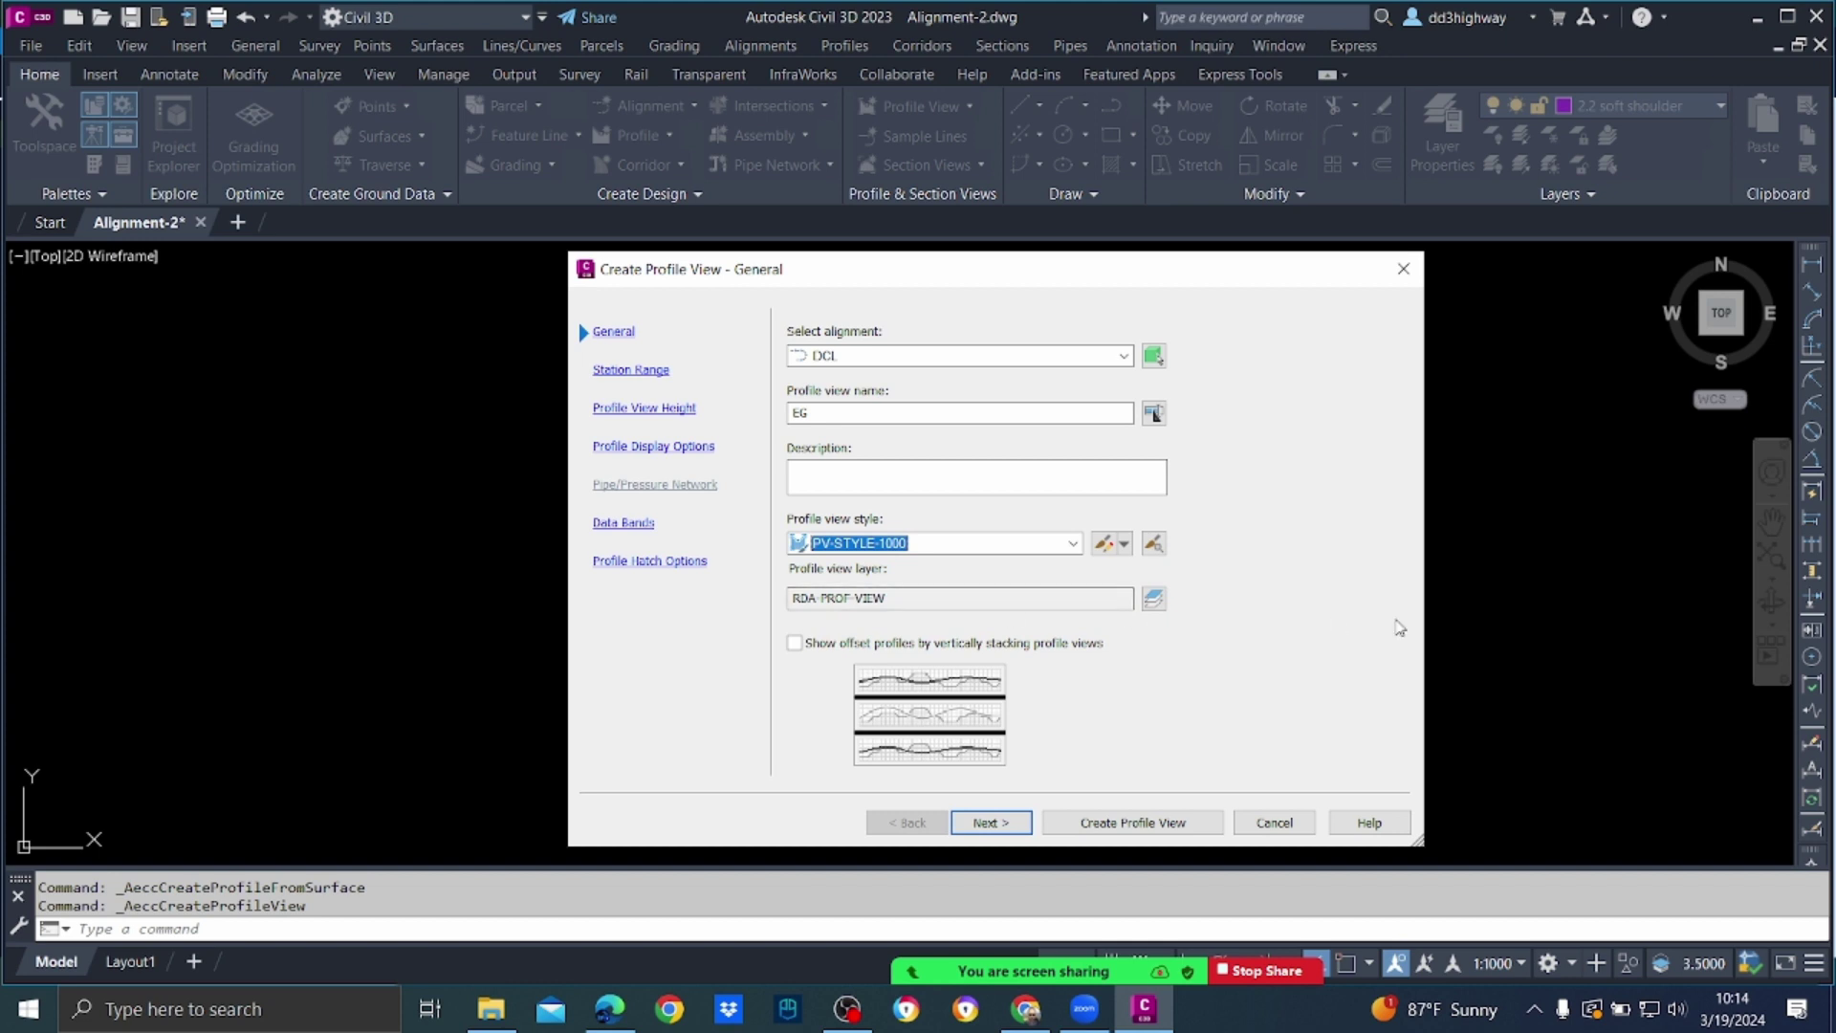
left_click(991, 823)
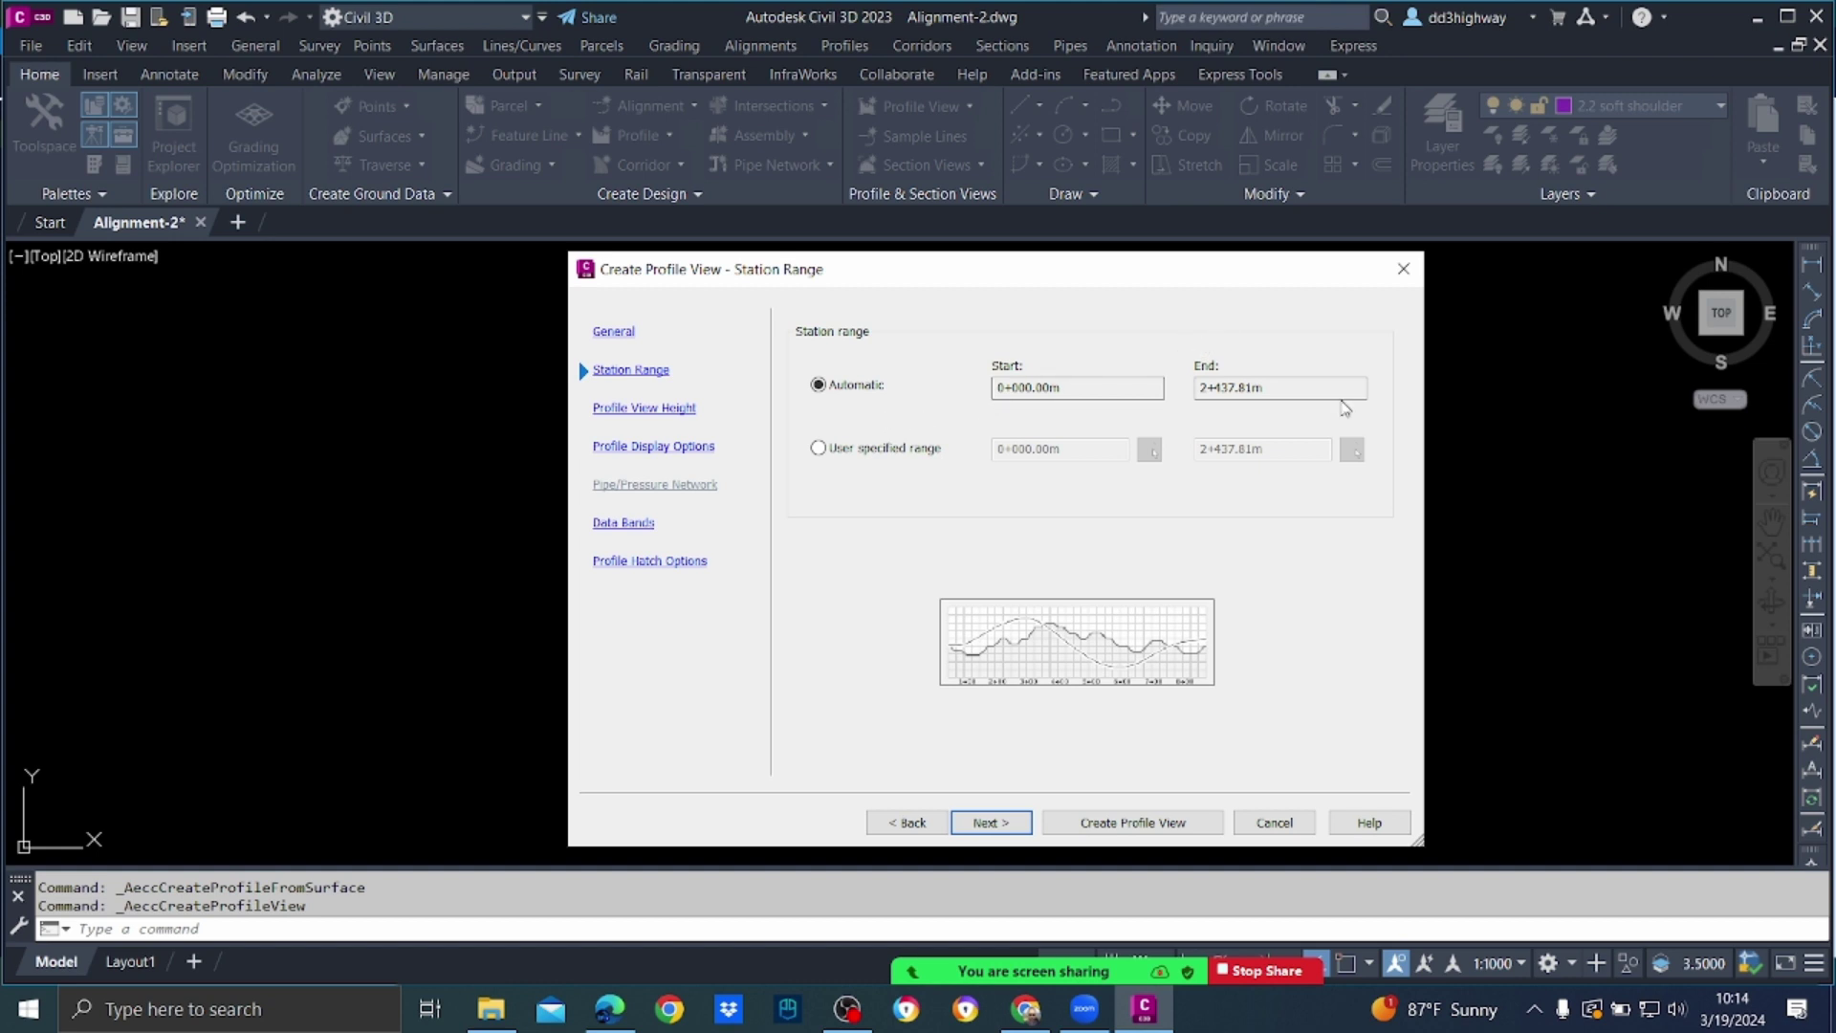
Step: Keep the automatic station range and profile view height, with the EG surface profile drawn
left_click(1025, 823)
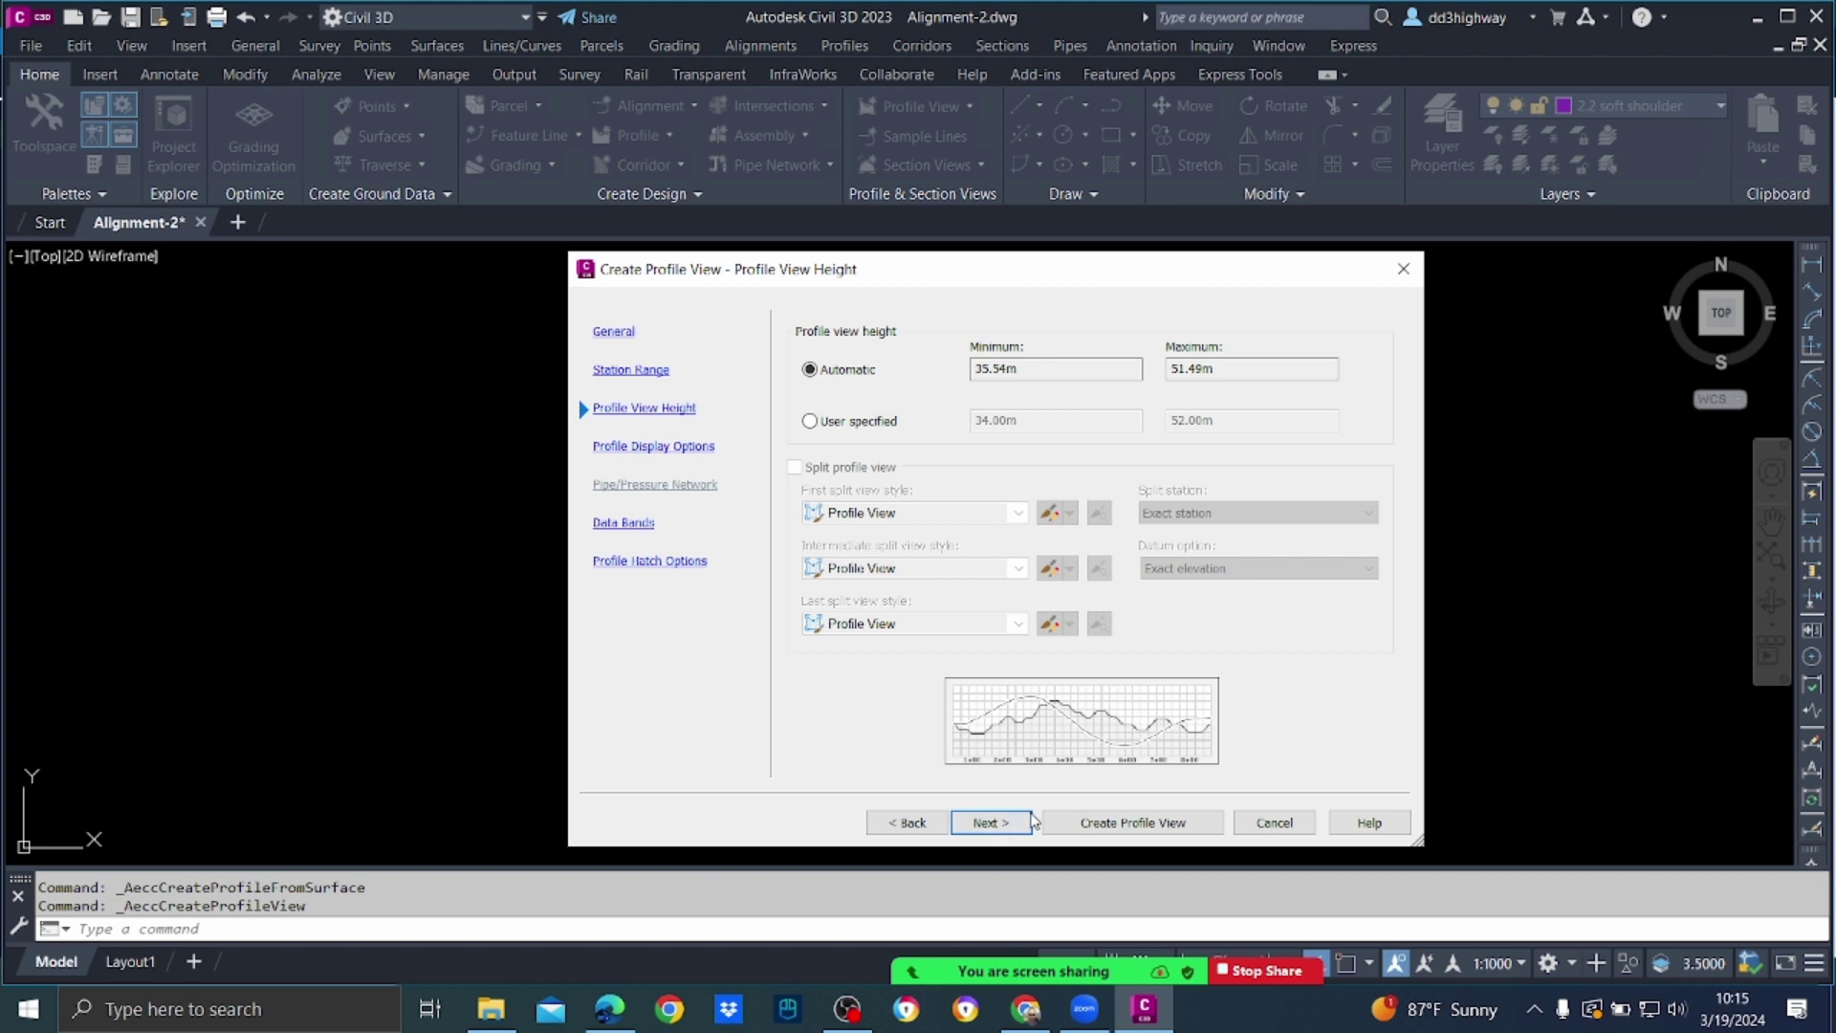
left_click(995, 820)
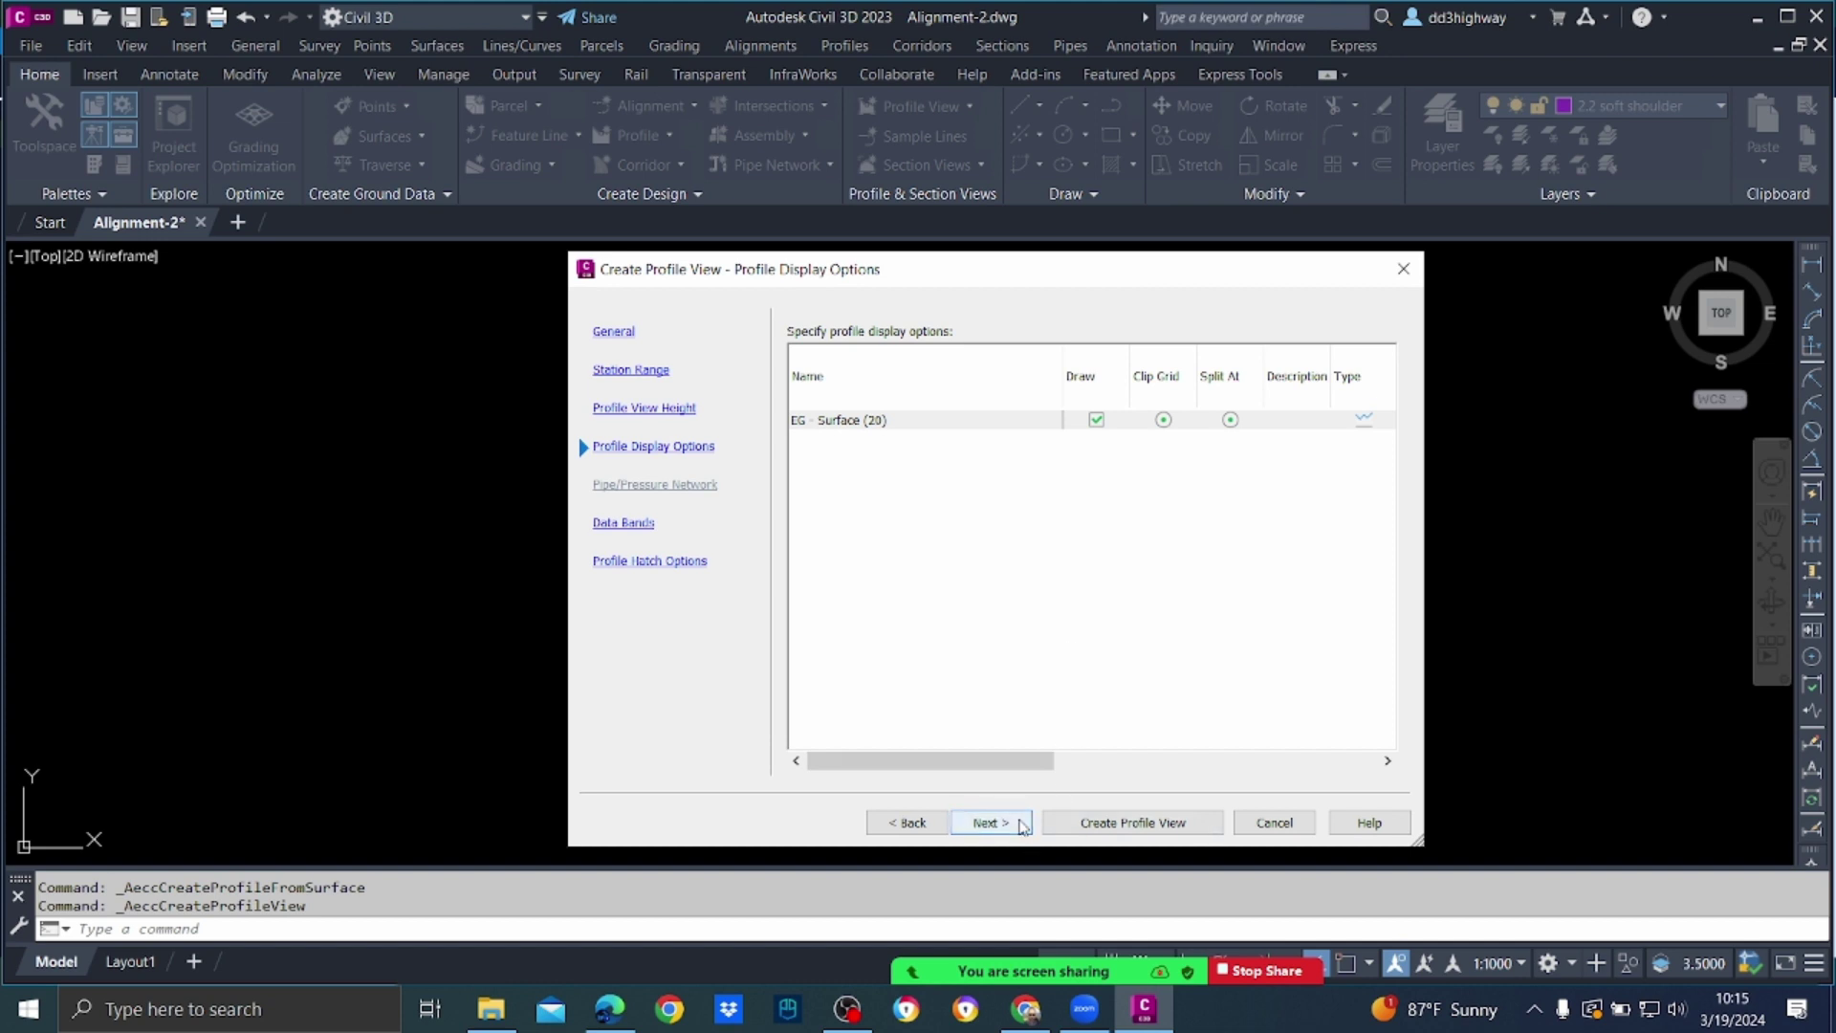
left_click(991, 822)
Step: Check the RDA-PV-BAND-SET-1000-FIELD data bands, and settle on the RDA-PV-BAND-SET-1000 band set instead
left_click(1084, 356)
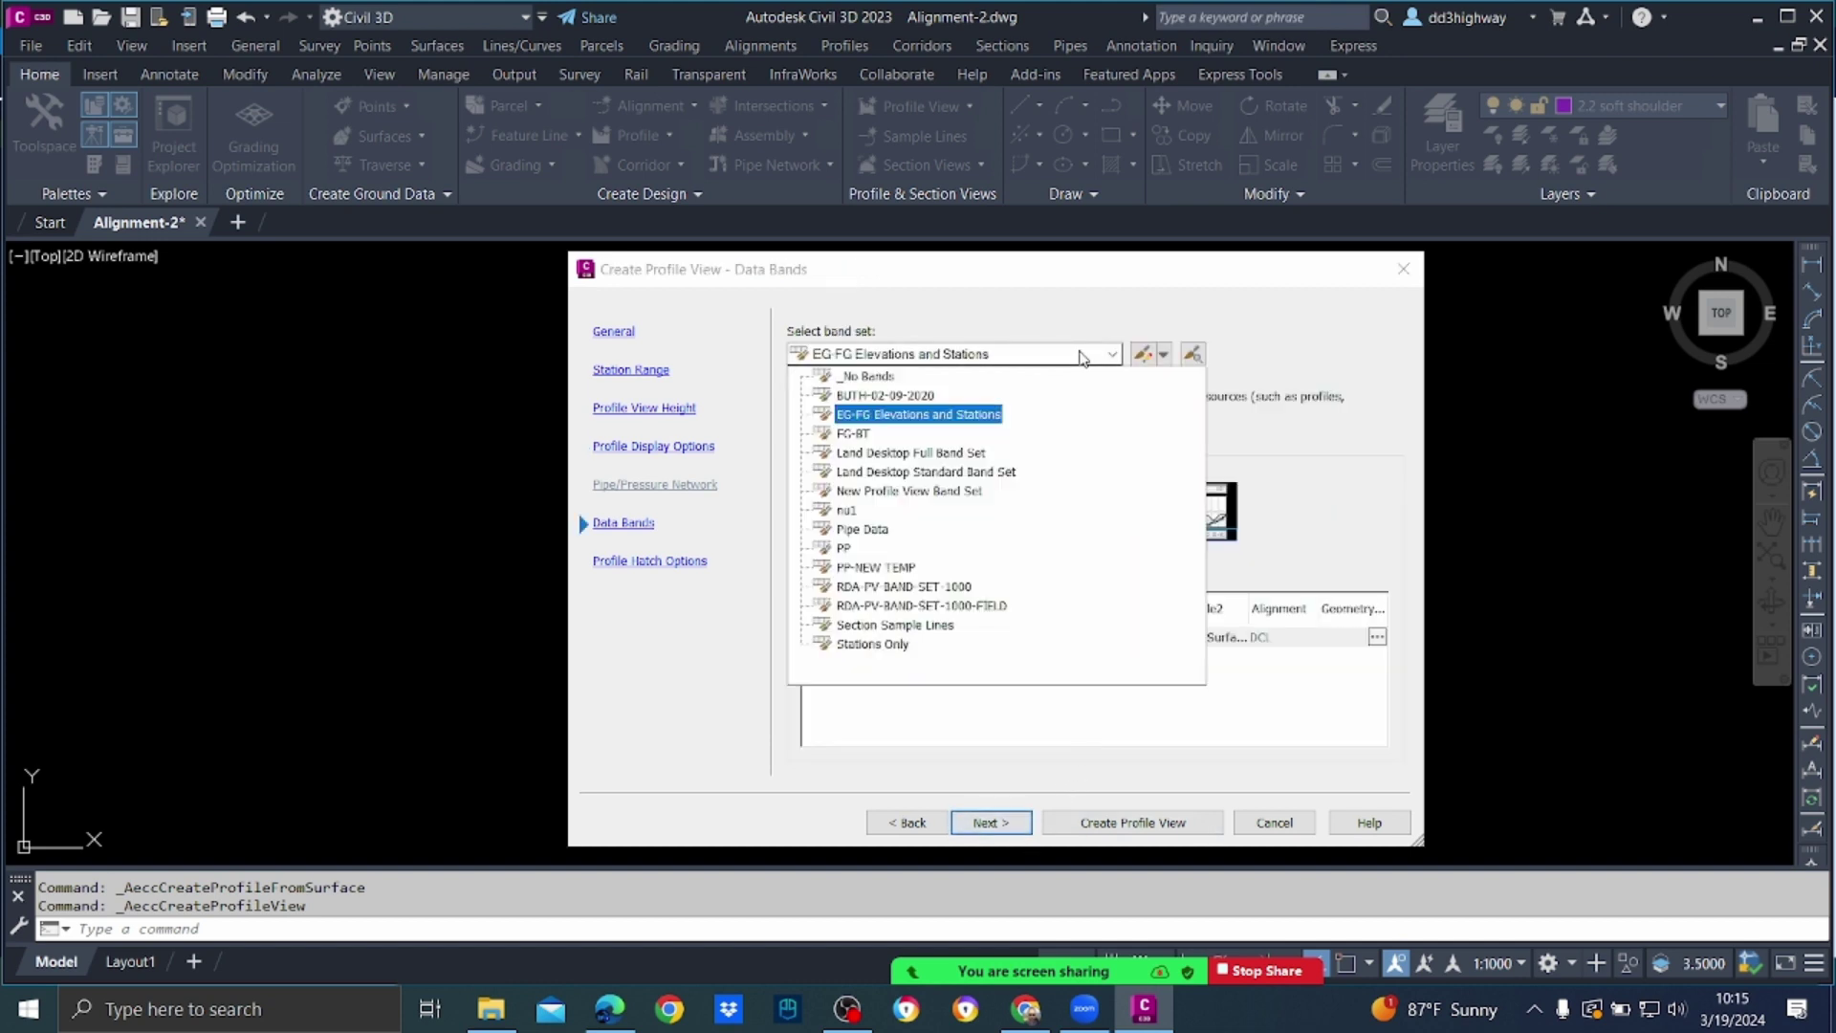
left_click(923, 606)
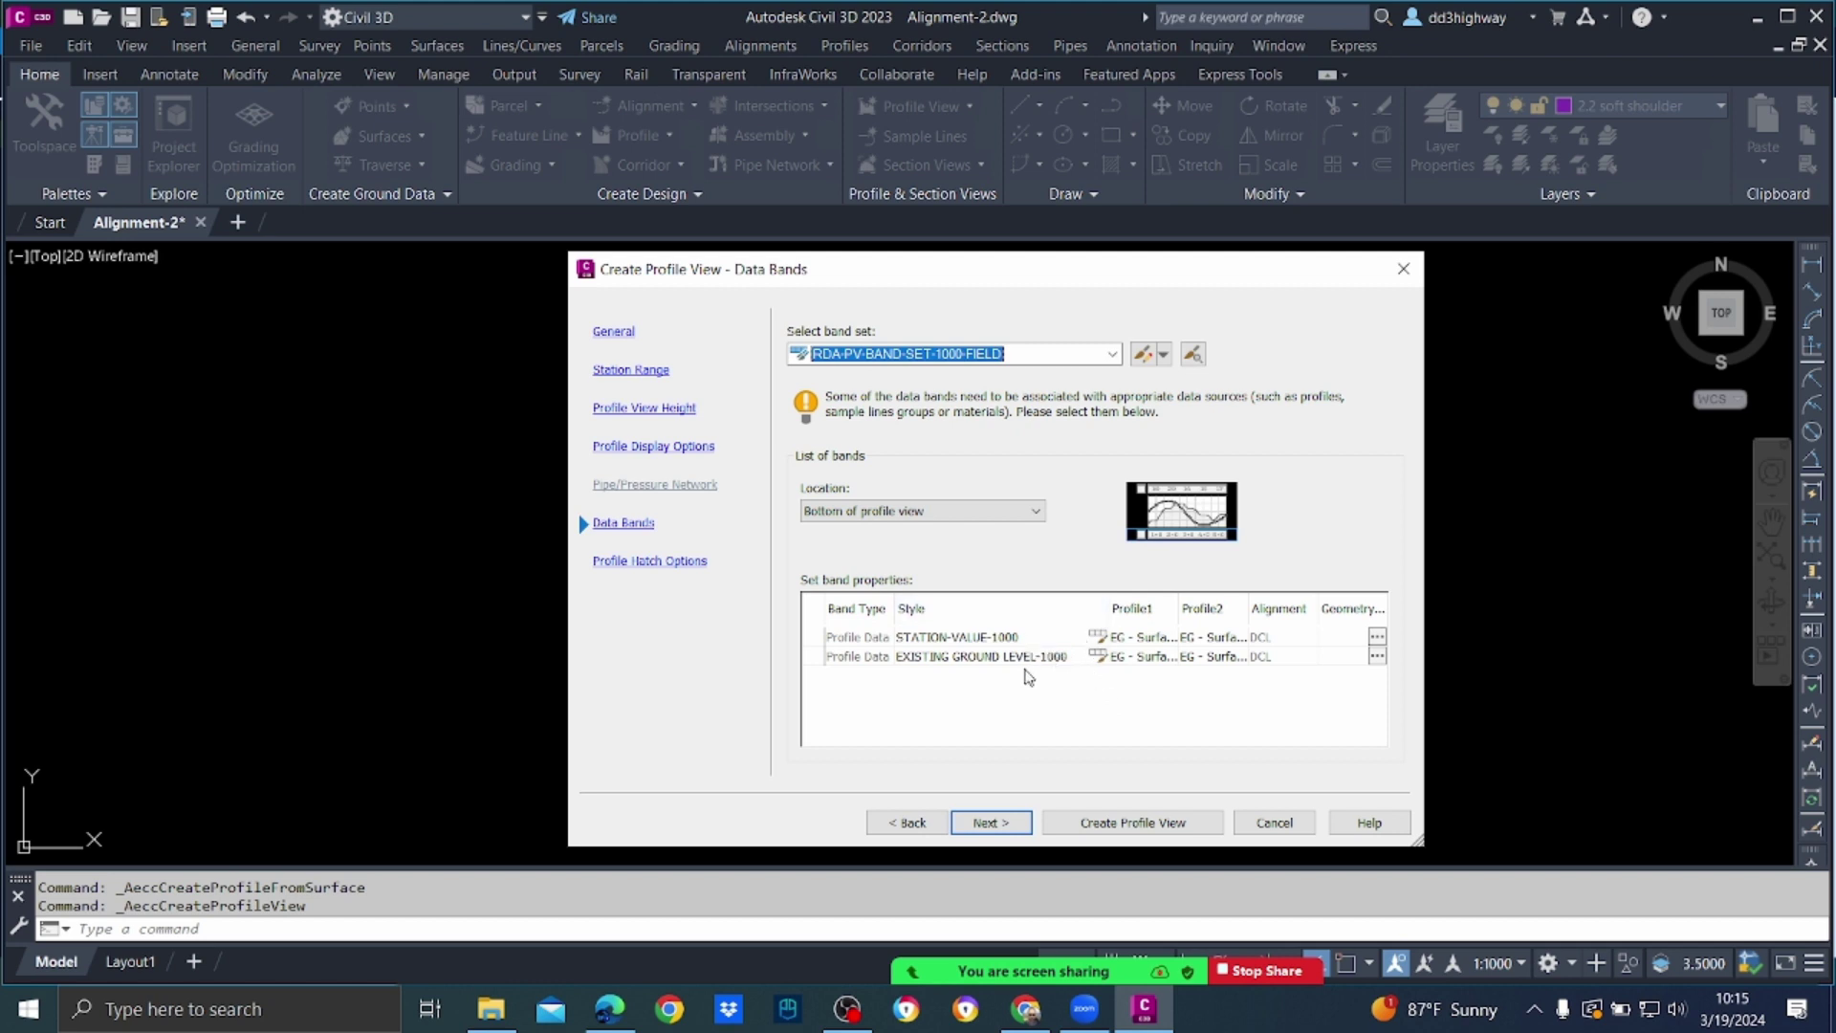
left_click(1111, 353)
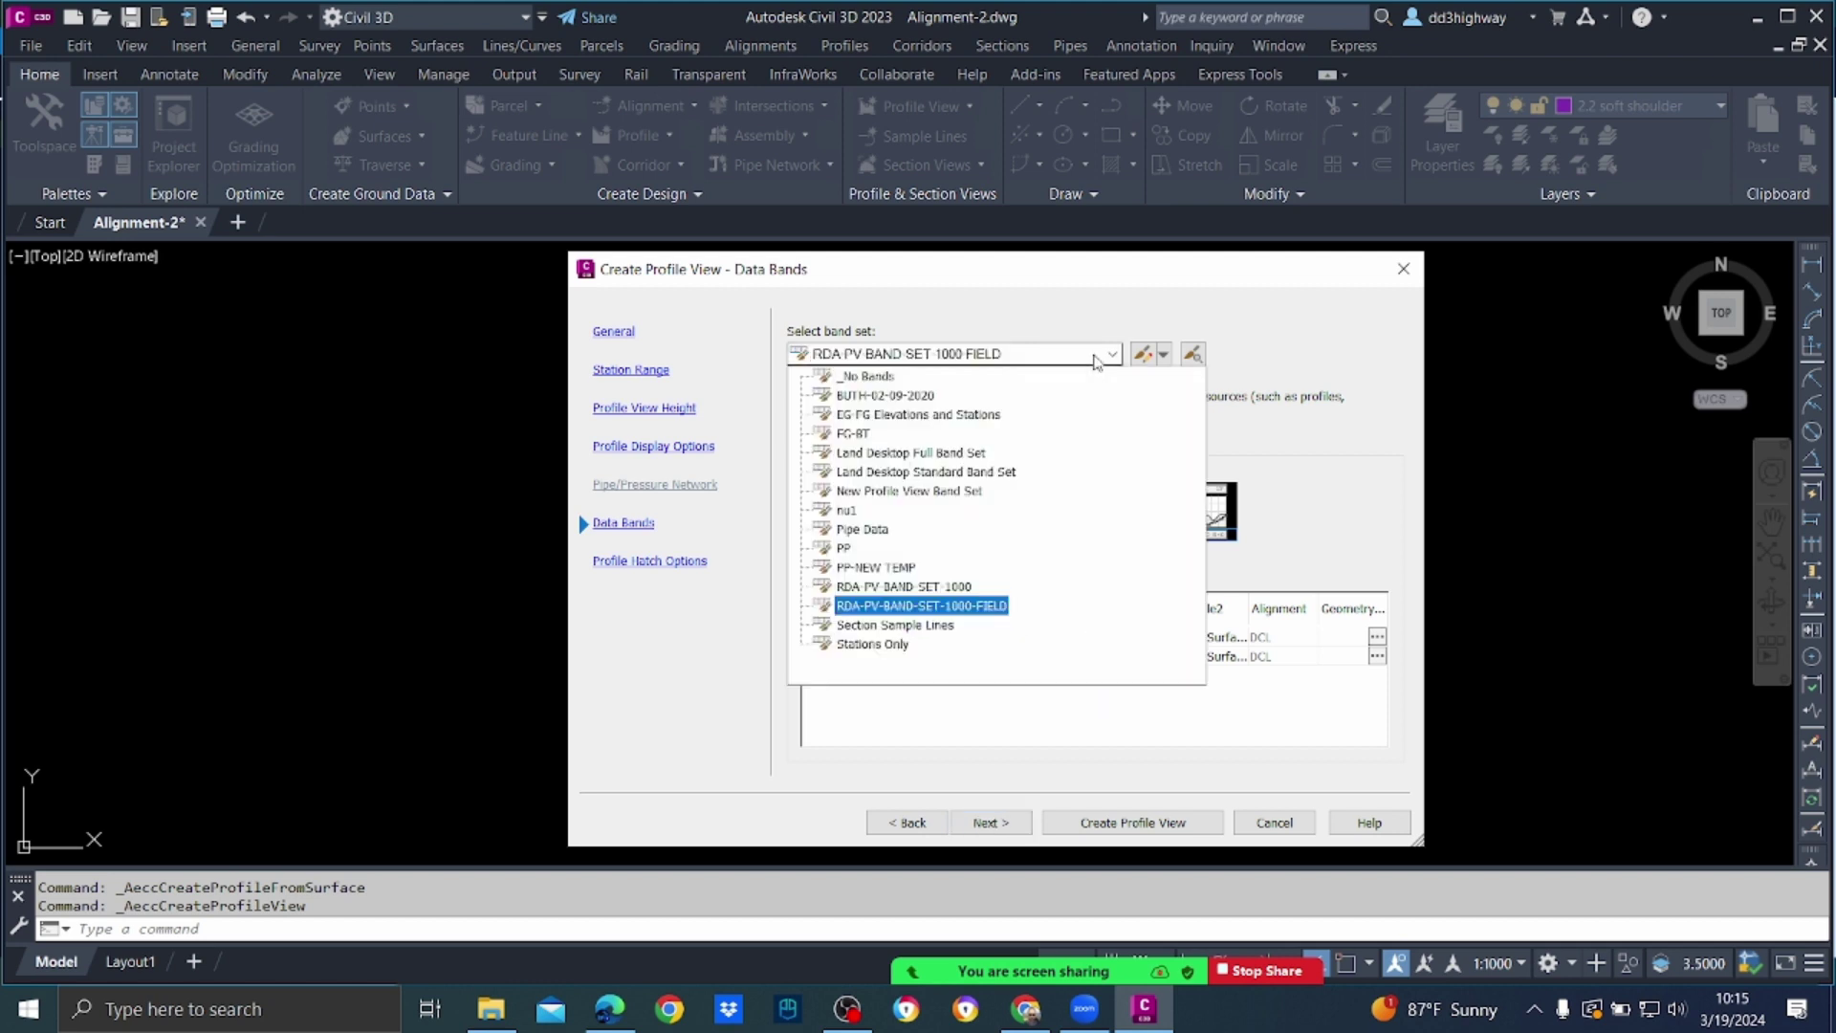
left_click(970, 587)
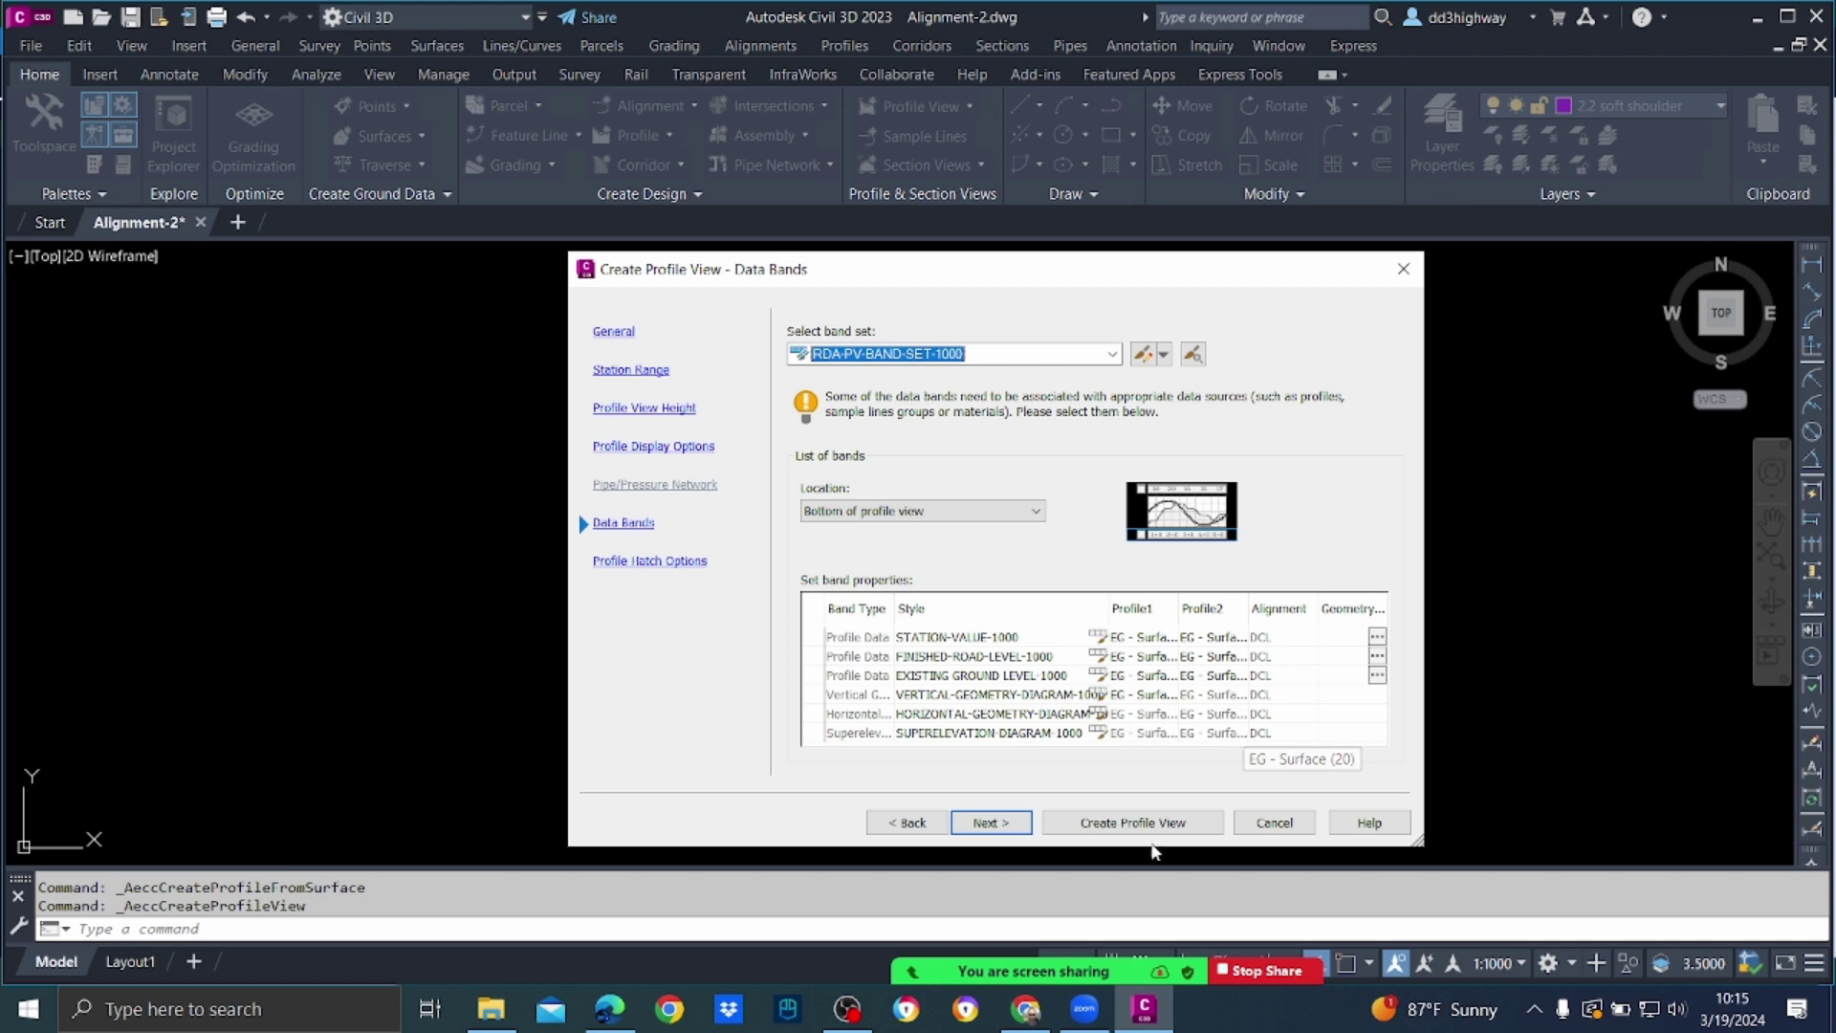
left_click(993, 823)
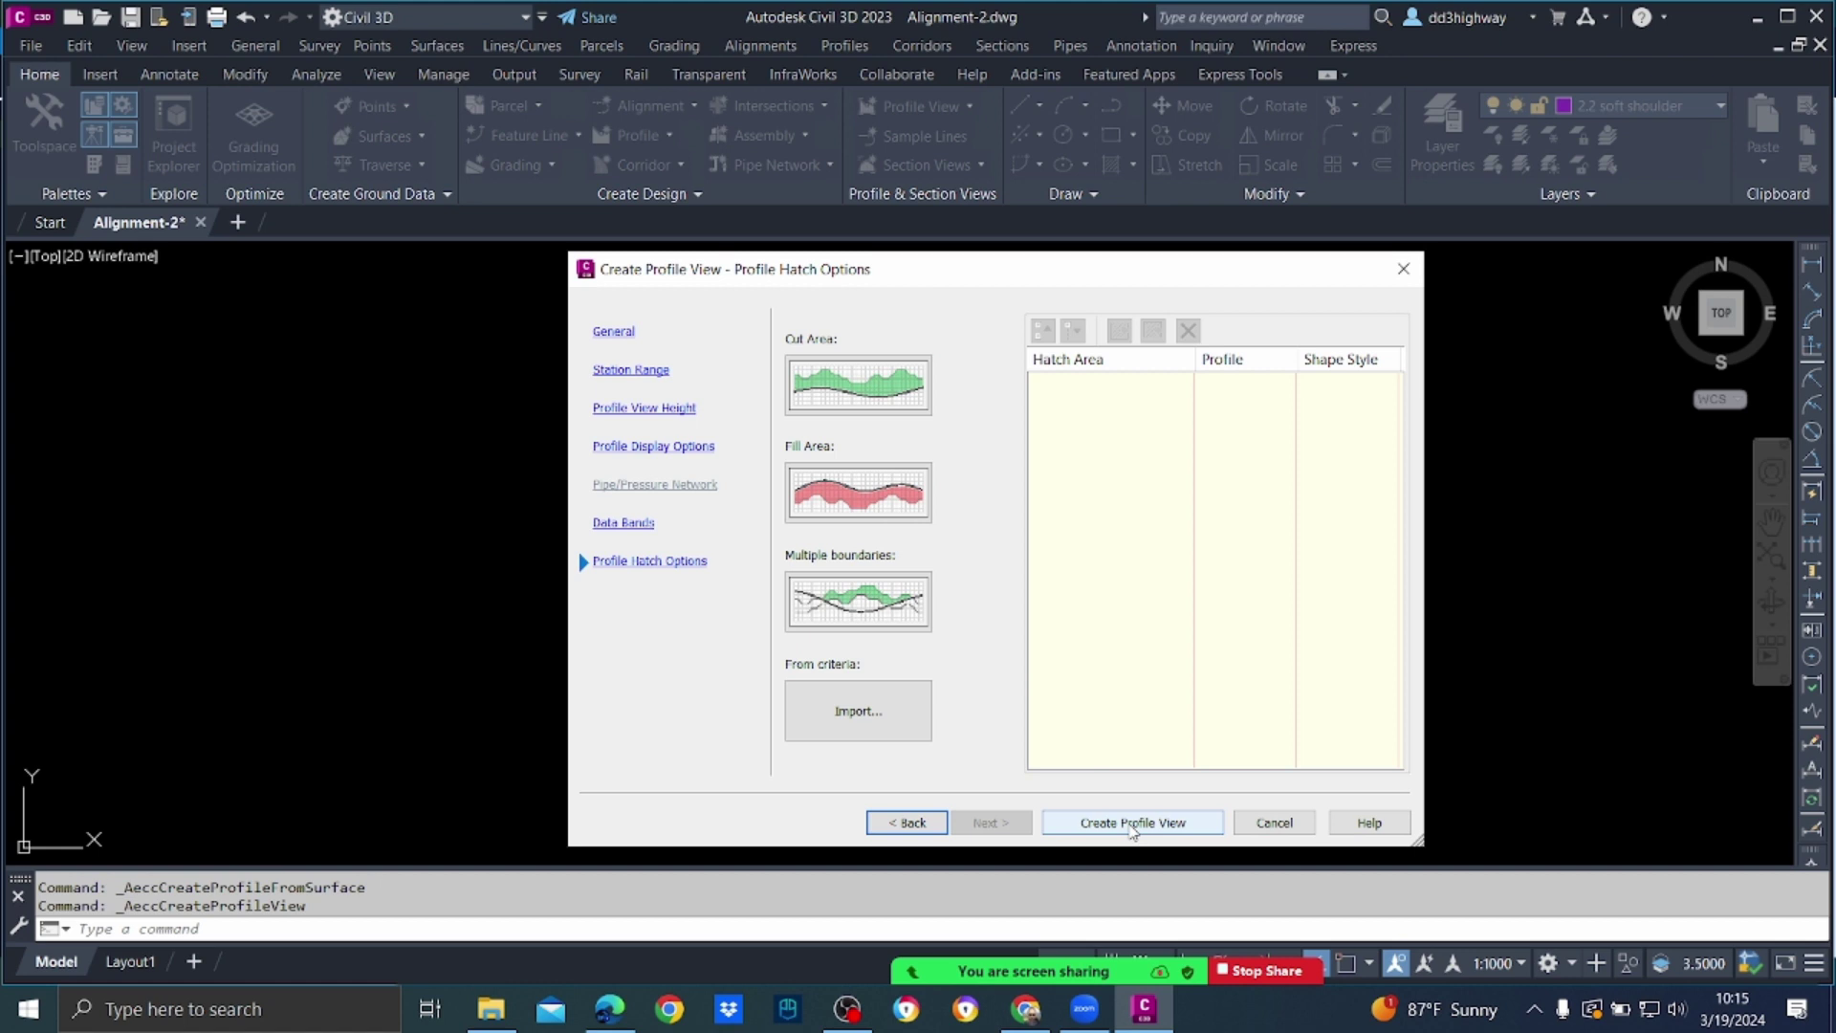
Step: Create the profile view without hatching and place its origin in the empty area southeast of the alignment plan
left_click(1131, 824)
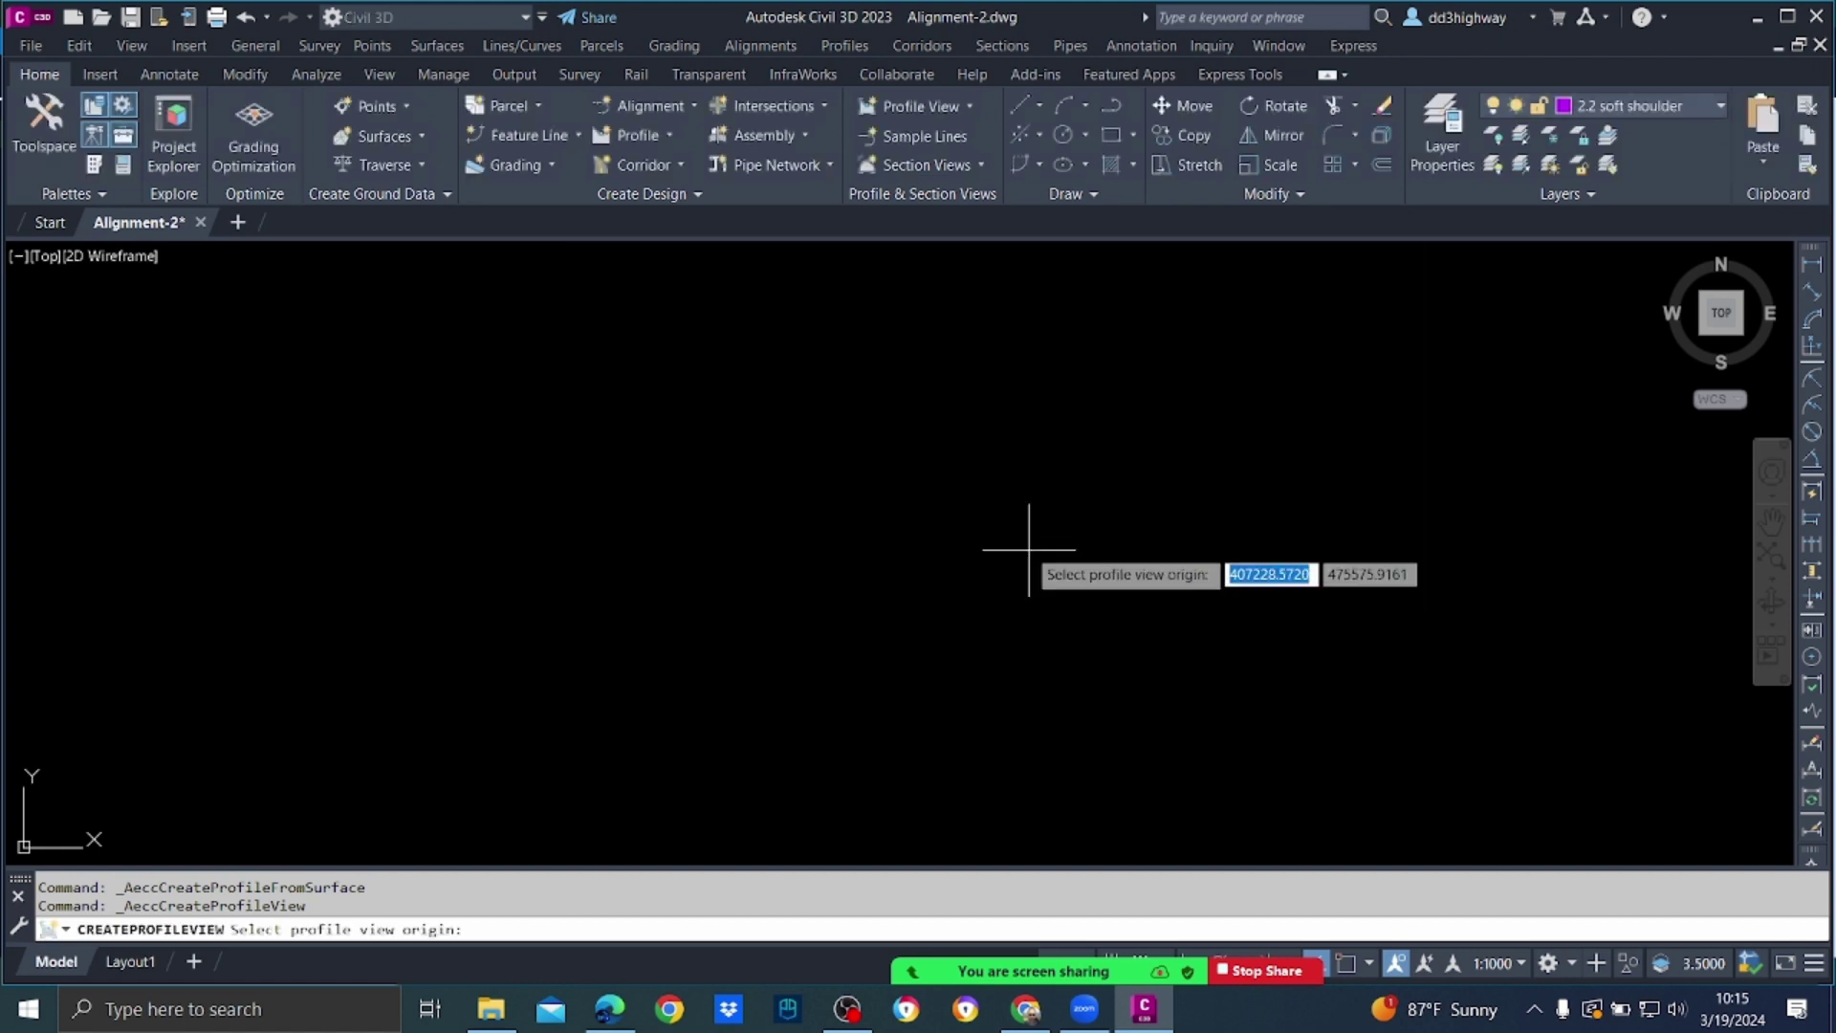
scroll(1033, 526, "down", 5)
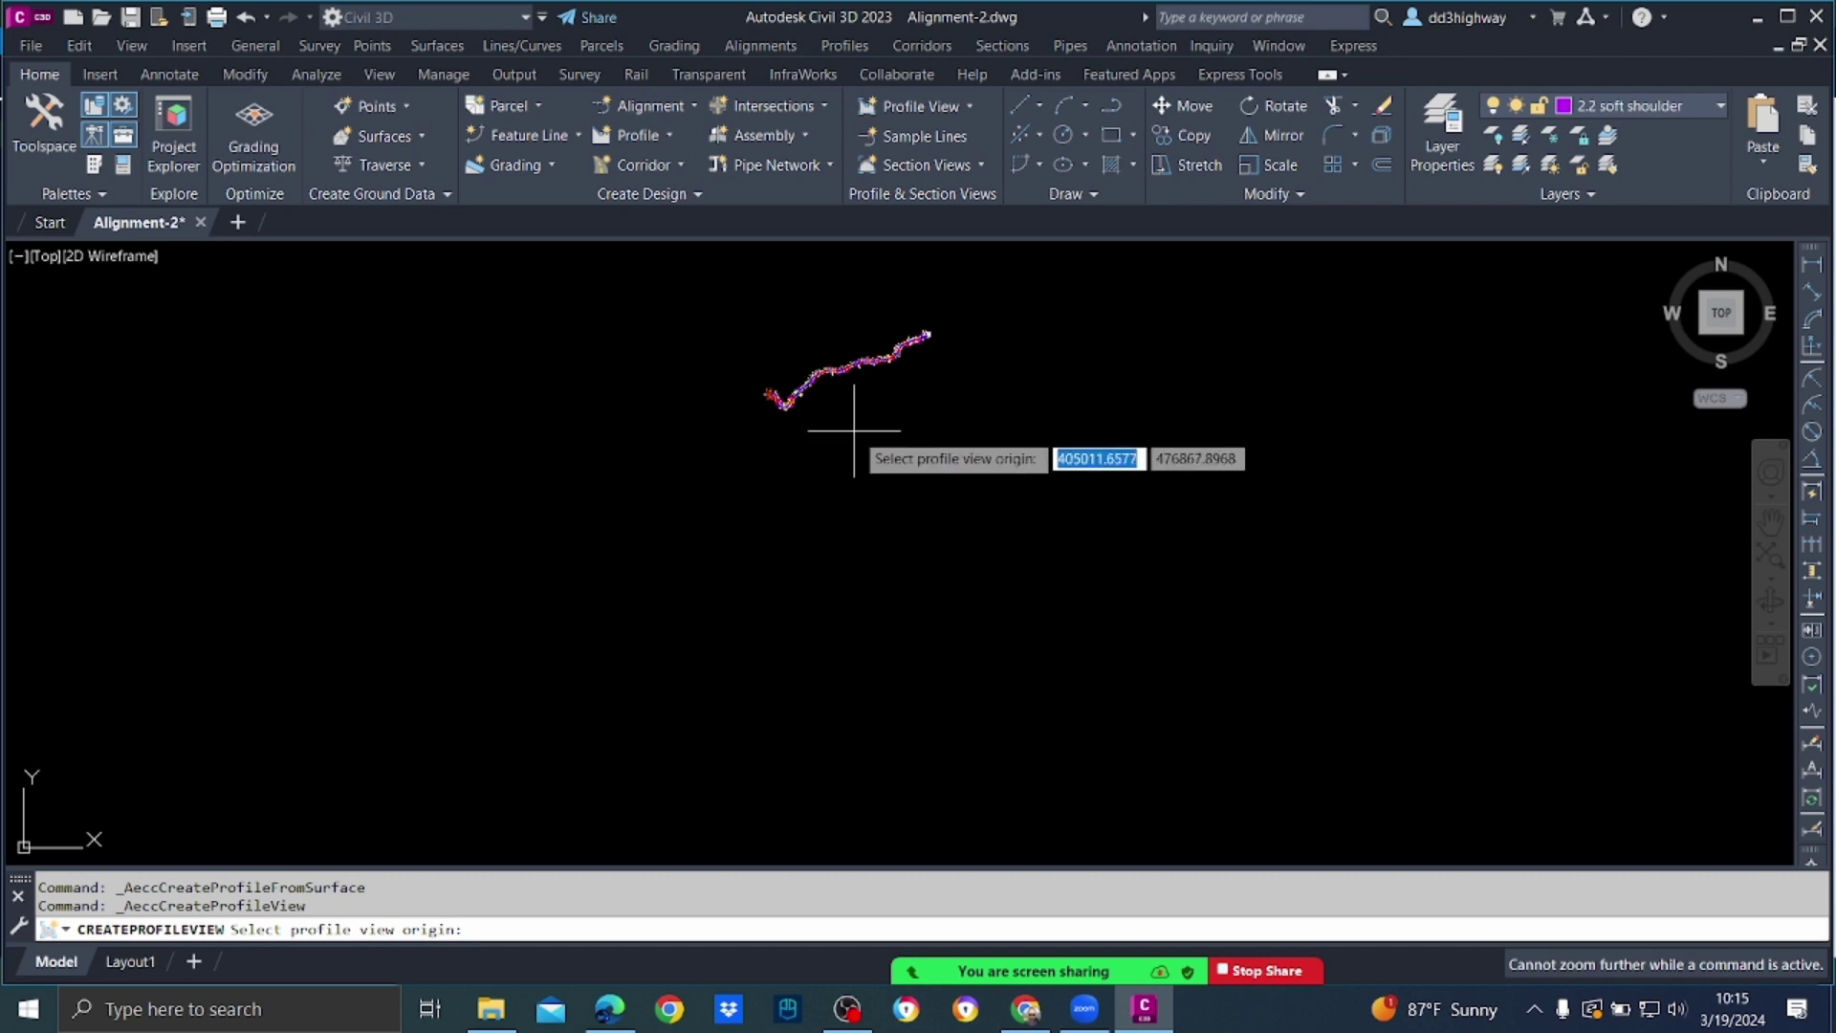
scroll(854, 431, "up", 2)
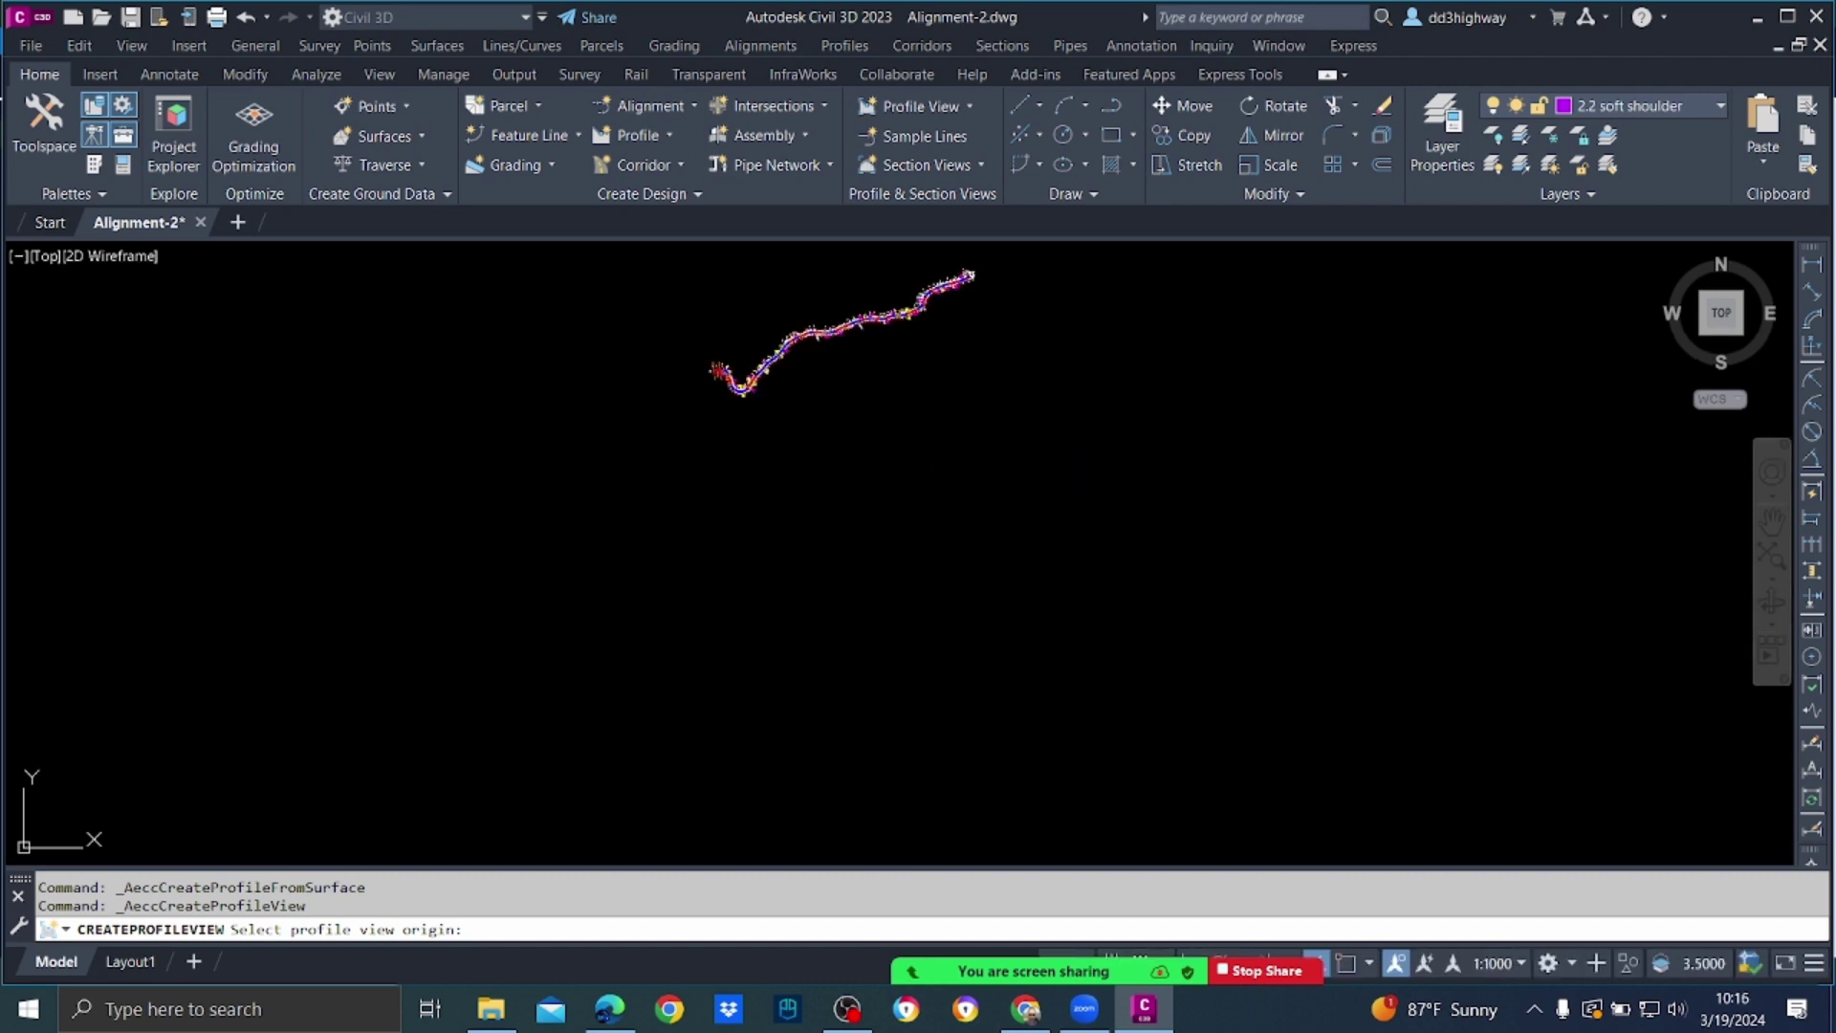
left_click(986, 456)
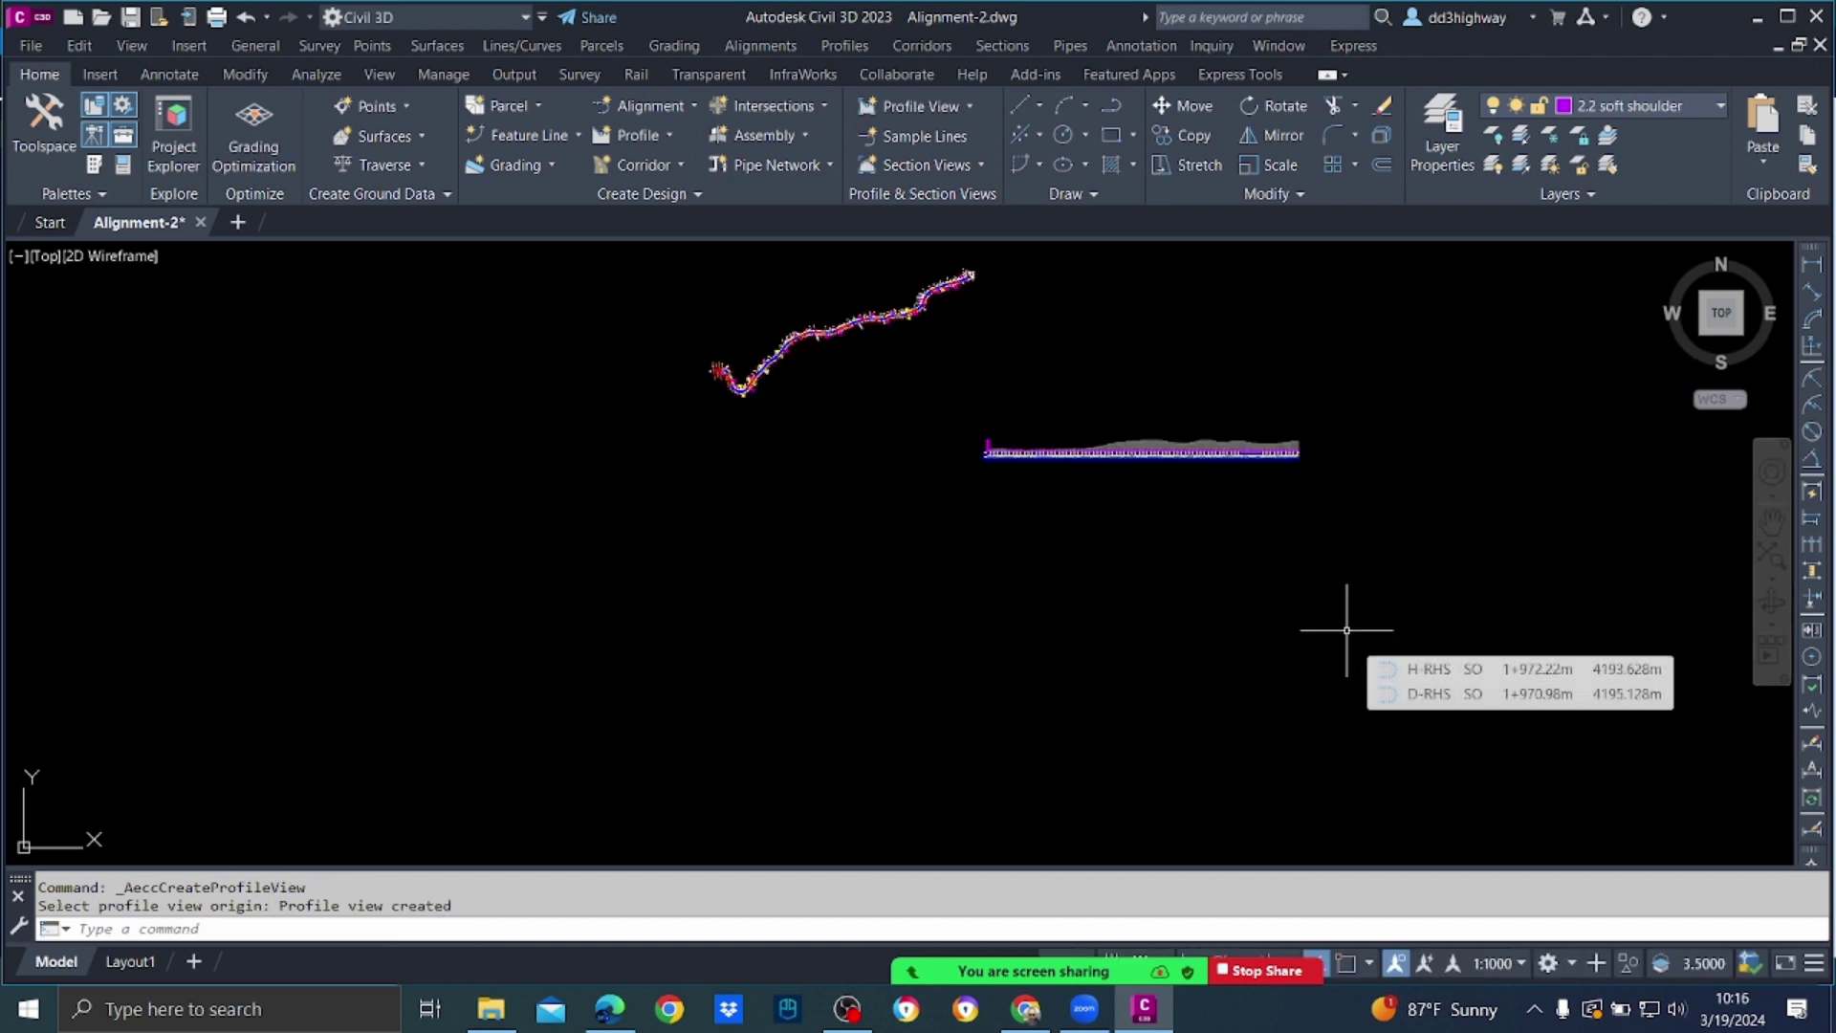
Step: Examine the station, finished ground level and existing ground level bands at the start of the new profile view
scroll(905, 398, "up", 6)
scroll(1325, 626, "up", 2)
scroll(1326, 626, "up", 6)
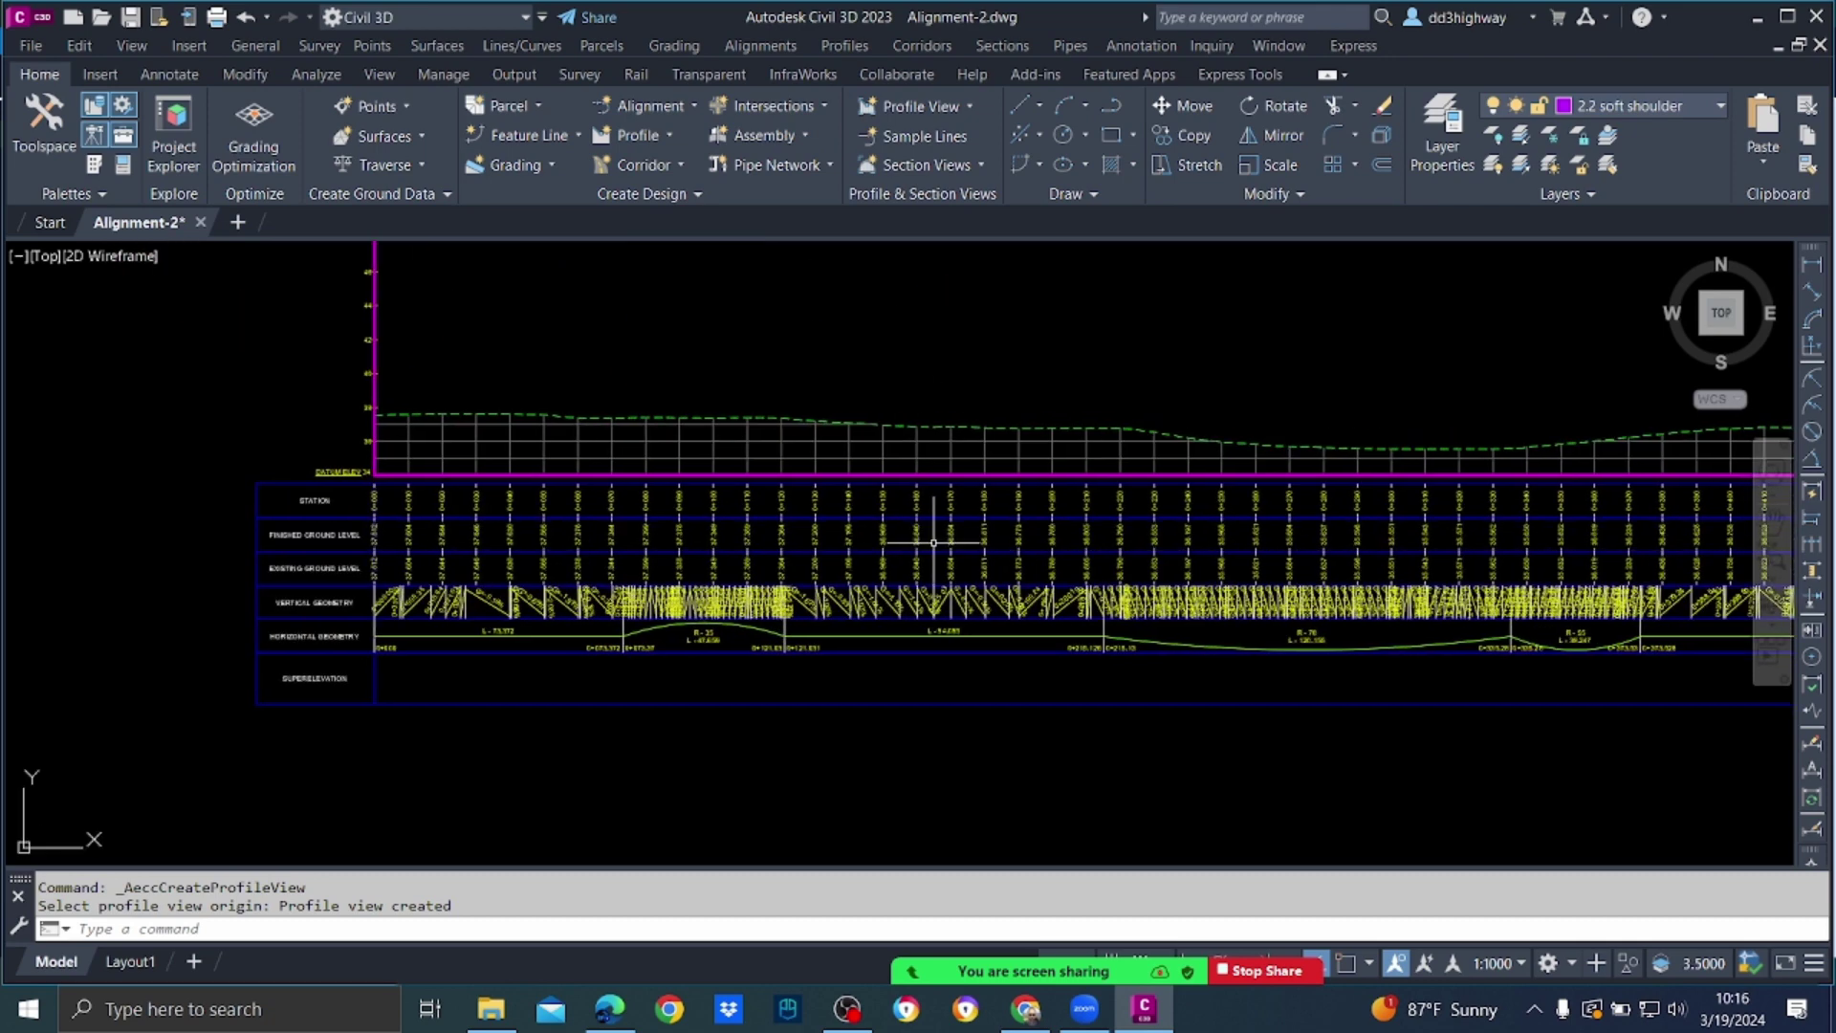
scroll(392, 474, "up", 8)
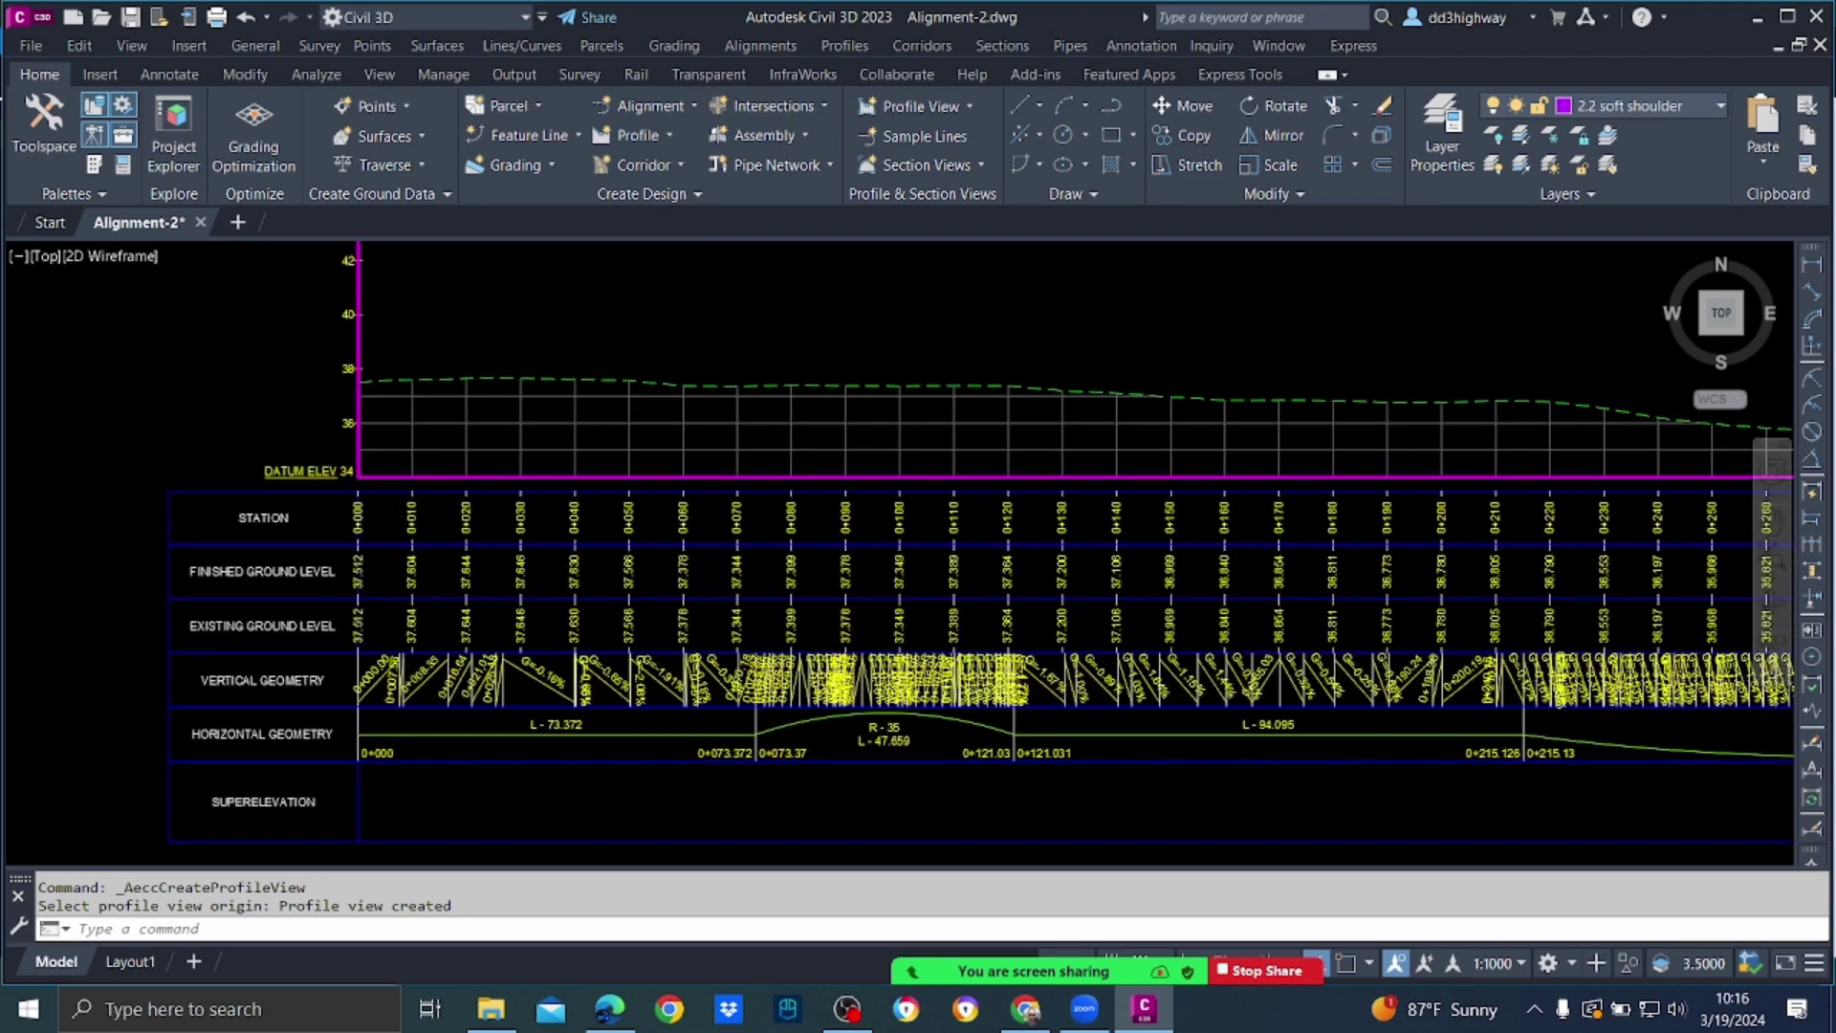
scroll(956, 406, "down", 2)
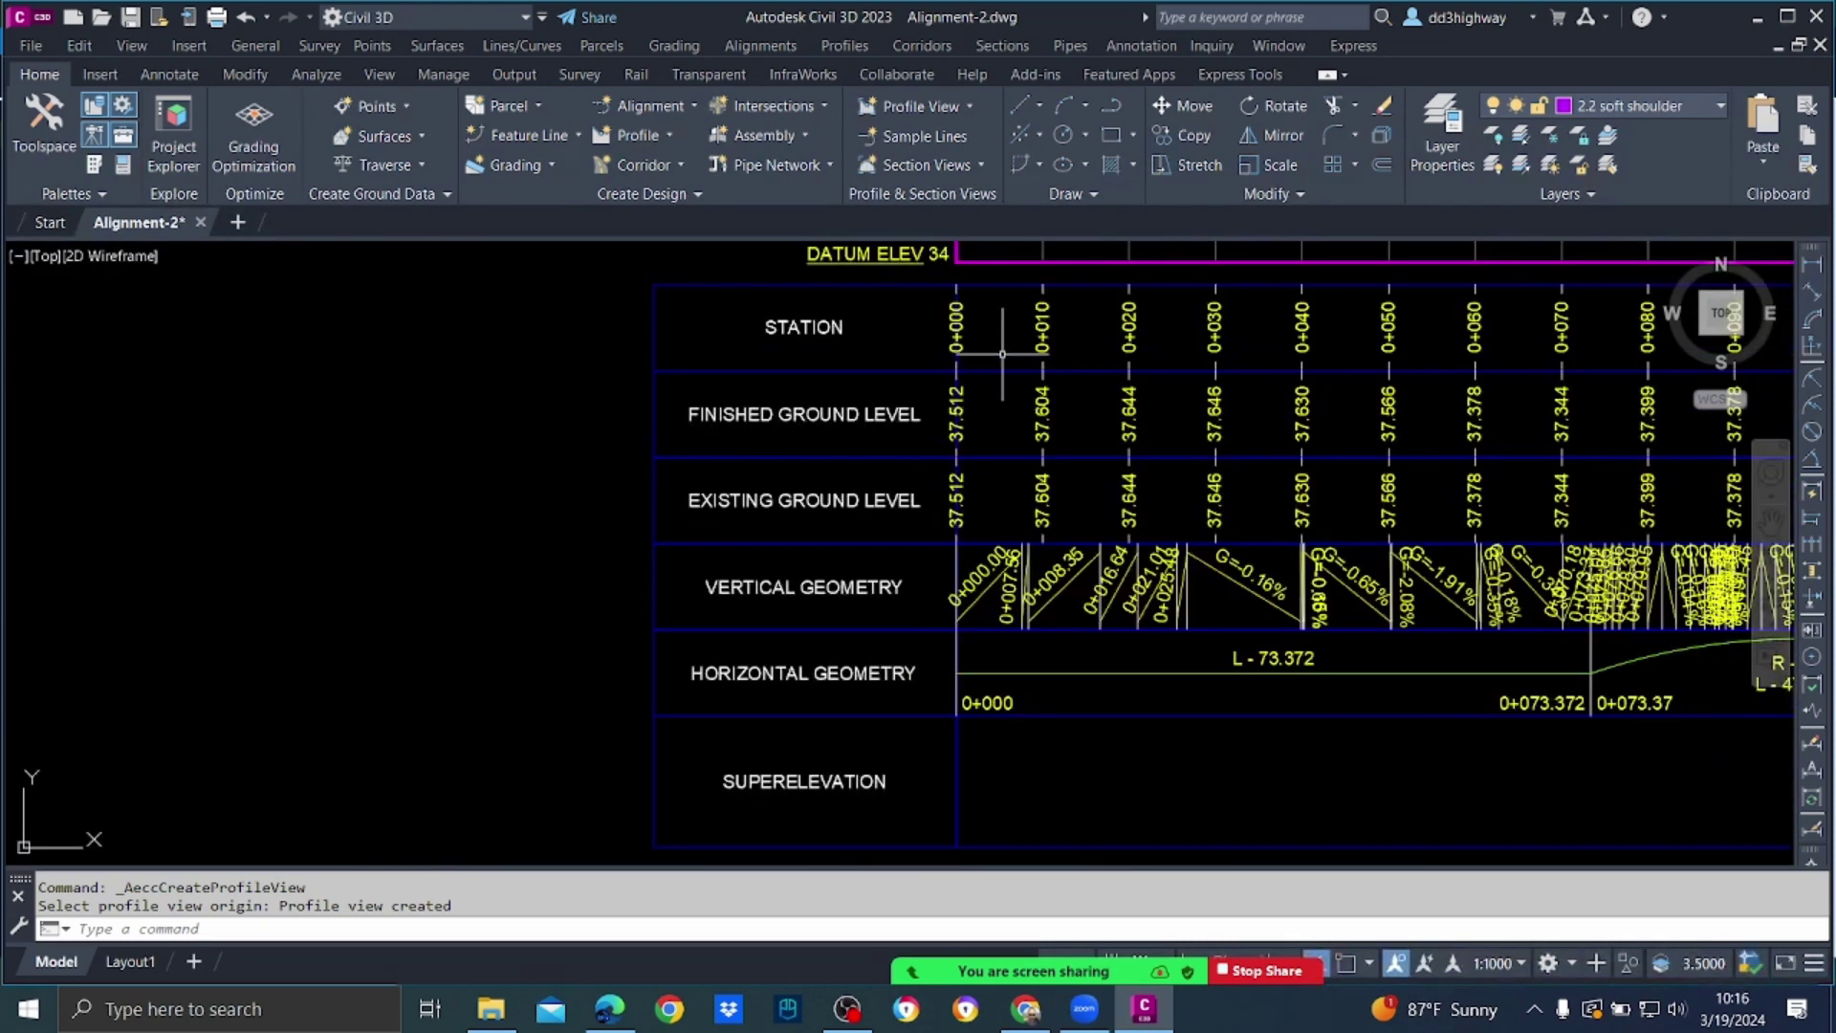
scroll(959, 400, "up", 2)
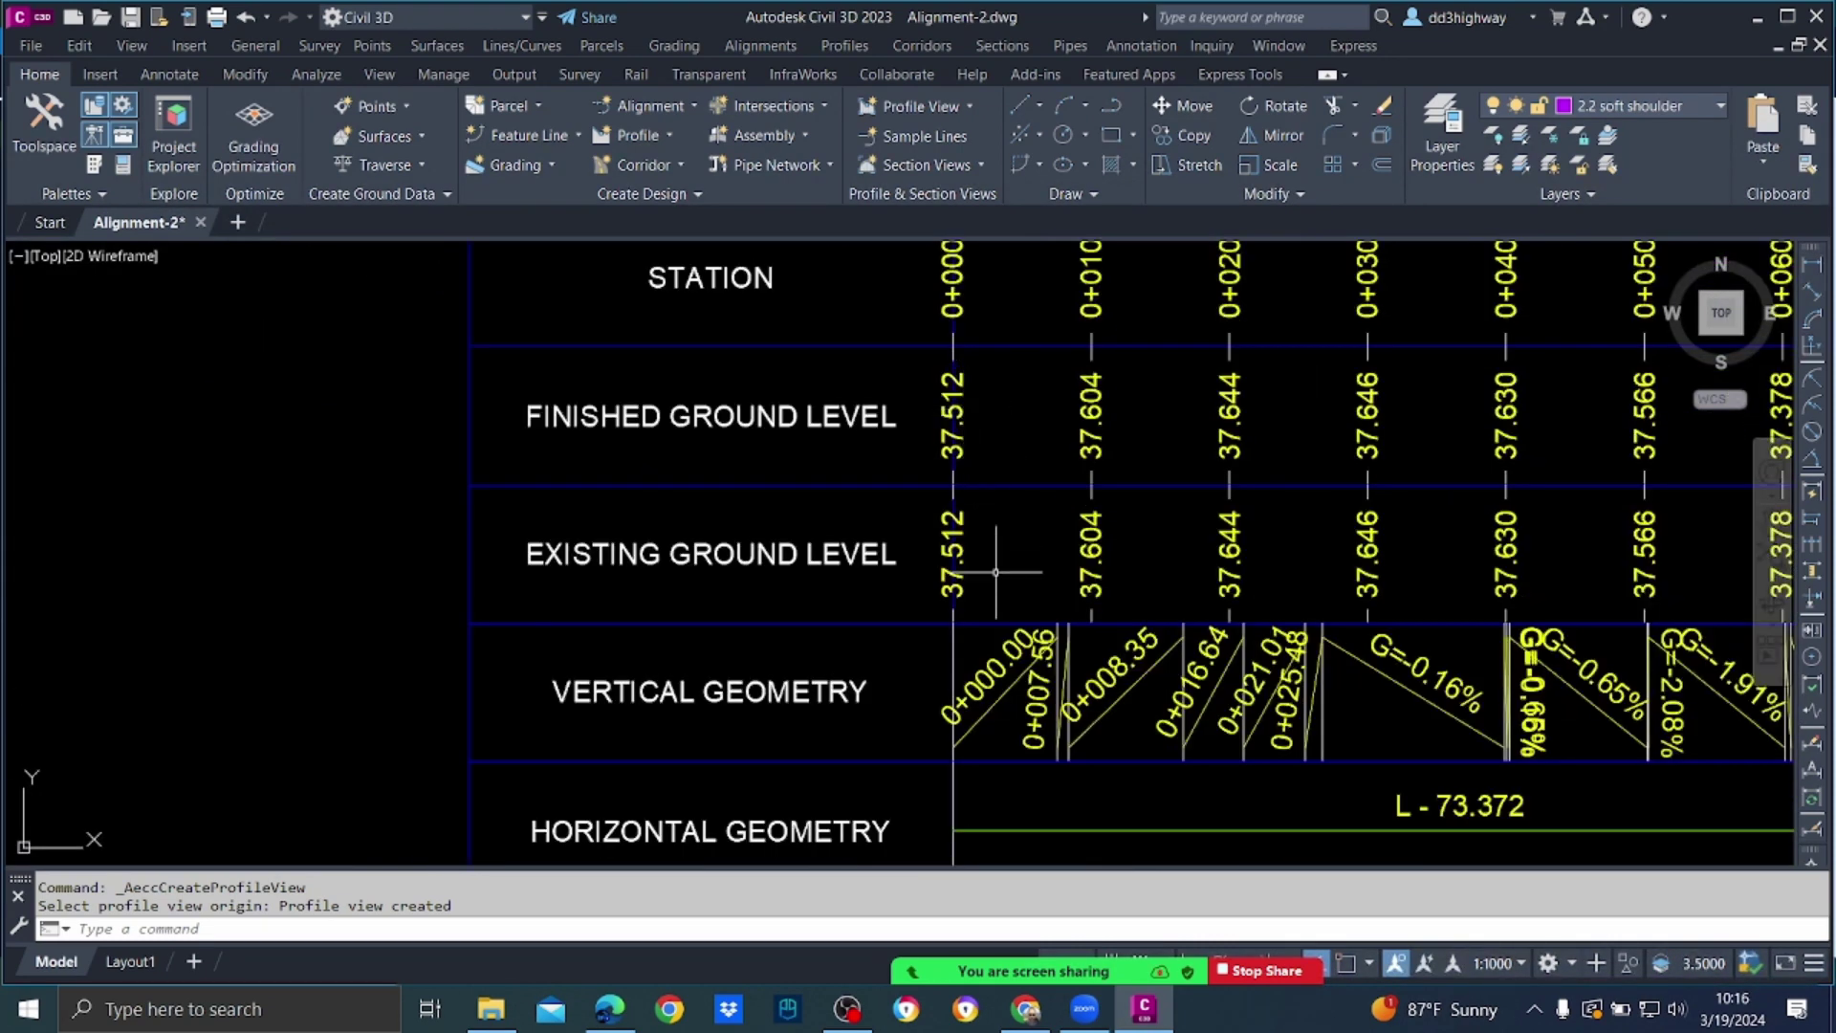
scroll(1000, 607, "down", 2)
scroll(1028, 502, "down", 2)
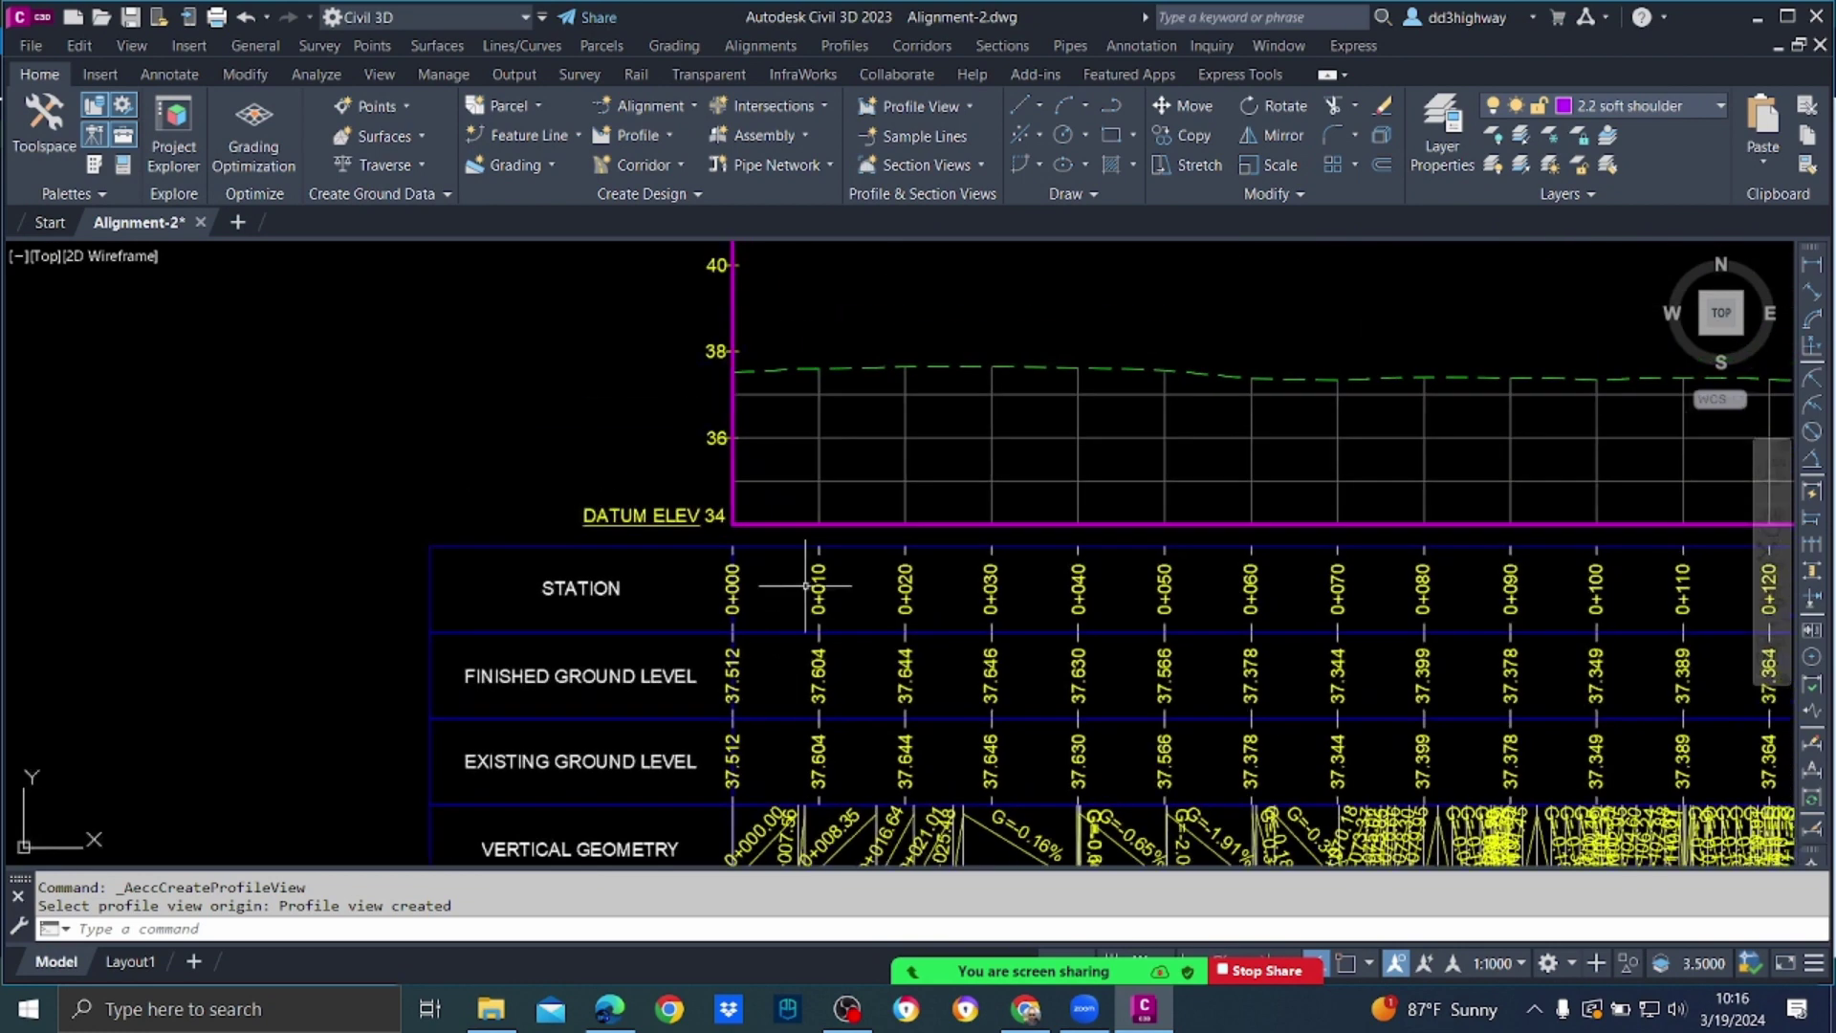
Step: Examine the existing ground line above the datum and the geometry and superelevation bands along the first stations
scroll(842, 492, "down", 2)
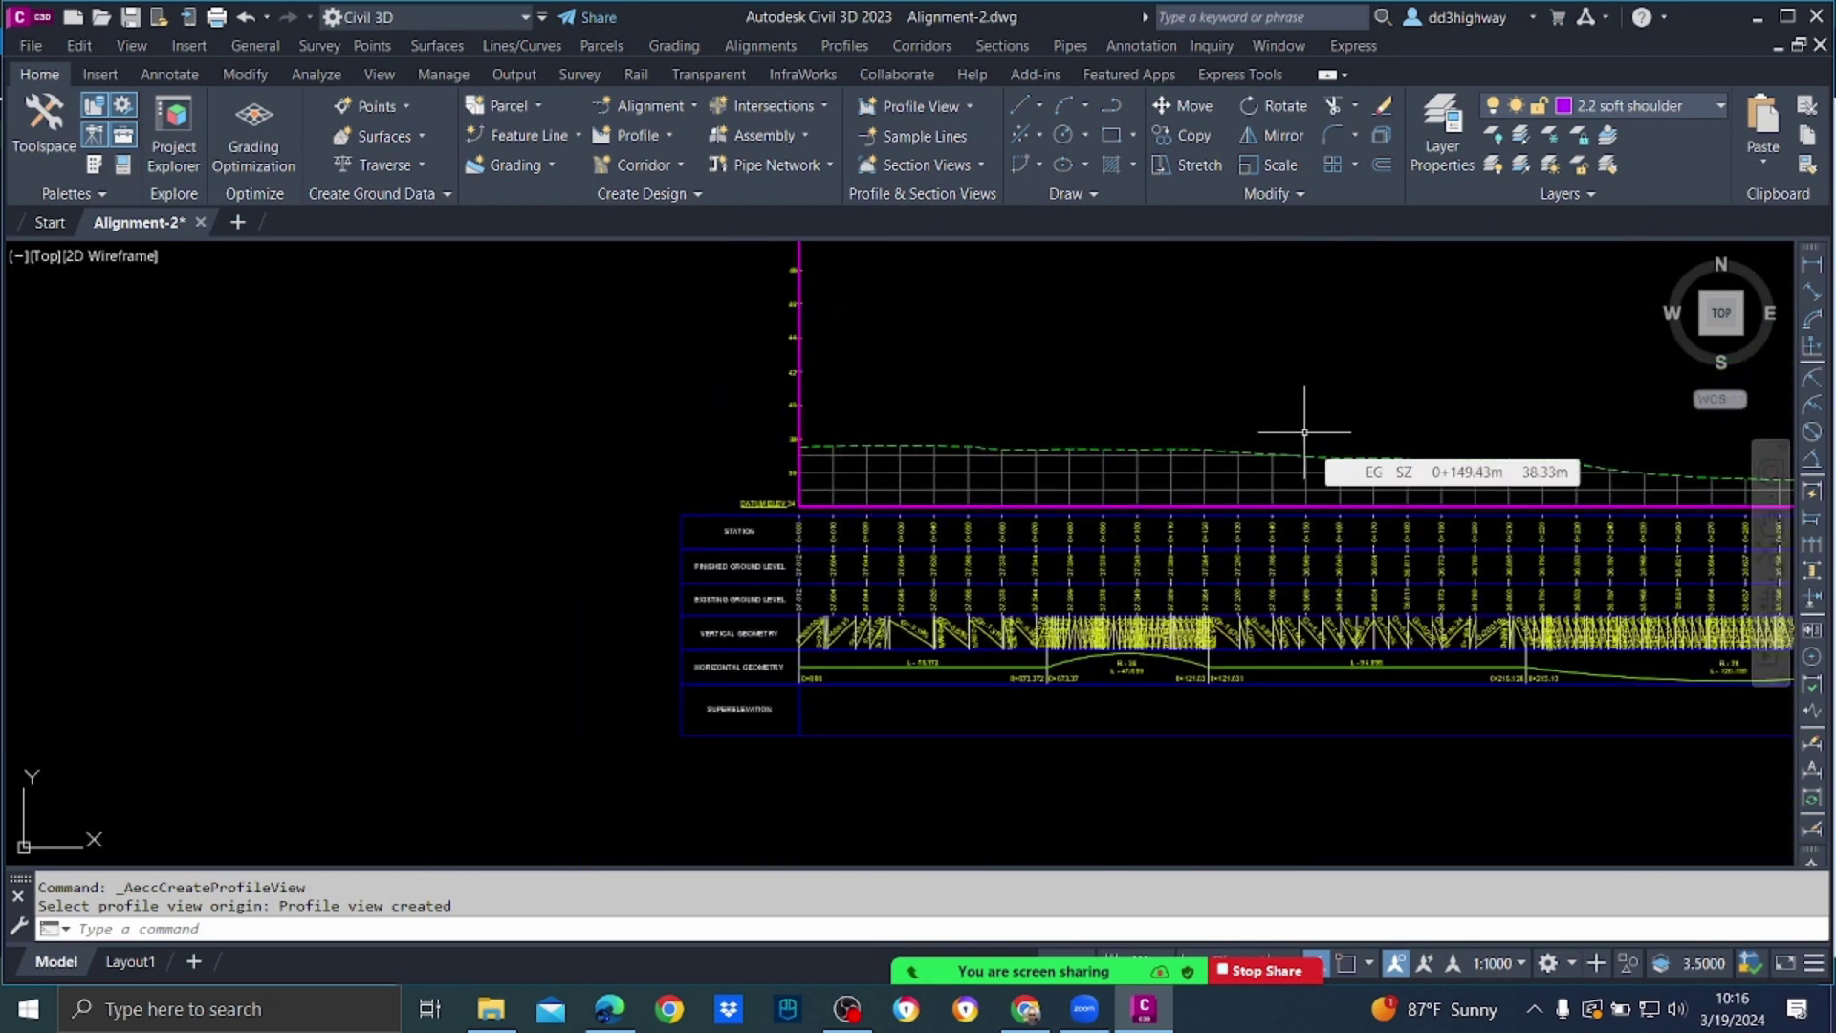
scroll(1104, 455, "up", 2)
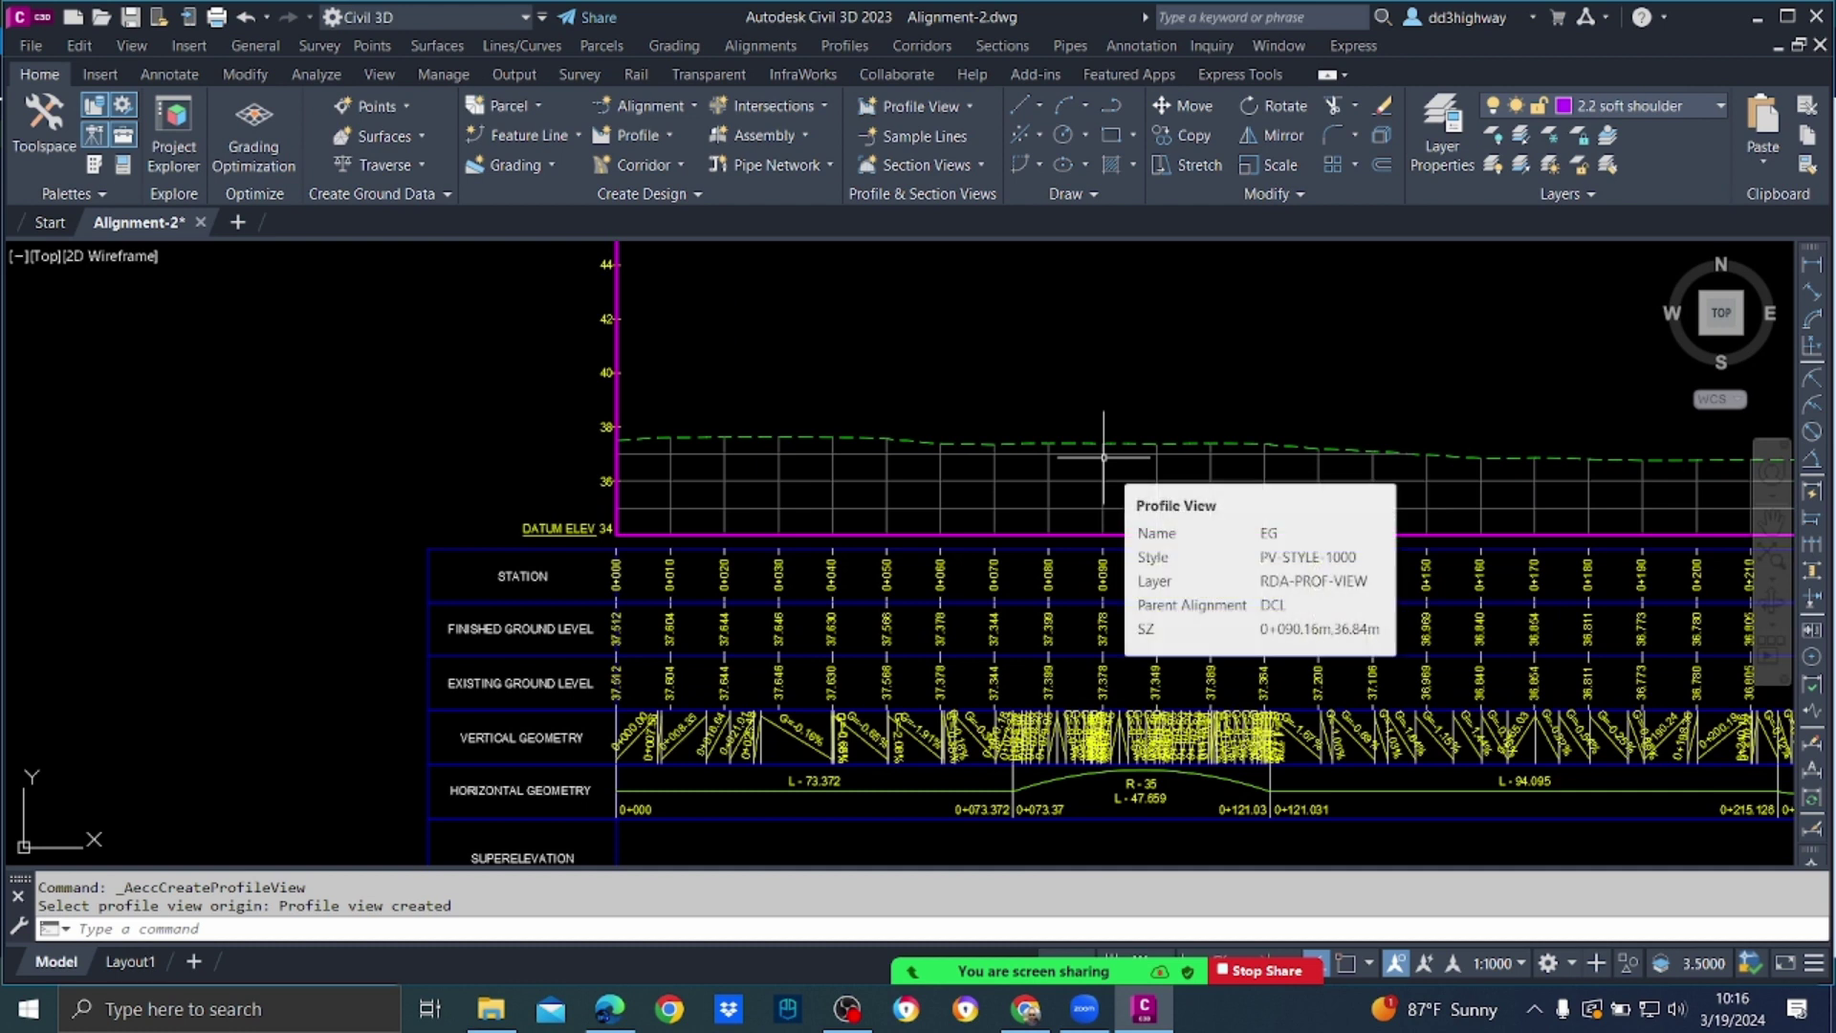
scroll(1105, 457, "down", 2)
scroll(947, 574, "up", 4)
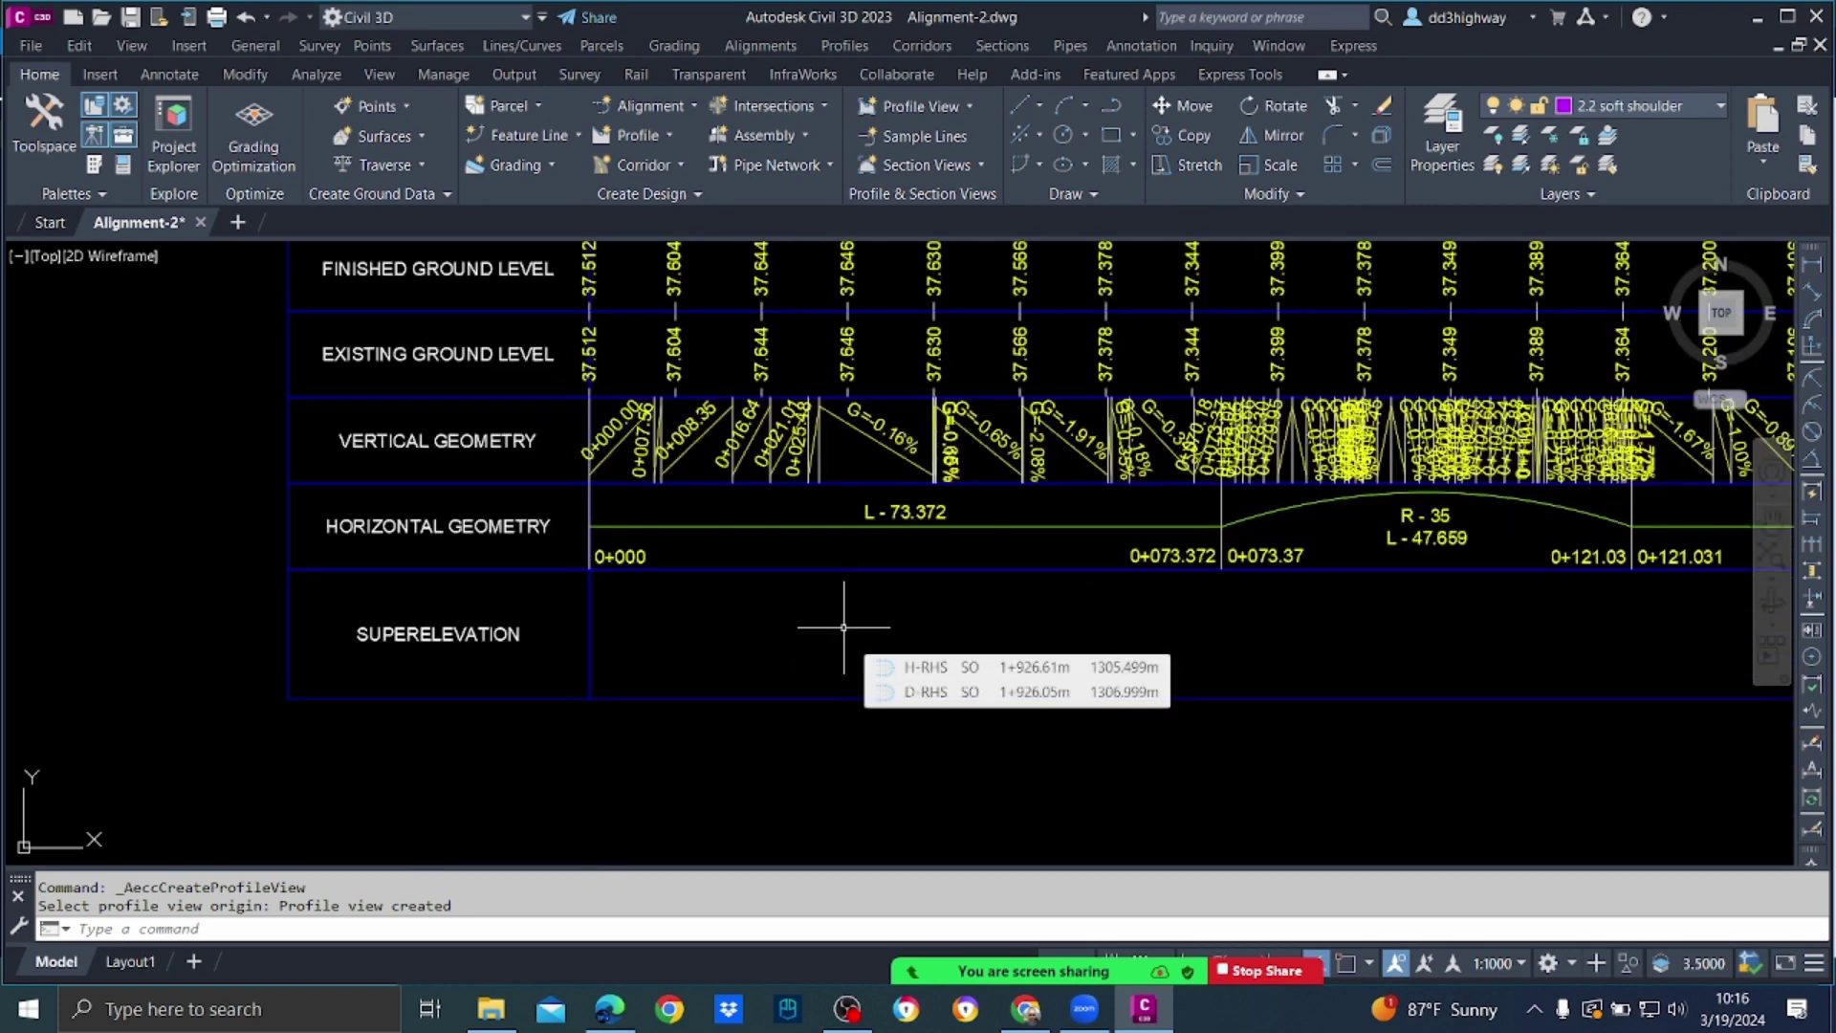
scroll(787, 615, "down", 4)
middle_click_drag(829, 453, 791, 505)
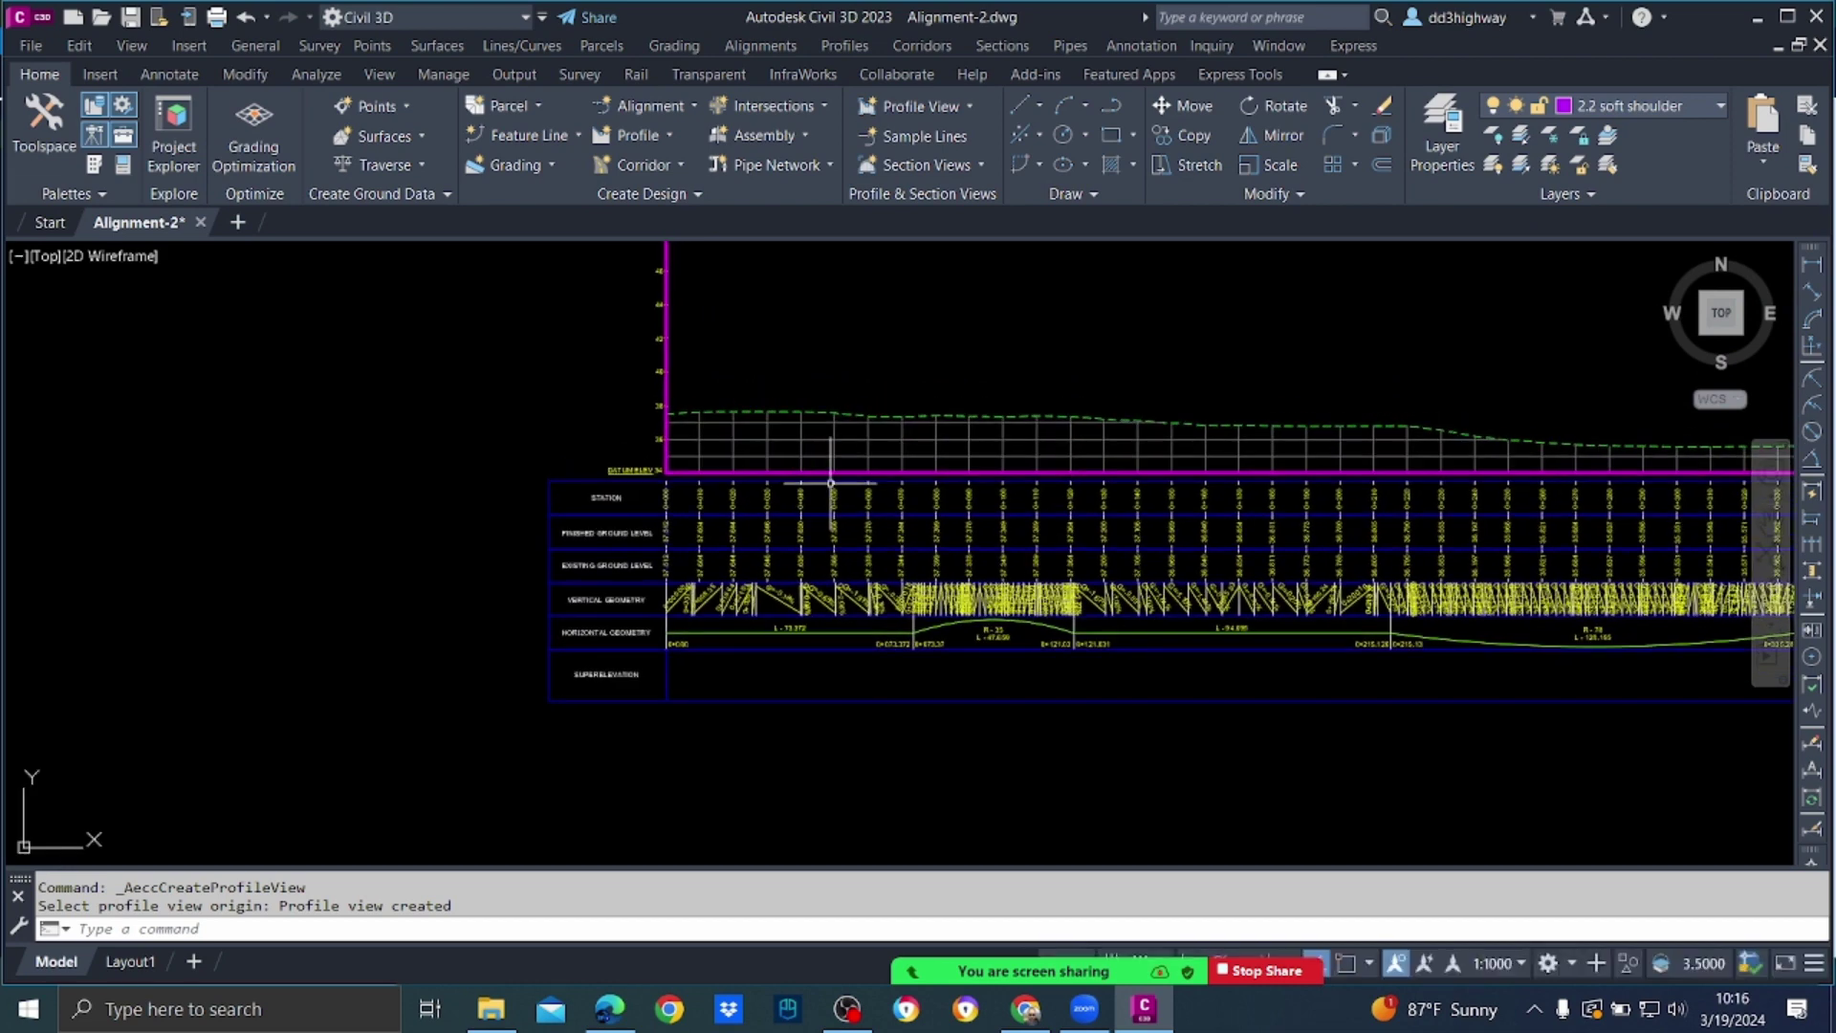
mouse_move(831, 483)
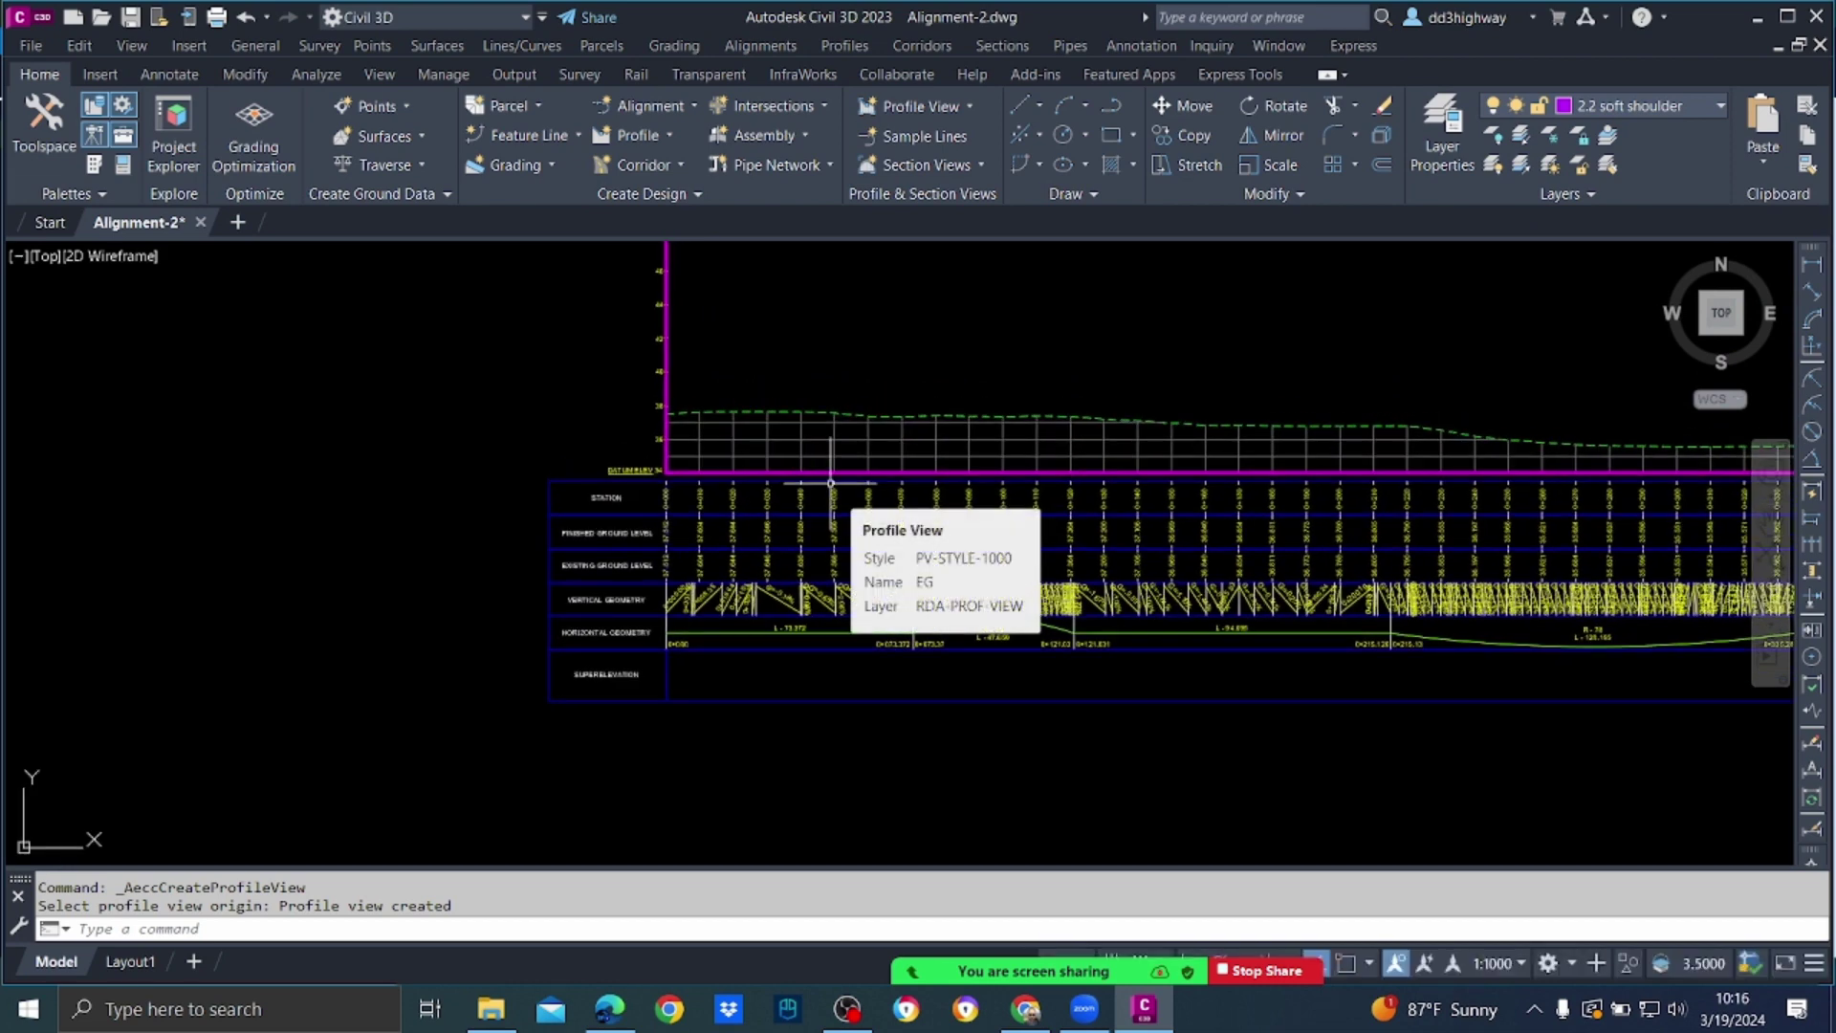